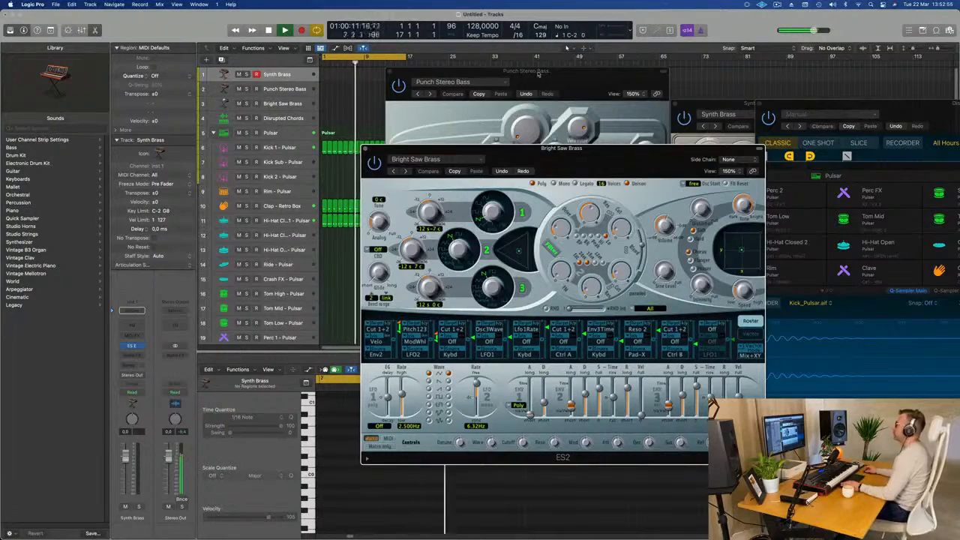
- Move the Bright Saw Brass plug-in window and lower the Synth Brass channel volume to about -7.6 dB
left_click(285, 75)
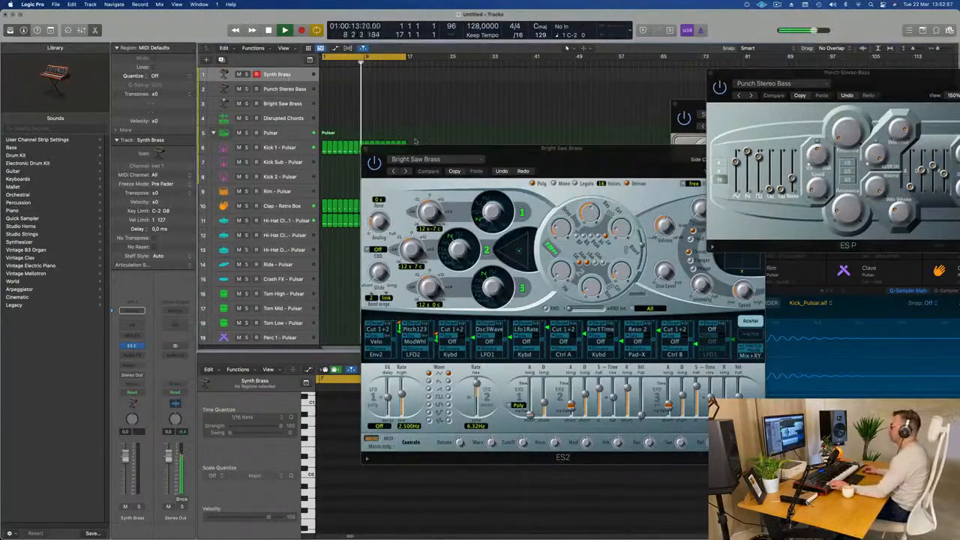
left_click_drag(572, 159, 537, 137)
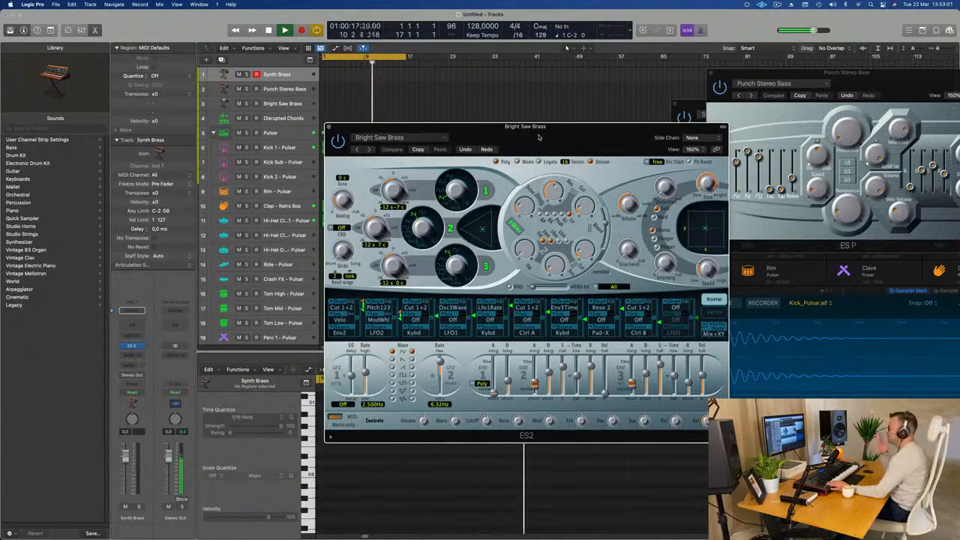
left_click_drag(538, 138, 553, 125)
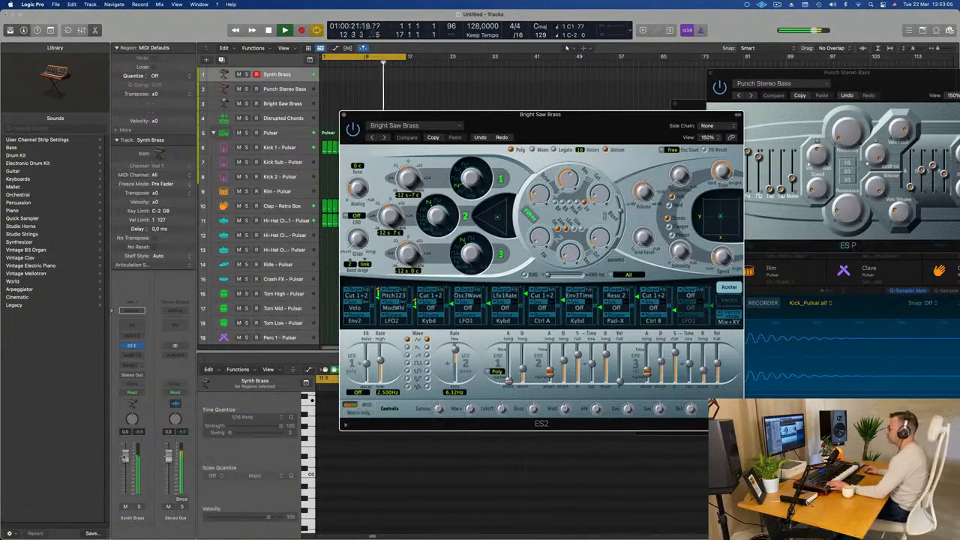
left_click_drag(126, 470, 126, 474)
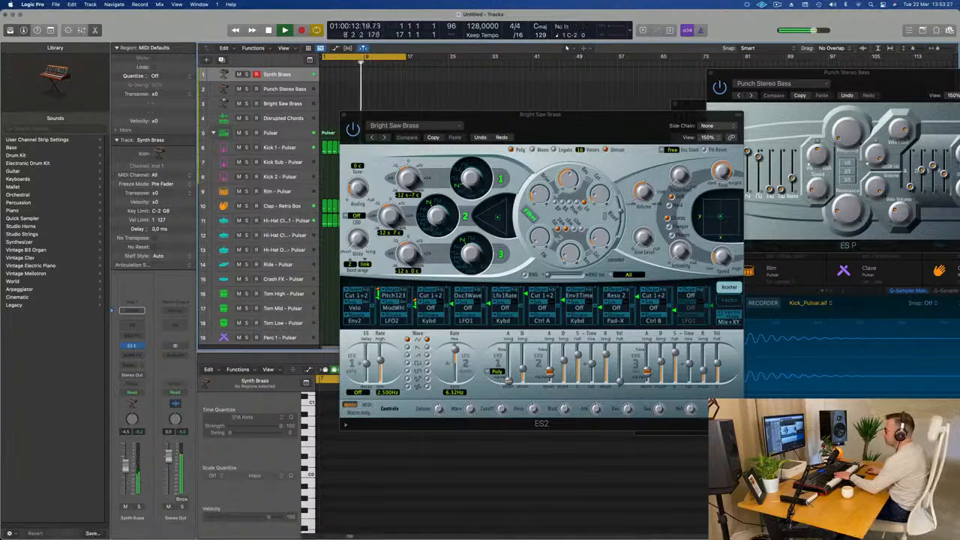
- Add a send to Bus 5 on the Synth Brass channel strip
left_click(129, 366)
mouse_move(131, 377)
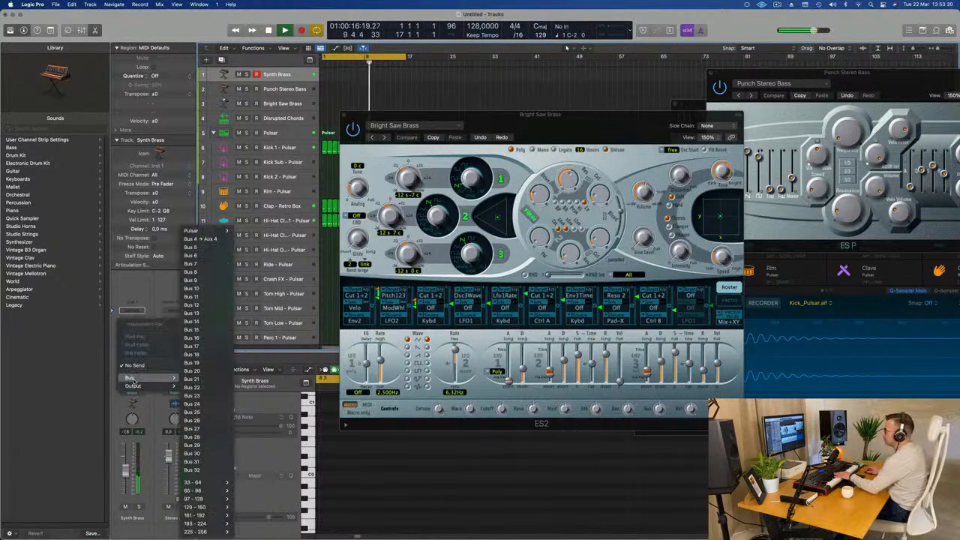
left_click(212, 247)
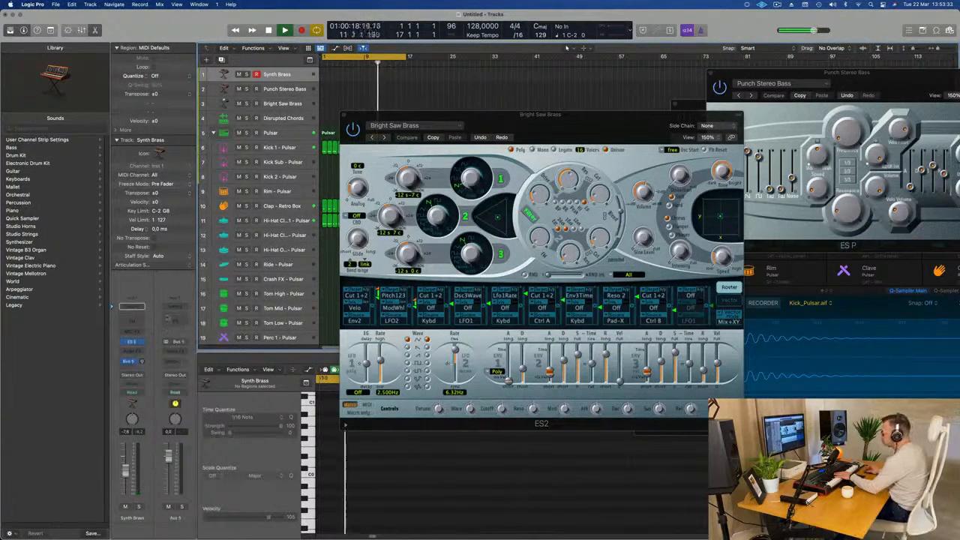
- Insert the SilverVerb reverb as an audio effect on the Aux 5 channel
left_click(177, 350)
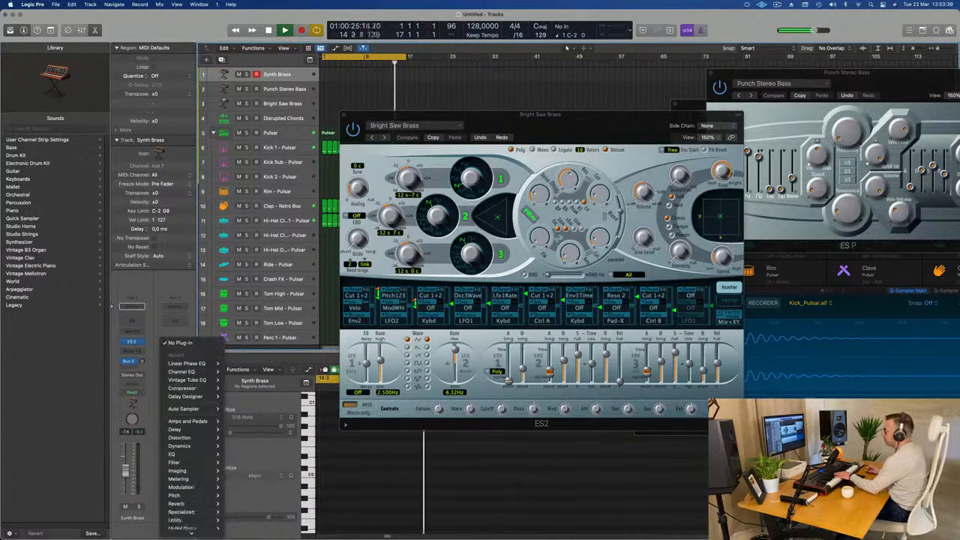
mouse_move(177, 495)
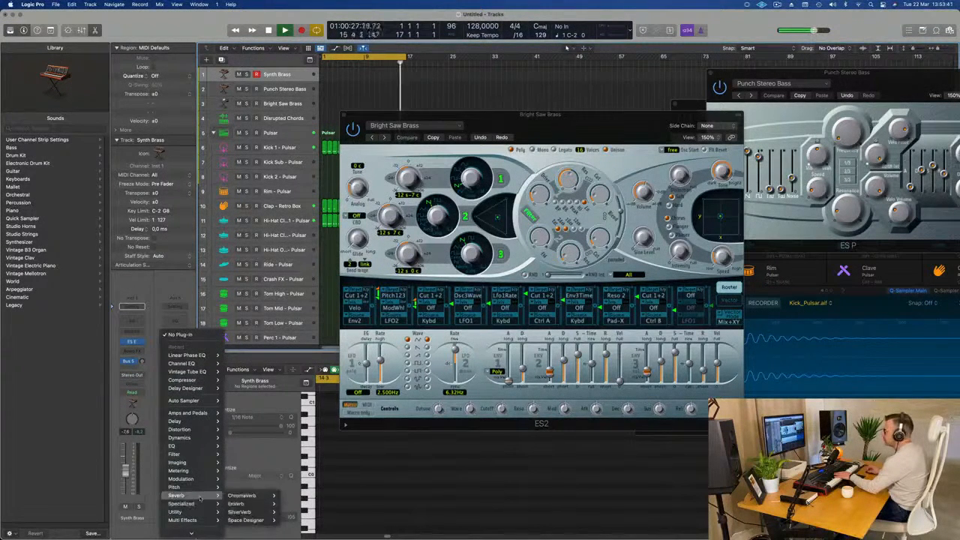
mouse_move(247, 511)
left_click(291, 511)
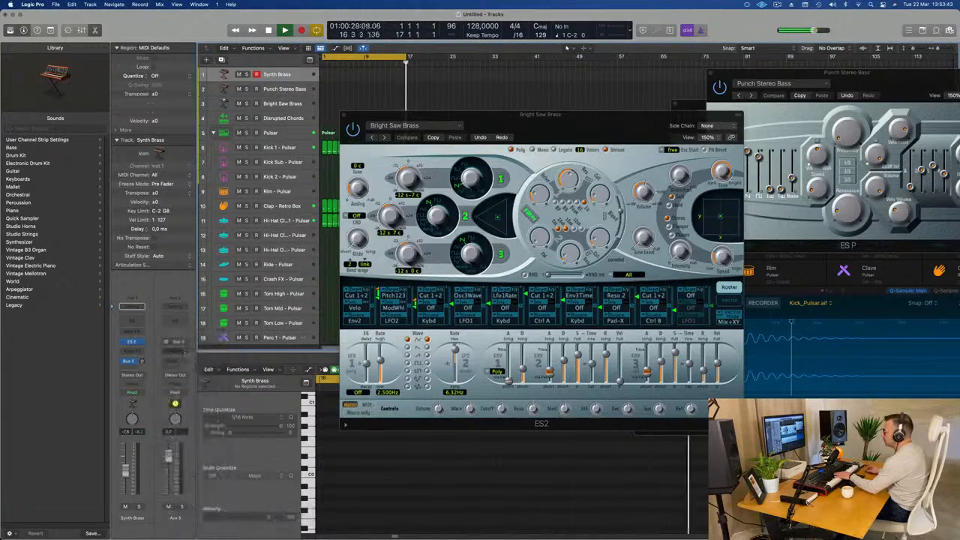
- Load the grandiose preset in SilverVerb and set its wet output to 100 %
left_click(399, 116)
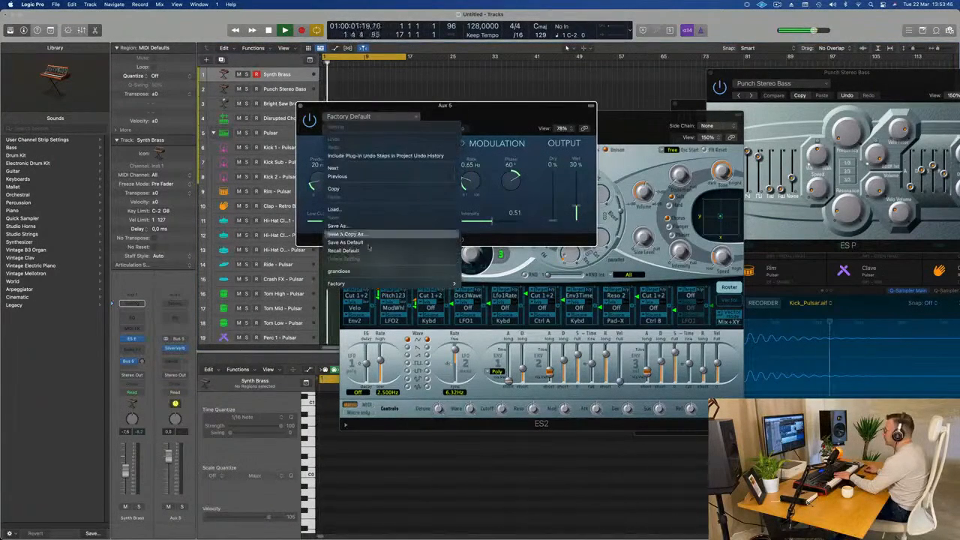
left_click(360, 273)
left_click_drag(578, 176, 578, 166)
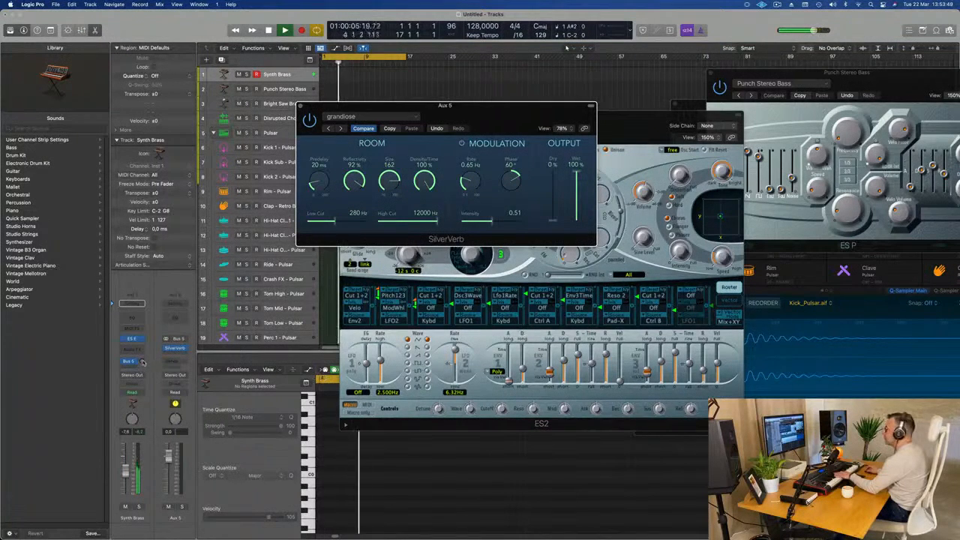
- Raise the Synth Brass send level to Bus 5 and move the SilverVerb and Bright Saw Brass windows apart
left_click_drag(142, 361, 141, 360)
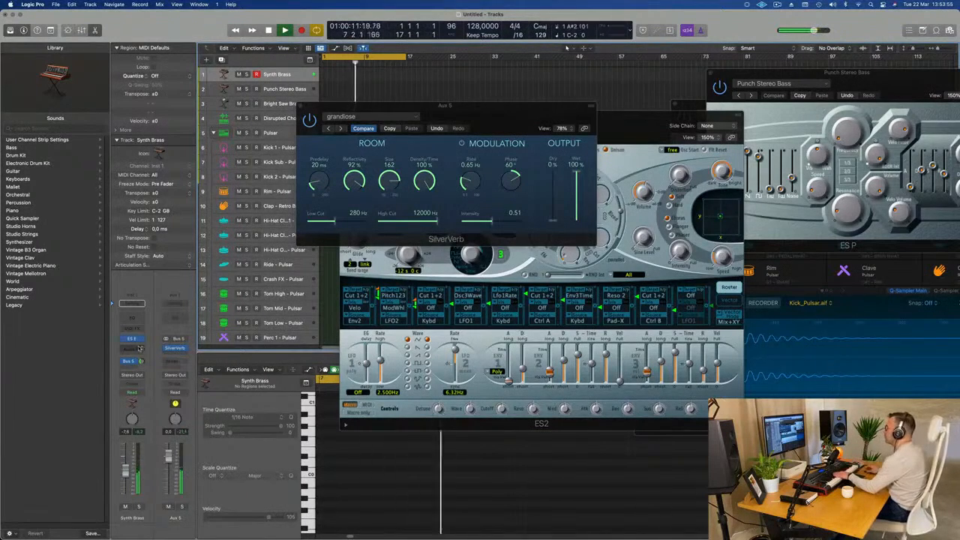
left_click_drag(494, 108, 841, 216)
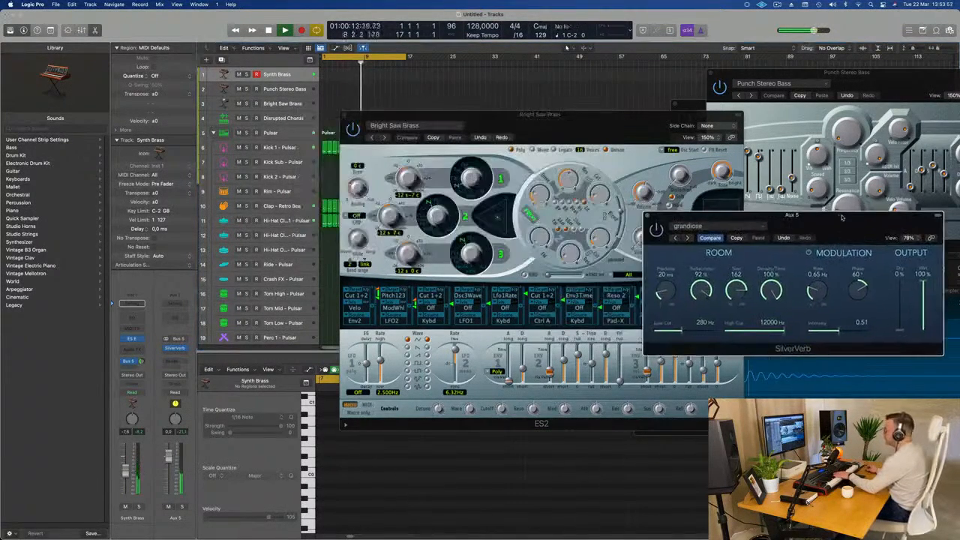
left_click_drag(602, 128, 505, 204)
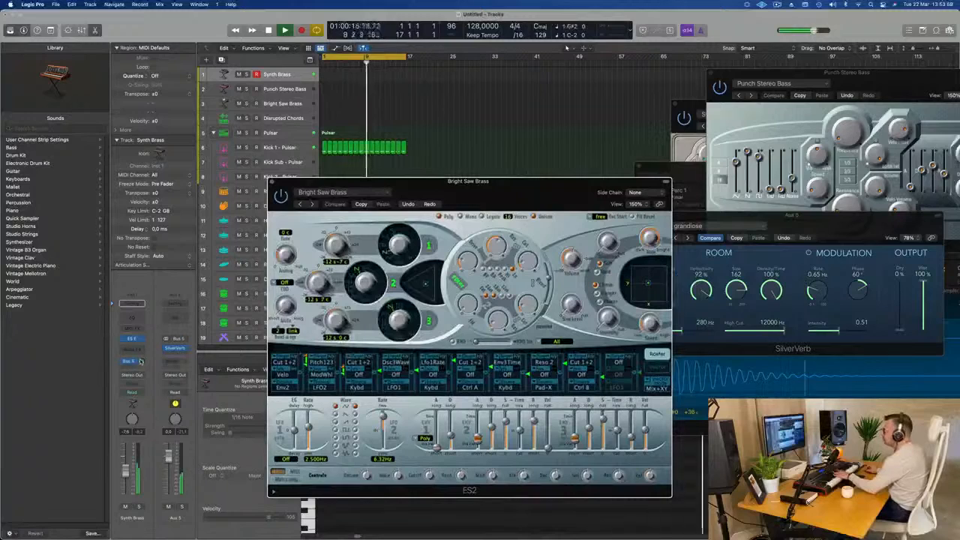
left_click_drag(141, 361, 141, 356)
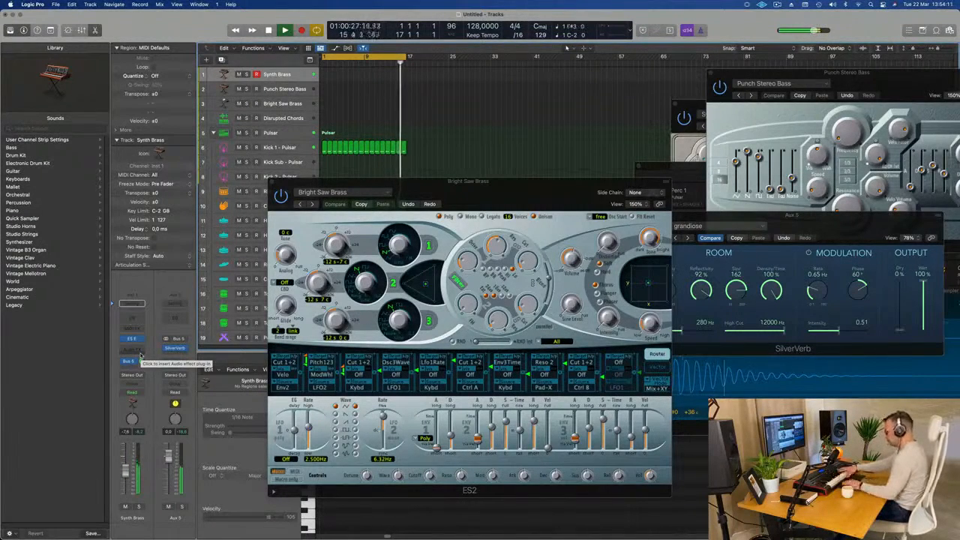
- Record a Synth Brass melody over the Pulsar drums and show the recorded notes in the Piano Roll
key("r")
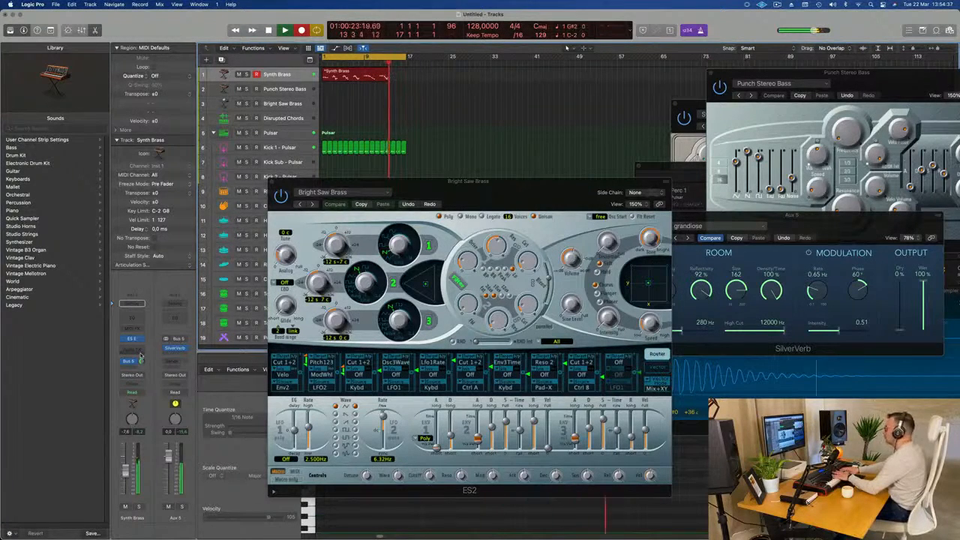
key("space")
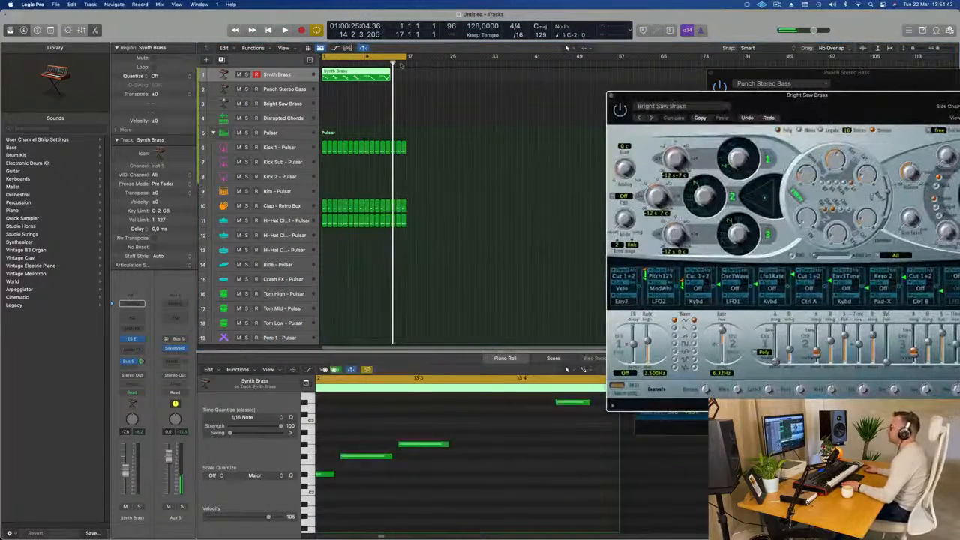
key("e")
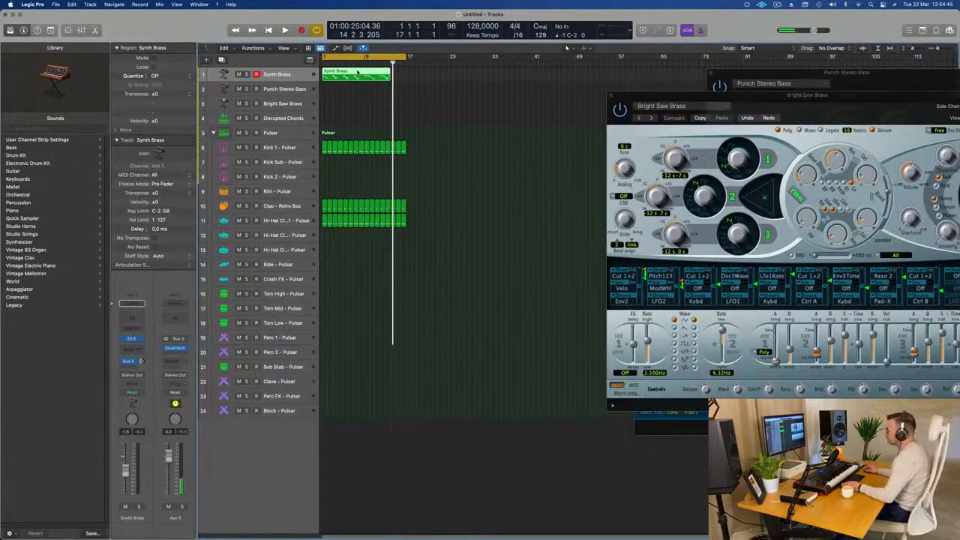
key("e")
scroll(416, 479, "down", 5)
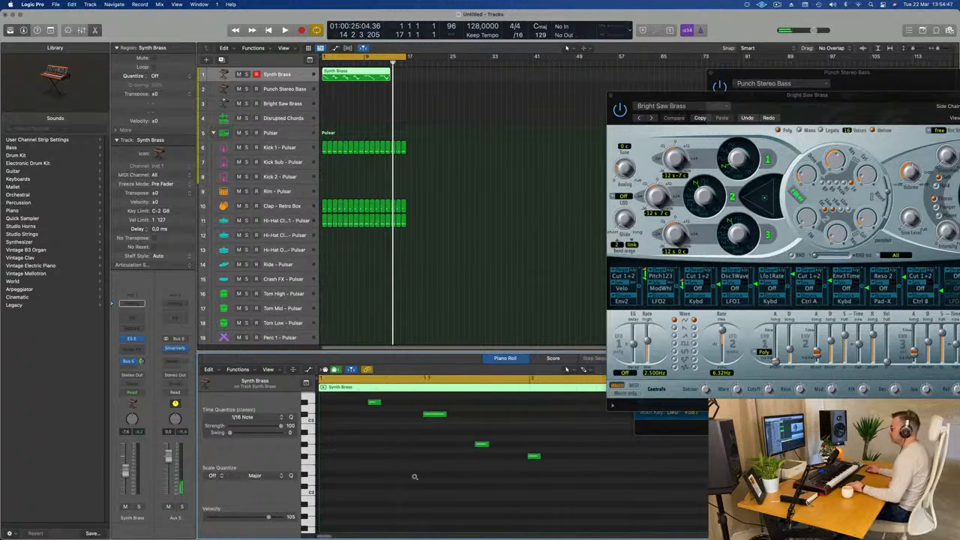
- Select all the recorded Synth Brass notes and play the melody from the start to check its timing
key("super+a")
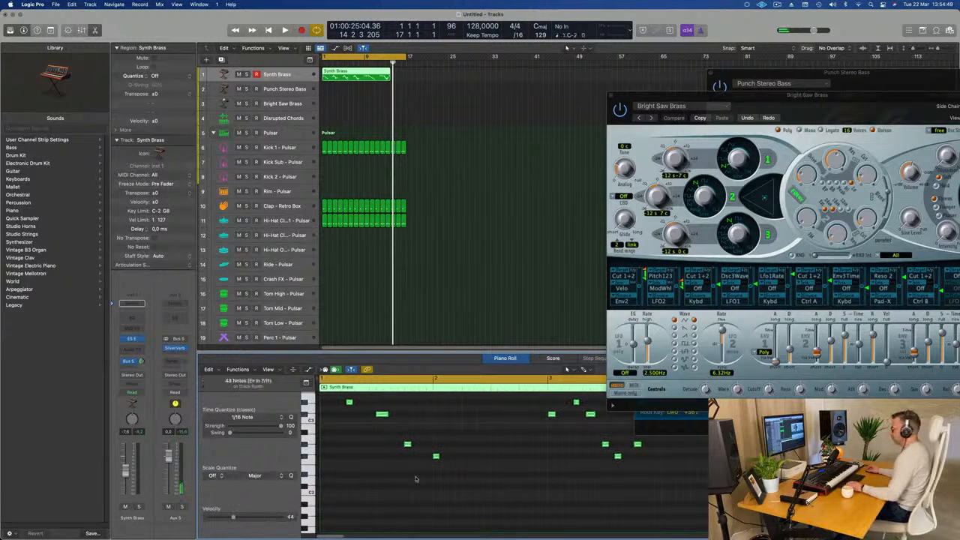
key("Return")
key("space")
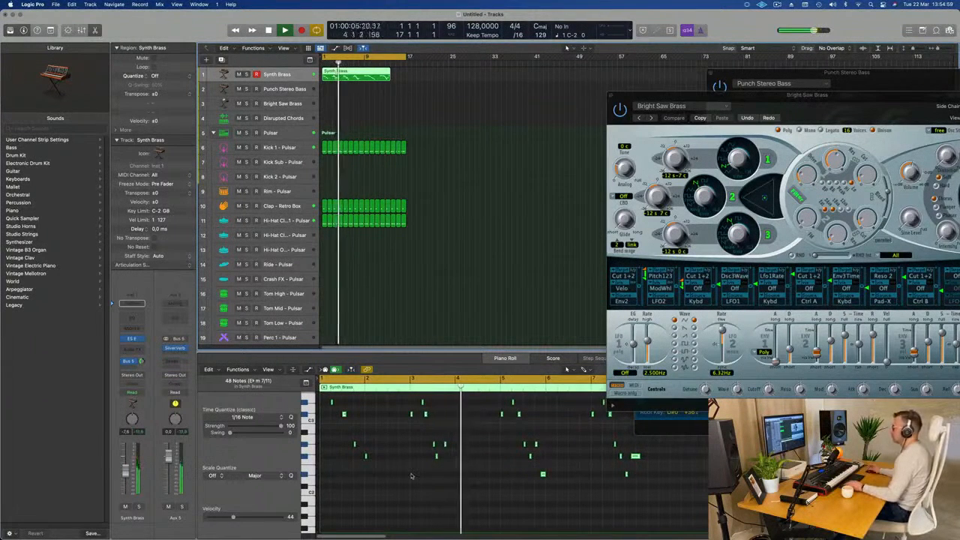
key("super+Right")
key("super+Right")
key("super+Right")
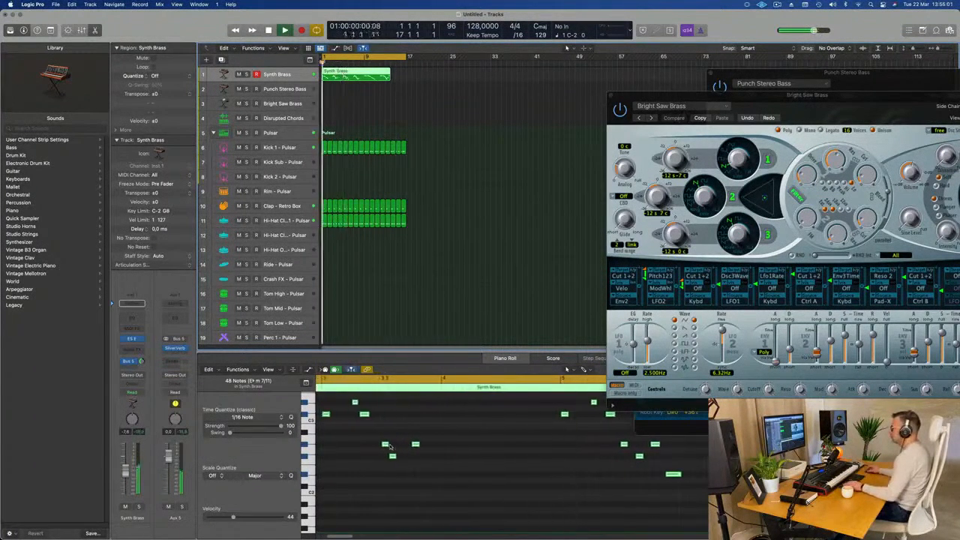
key("super+Left")
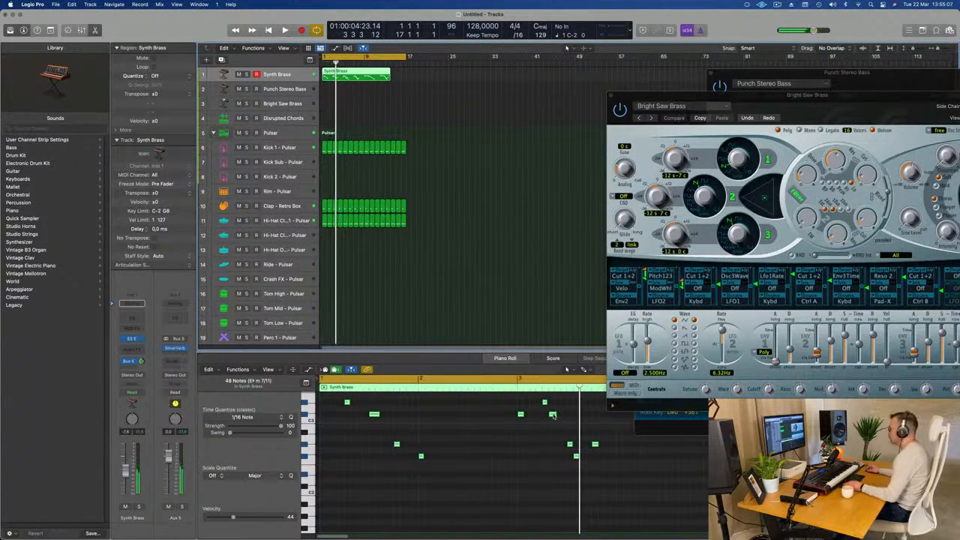
- Shift the note following bar 3's highest note slightly later and play the melody from the start
left_click(553, 414)
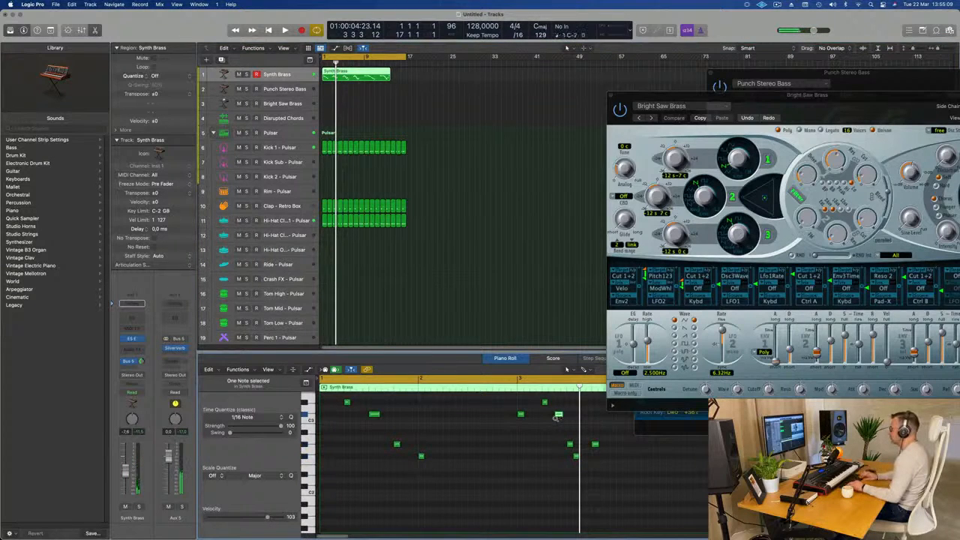
key("Return")
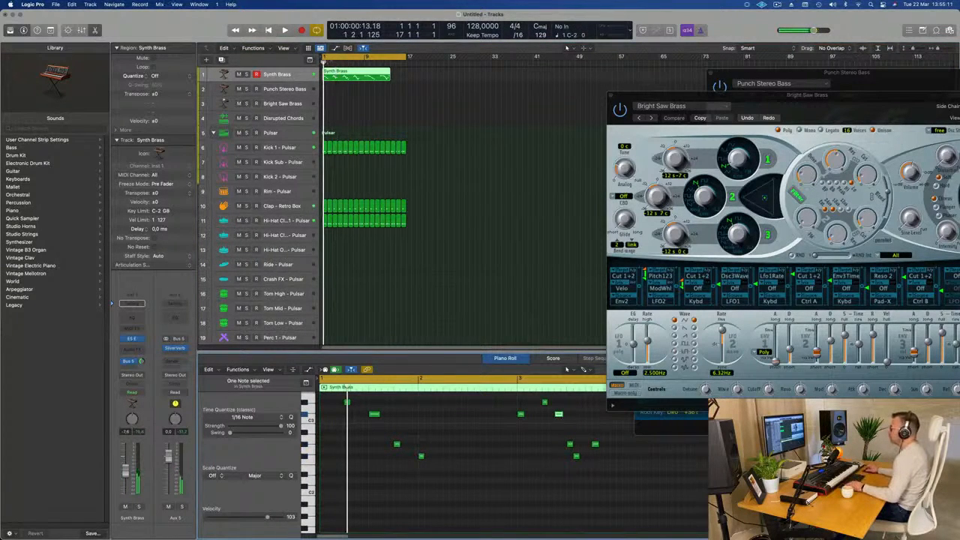
- Set the cycle range to start at bar 3, keeping its end at bar 17, and play the Synth Brass region from there
left_click(324, 58)
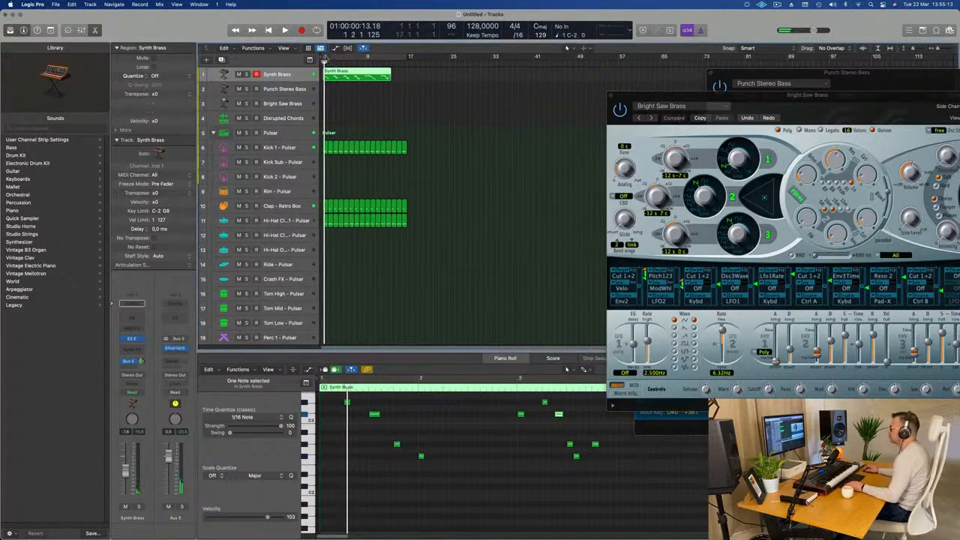
key("c")
key("super+a")
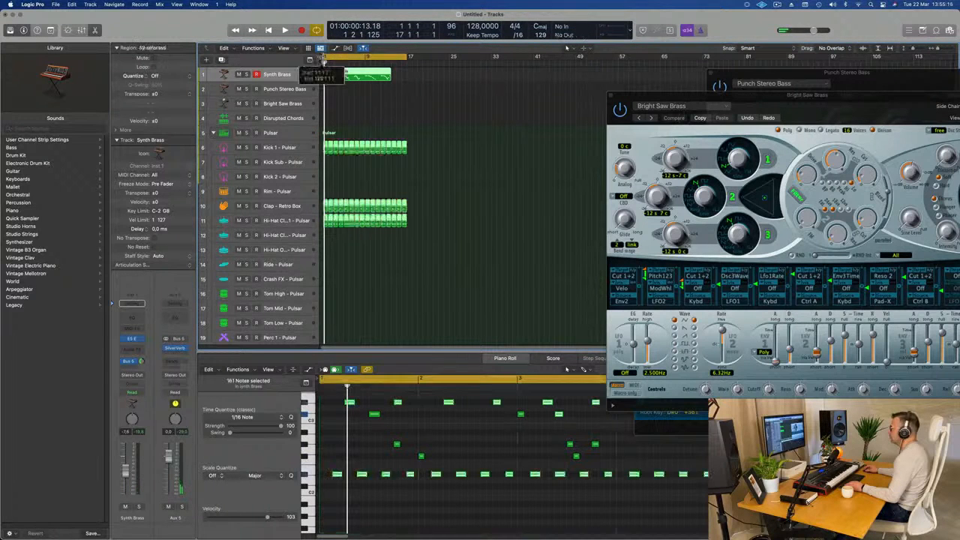
left_click(350, 73)
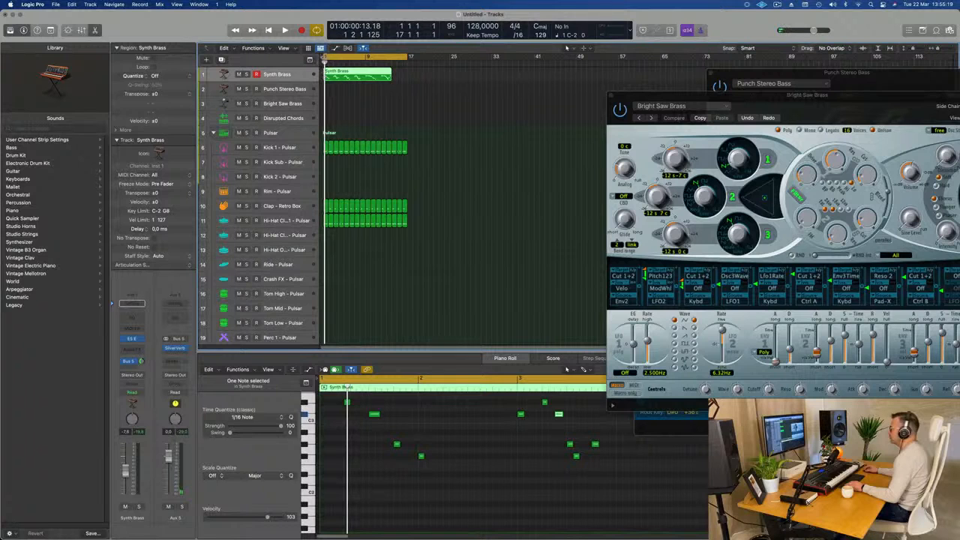
left_click_drag(324, 57, 334, 58)
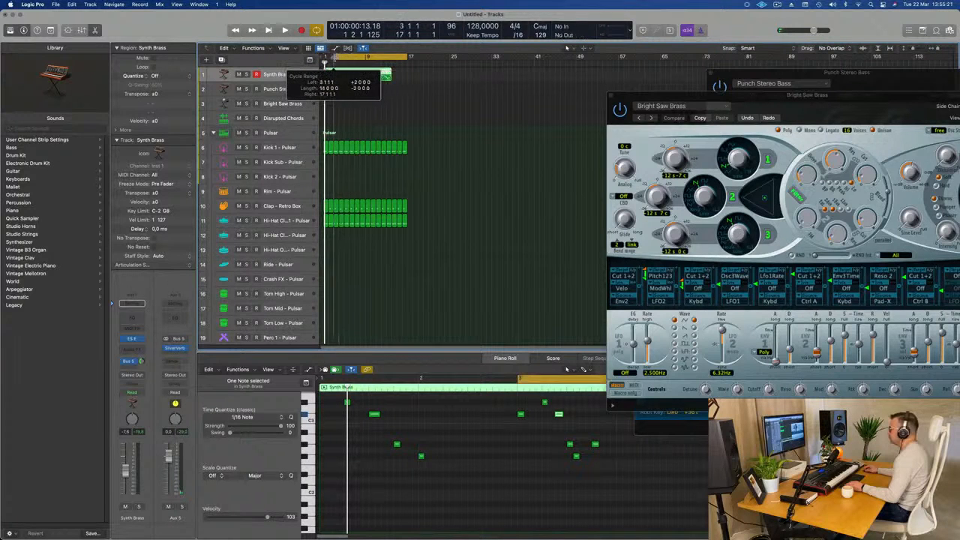
key("space")
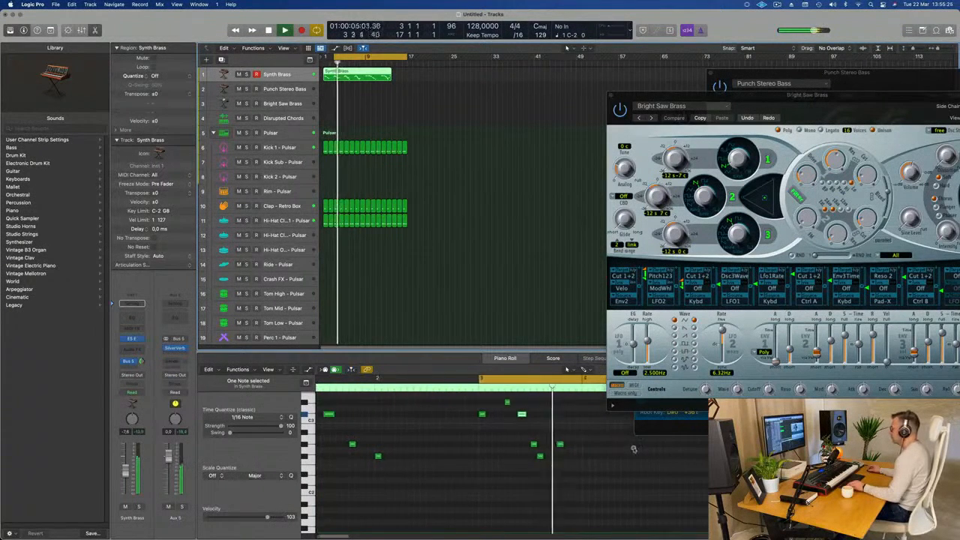
- Adjust the timing of the three lowest notes in bar 3 of the Synth Brass region
left_click(566, 463)
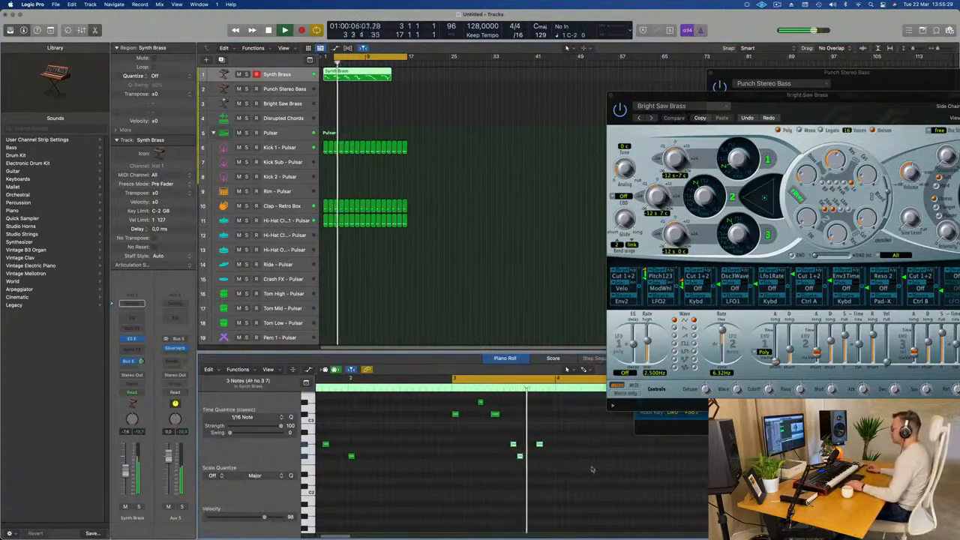
left_click_drag(514, 445, 532, 444)
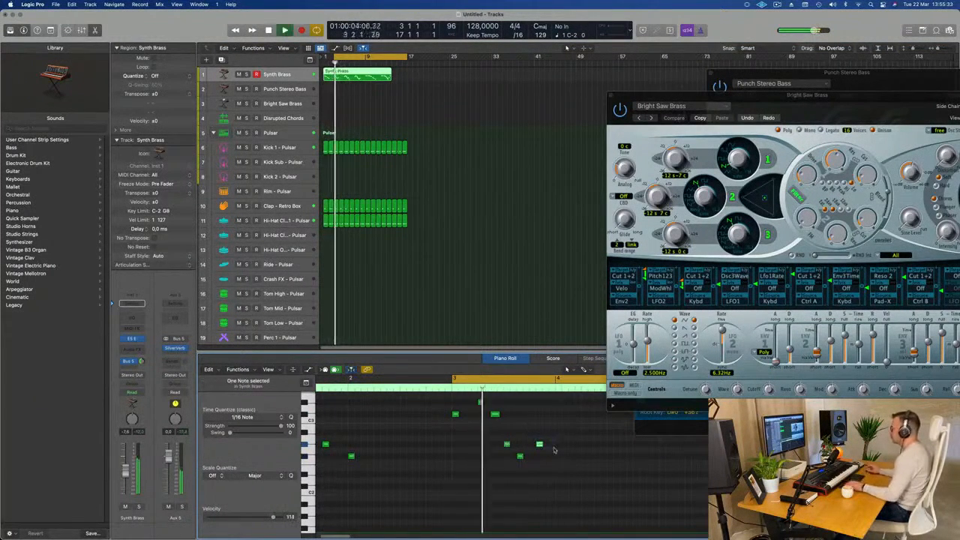
- Play the melody from the cycle start and examine the timing of the Synth Brass notes through bar 13
scroll(554, 449, "down", 5)
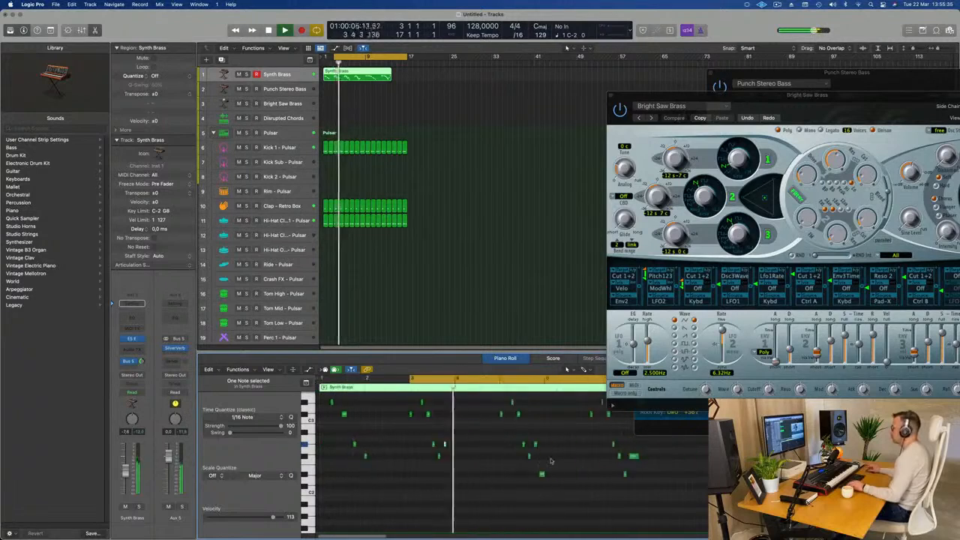
key("super+Right")
key("super+Right")
key("super+Right")
key("super+Right")
key("super+Right")
key("super+Right")
key("Return")
key("space")
key("space")
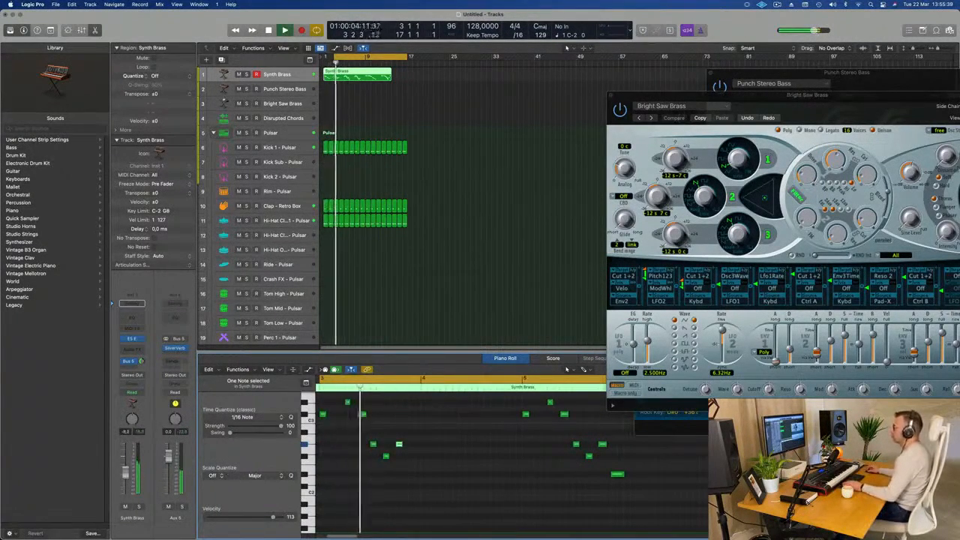
scroll(397, 482, "down", 2)
scroll(401, 481, "left", 1)
scroll(634, 480, "right", 3)
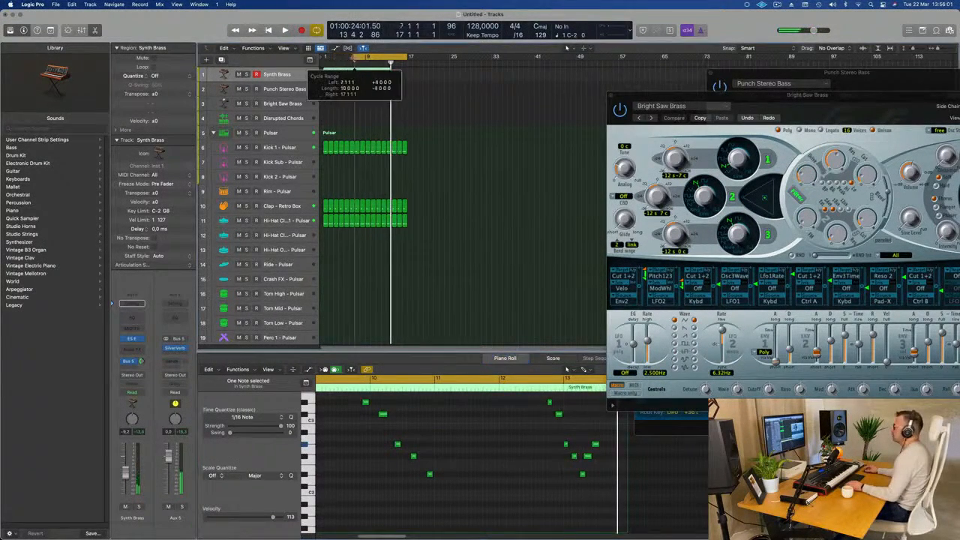
- Play the melody from bar 9 to check its notes and split the Synth Brass region at bar 9
key("space")
scroll(456, 497, "down", 2)
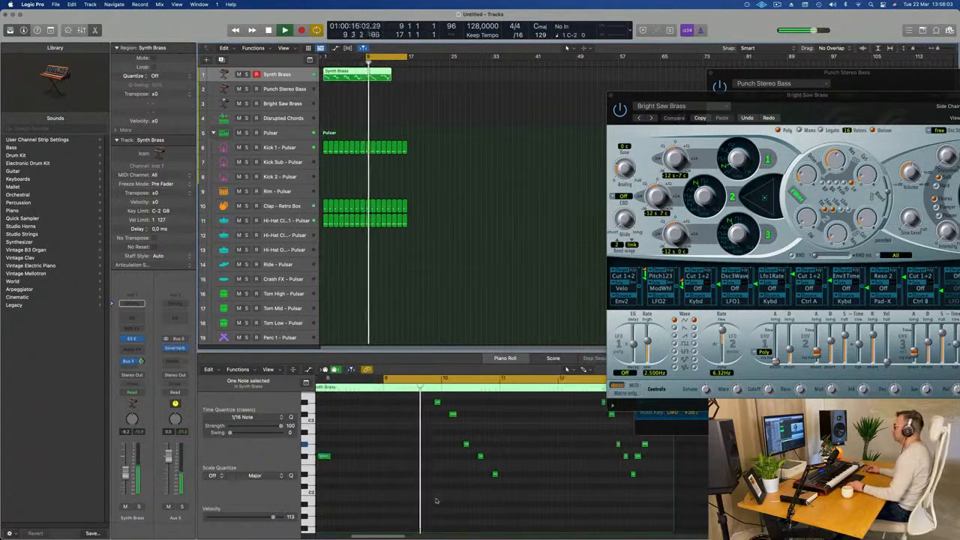
scroll(510, 499, "up", 4)
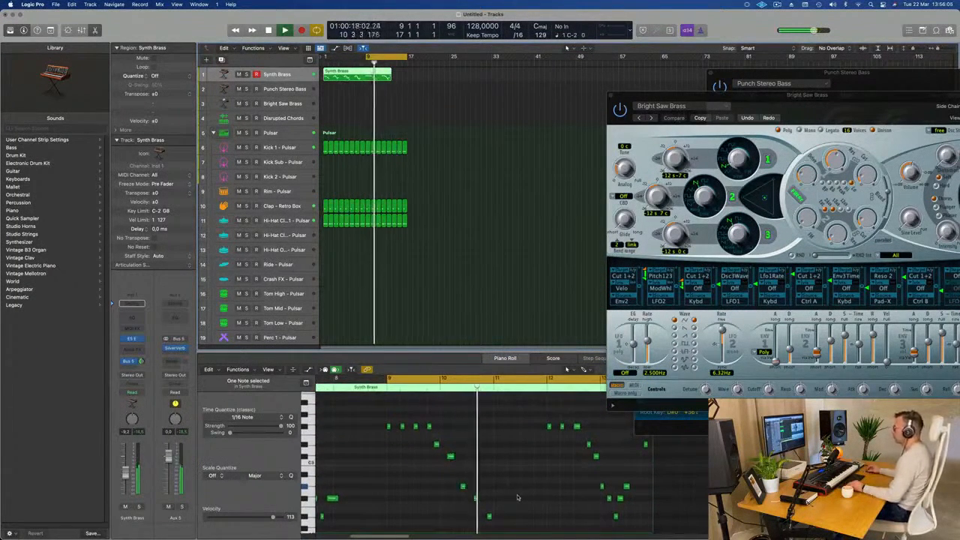
key("Return")
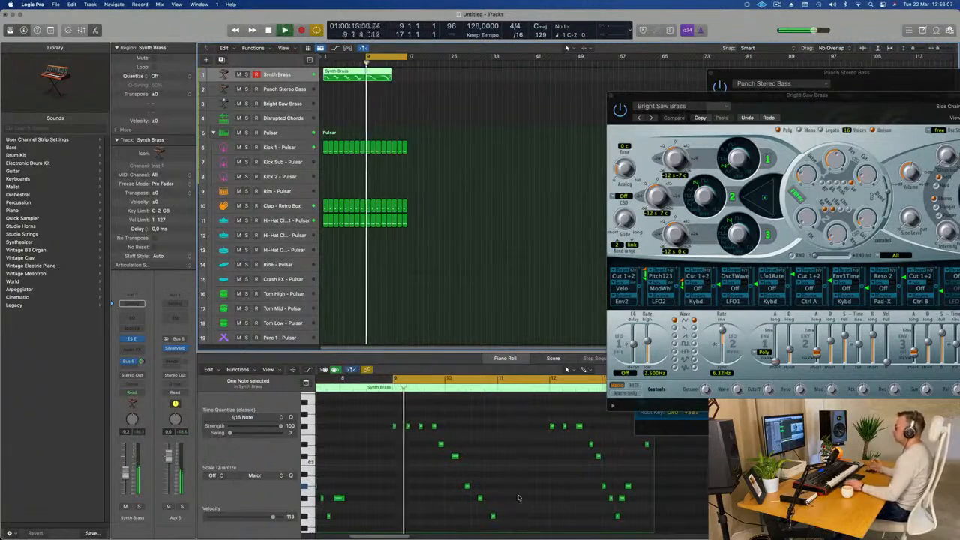
scroll(504, 477, "up", 1)
scroll(523, 482, "up", 1)
scroll(522, 469, "down", 2)
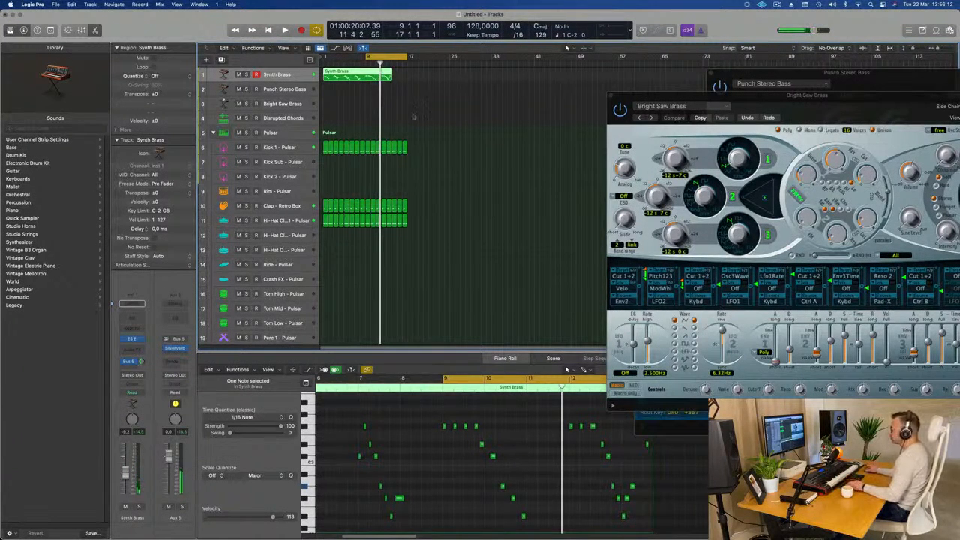
double_click(366, 75, "super")
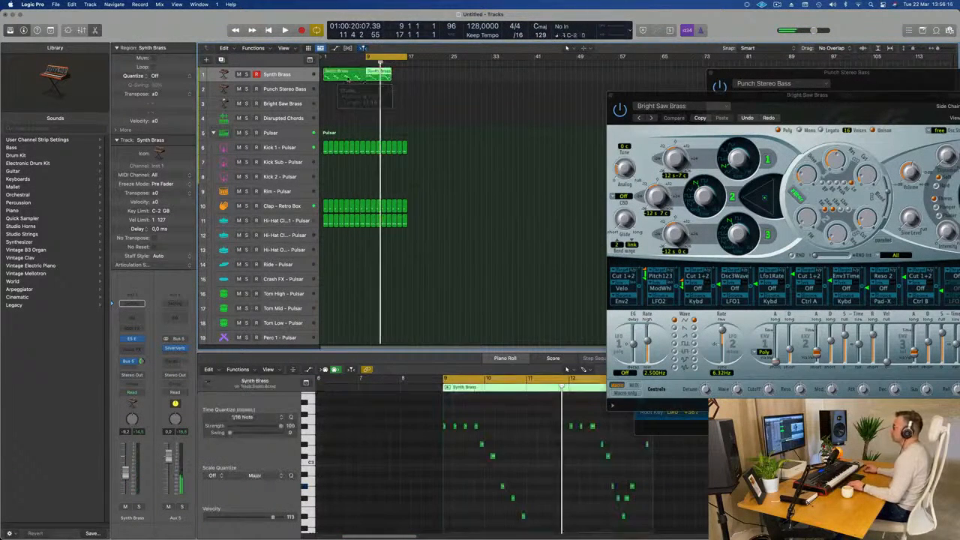
- Delete the part of the Synth Brass melody before bar 9 and undo the deletion
left_click(347, 77)
key("Delete")
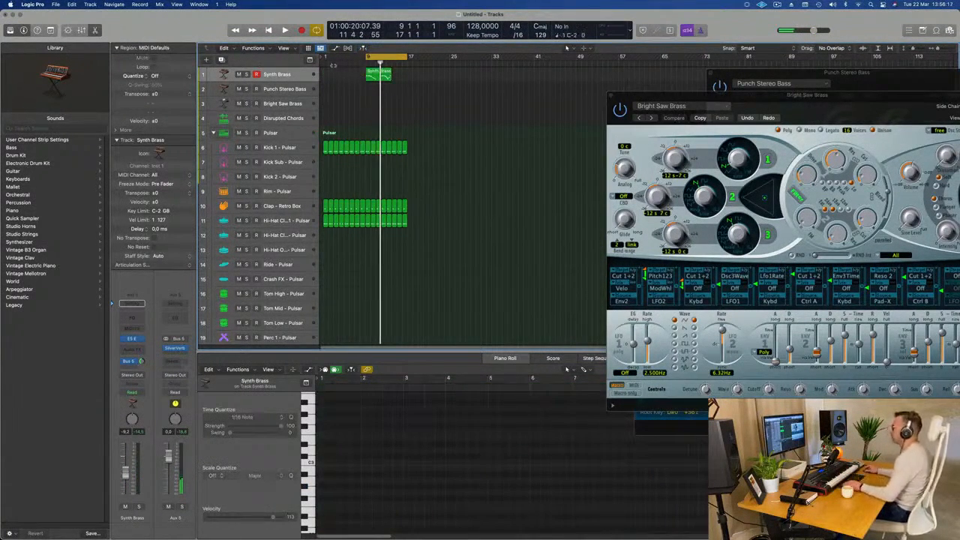
key("super+Right")
key("super+Right")
key("super+Right")
key("super+Right")
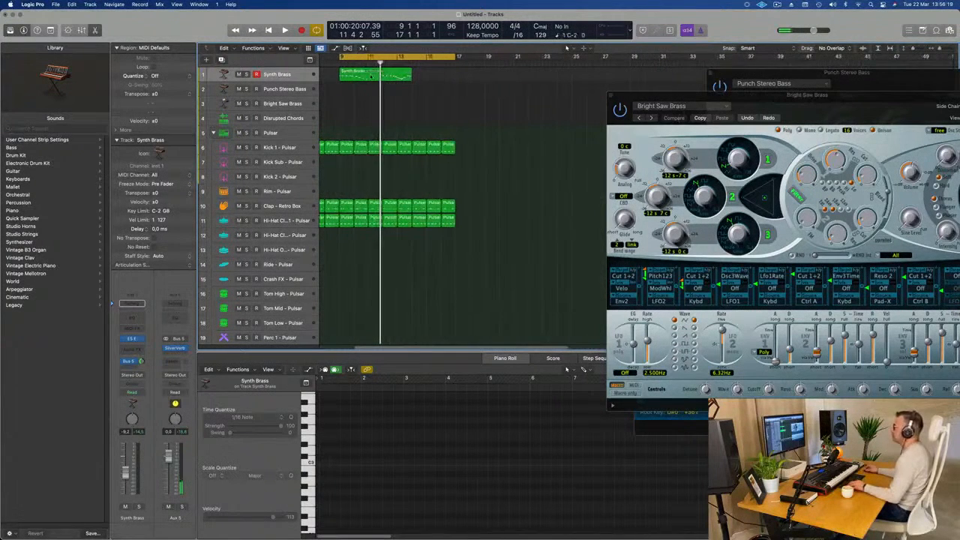
key("super+z")
key("super+Left")
key("super+Left")
key("super+Left")
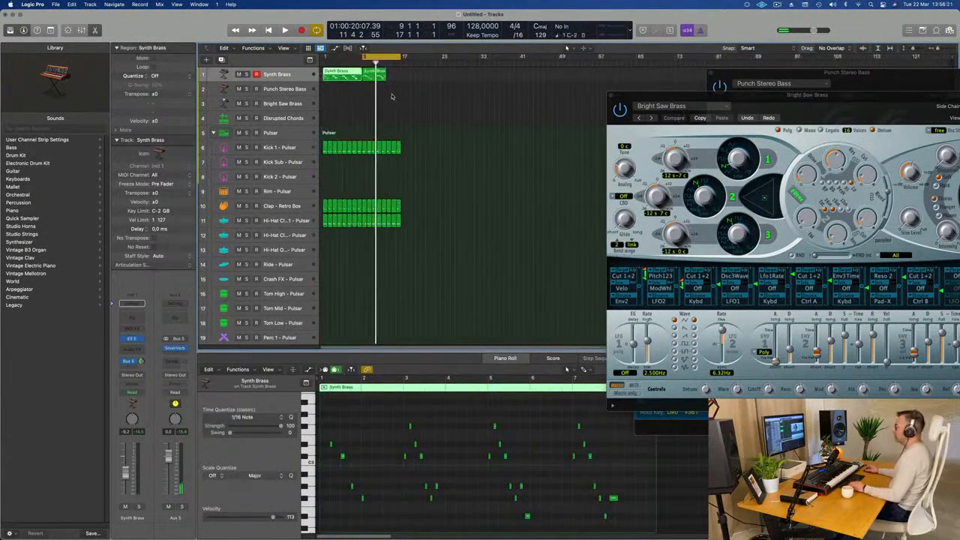
- Move the Synth Brass part before bar 9 to bar 45 and the tail from bar 12 onward to about bar 39
left_click_drag(341, 74, 562, 74)
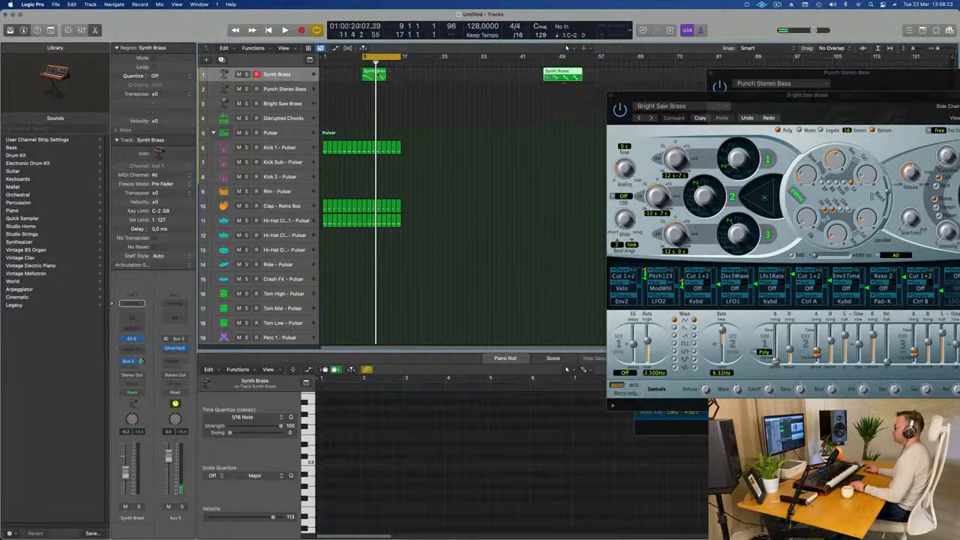
key("space")
left_click_drag(373, 71, 491, 84)
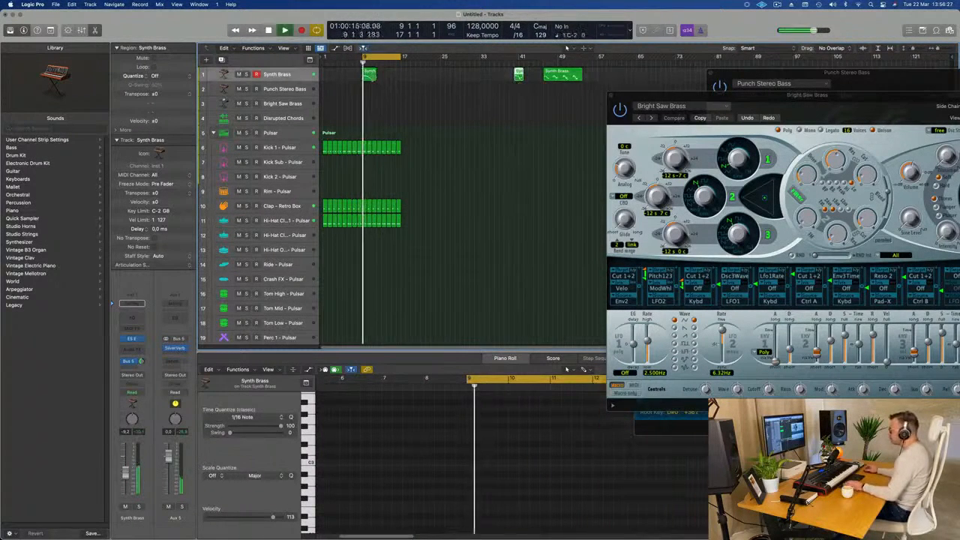
- Move the remaining three-bar Synth Brass phrase and the cycle start to bar 1 and play it briefly
left_click_drag(371, 73, 322, 65)
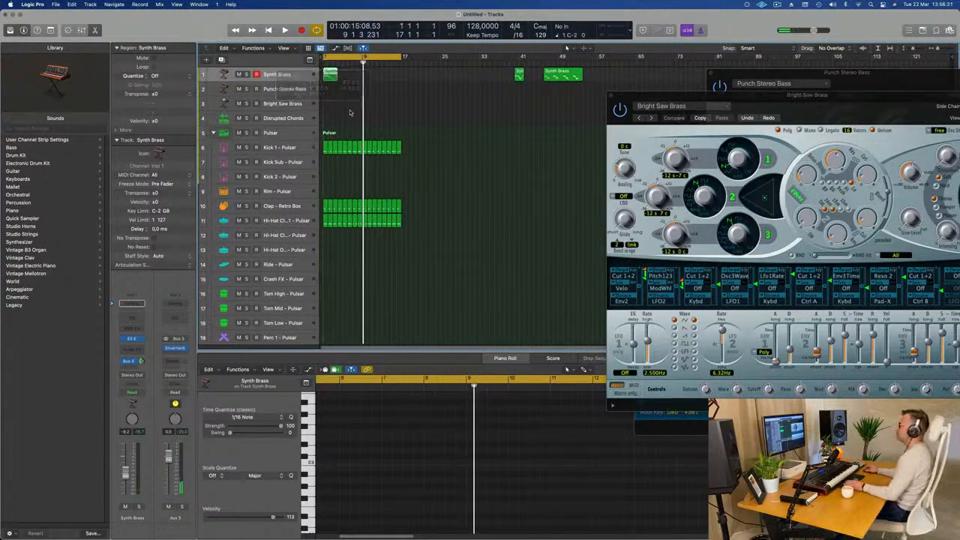
key("space")
key("space")
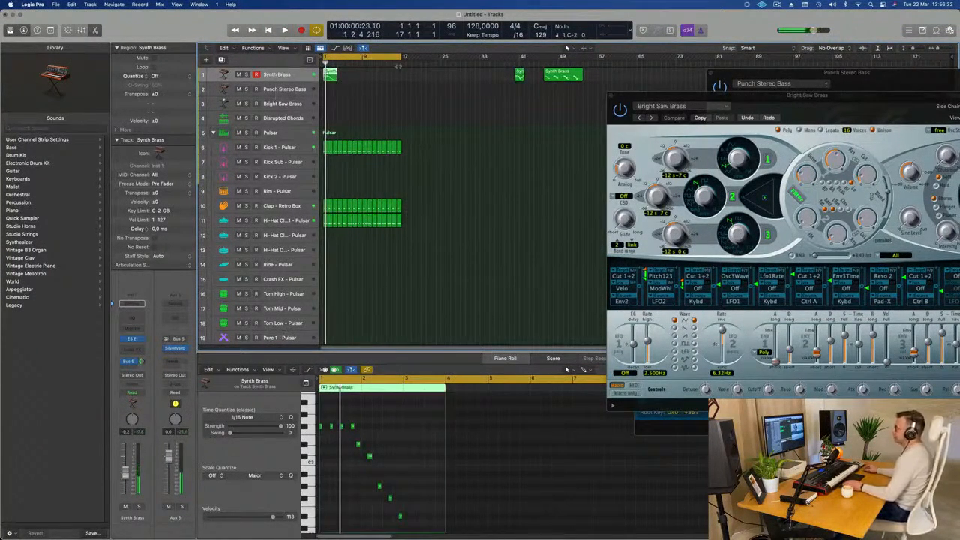
- Repeat the three-bar Synth Brass phrase back to back and undo the added copies
key("super+r")
key("super+r")
key("super+r")
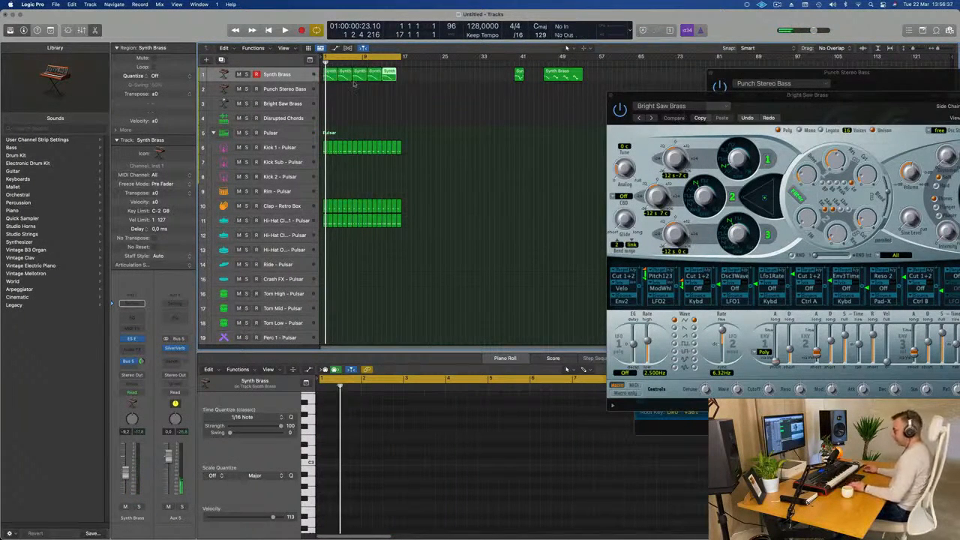
key("super+z")
key("super+z")
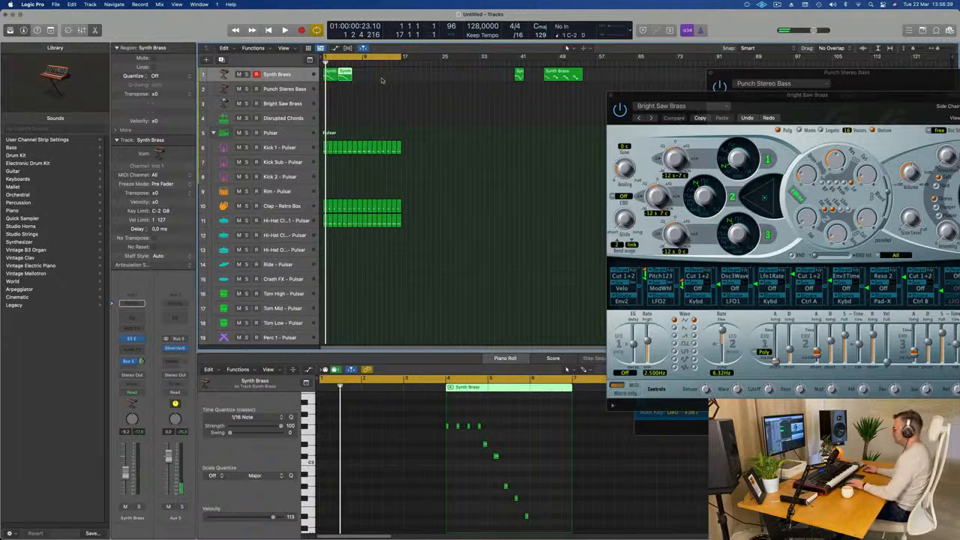
- Copy the three-bar Synth Brass phrase to bars 5, 9 and 13 and play the arrangement from bar 1
left_click(382, 80)
key("super+Right")
key("super+Right")
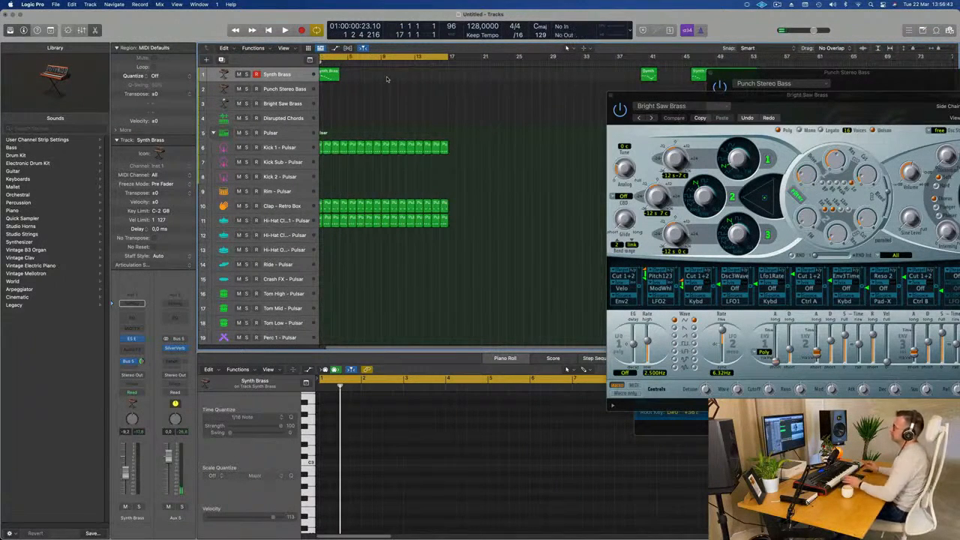
left_click_drag(334, 74, 400, 75)
key("super+r")
key("space")
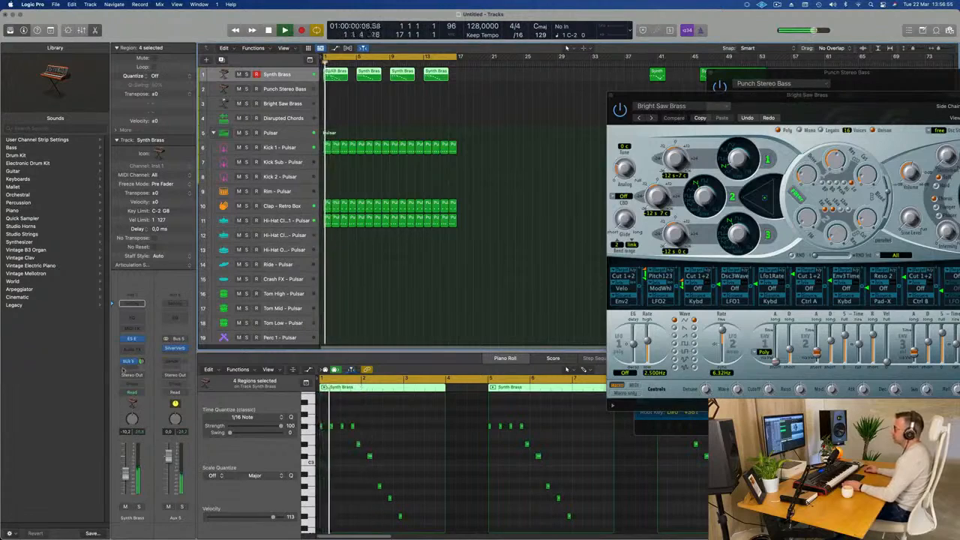
- Add a second send to Bus 6 on the Synth Brass track and raise its send level during playback
left_click(134, 367)
mouse_move(150, 379)
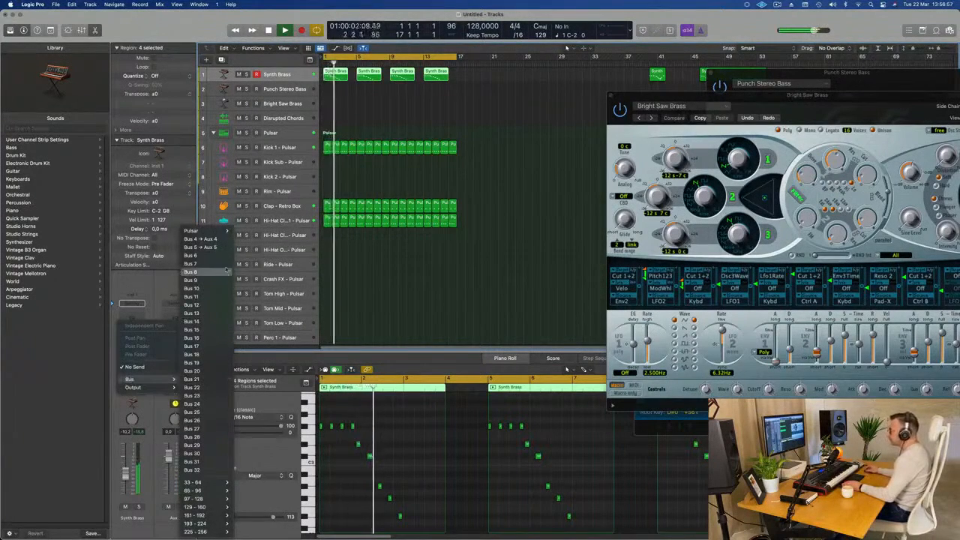
left_click(200, 246)
key("Return")
key("Return")
left_click(143, 361)
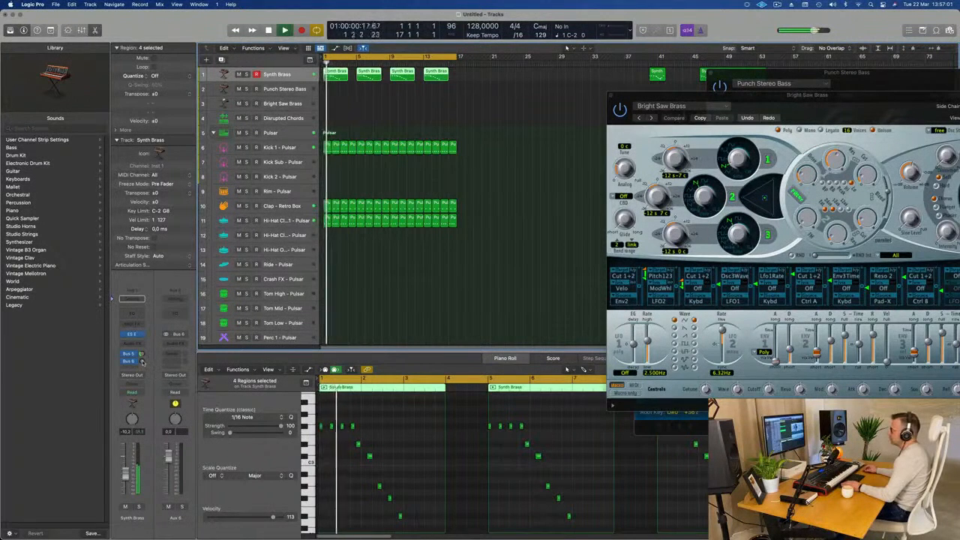
key("space")
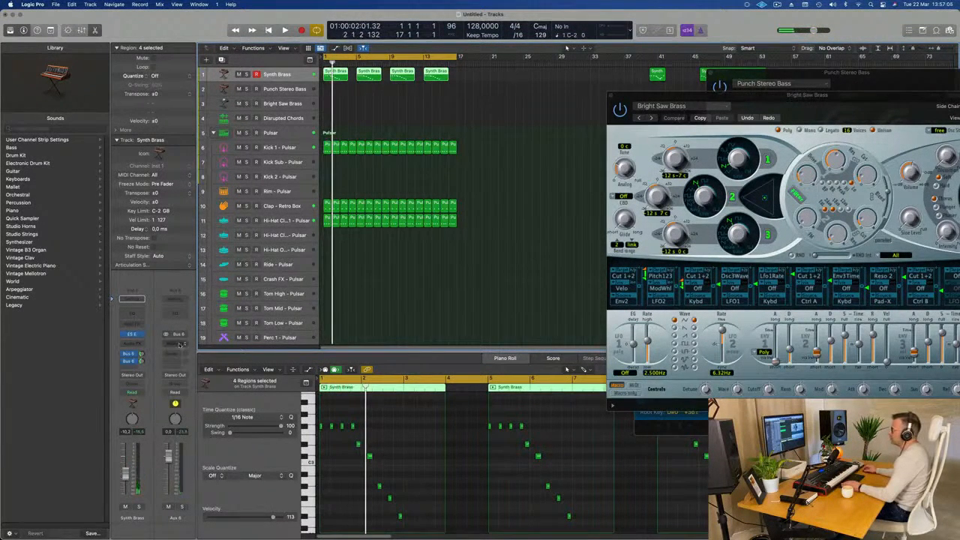
- Insert the Delay Designer plug-in on Aux 6 and play the melody through it
left_click(179, 343)
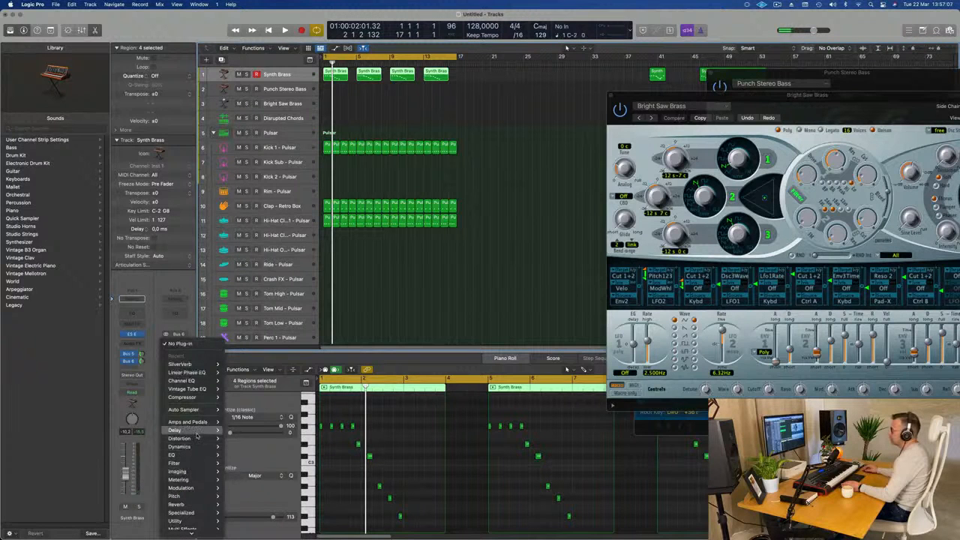
mouse_move(197, 431)
left_click(289, 429)
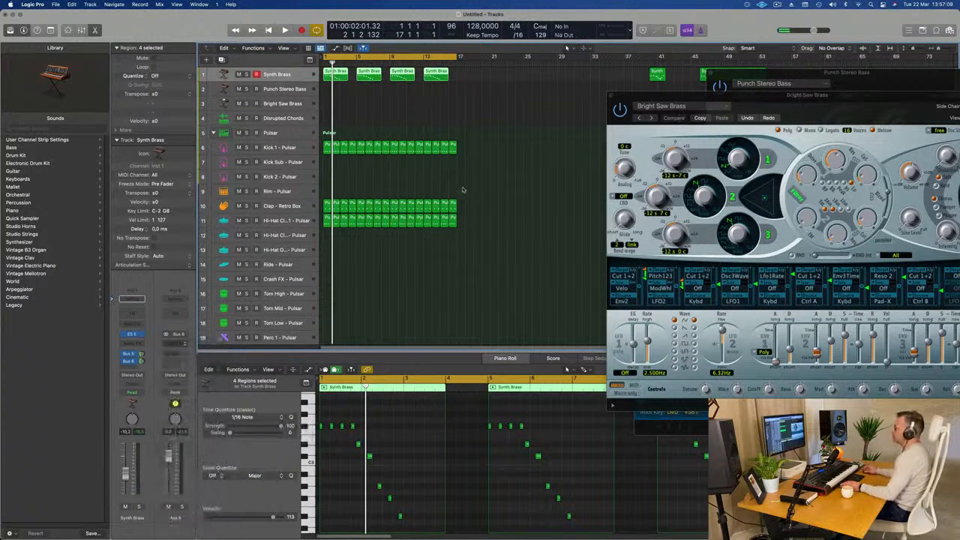
left_click_drag(614, 120, 546, 123)
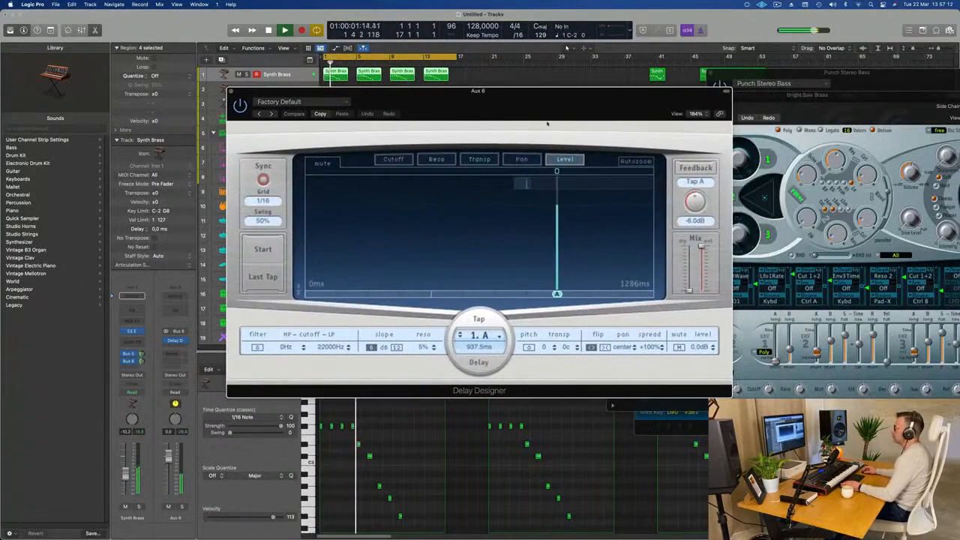
- Audition Delay Designer's 1/4 Alternating Pan preset, switch to 1/4 Dotted Basic Pan and adjust the Synth Brass track's Bus 6 send level
left_click(305, 103)
mouse_move(324, 261)
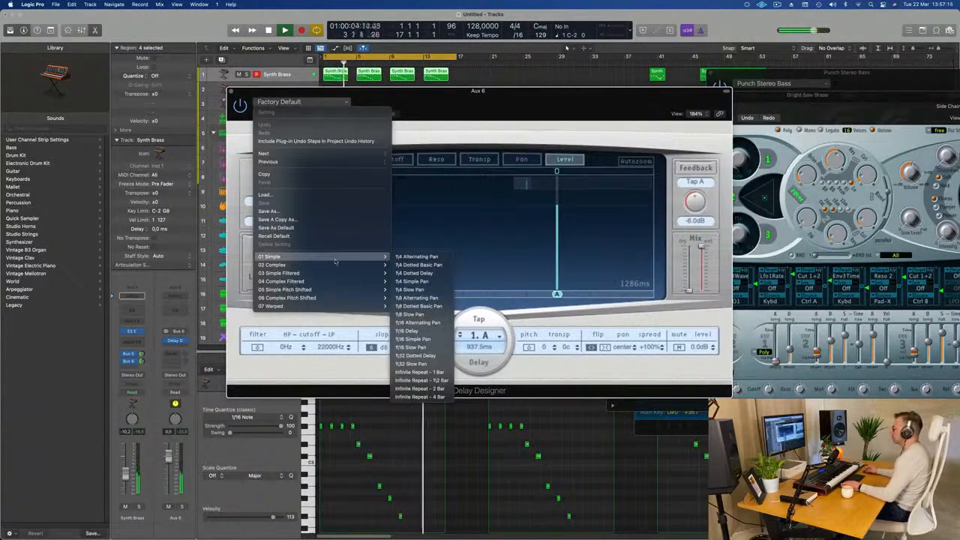
left_click(432, 257)
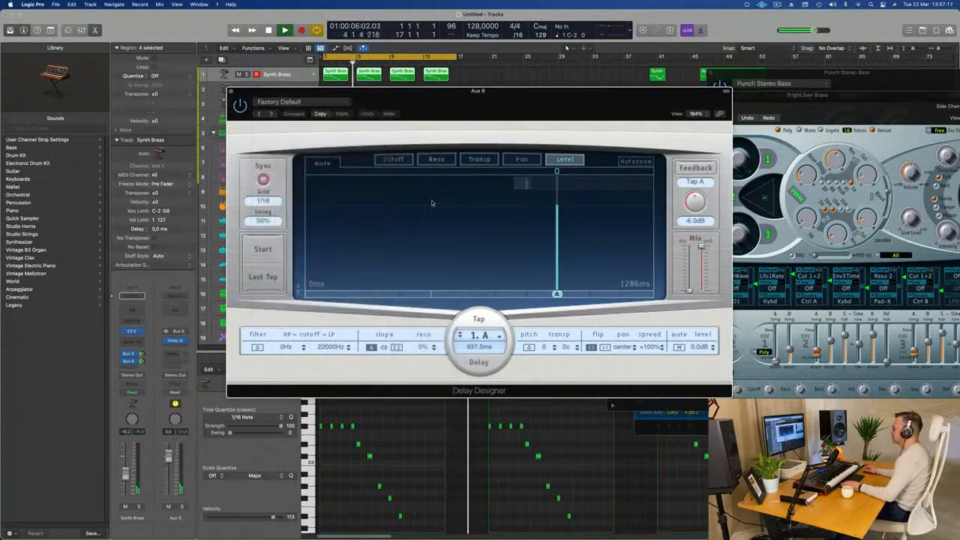
left_click_drag(508, 103, 528, 118)
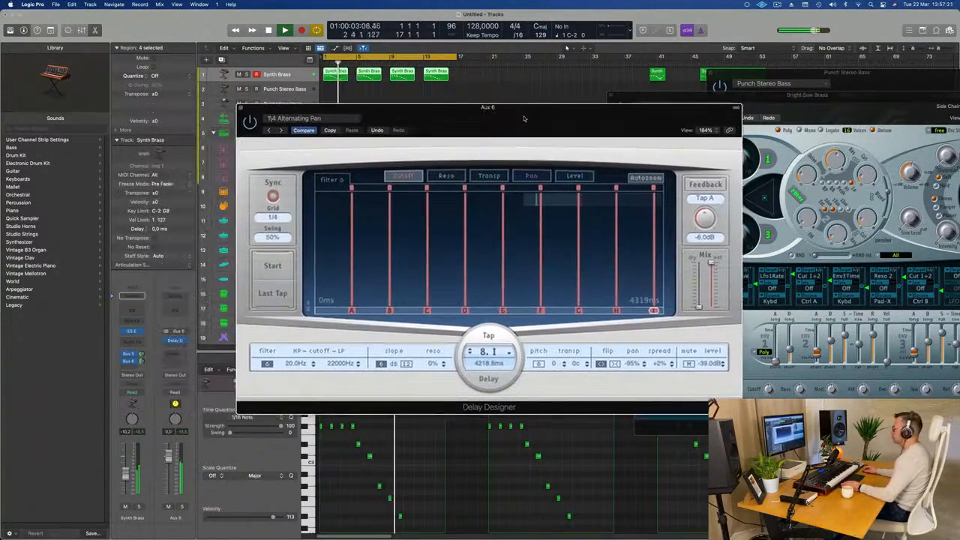
left_click(284, 131)
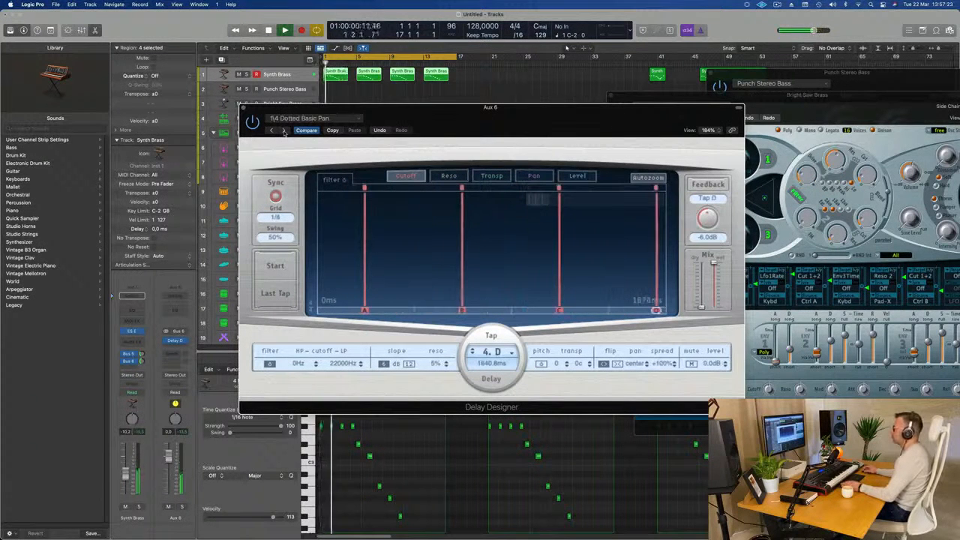
left_click_drag(464, 113, 526, 101)
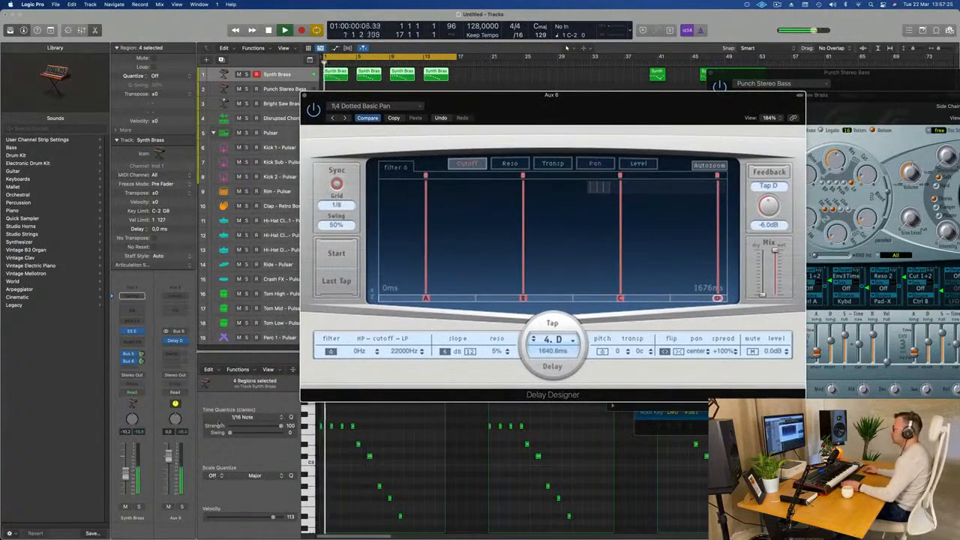
left_click_drag(140, 361, 141, 358)
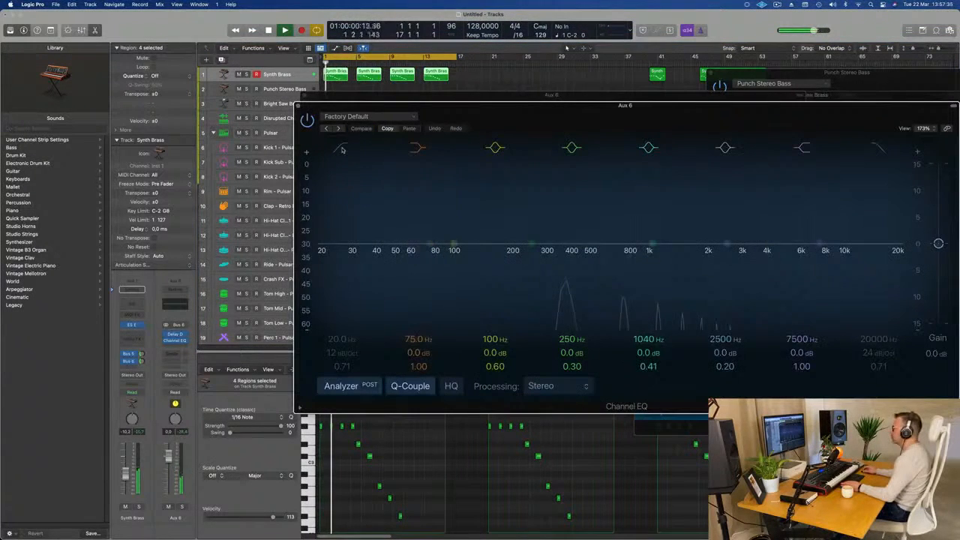
- Insert a Channel EQ after Delay Designer on Aux 6 and cut the lows below about 270 Hz
left_click_drag(420, 188, 572, 183)
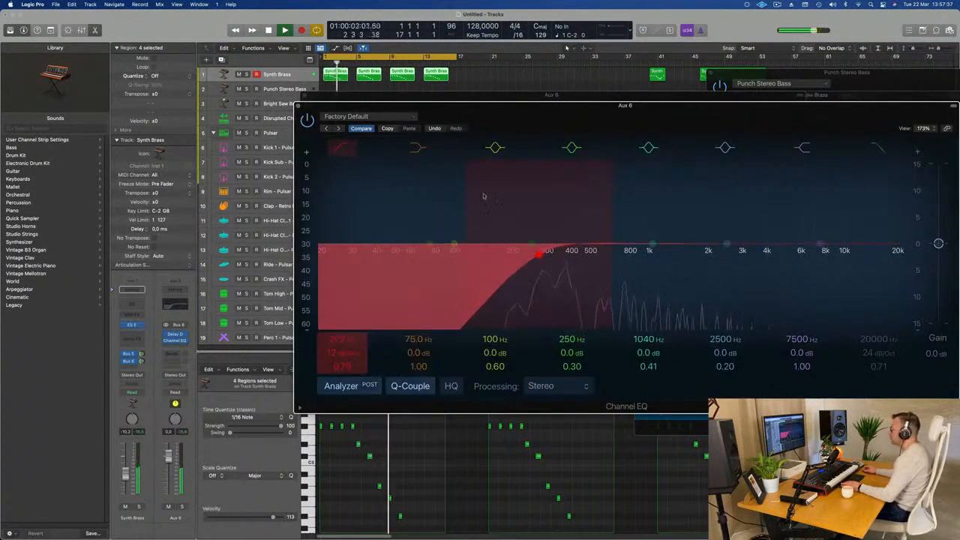
left_click(298, 106)
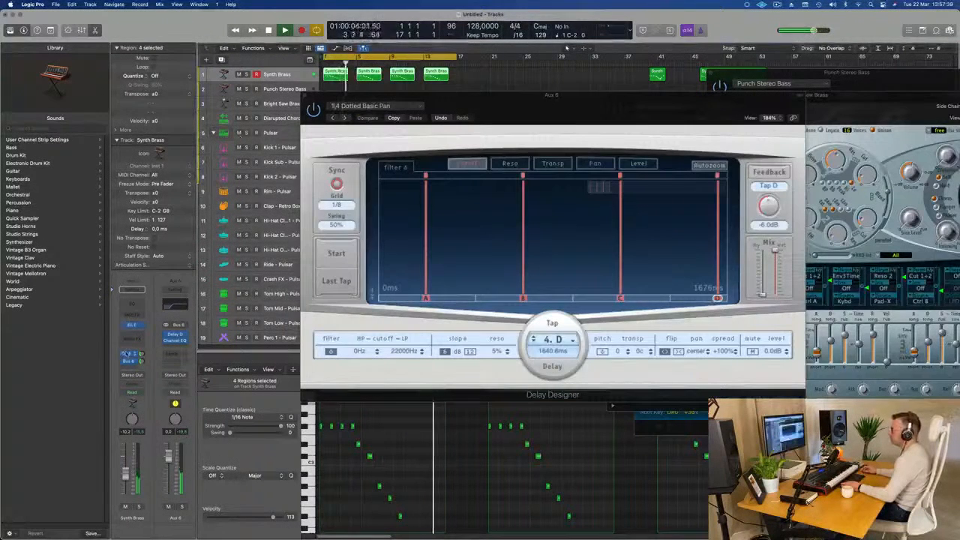
- Insert a Channel EQ on reverb channel Aux 5, cut the lows below about 300 Hz and close the effect windows
left_click(126, 354)
left_click(177, 318)
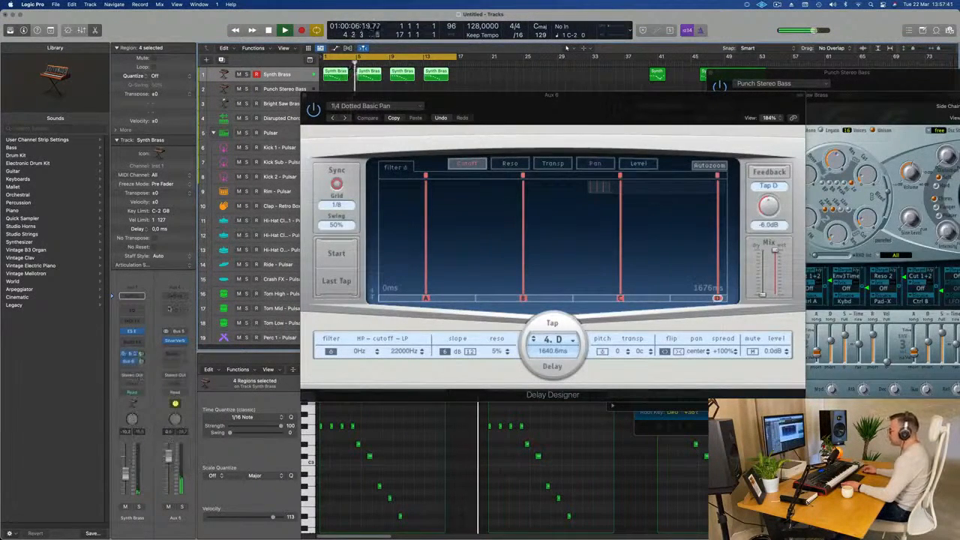
left_click(170, 308)
left_click(342, 147)
left_click_drag(353, 223, 569, 170)
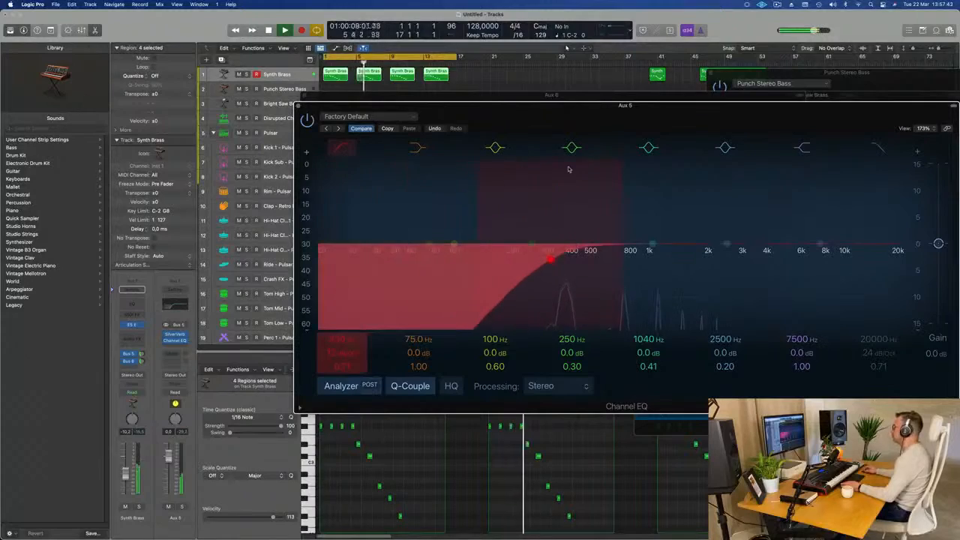
left_click(298, 106)
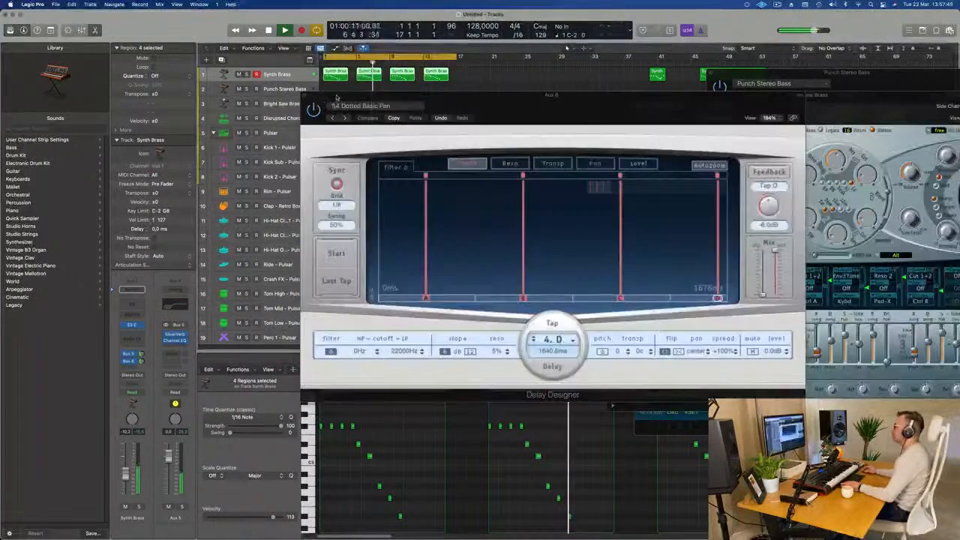
left_click(245, 102)
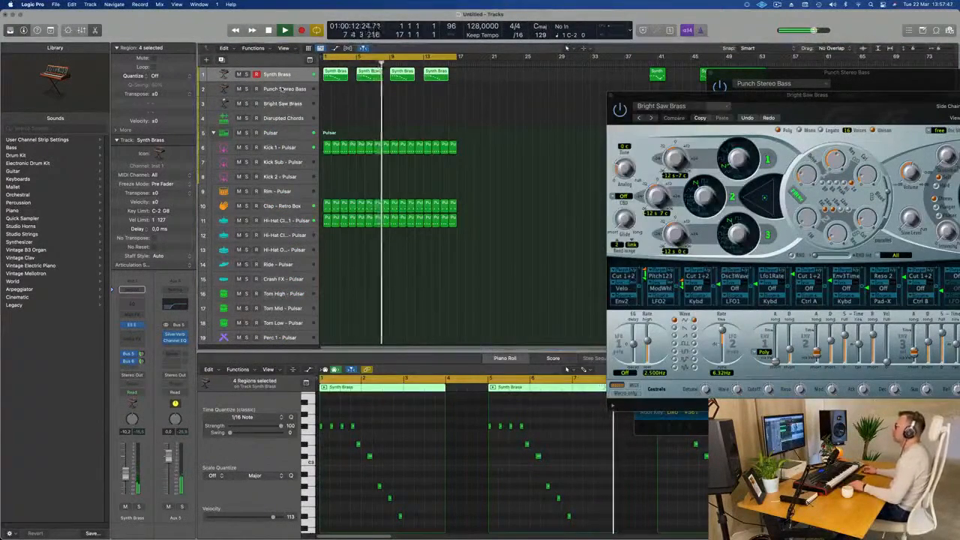
- Open the ES P instrument on the Punch Stereo Bass track and lower that track's volume to about -15.4 dB while playing
left_click(282, 89)
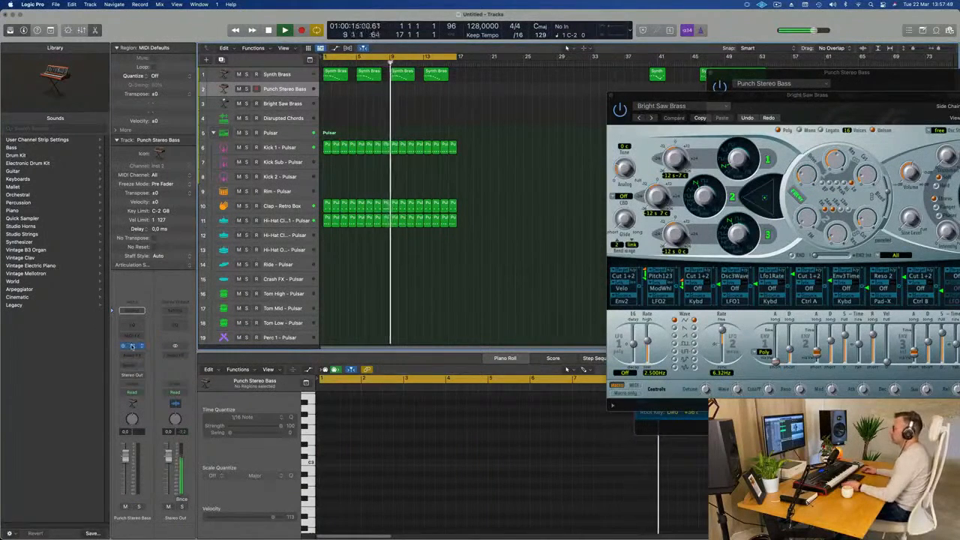
left_click(133, 346)
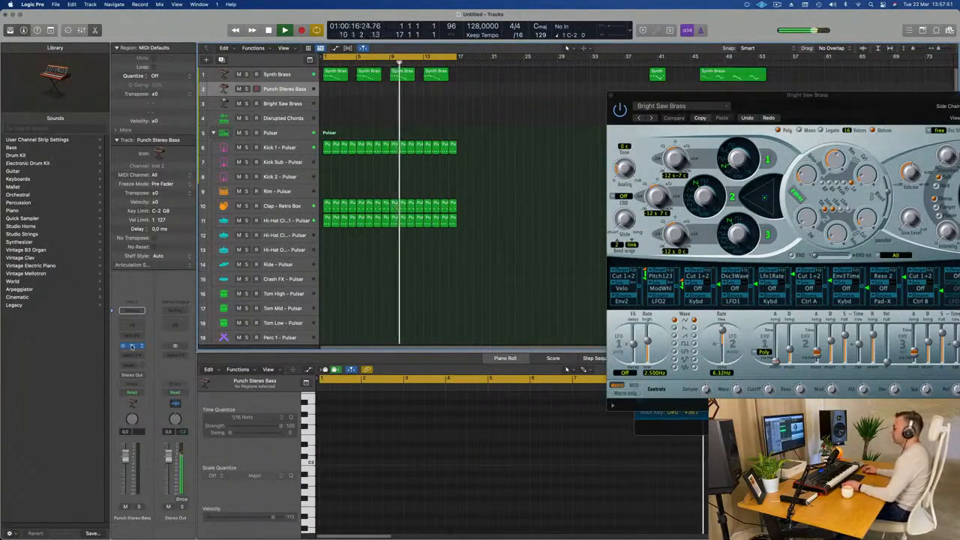
left_click(133, 347)
left_click_drag(869, 79, 593, 144)
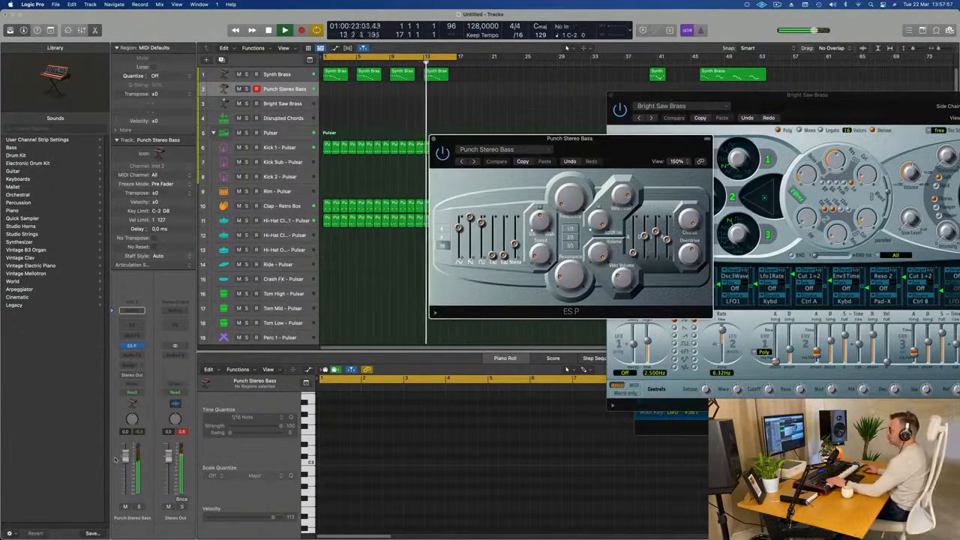
left_click(125, 481)
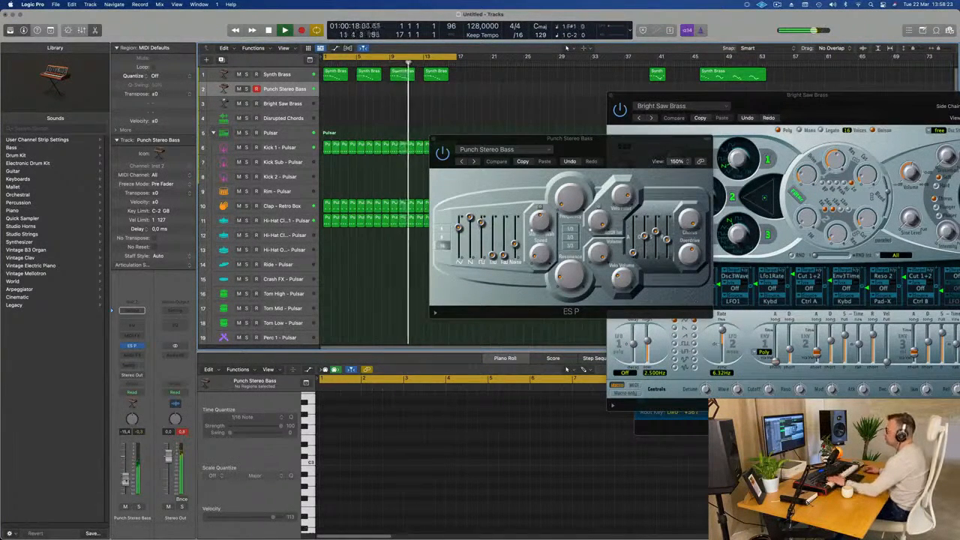
- Audition successive ES P presets, settle on Classic Octave Bass and set the track's volume to about -5.9 dB
left_click(473, 161)
left_click(473, 161)
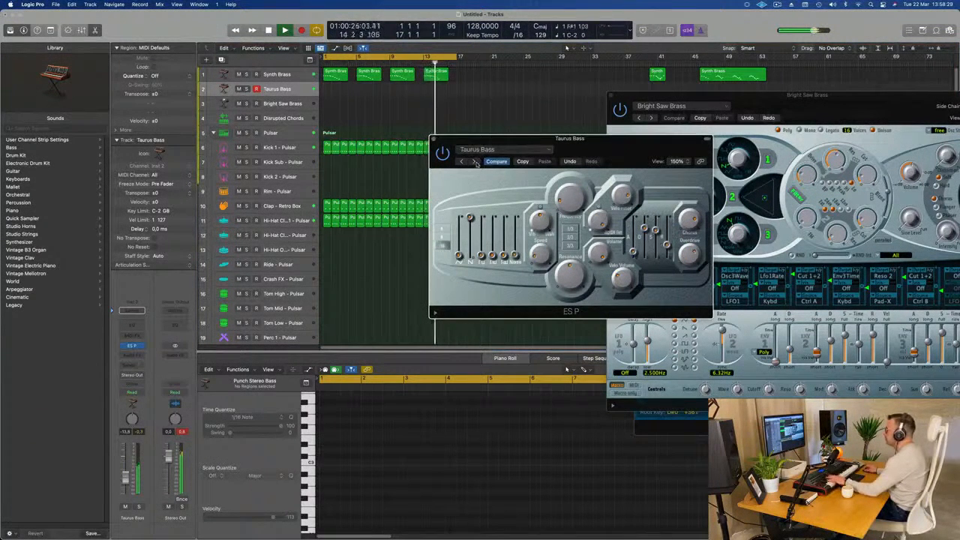
left_click(473, 161)
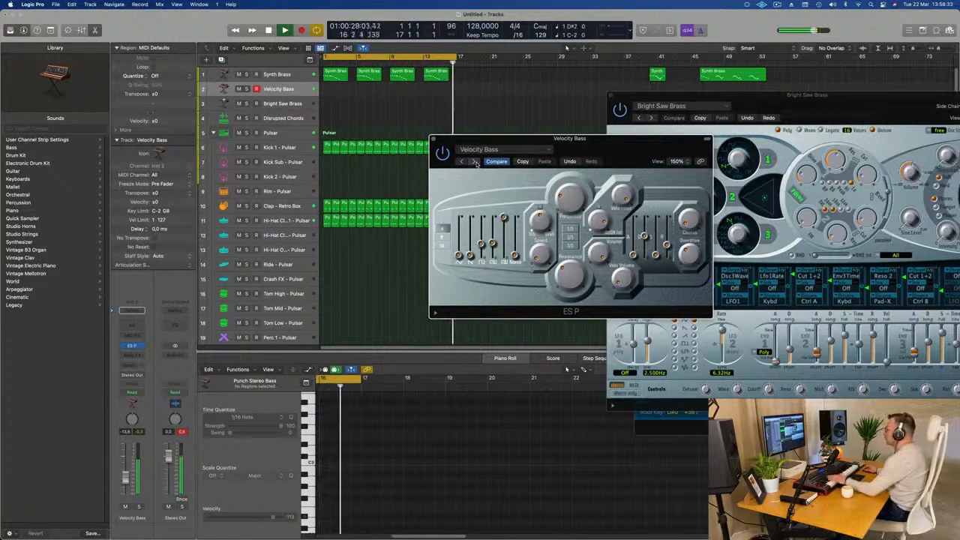
left_click(475, 163)
left_click(473, 161)
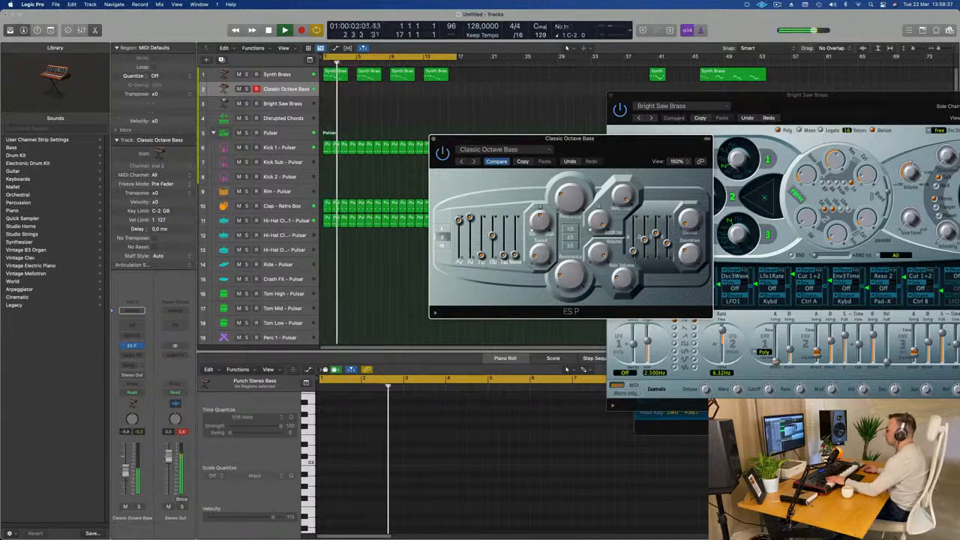
left_click_drag(125, 477, 125, 468)
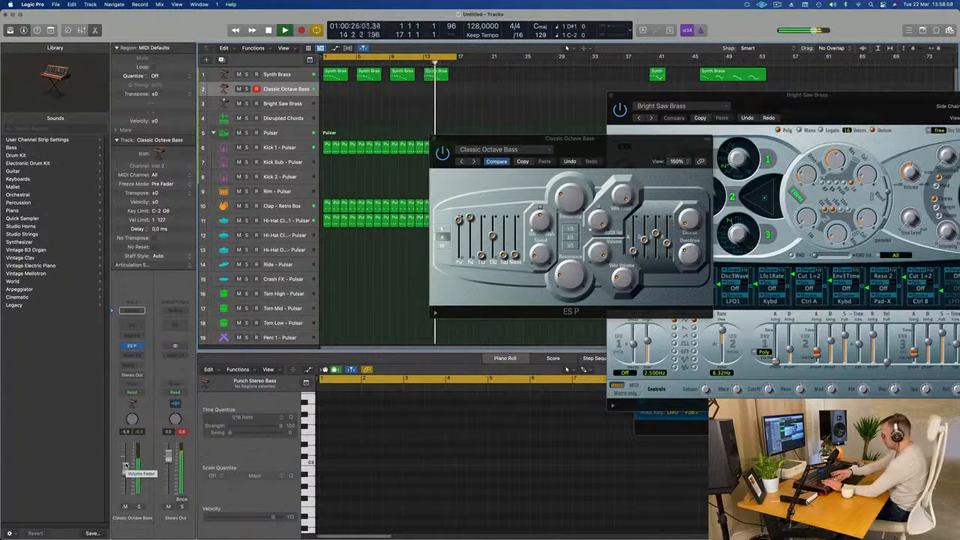
- Record a four-bar bass phrase on the Classic Octave Bass track and quantize its notes to 1/16
key("r")
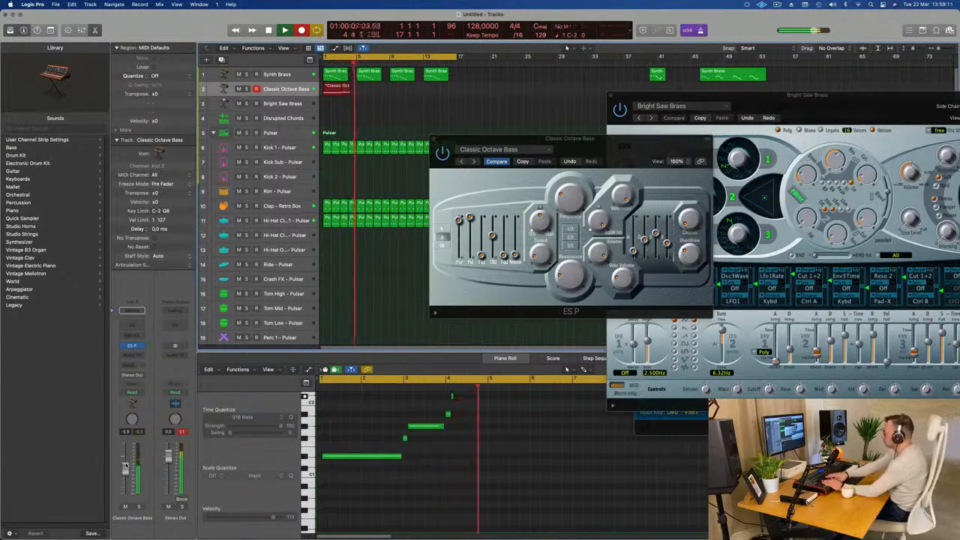
key("space")
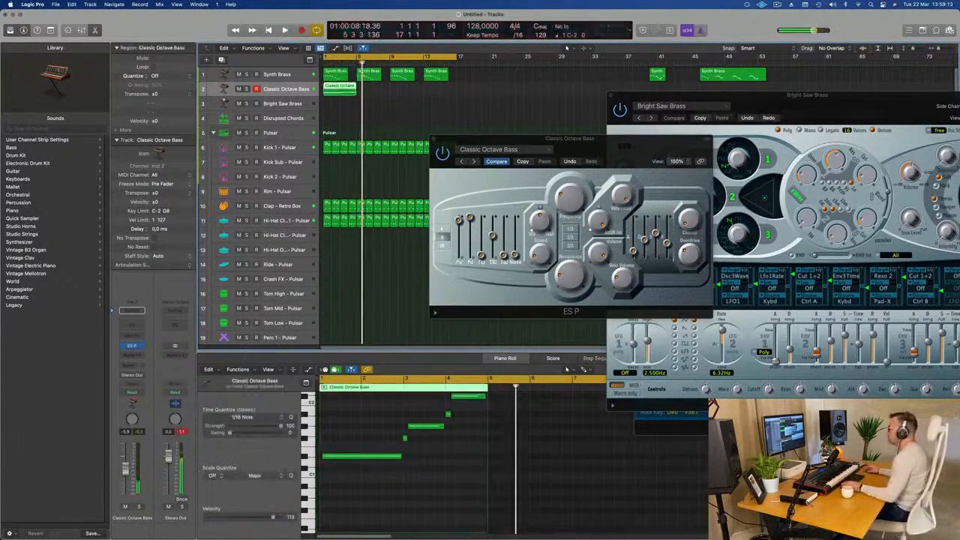
left_click(416, 480)
key("super+a")
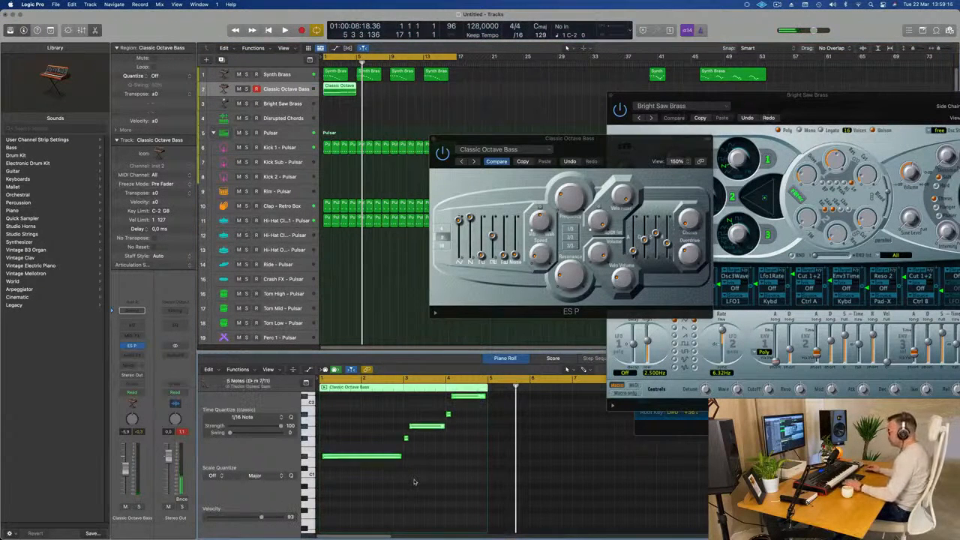
- Move the first bass note to the start of bar 1 and lengthen it to the start of bar 3
key("super+Right")
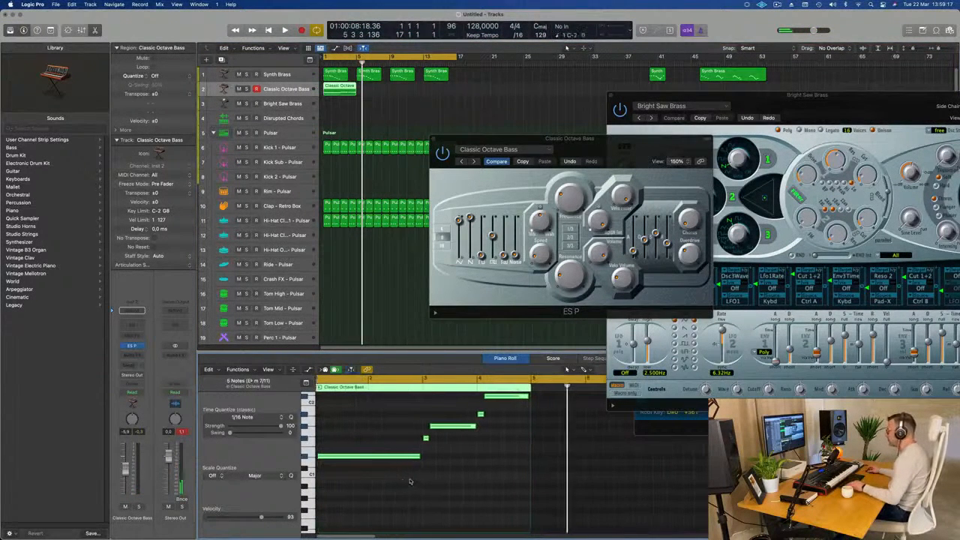
scroll(375, 433, "left", 1)
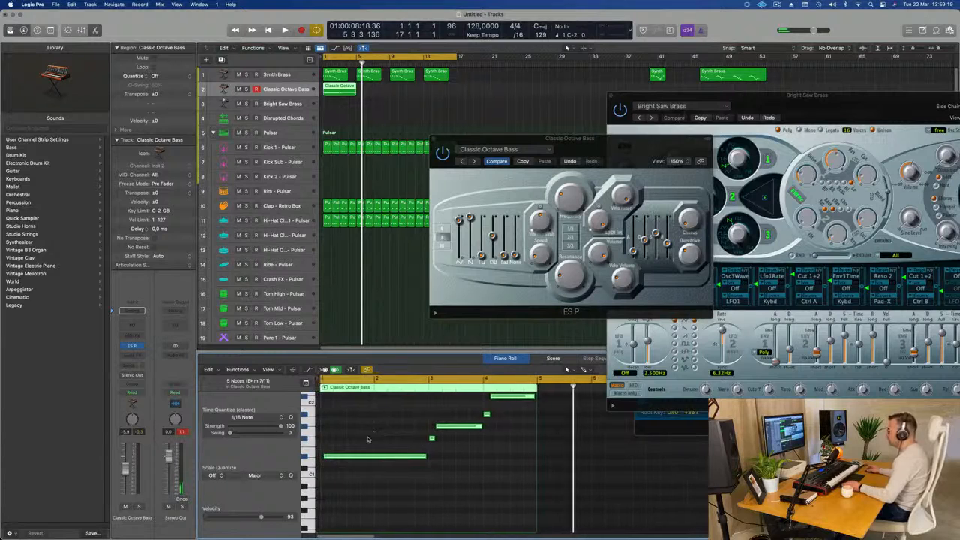
left_click_drag(361, 458, 360, 460)
left_click(417, 454)
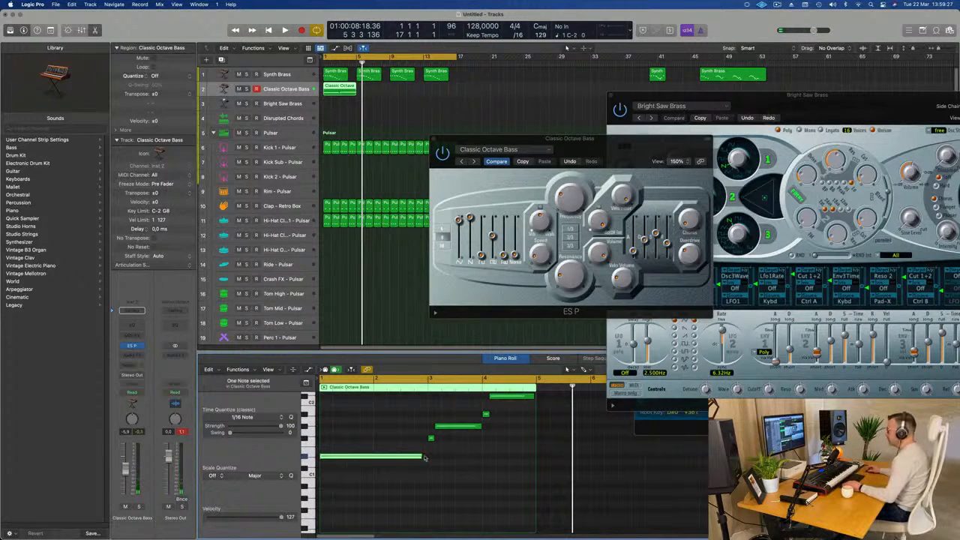
left_click_drag(422, 455, 440, 459)
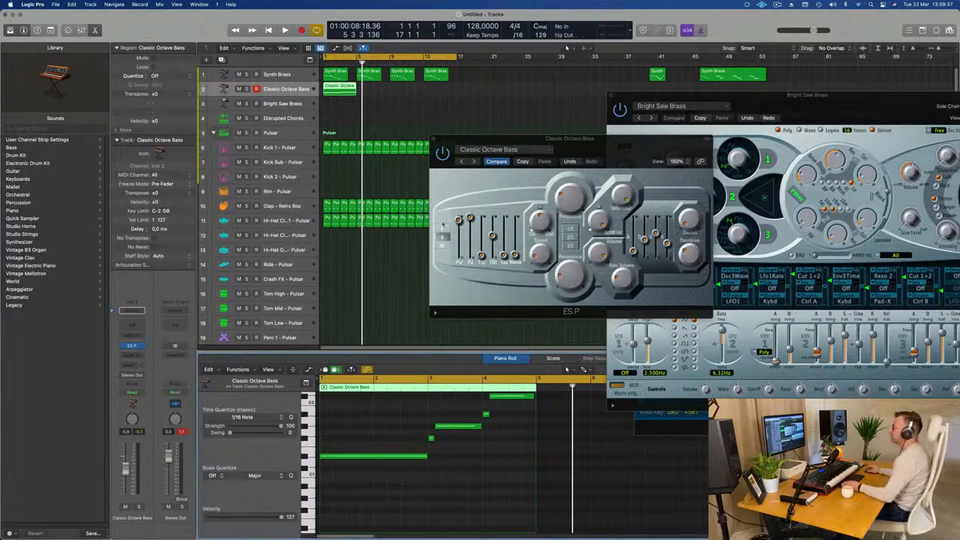
- Play the song from the beginning to check the edited bass phrase against the drums and Synth Brass melody
left_click(337, 287)
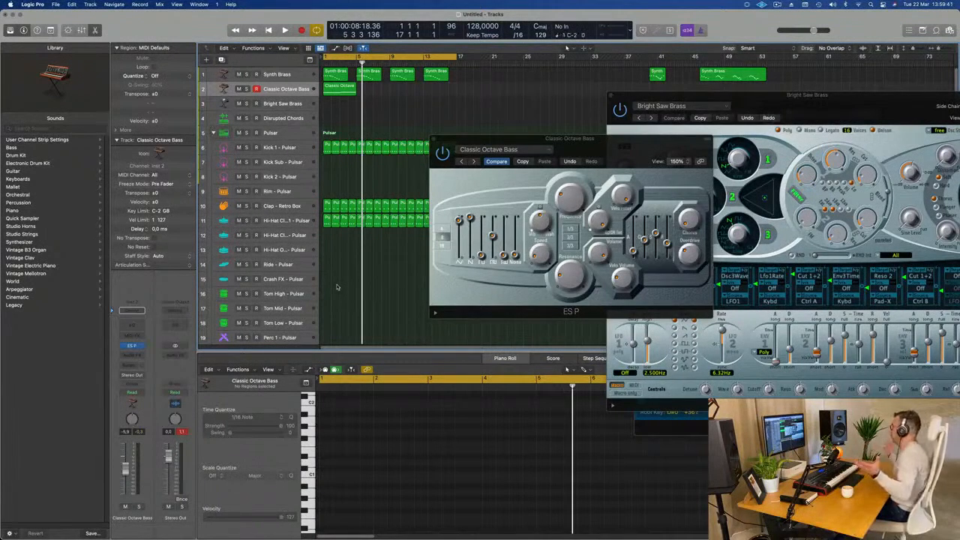
key("space")
key("Return")
left_click(339, 91)
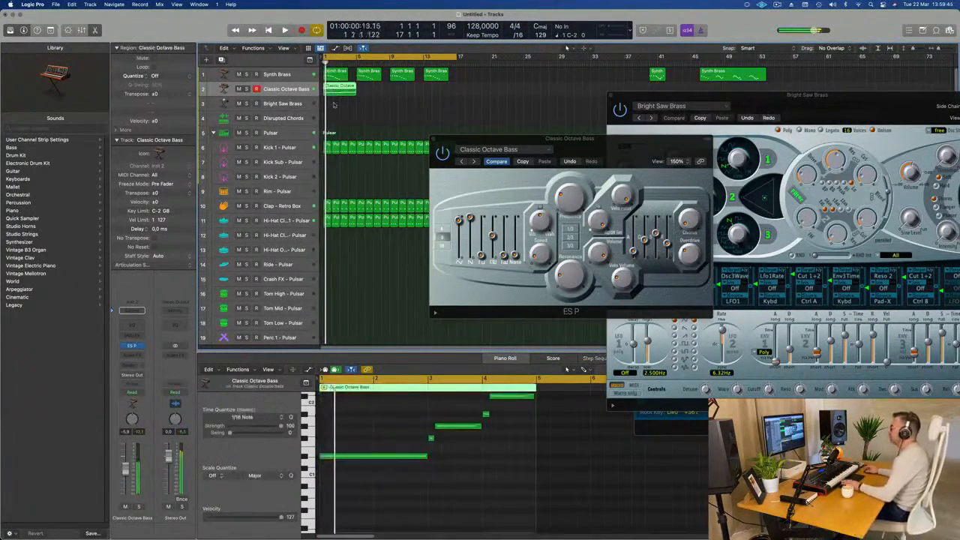
key("space")
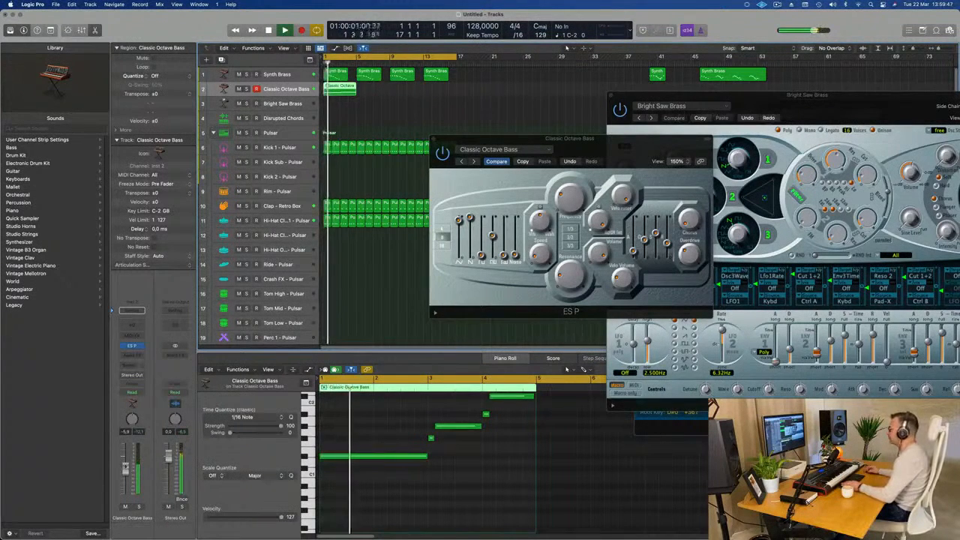
scroll(435, 477, "up", 4)
scroll(478, 483, "down", 2)
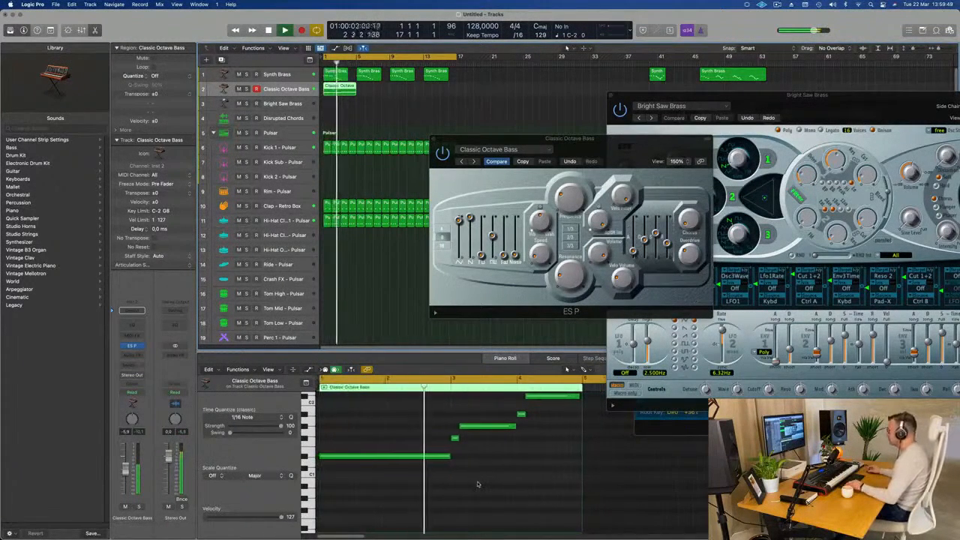
scroll(486, 482, "up", 2)
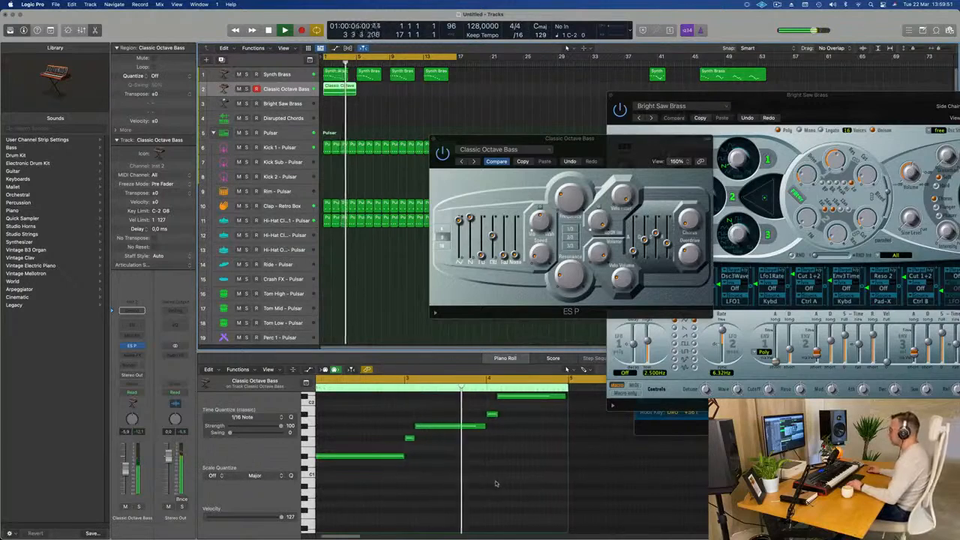
scroll(495, 481, "down", 2)
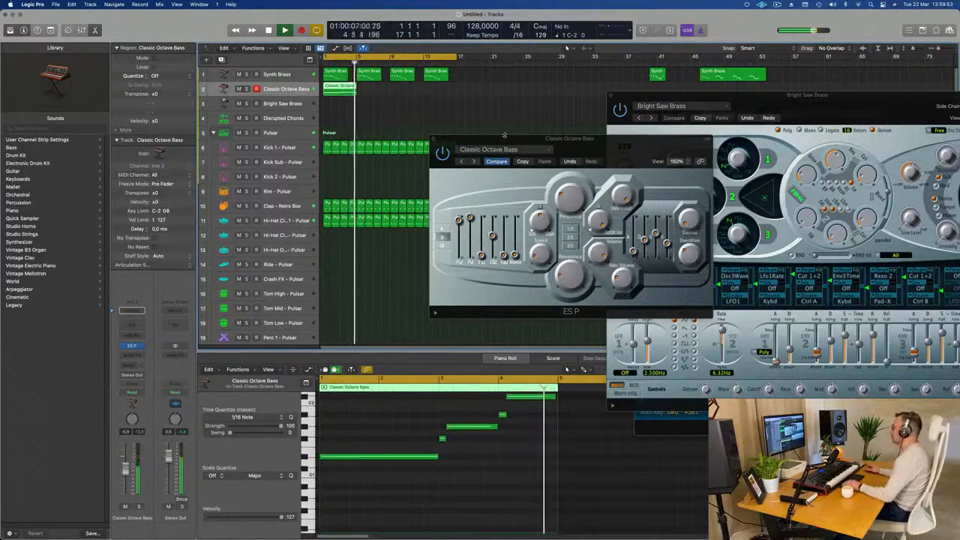
key("space")
- Repeat the four-bar bass region three times to fill the cycle range through bar 16
left_click(346, 96)
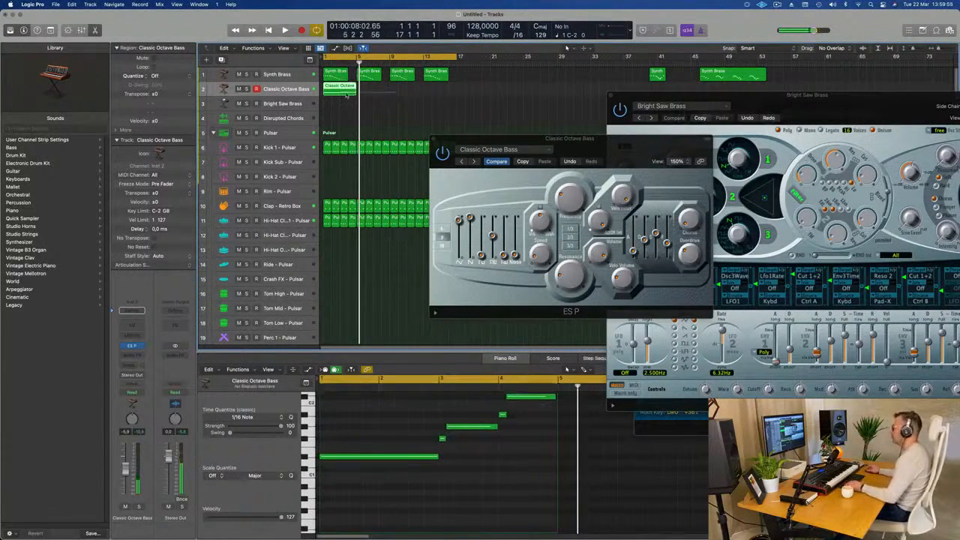
key("super+r")
key("super+r")
key("super+r")
- Play the arrangement from the start, raise the bass track's volume to about -4.6 dB and move the ES P window off the regions
key("space")
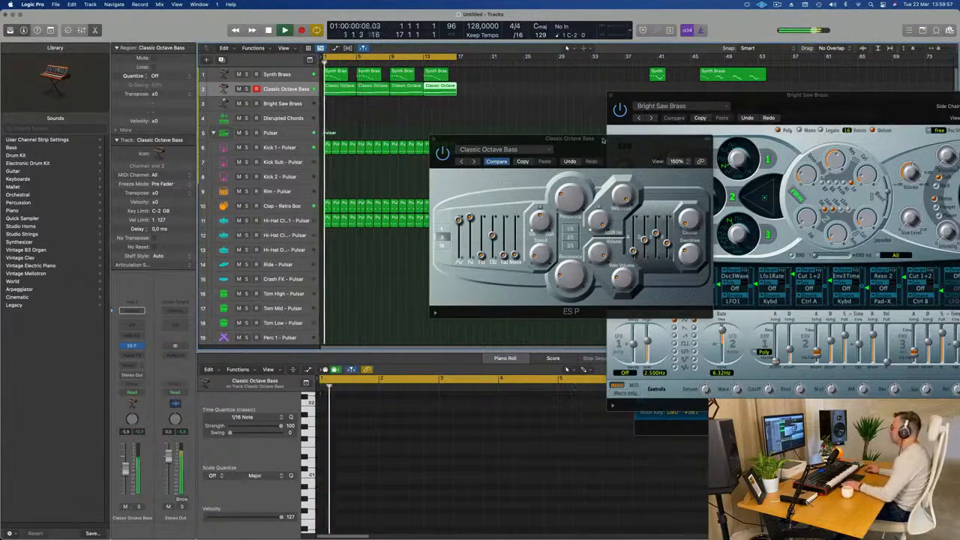
left_click_drag(596, 140, 549, 138)
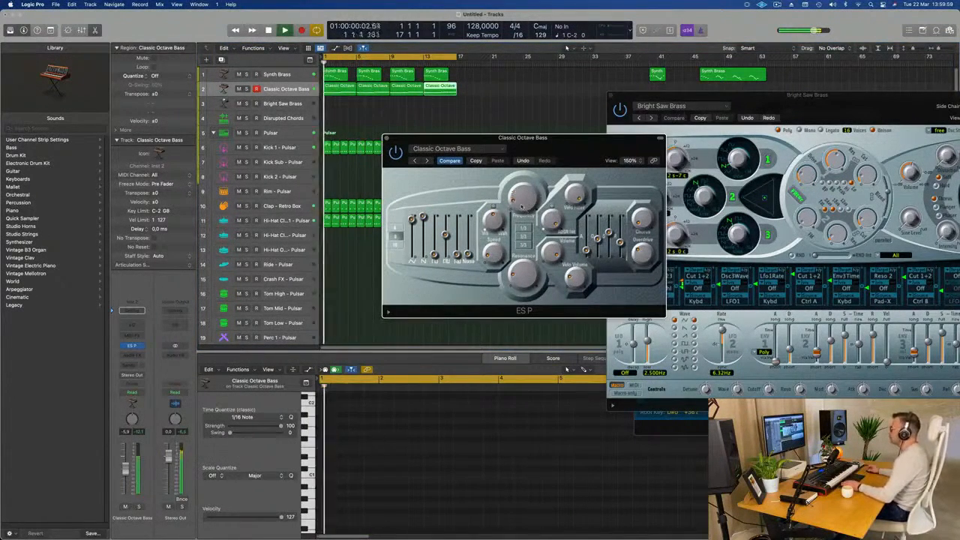
key("Return")
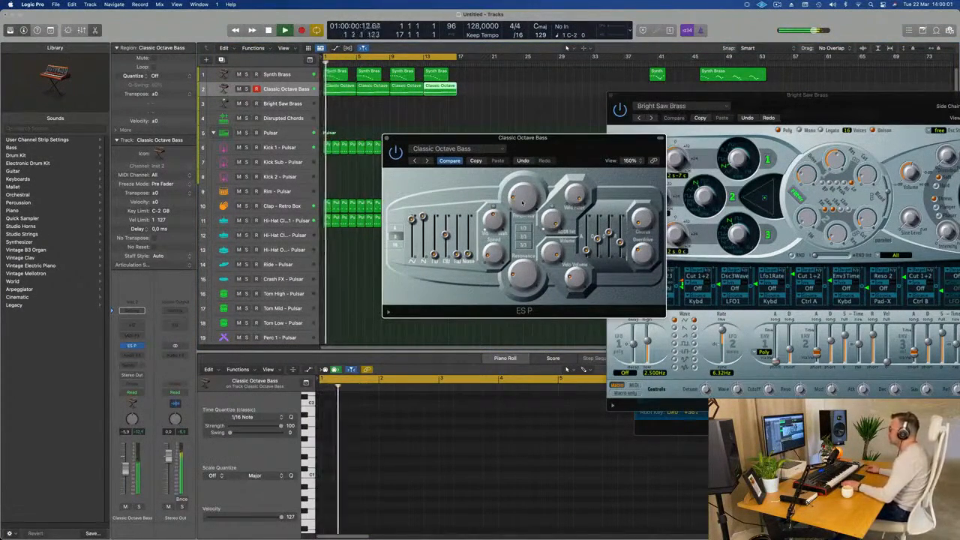
key("Return")
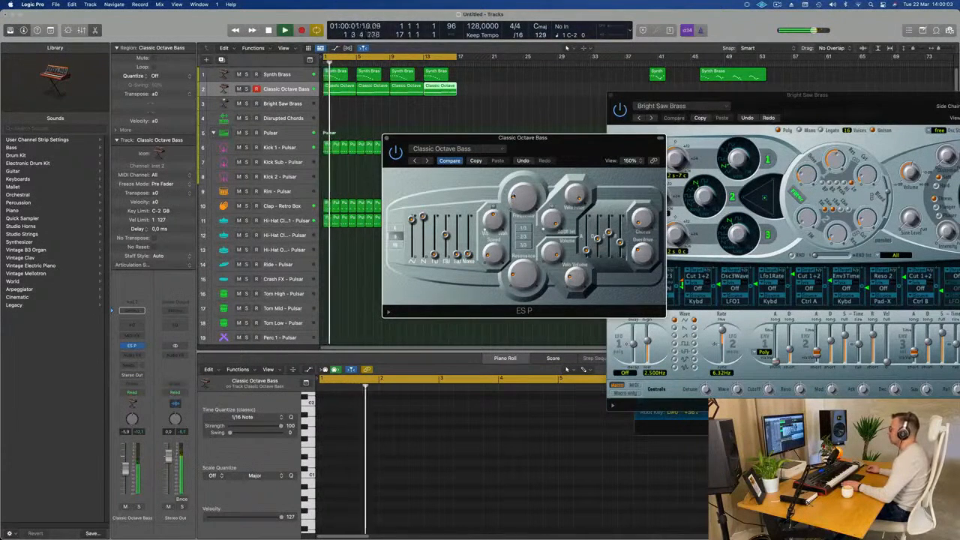
left_click_drag(126, 469, 125, 465)
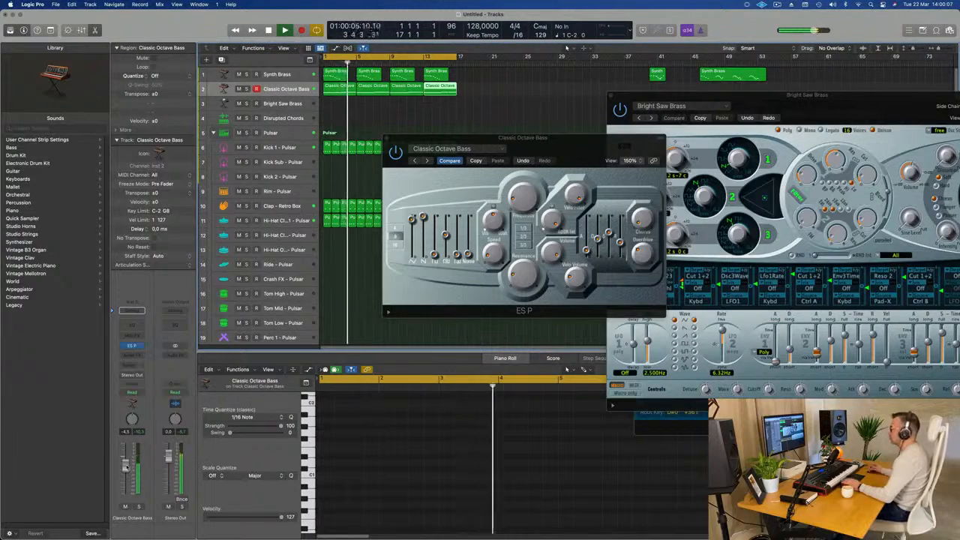
left_click_drag(523, 138, 715, 112)
- Lower the long bar 3 note in the first bass region to C#1 and play the phrase back
left_click(340, 85)
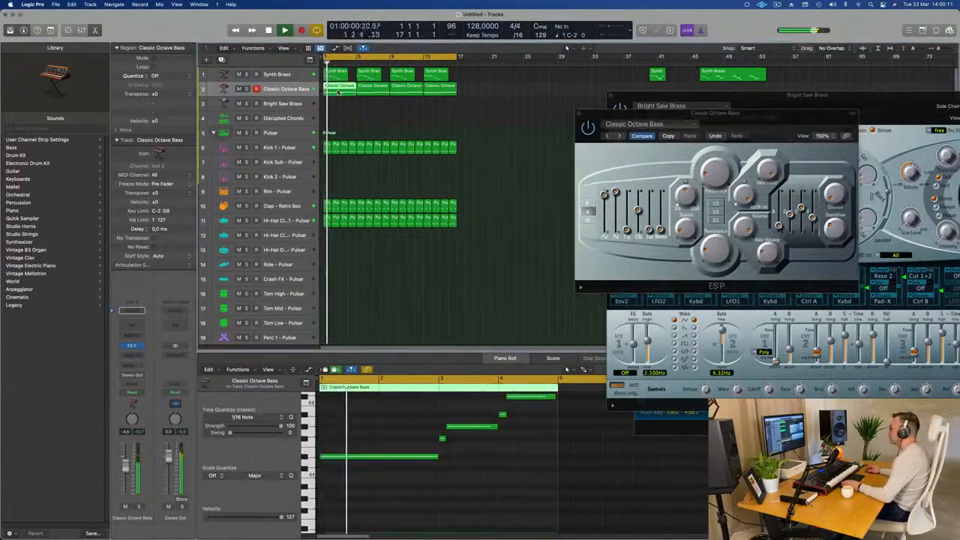
left_click(468, 425)
key("space")
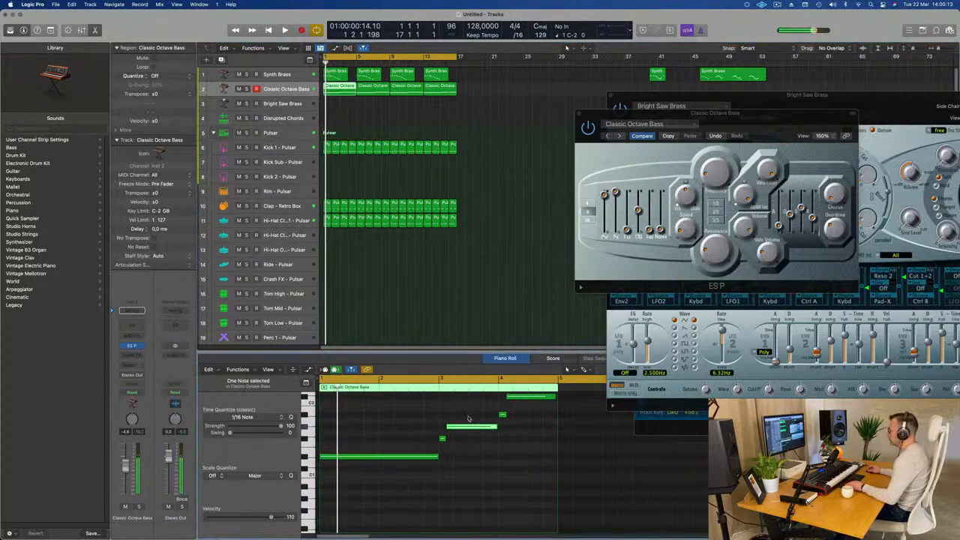
left_click_drag(470, 429, 470, 472)
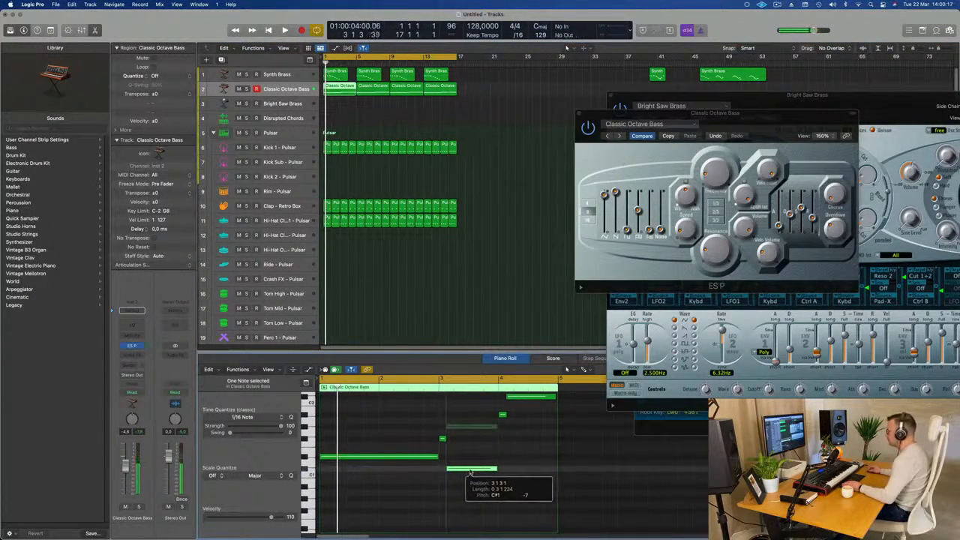
key("space")
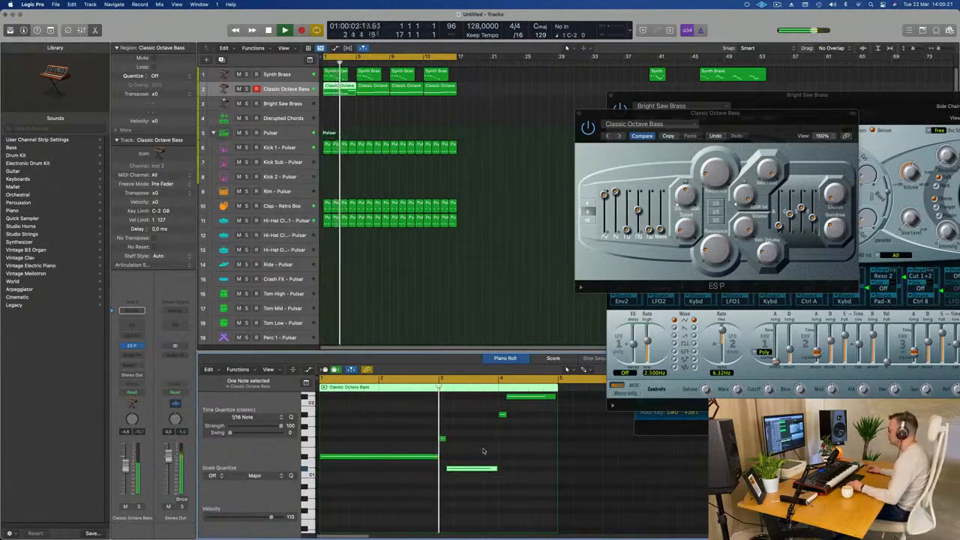
key("super+Left")
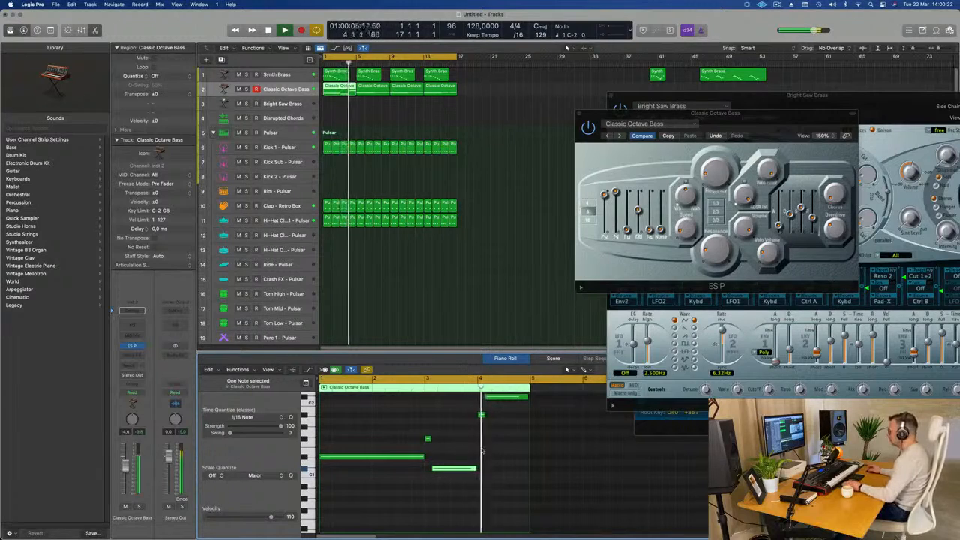
key("space")
- Lower the long bar 4 bass note to G#1, then to F#1 level with the short bar 3 note, and replay from the start
left_click_drag(508, 400, 507, 428)
key("space")
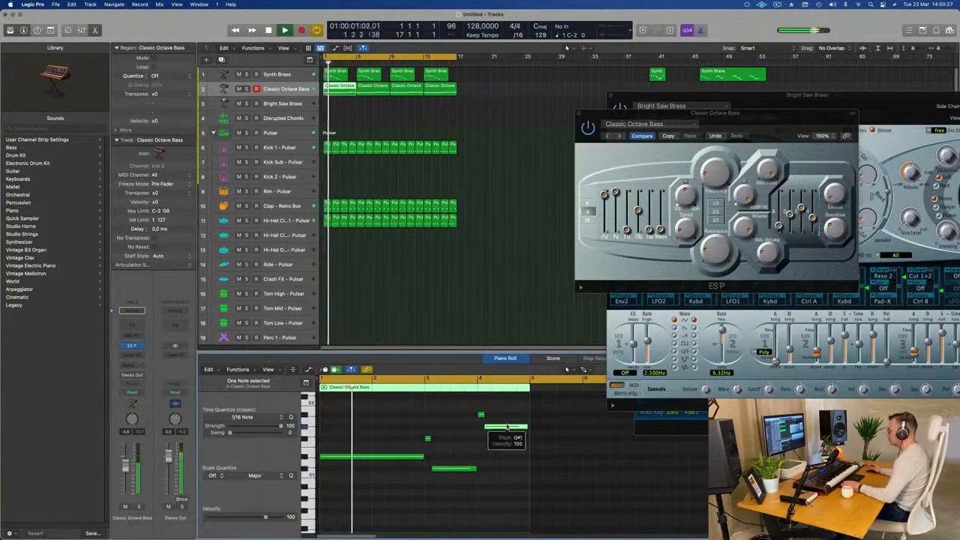
left_click_drag(508, 427, 507, 440)
key("super+Left")
key("super+Left")
key("super+Left")
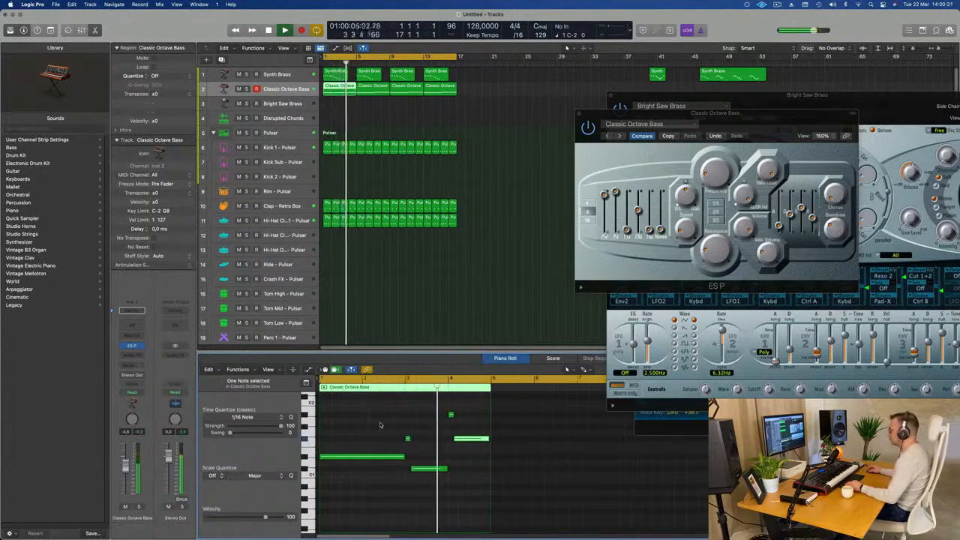
key("super+Right")
scroll(420, 429, "left", 2)
key("Return")
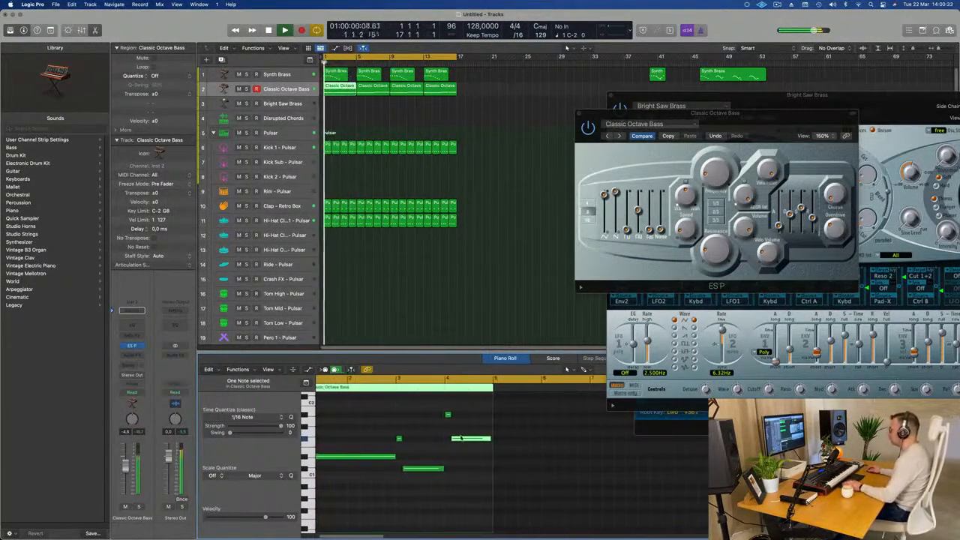
- Try the long bar 4 bass note at A#0 and replay the arrangement from the start
left_click_drag(466, 439, 464, 491)
key("super+Left")
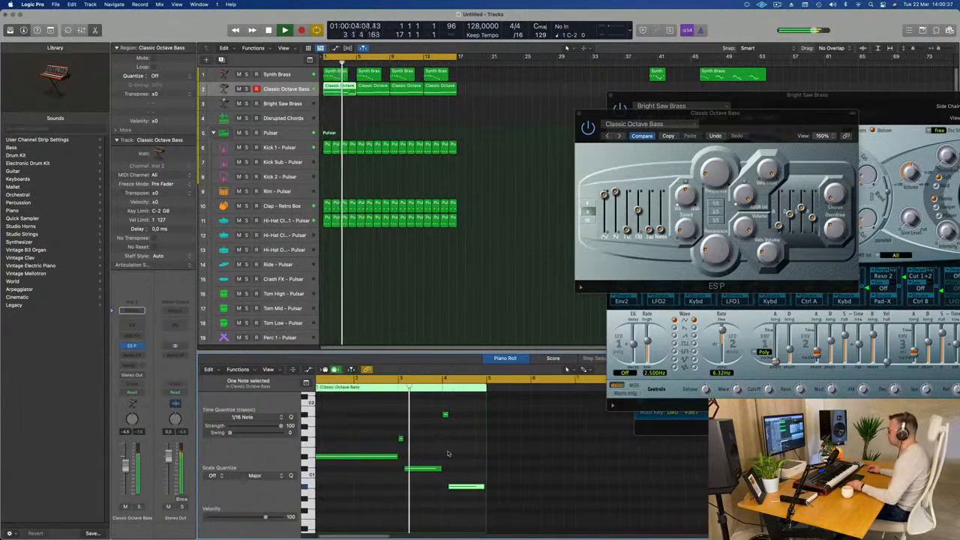
scroll(420, 447, "left", 1)
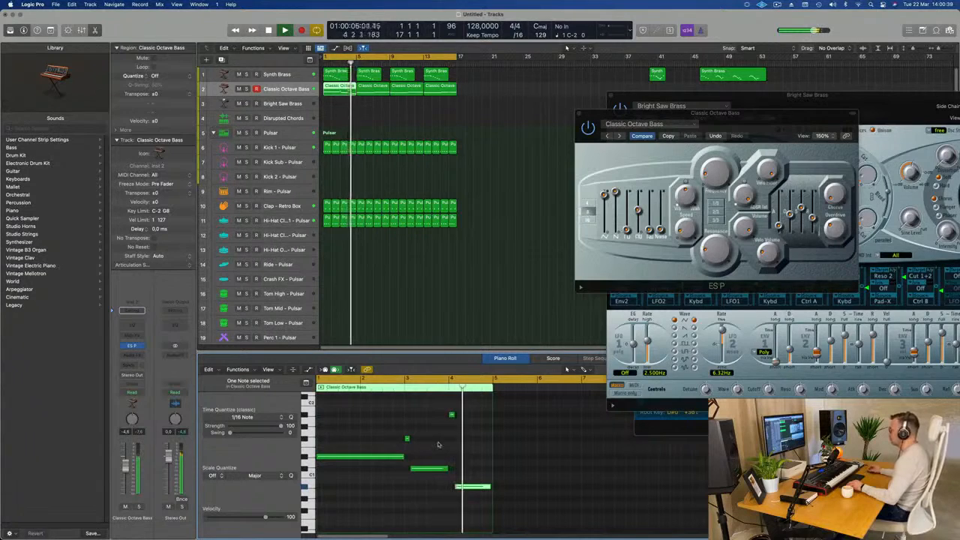
key("Return")
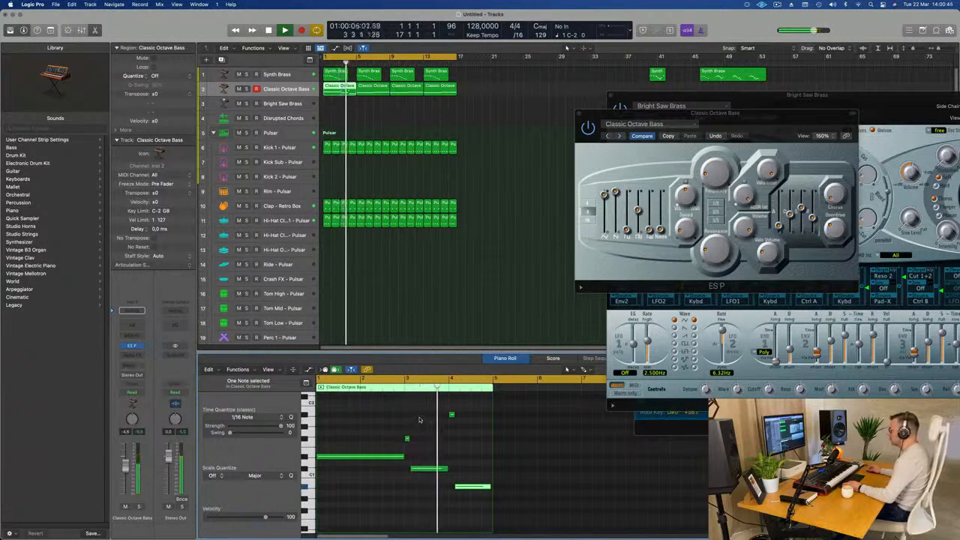
- Lower the short bar 4 bass note to G#1, move the long bar 4 note to F#1 and replay from the start
left_click(451, 414)
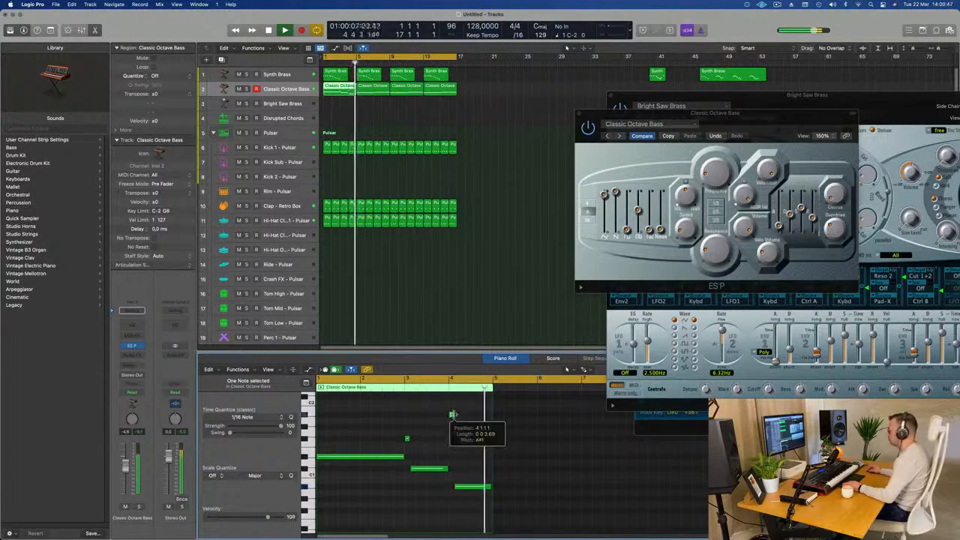
left_click_drag(451, 414, 452, 425)
left_click_drag(465, 485, 464, 440)
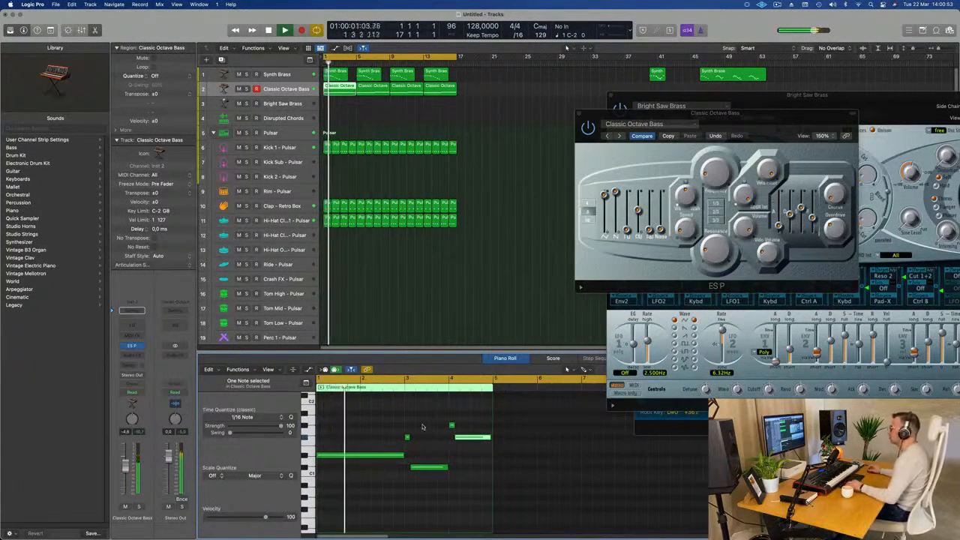
key("super+Left")
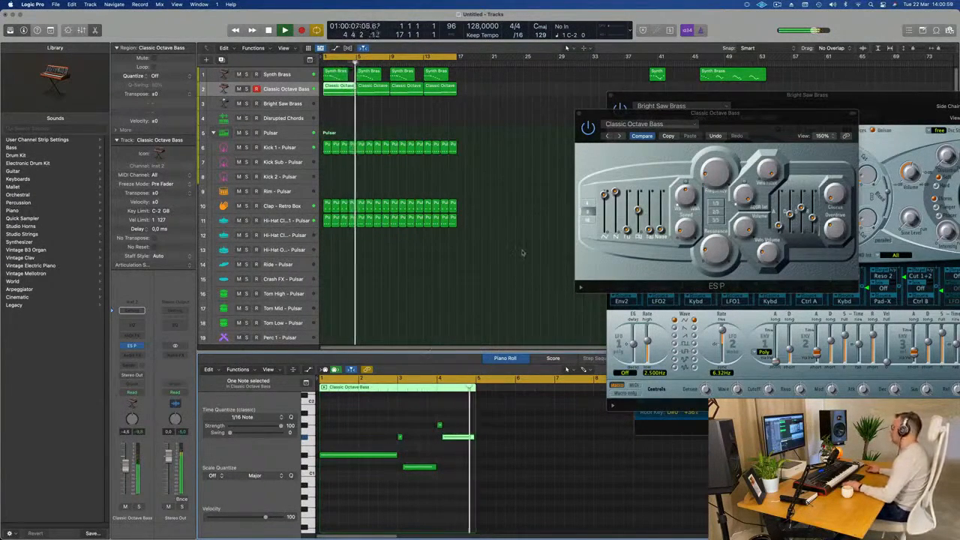
- Replace the three bass region copies after bar 4 with three repeats of the edited first region
key("space")
left_click_drag(471, 88, 385, 98)
key("Delete")
key("space")
left_click(335, 94)
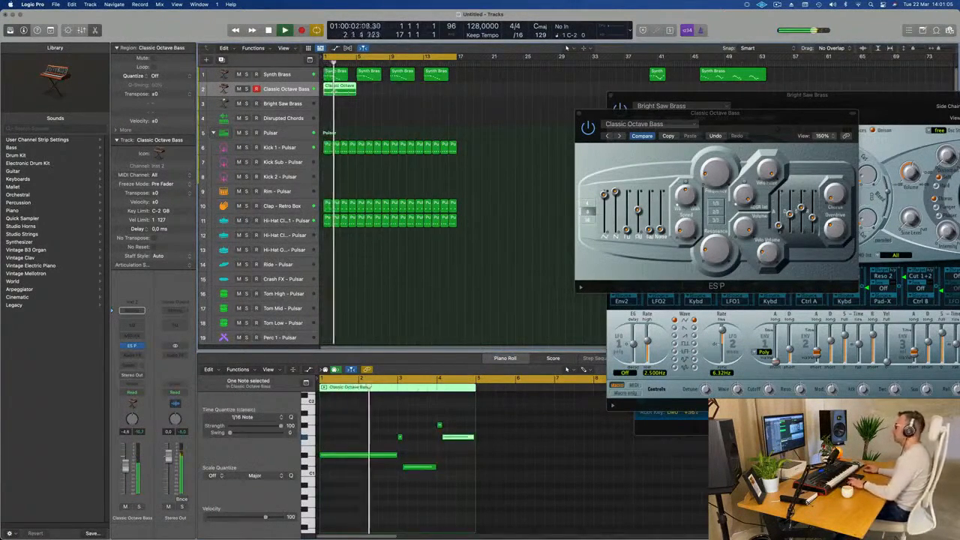
key("super+r")
key("super+r")
key("super+r")
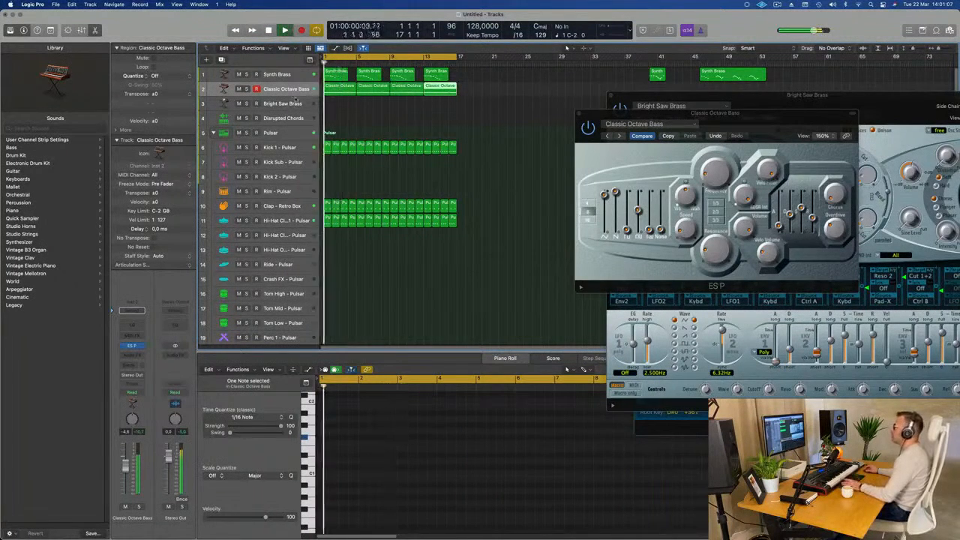
- Select all regions on the Classic Octave Bass track and increase the track's height in the arrangement
left_click(288, 91)
left_click_drag(283, 96, 284, 153)
key("space")
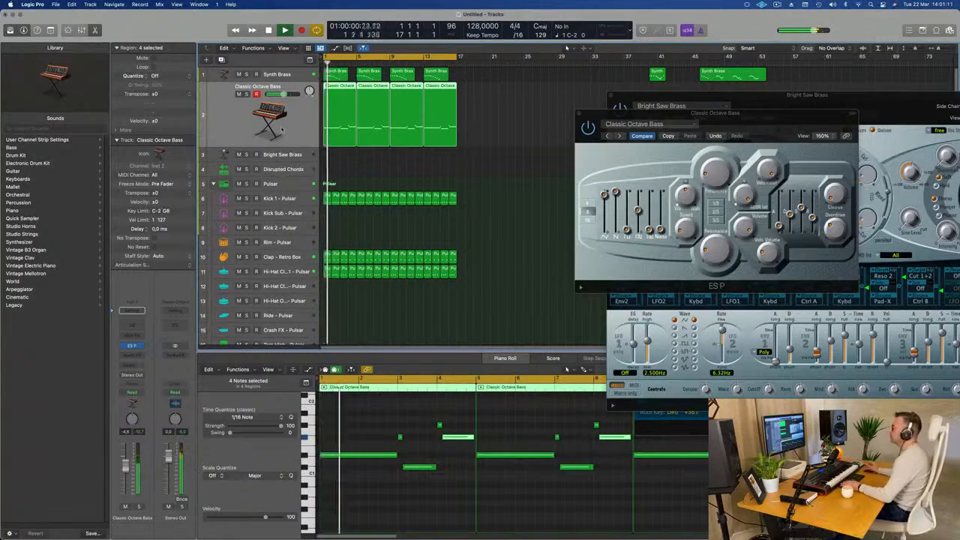
- Audition the ES P presets following Classic Octave Bass, from Electro Bass through Outlaw to Poly Synth
left_click_drag(653, 116, 613, 152)
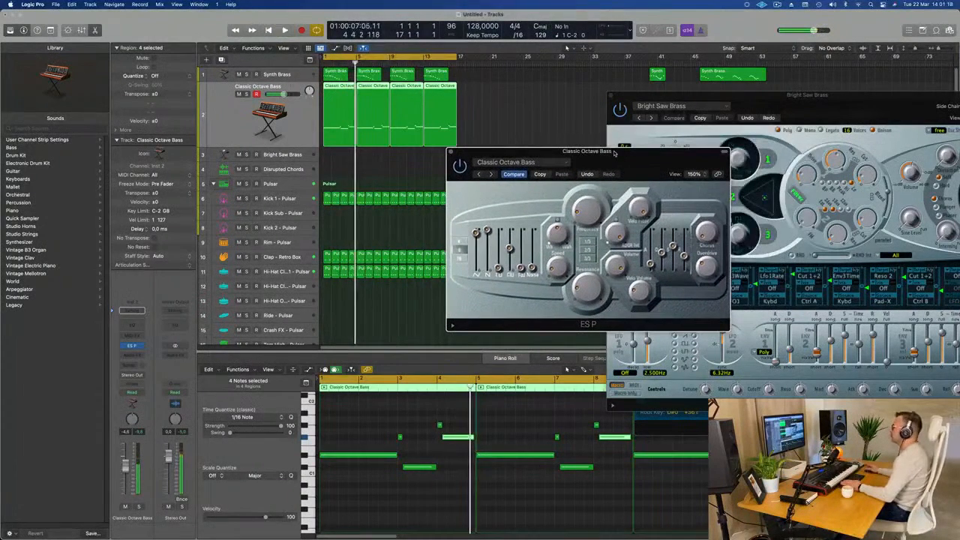
left_click(492, 174)
left_click(491, 174)
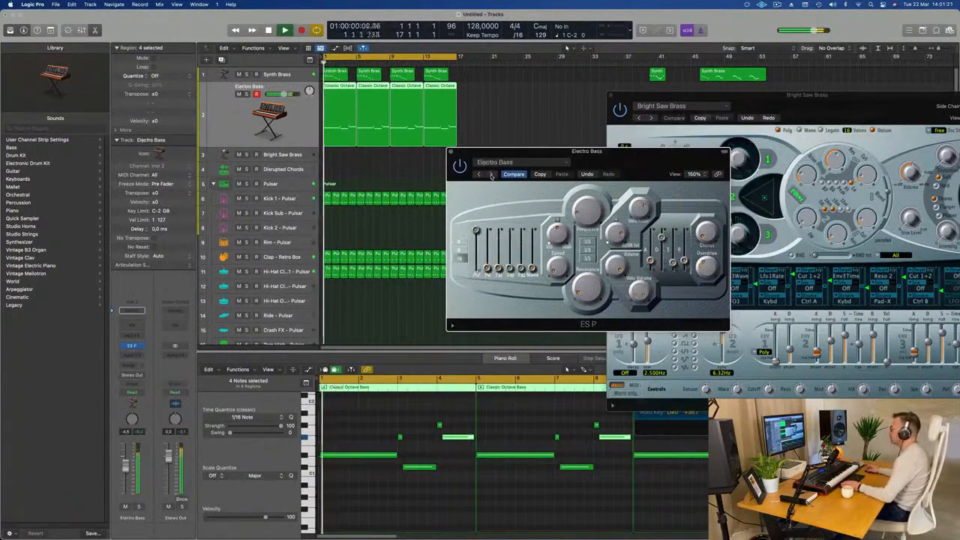
left_click(491, 174)
left_click(491, 174)
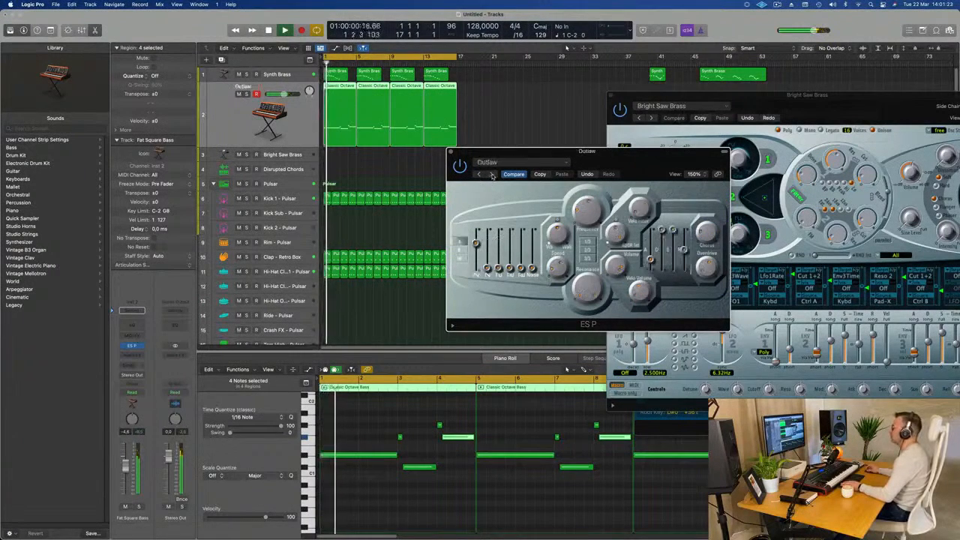
left_click(491, 175)
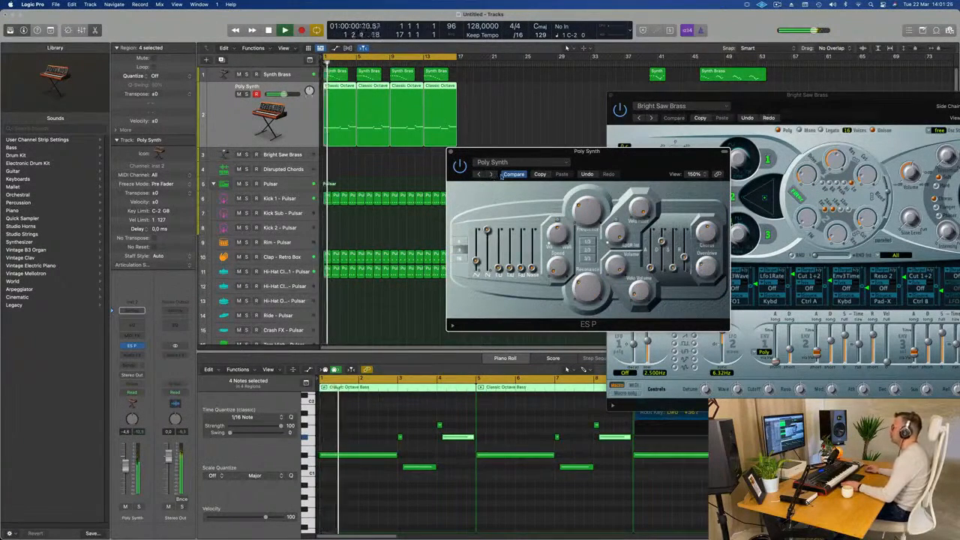
- Move the ES P window off the Bright Saw Brass synth and audition the presets up to Square Pad and Taurus Bass
left_click_drag(640, 151, 503, 158)
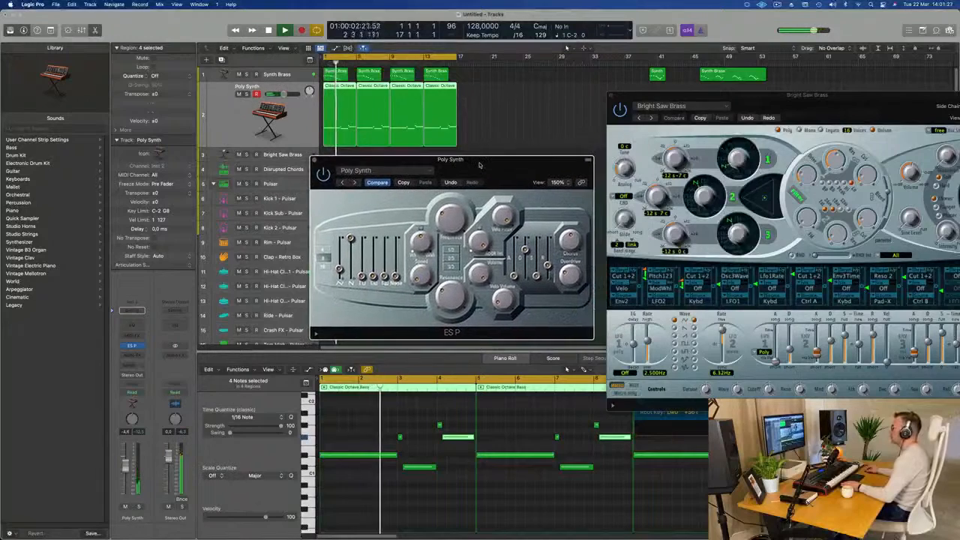
left_click(356, 183)
left_click(355, 183)
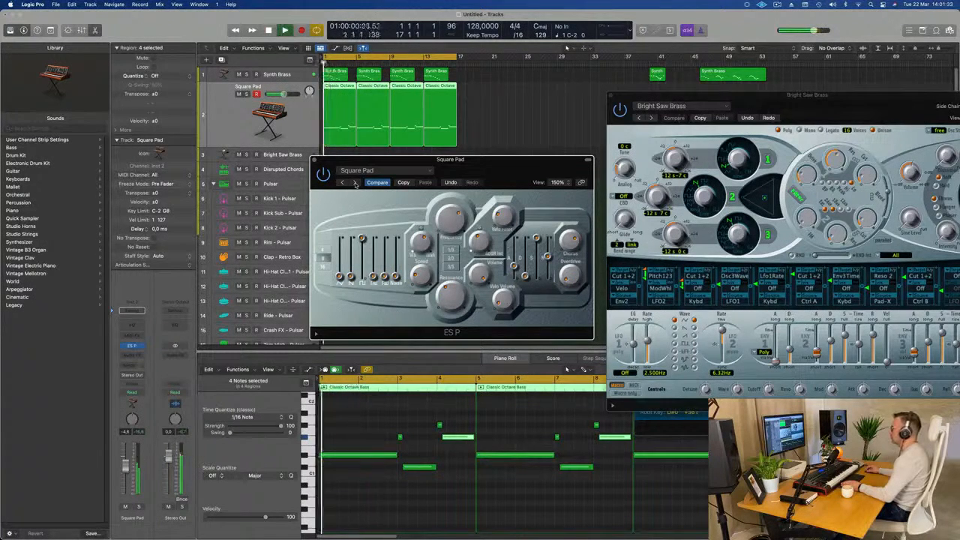
left_click(355, 183)
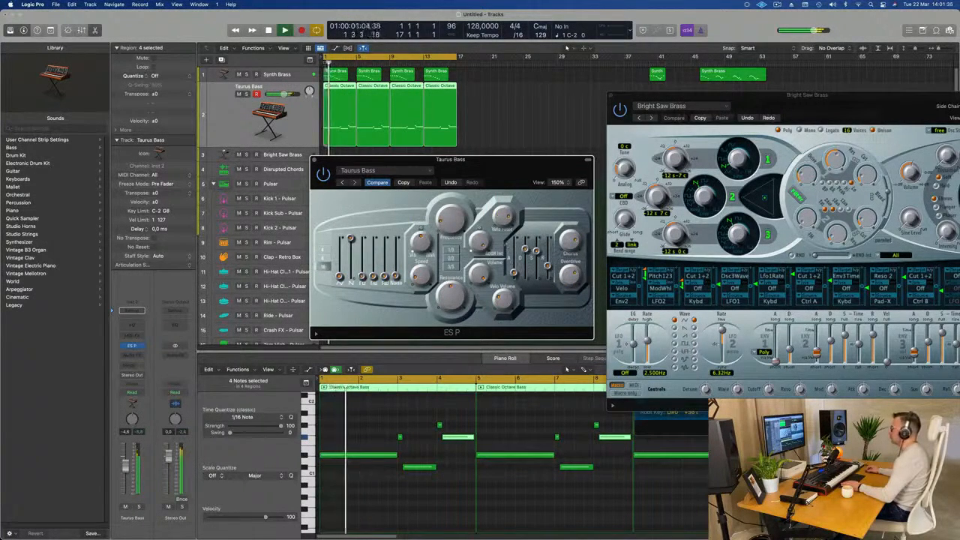
- Audition the Big Sweep preset in ES P and return the instrument to Classic Octave Bass
mouse_move(504, 174)
left_mouse_down()
mouse_move(553, 173)
mouse_move(545, 186)
mouse_move(519, 174)
left_mouse_up()
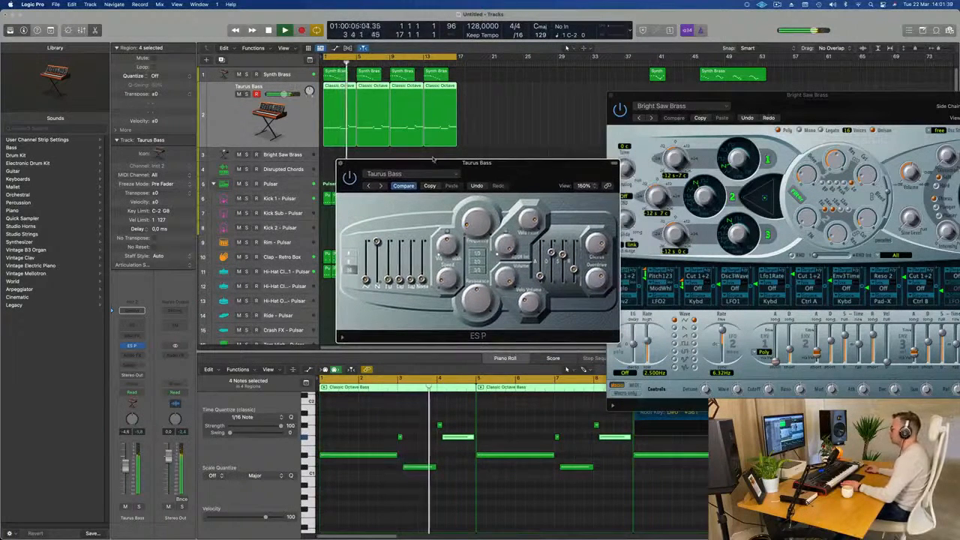
left_click(381, 186)
left_click(382, 186)
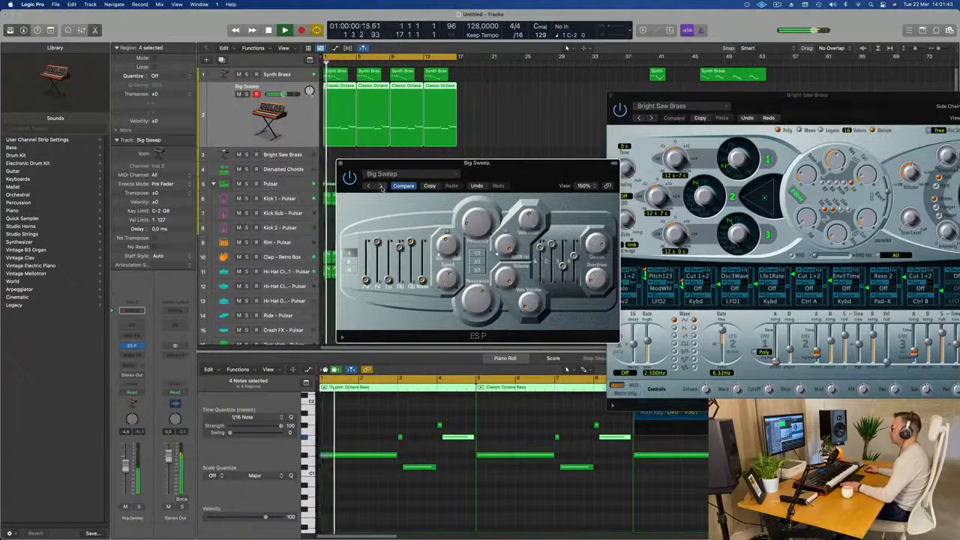
left_click(381, 186)
left_click_drag(528, 174, 484, 174)
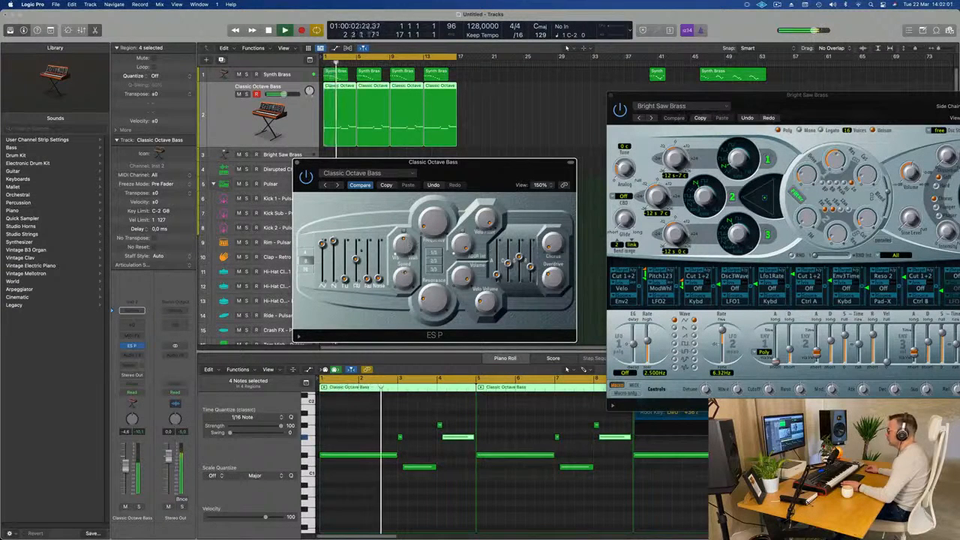
- Shorten the ES P envelope's attack and decay, and raise the bass track's volume to -3.2 dB
key("space")
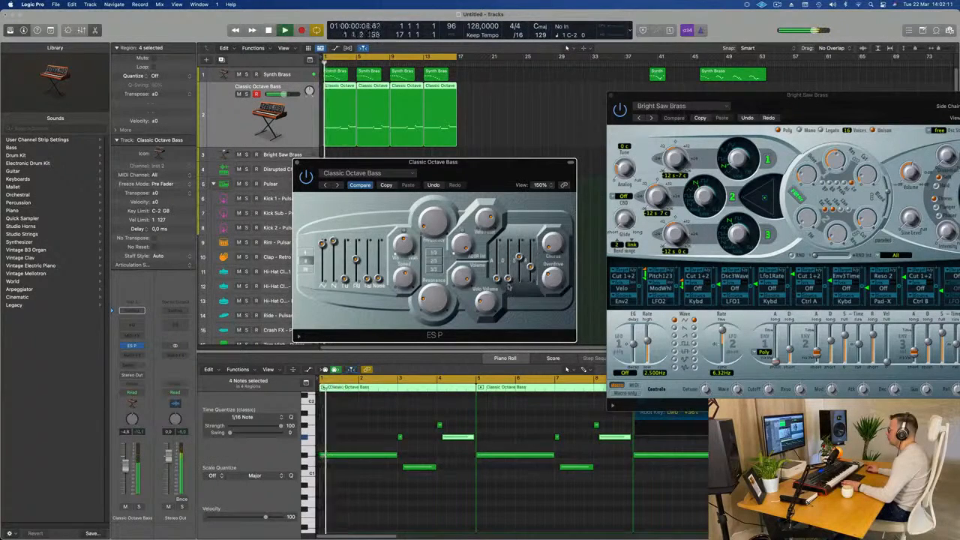
left_click_drag(495, 173, 578, 139)
left_click_drag(125, 466, 126, 462)
key("Return")
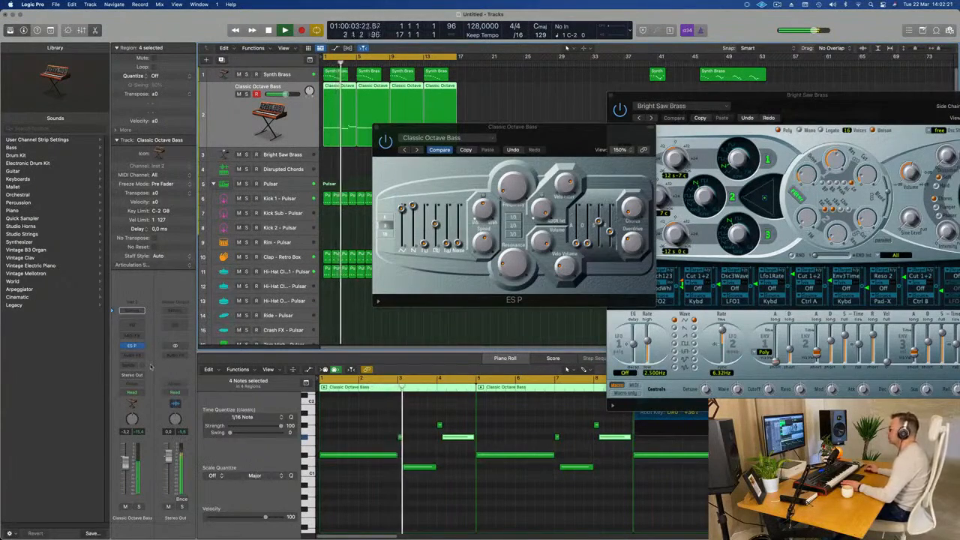
- Move the ES P window off the bass regions and fine-tune the envelope's decay while replaying from the start
left_click_drag(536, 132, 750, 125)
key("Return")
key("space")
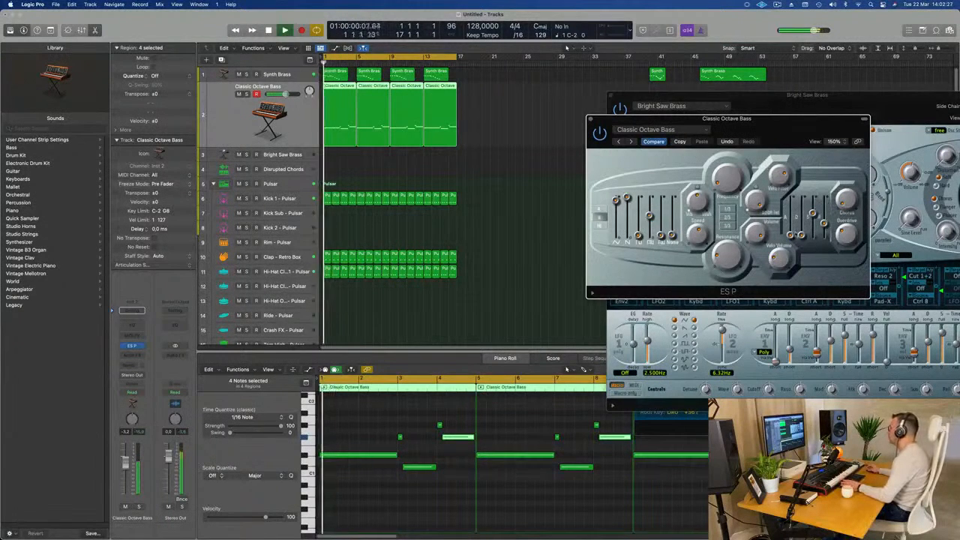
key("Return")
left_click_drag(801, 221, 801, 225)
key("Return")
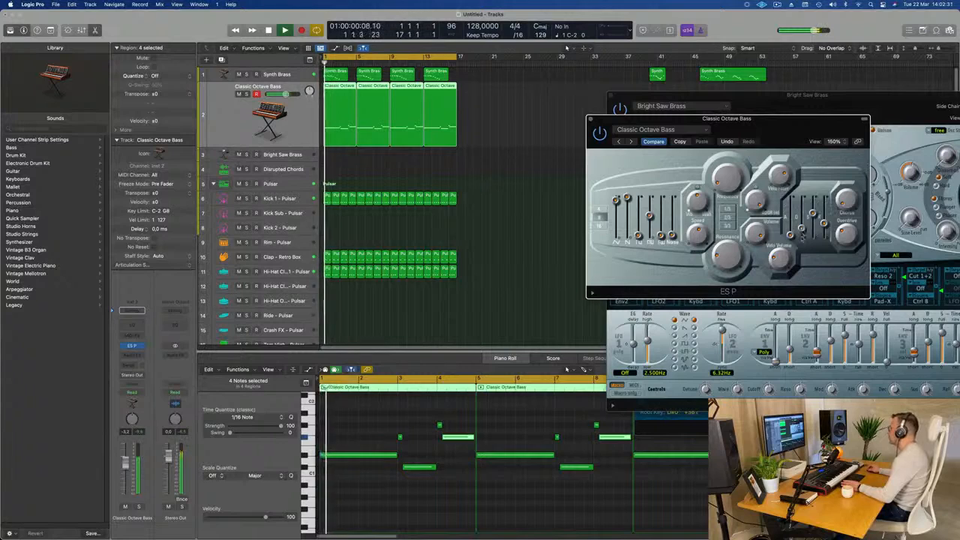
left_click_drag(818, 132, 682, 130)
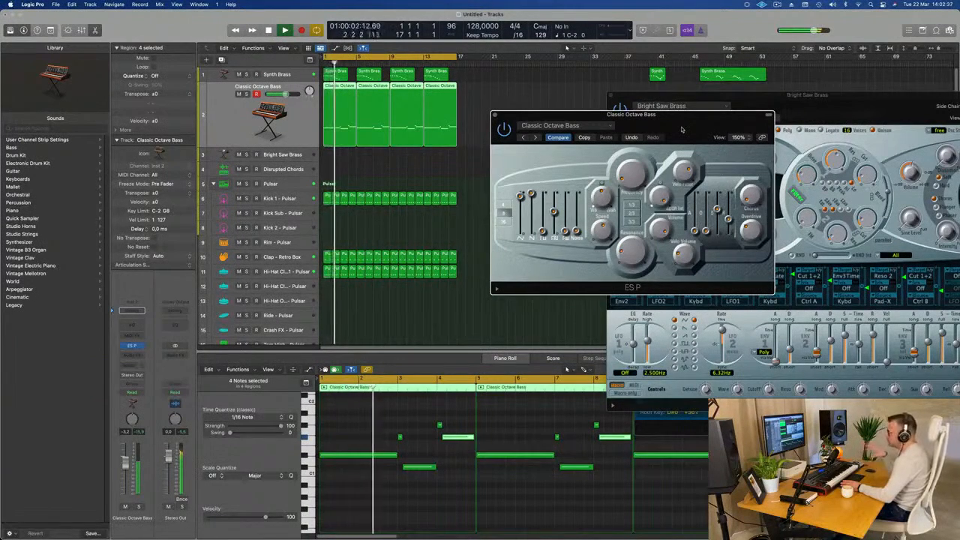
key("space")
key("space")
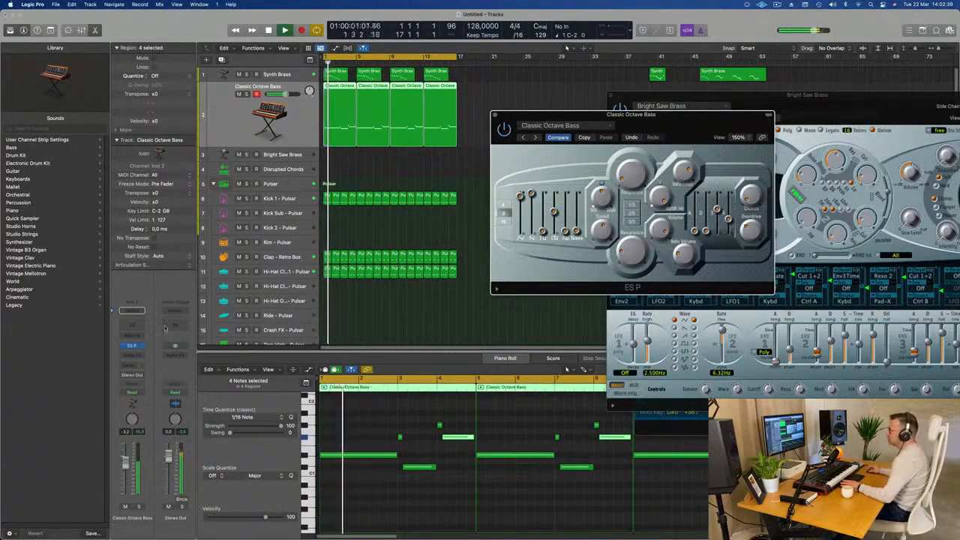
- Insert a Compressor from the Dynamics effects on the Classic Octave Bass channel strip
left_click(131, 358)
mouse_move(150, 400)
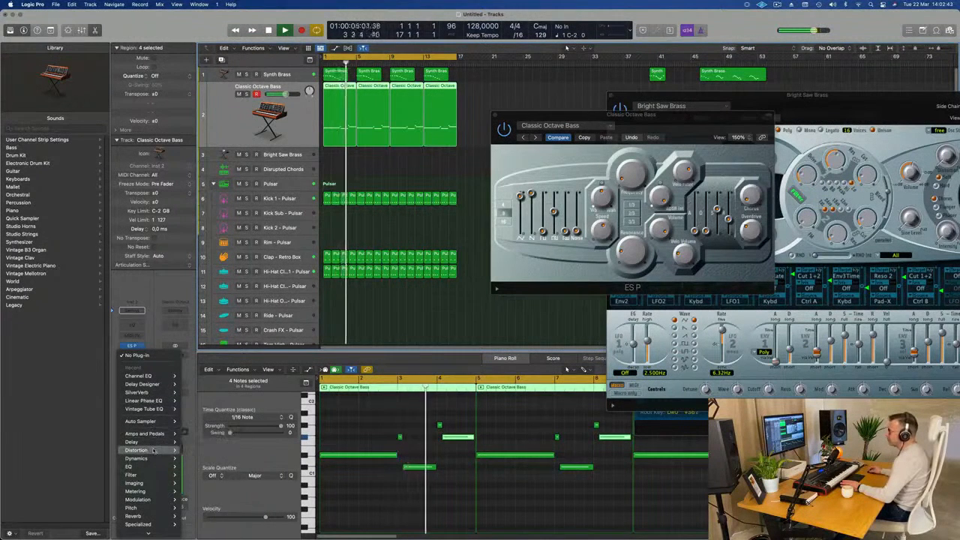
mouse_move(153, 459)
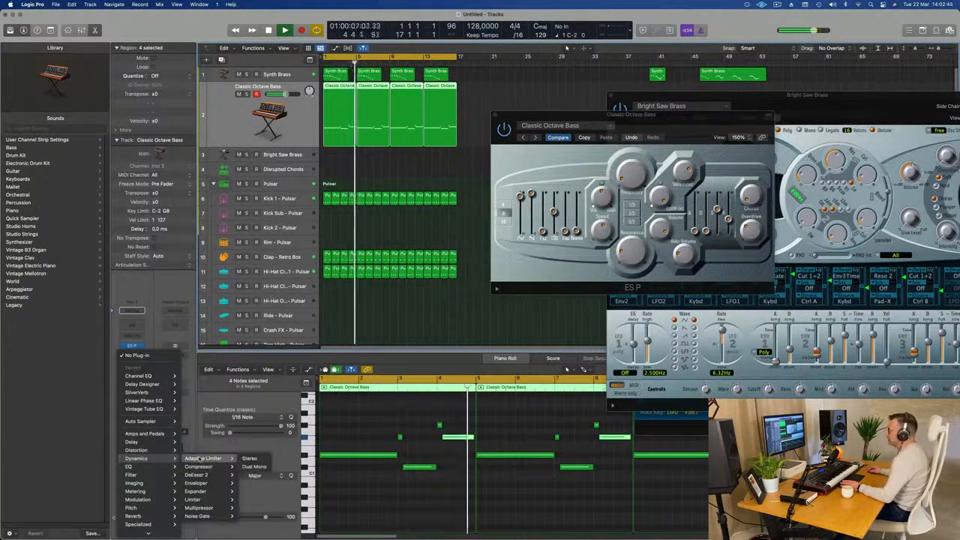
mouse_move(199, 467)
left_click(251, 467)
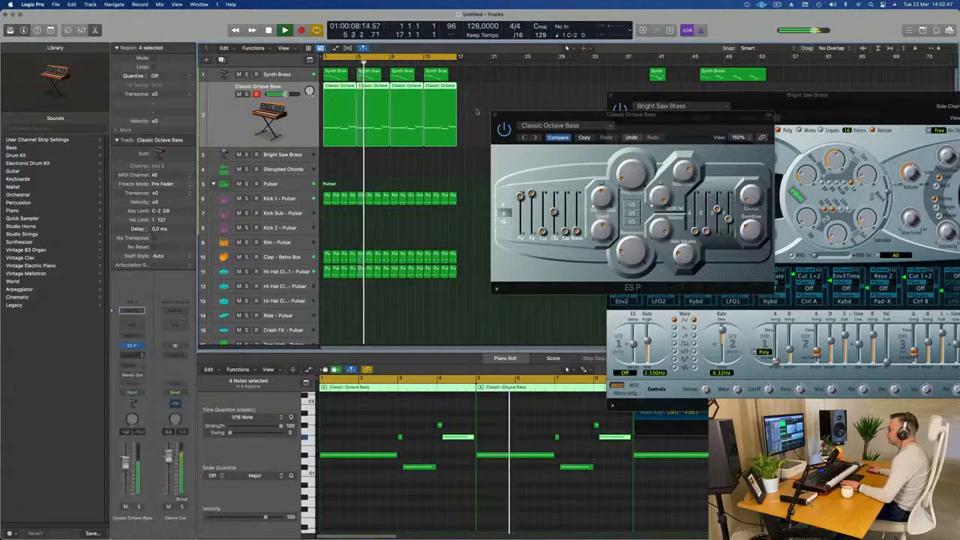
left_click_drag(400, 115, 369, 112)
- Set the Compressor's side chain source to Kick 1 - Pulsar (Inst 5) and reposition its window
left_click(687, 115)
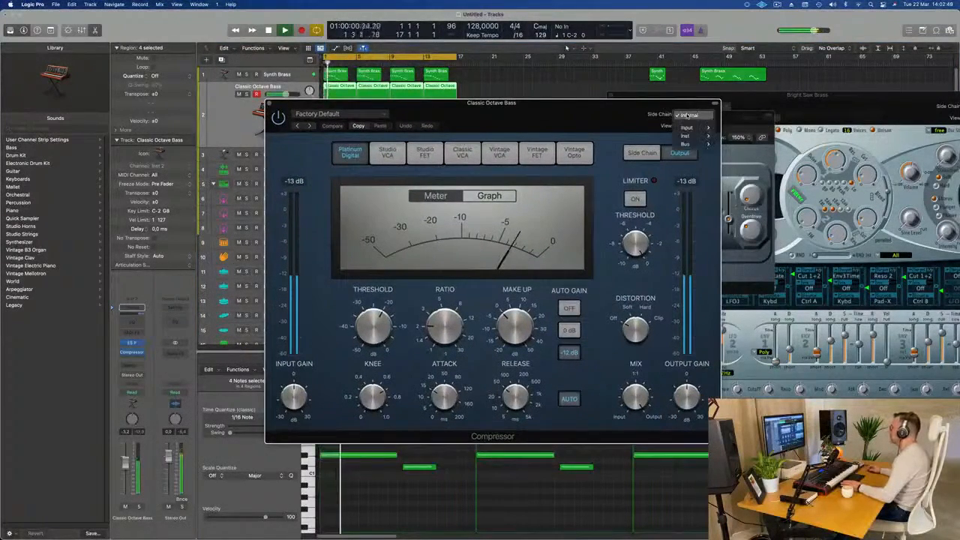
mouse_move(693, 137)
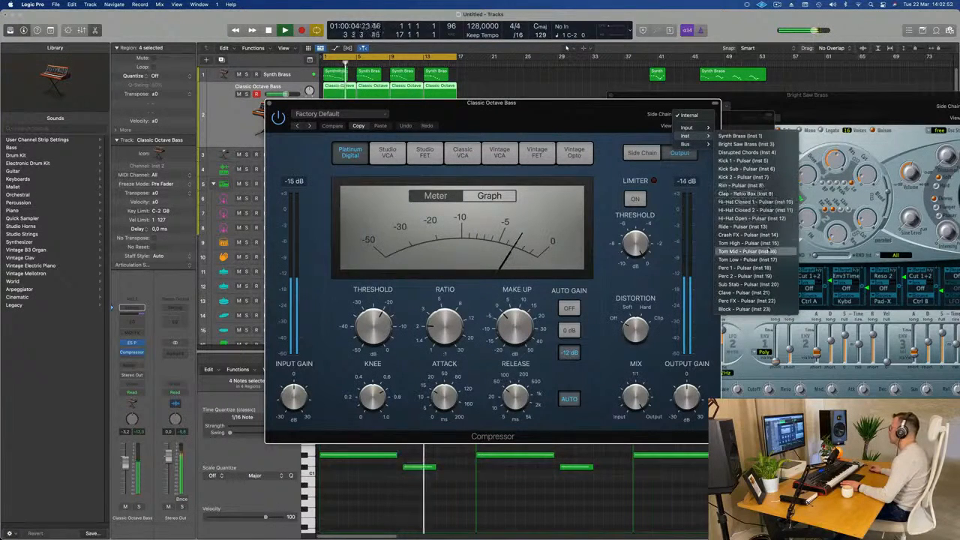
left_click(771, 161)
left_click_drag(557, 102, 613, 104)
- Reduce the Compressor's release and attack with auto release off, set the threshold to about -22 dB and replay from the start
left_click_drag(570, 398, 533, 431)
left_click_drag(501, 399, 508, 448)
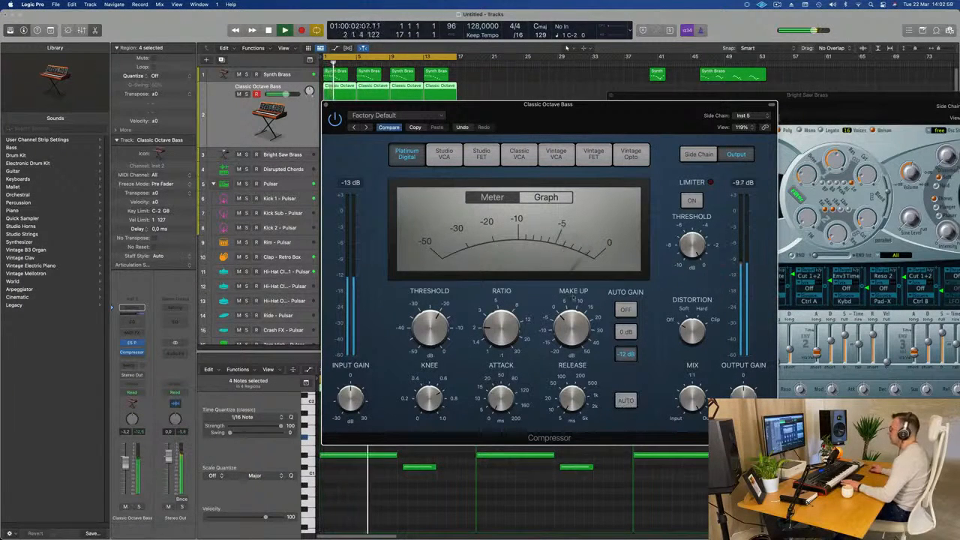
key("Return")
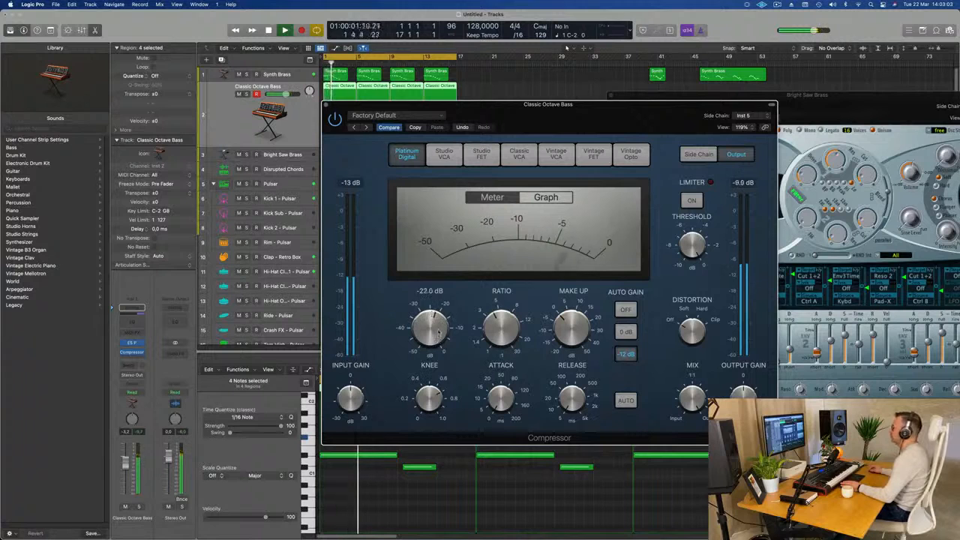
key("Return")
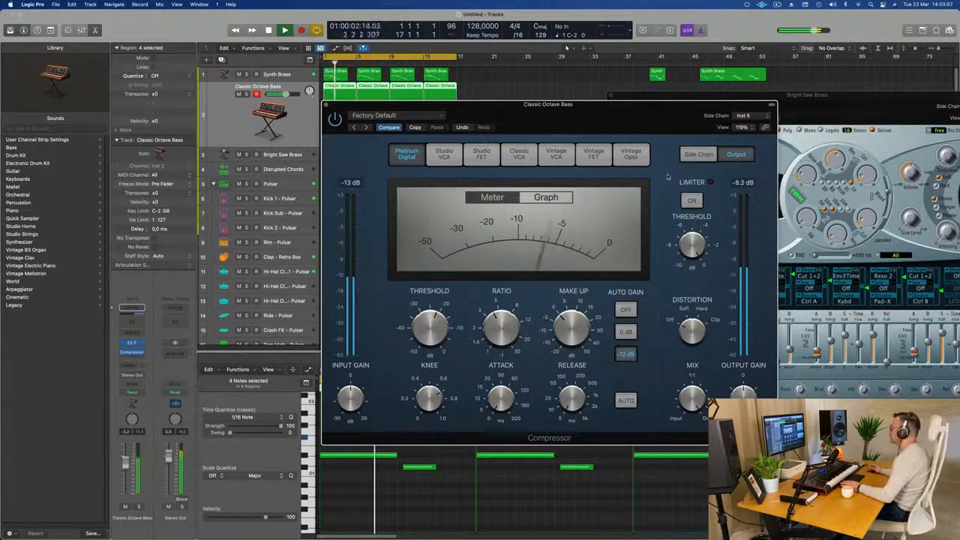
- Open the Compressor's side chain settings and lower the filter frequency to about 21.6 Hz
left_click(699, 154)
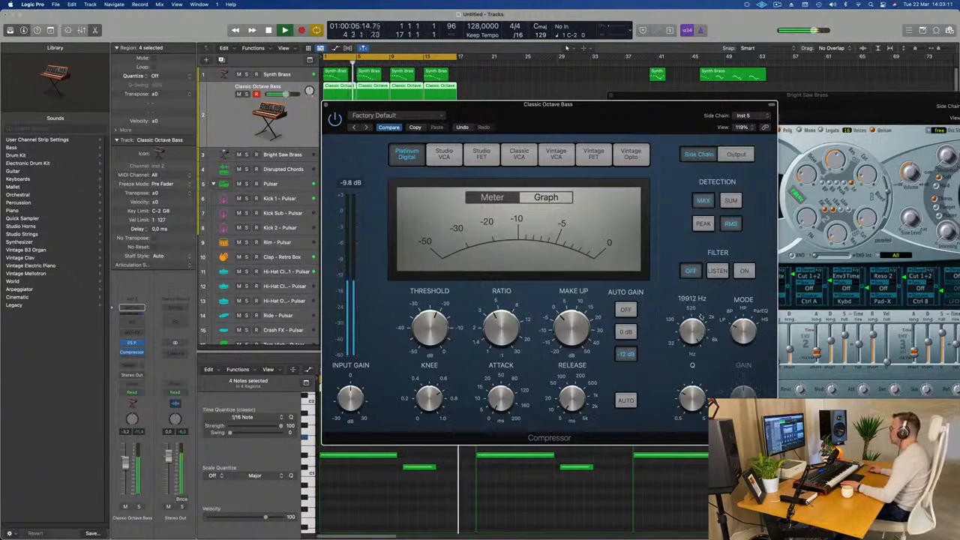
left_click_drag(677, 314, 718, 321)
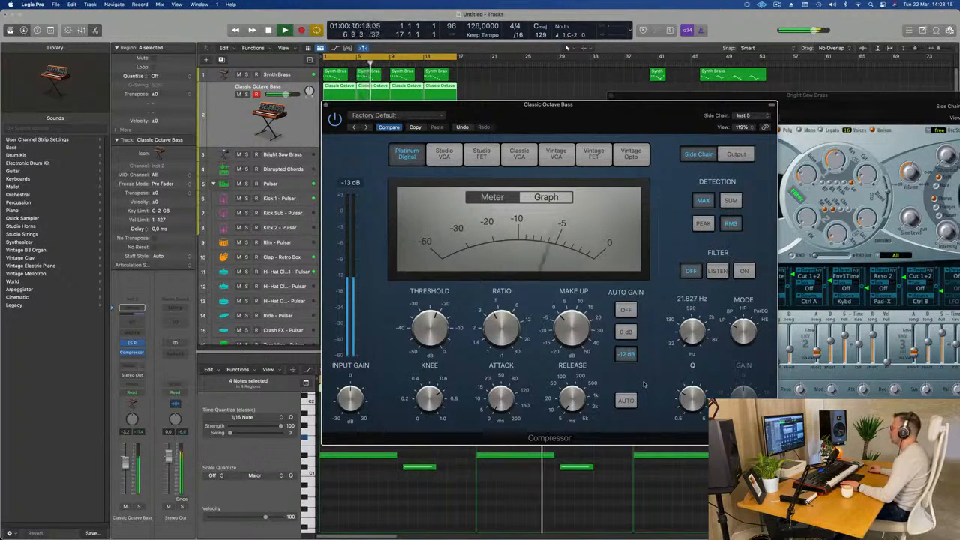
- Set the Compressor's side chain filter Q to about 0.63 and audition the Classic Octave Bass in solo
left_click_drag(715, 232, 731, 368)
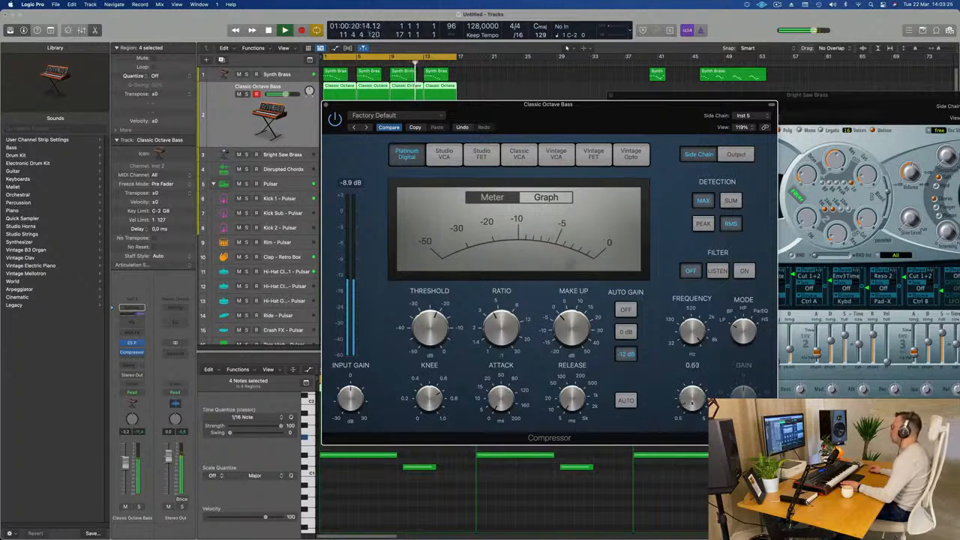
left_click_drag(594, 110, 606, 109)
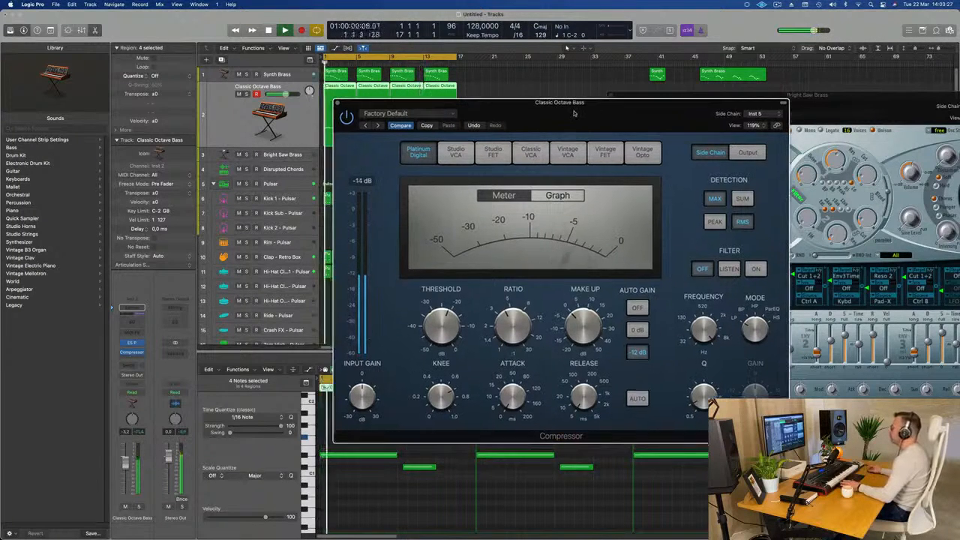
left_click(246, 94)
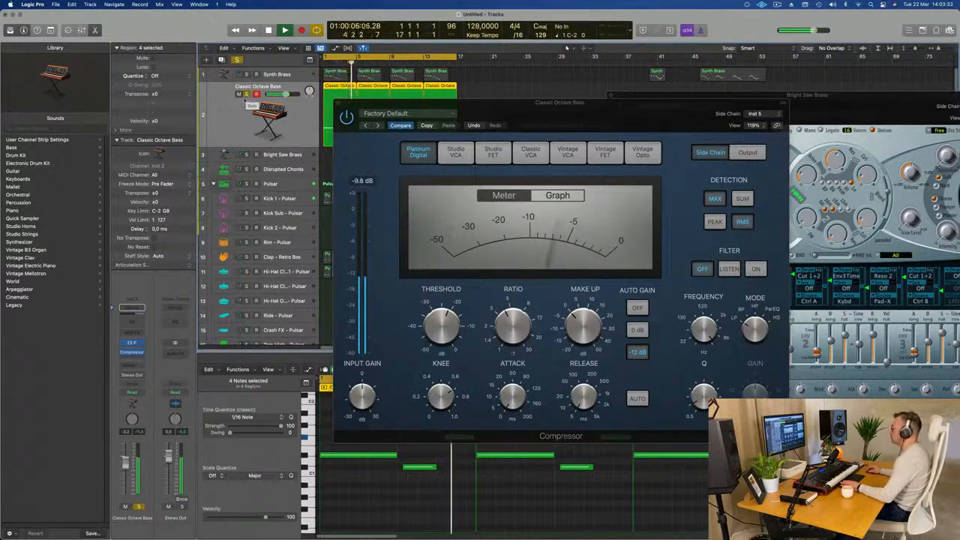
left_click(246, 94)
left_click(433, 328)
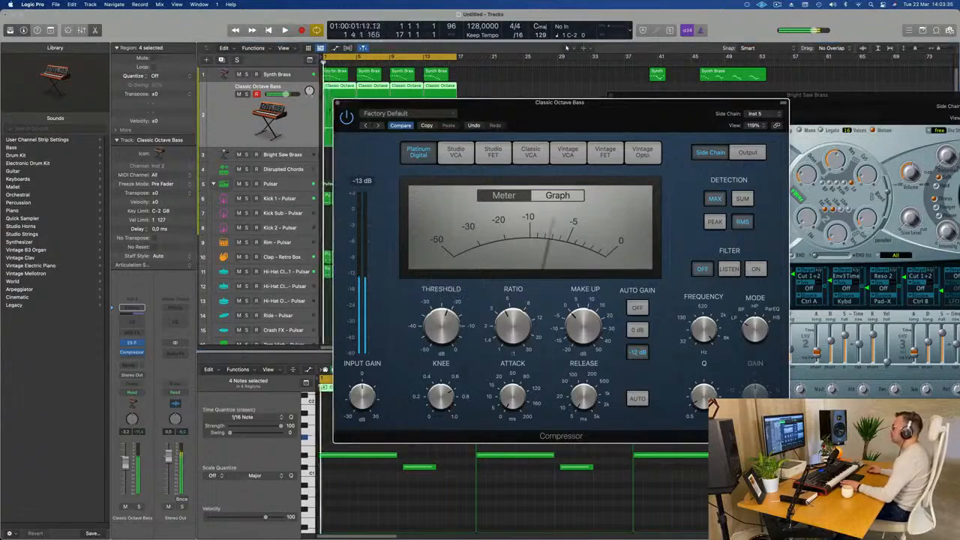
key("super+w")
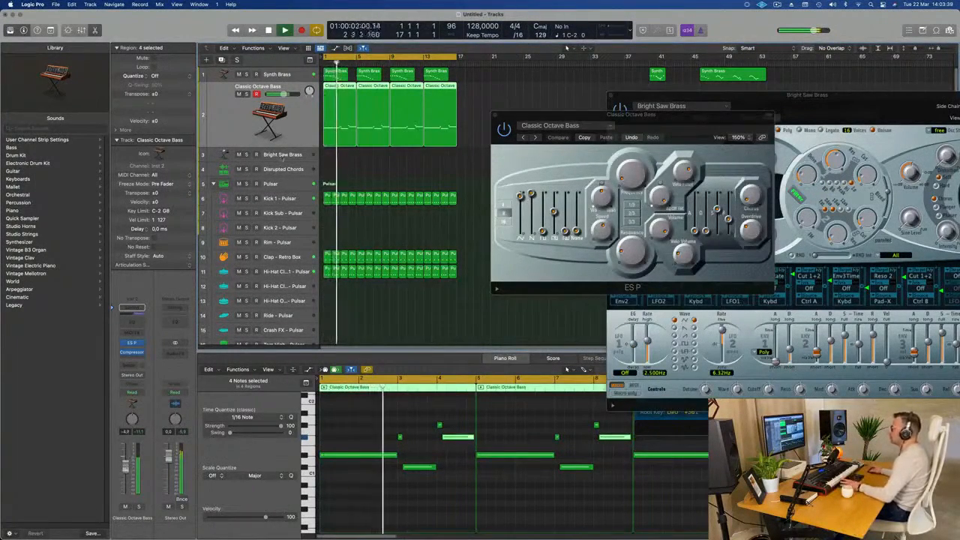
- Open the ES E instrument on the Synth Brass track, tweak its sound during playback and close it
key("Up")
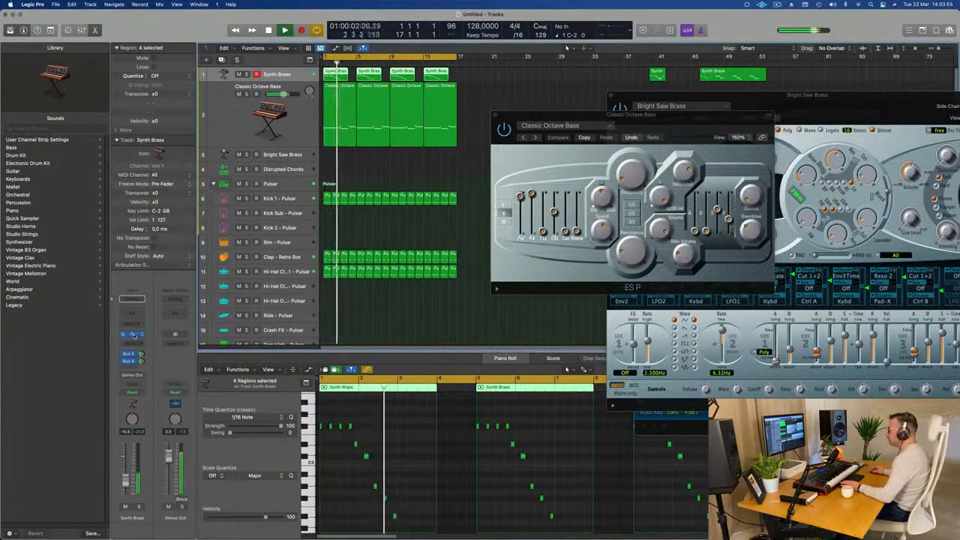
left_click(133, 334)
left_click_drag(795, 101, 636, 130)
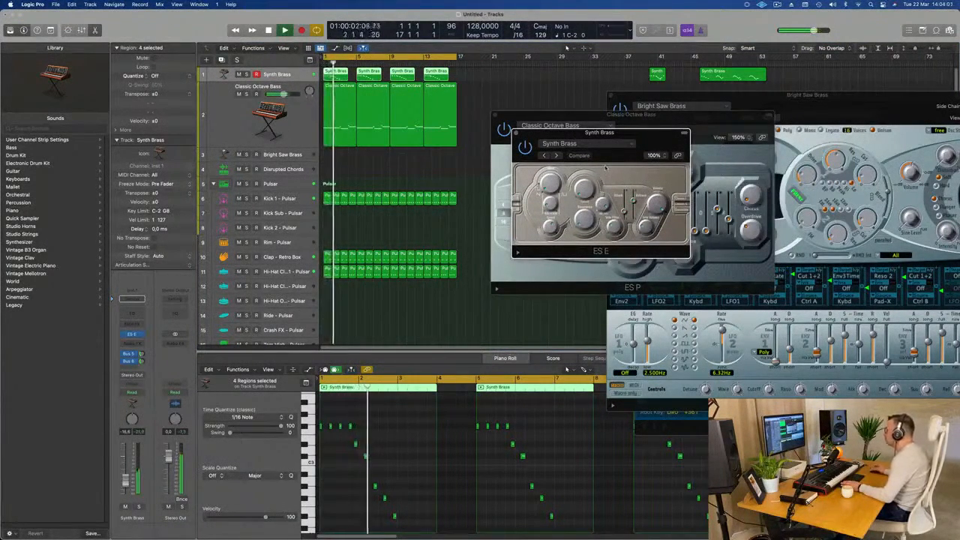
left_click(581, 155)
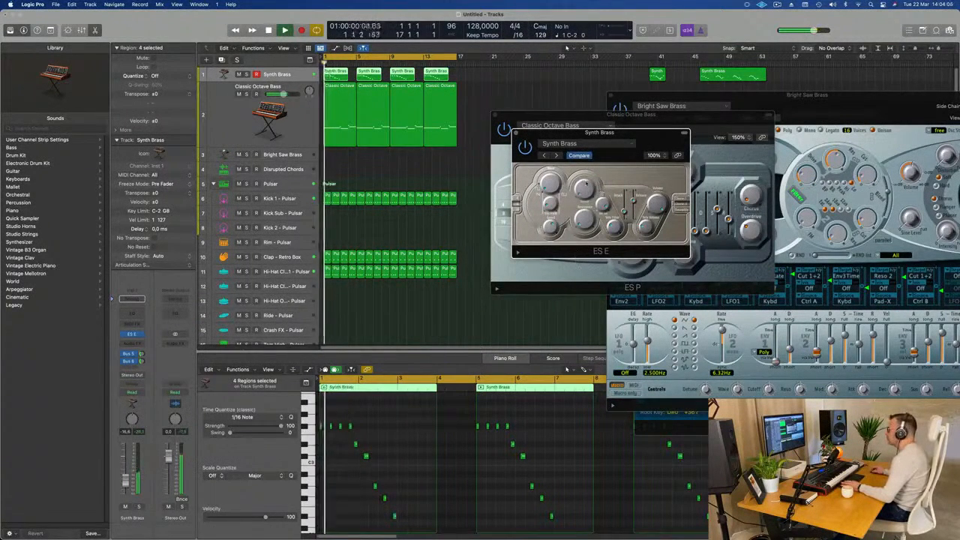
left_click_drag(634, 133, 604, 131)
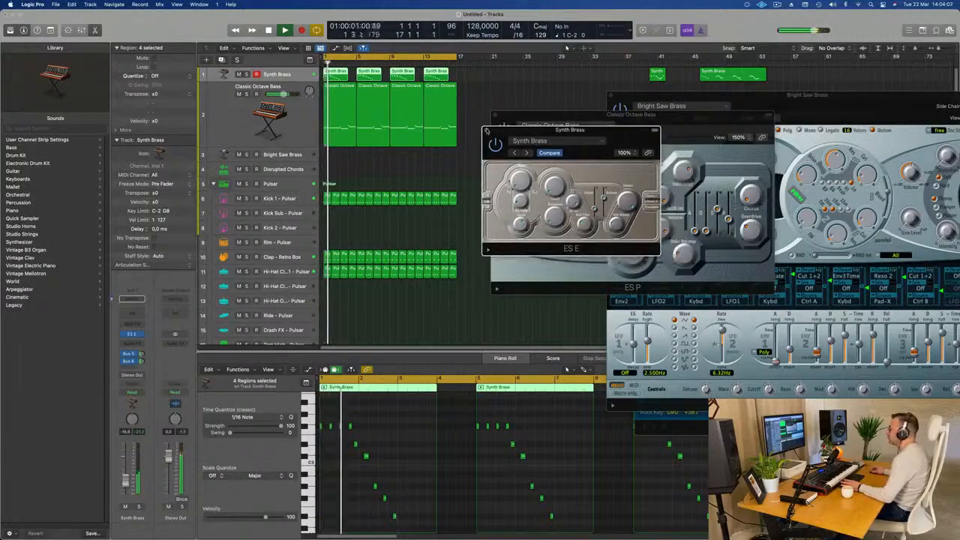
left_click(489, 130)
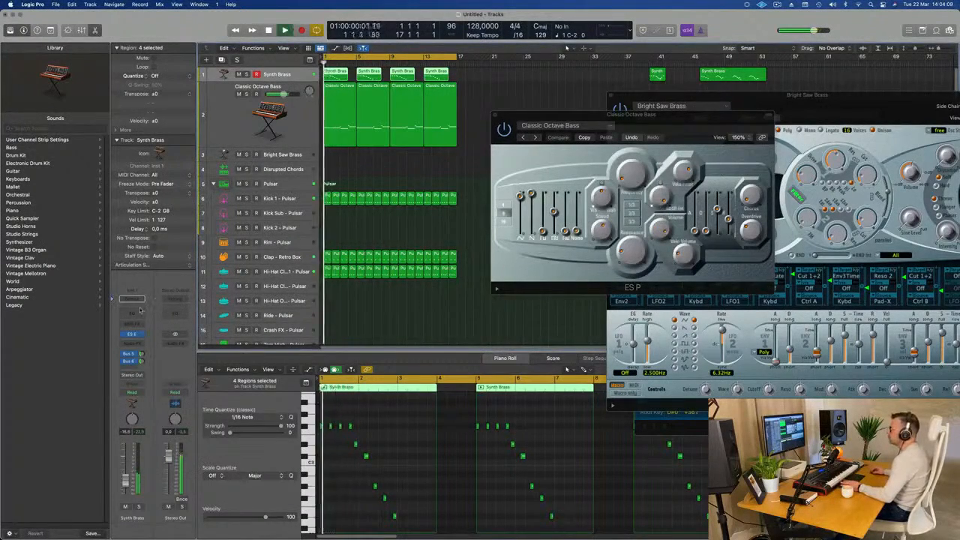
- Insert a Channel EQ on Synth Brass and enable its high-cut filter at about 2880 Hz, 48 dB/Oct, with a Q of 0.93
left_click(137, 311)
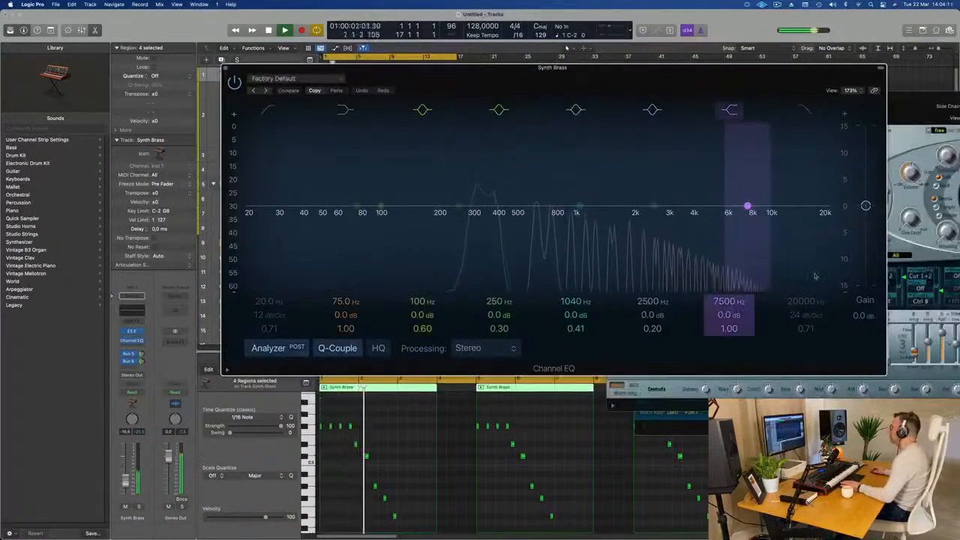
left_click(801, 110)
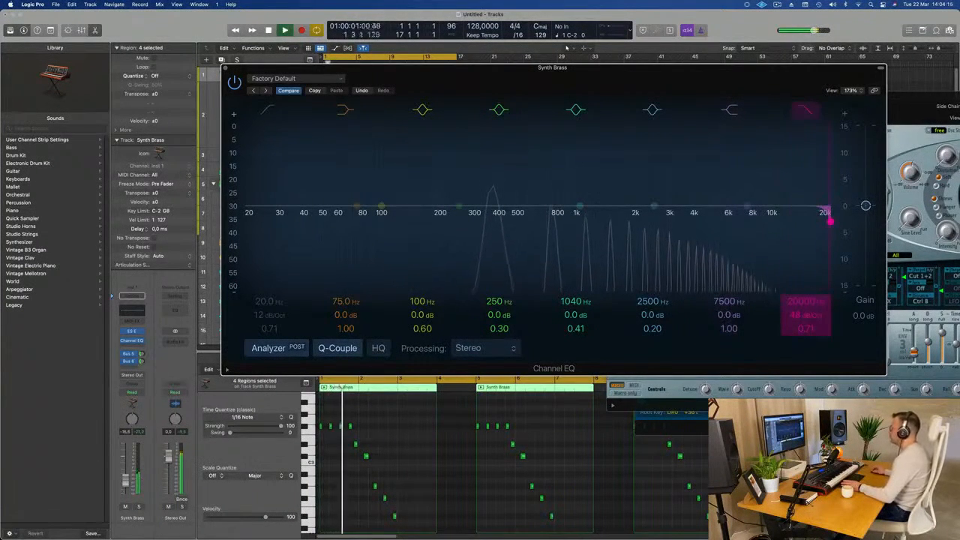
left_click_drag(829, 219, 638, 221)
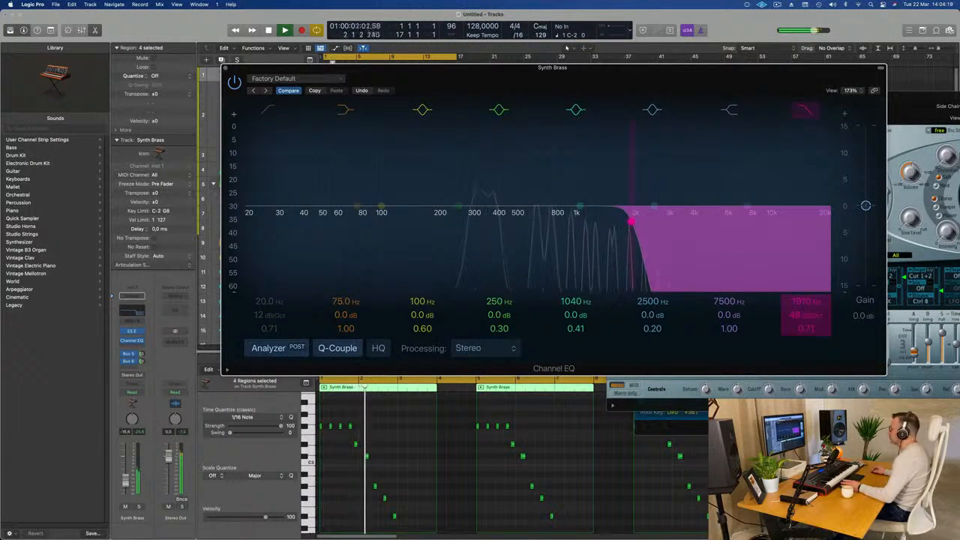
left_click_drag(804, 330, 812, 303)
key("space")
key("Return")
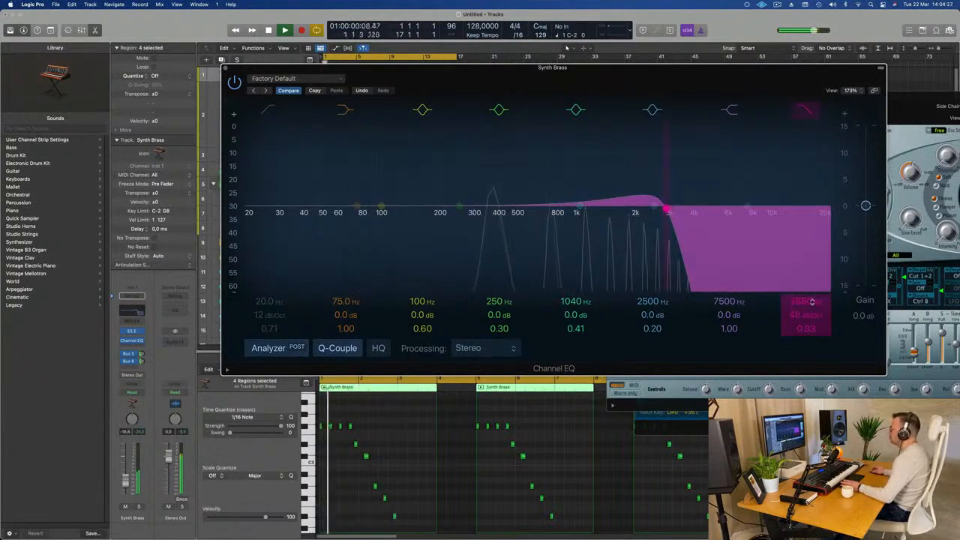
key("Return")
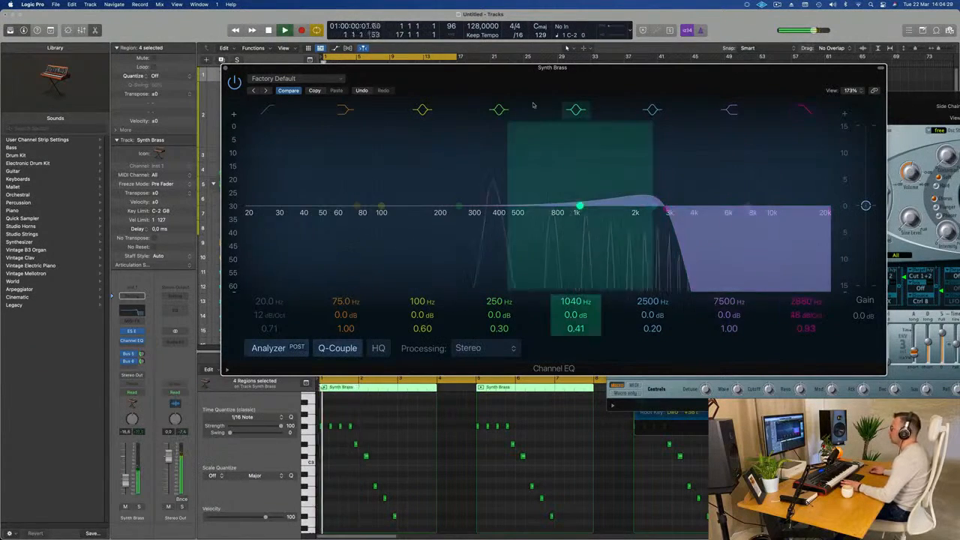
- Enable the Synth Brass Channel EQ's low-cut filter just above 200 Hz and close the EQ
left_click_drag(501, 68, 650, 52)
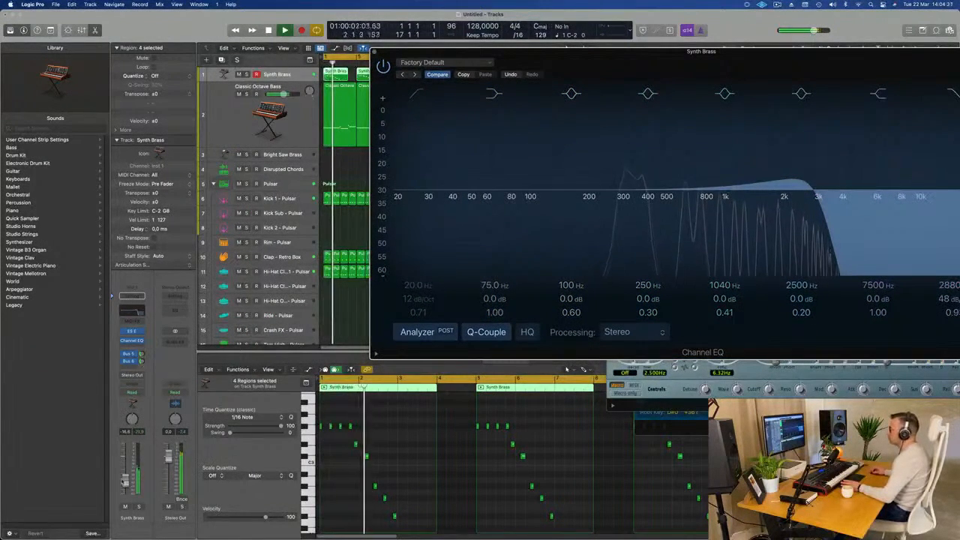
left_click(417, 94)
left_click_drag(422, 125, 610, 144)
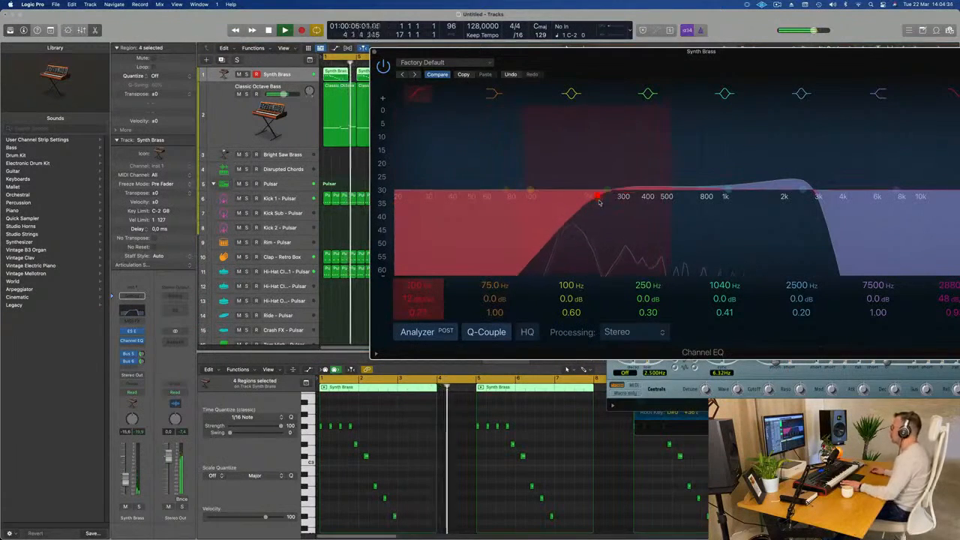
left_click(372, 52)
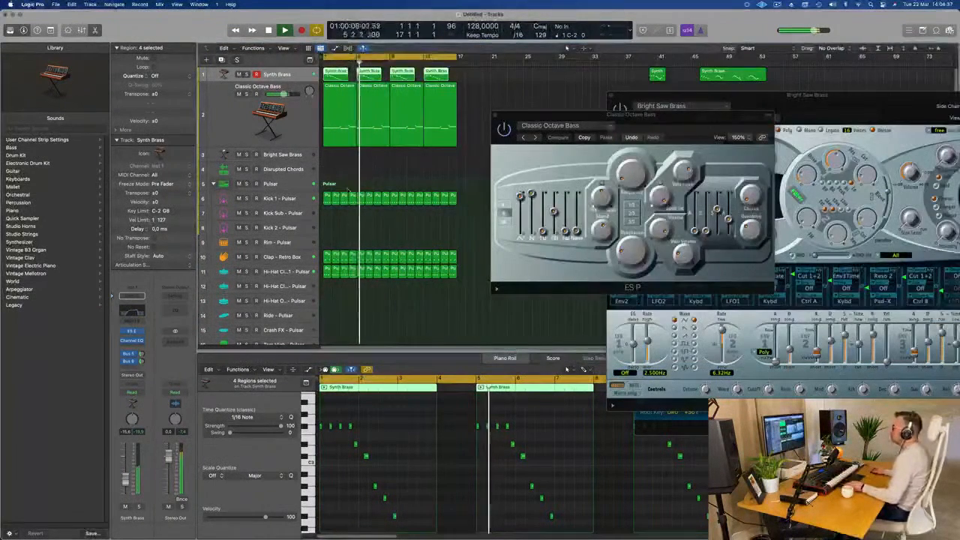
- Copy the first Kick 1 - Pulsar region onto the Rim - Pulsar track and transpose its four notes up
scroll(313, 197, "down", 2)
left_click_drag(328, 159, 328, 216)
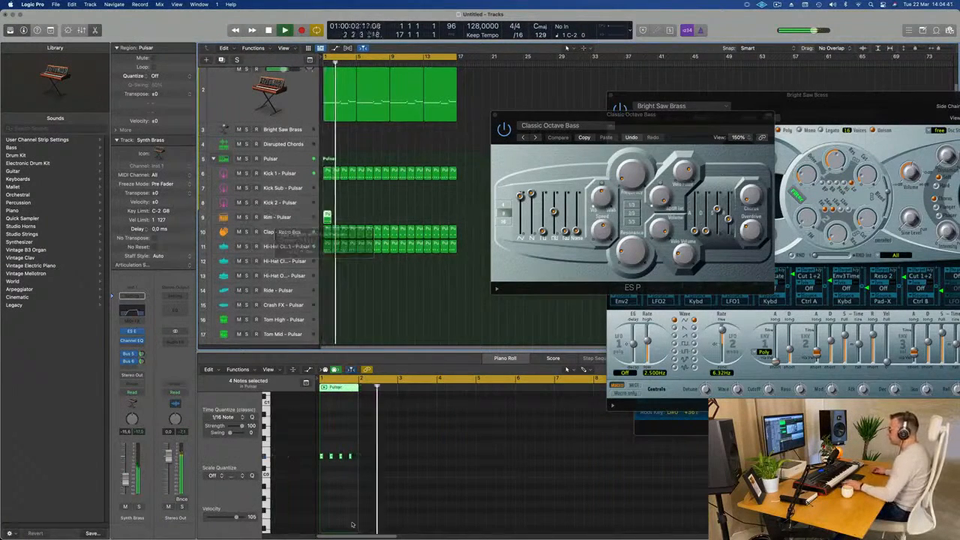
scroll(393, 459, "left", 1)
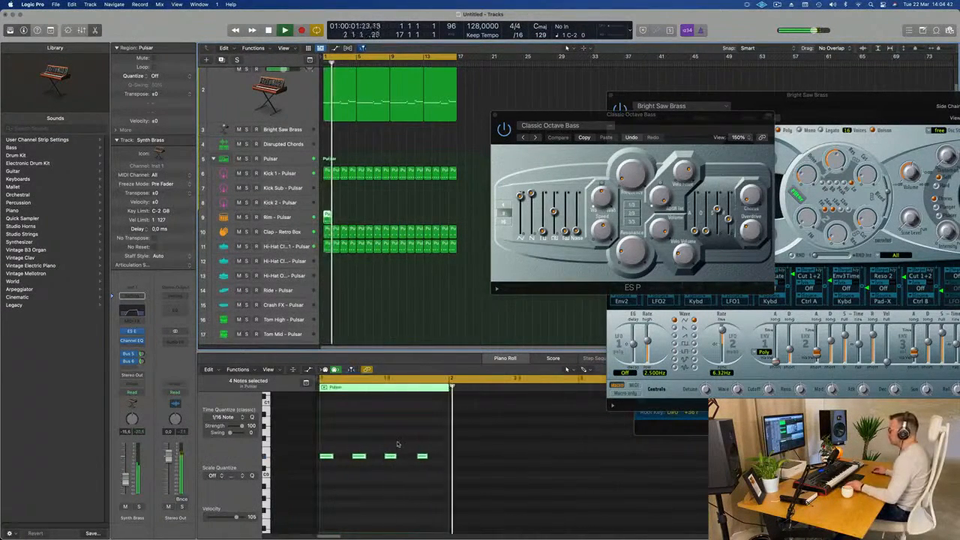
left_click_drag(428, 447, 301, 471)
key("alt+shift+Up")
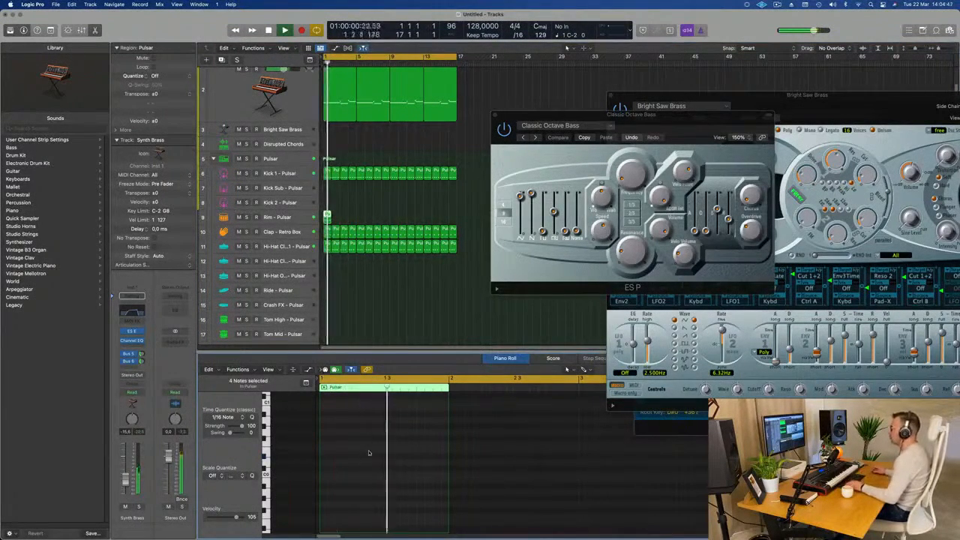
- Reduce the Rim region to one off-beat note on C3, copy that note into the bar's second half and audition the pattern
scroll(368, 452, "up", 5)
left_click(334, 437)
left_click_drag(335, 458, 352, 468)
left_click_drag(355, 433, 437, 454)
key("Delete")
left_click(350, 468)
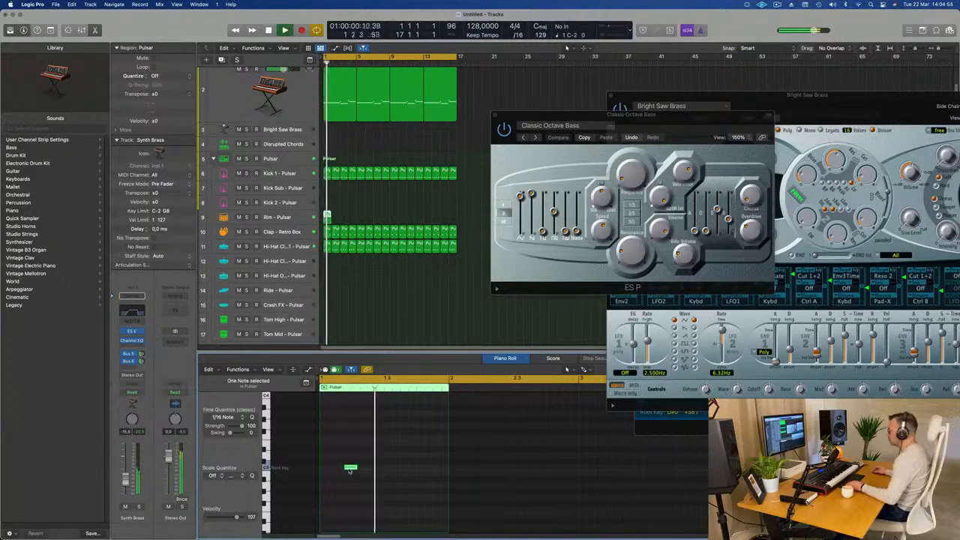
left_click_drag(351, 467, 413, 469)
key("space")
key("space")
left_click(345, 214)
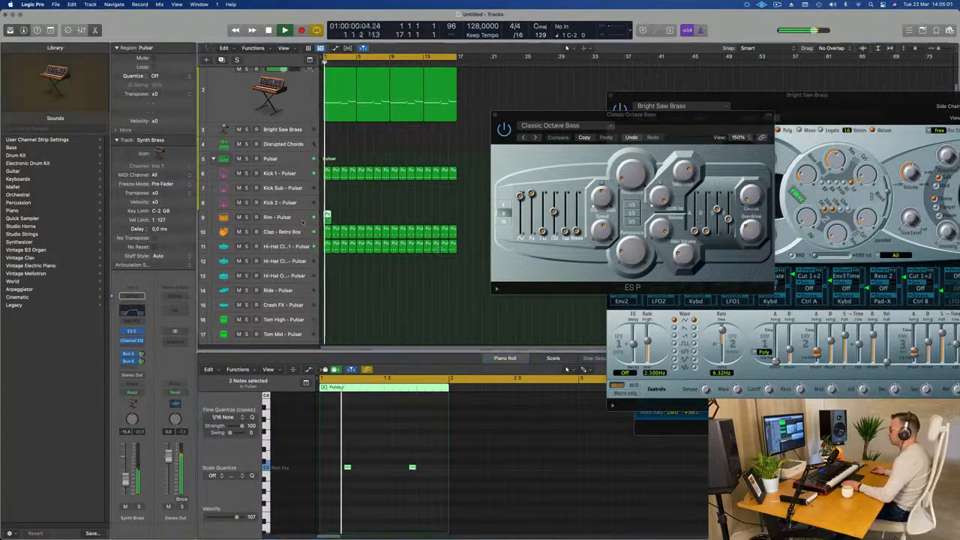
- Repeat the one-bar Rim region through bar 16
key("space")
left_click(328, 219)
key("super+r")
key("super+r")
key("super+r")
key("super+r")
key("super+r")
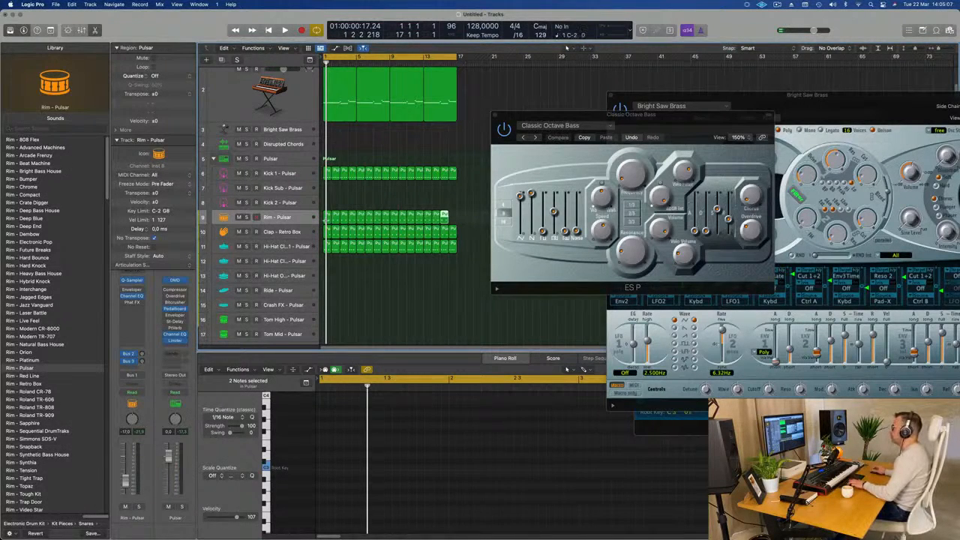
- Load the Rim - Natural Bass House sound on the Rim track and audition it
key("space")
left_click(296, 222)
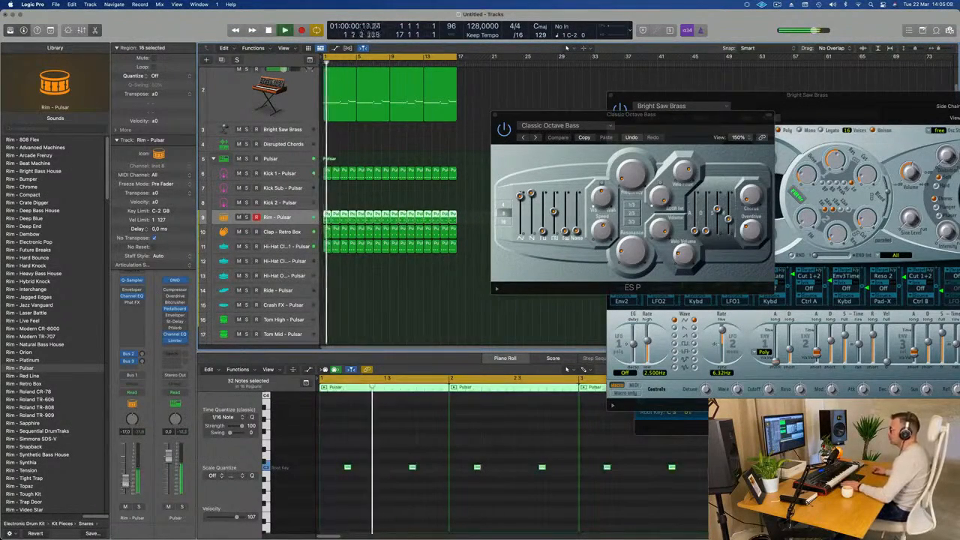
left_click(22, 344)
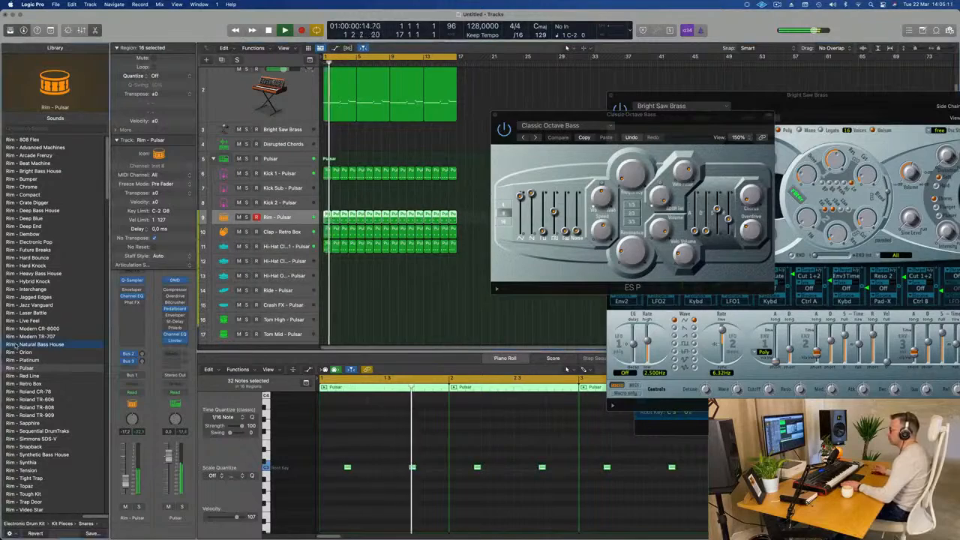
key("space")
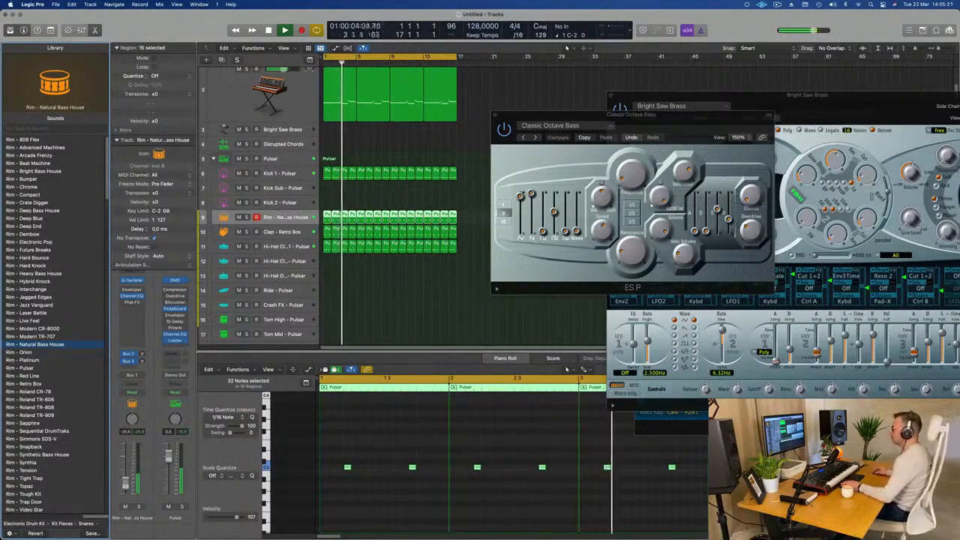
- Copy the first closed hi-hat region onto the Hi-Hat Open - Pulsar track and delete surplus notes from the copy
scroll(363, 285, "down", 3)
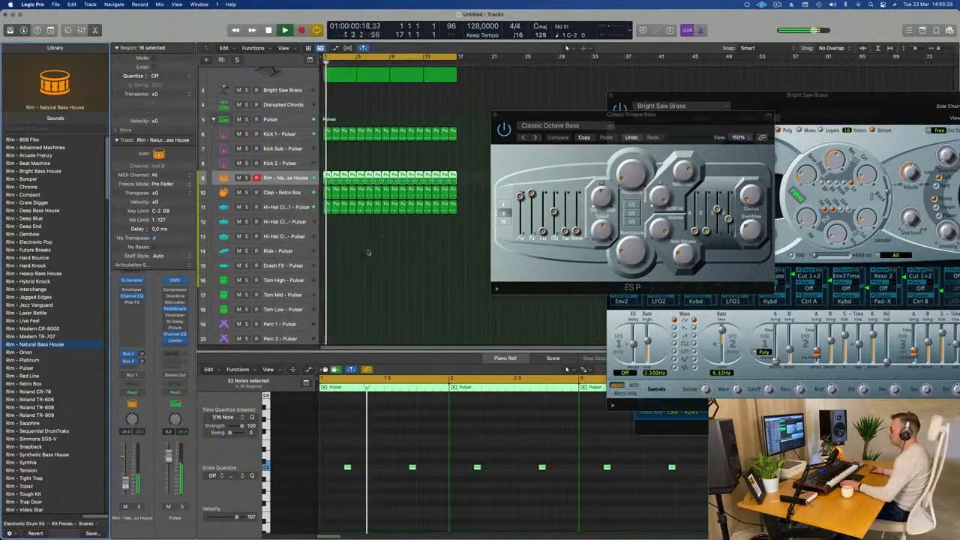
left_click(328, 213)
left_click(327, 210)
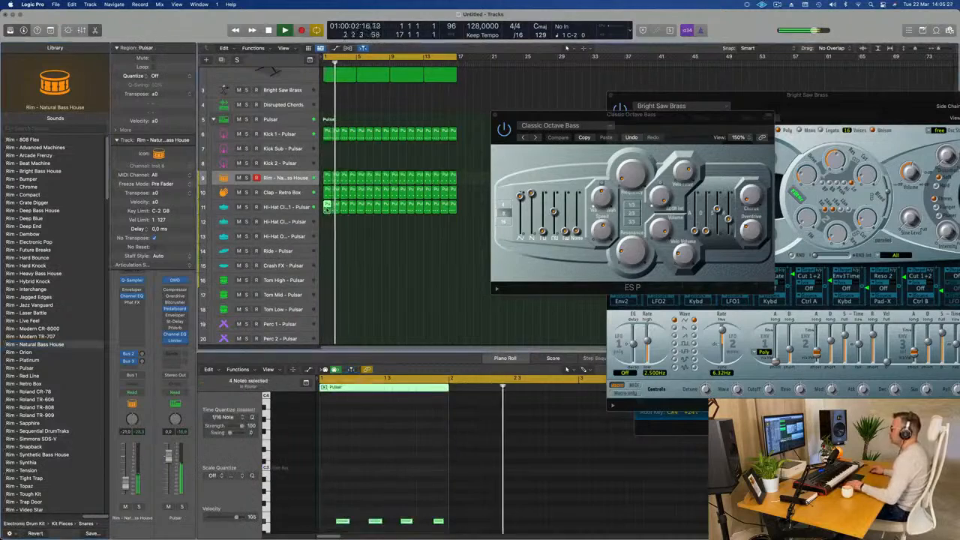
left_click_drag(326, 228, 327, 239)
key("space")
key("space")
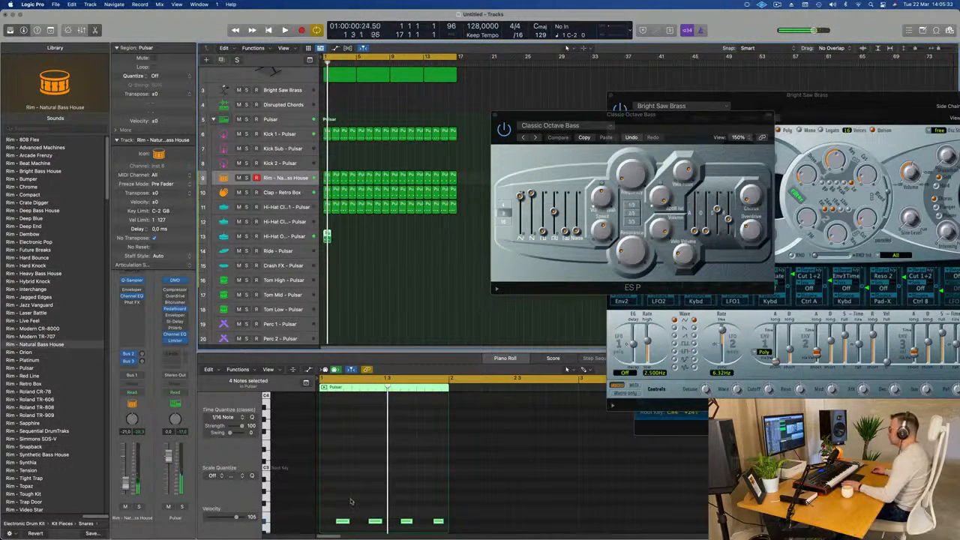
scroll(391, 527, "down", 3)
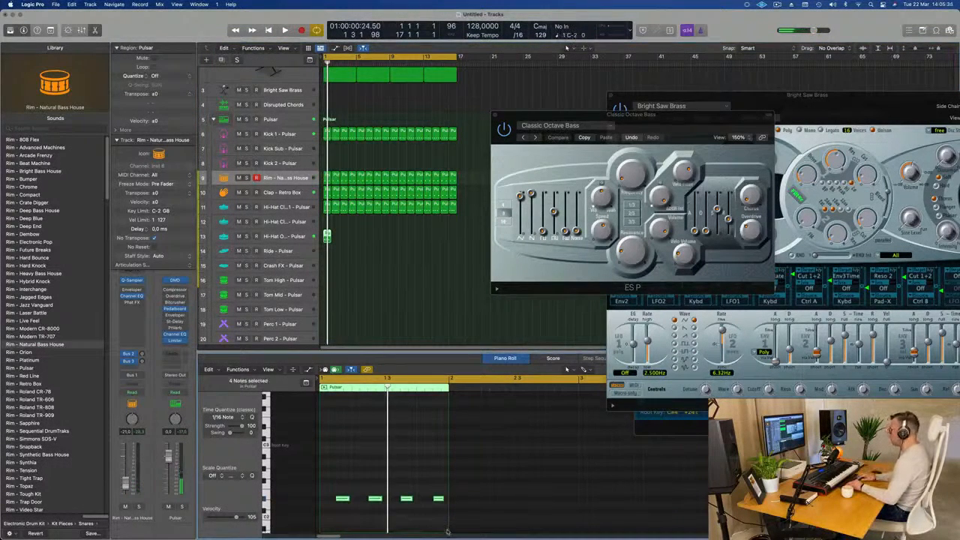
left_click_drag(323, 405, 405, 454)
key("Delete")
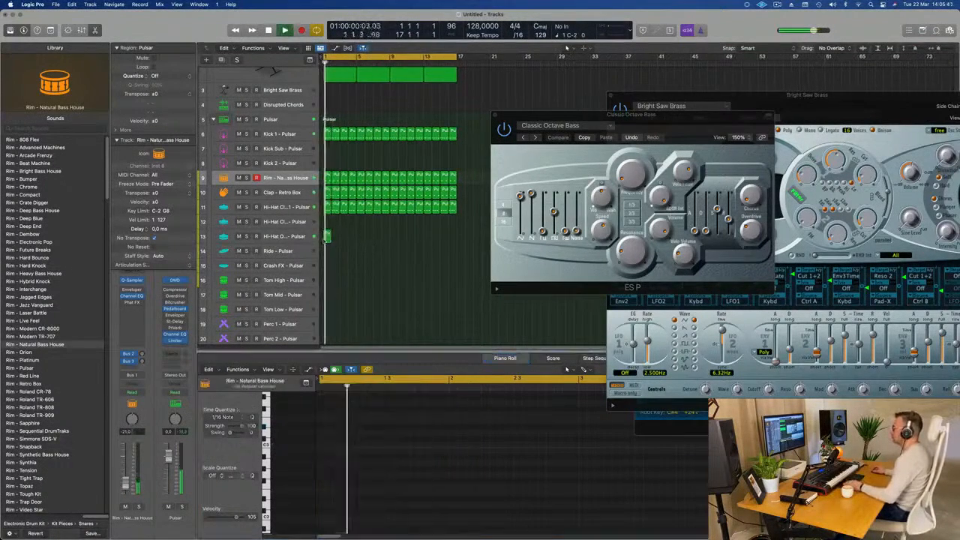
- Repeat the one-bar Hi-Hat Open region through bar 16
key("super+r")
key("super+r")
key("super+r")
key("super+r")
key("super+r")
key("super+r")
key("super+r")
key("super+r")
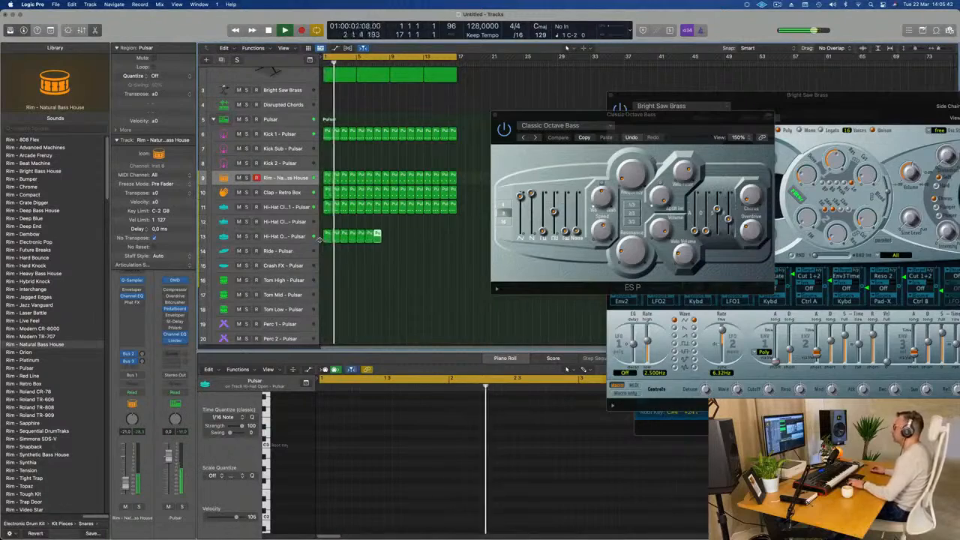
key("super+r")
key("super+r")
key("super+r")
key("super+r")
key("super+r")
key("super+r")
key("super+r")
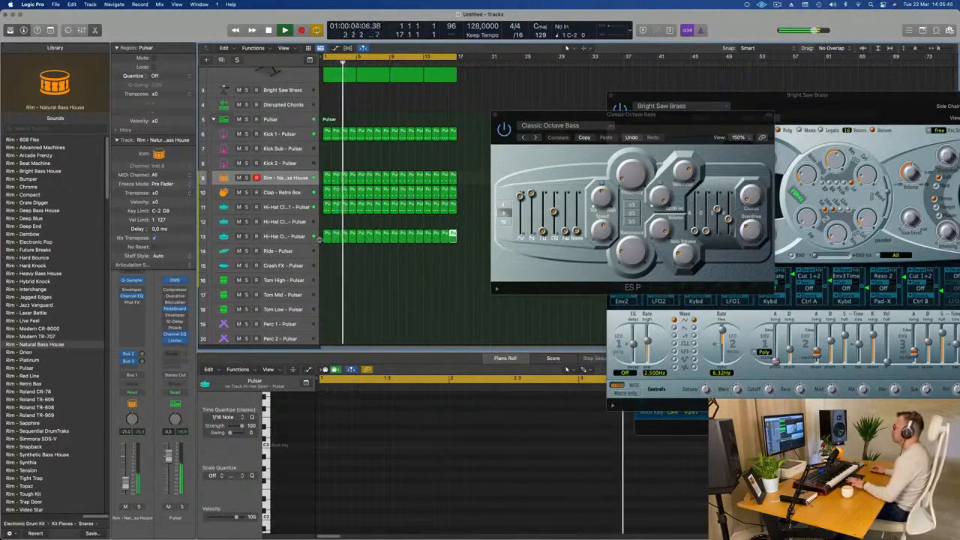
scroll(443, 285, "right", 3)
scroll(437, 285, "down", 4)
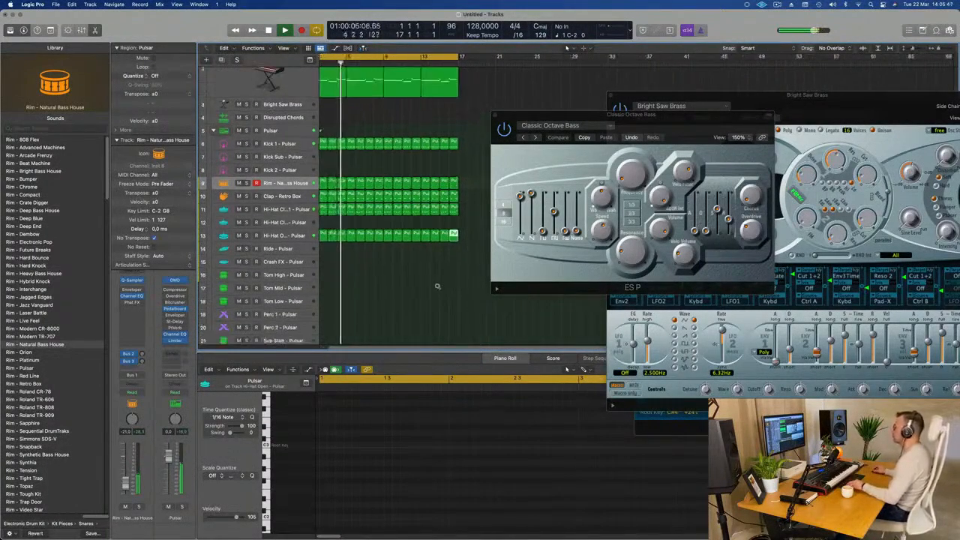
- Copy the first Synth Brass region onto the Bright Saw Brass track at bar 1 and add a duplicate of that track
scroll(424, 307, "down", 3)
scroll(434, 276, "left", 2)
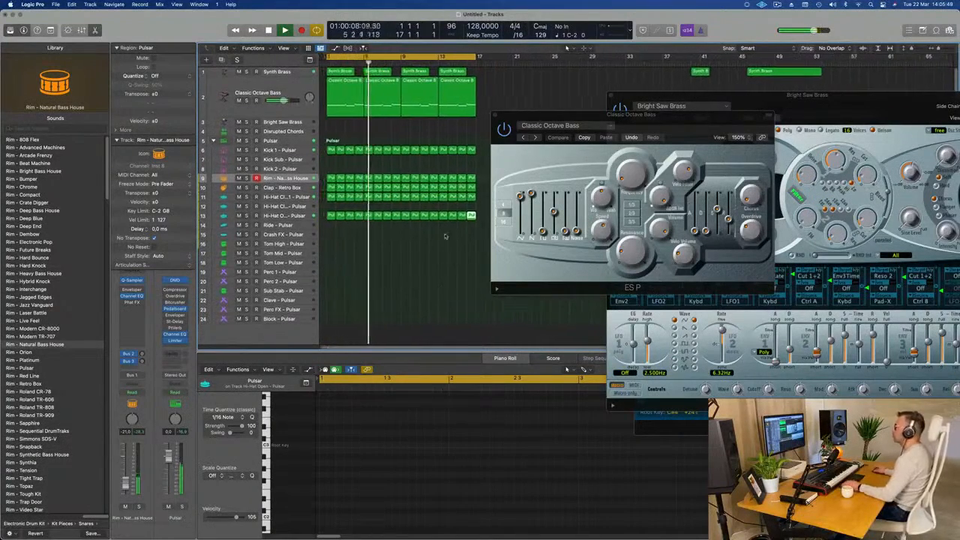
left_click(332, 72)
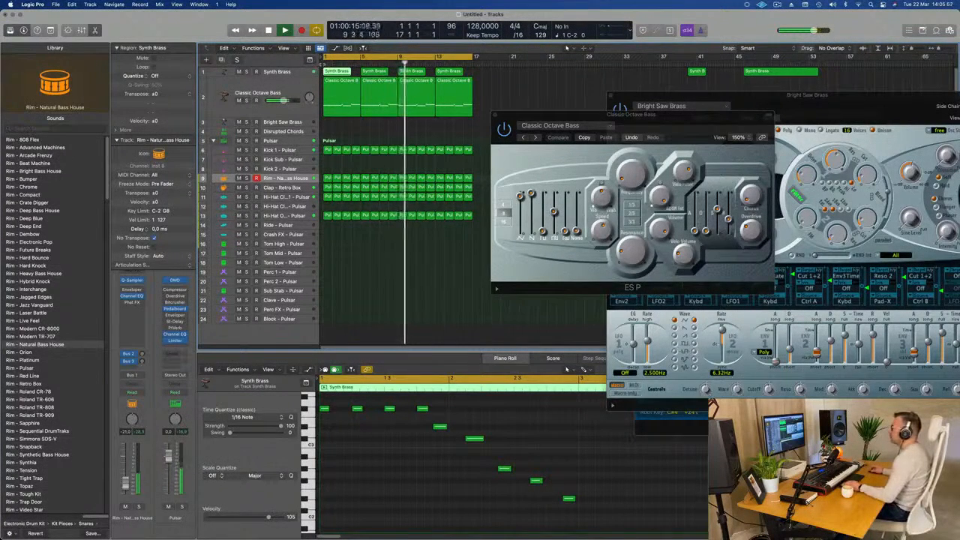
left_click_drag(334, 72, 333, 122)
key("Return")
key("space")
left_click(291, 122)
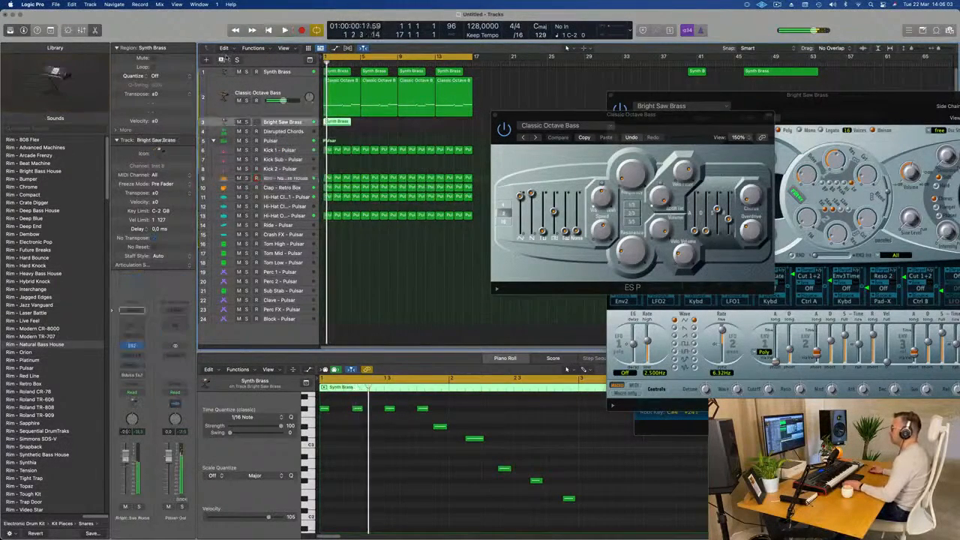
key("super+d")
- Turn the copied phrase into a three-note chord at the region's start, moving two notes there and removing the surplus ones
left_click(337, 121)
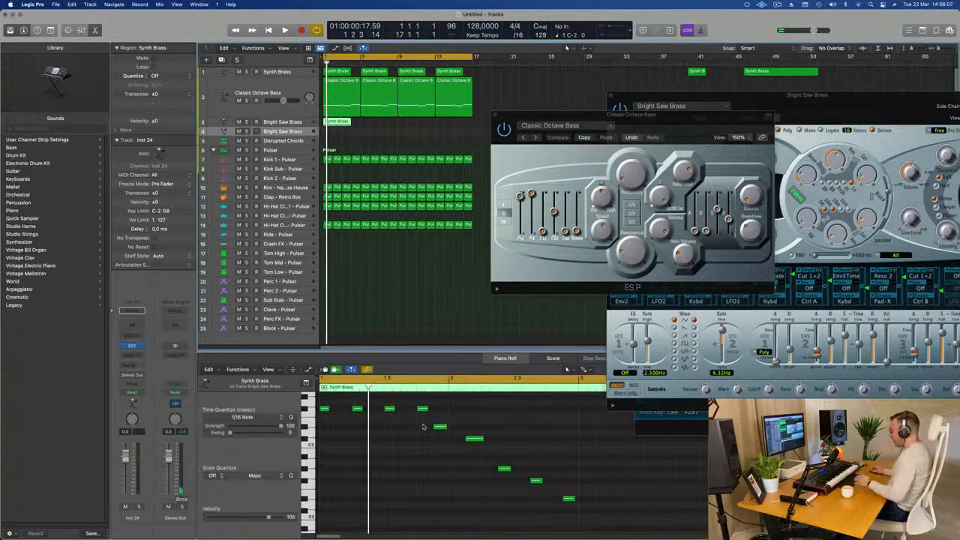
left_click_drag(440, 428, 325, 431)
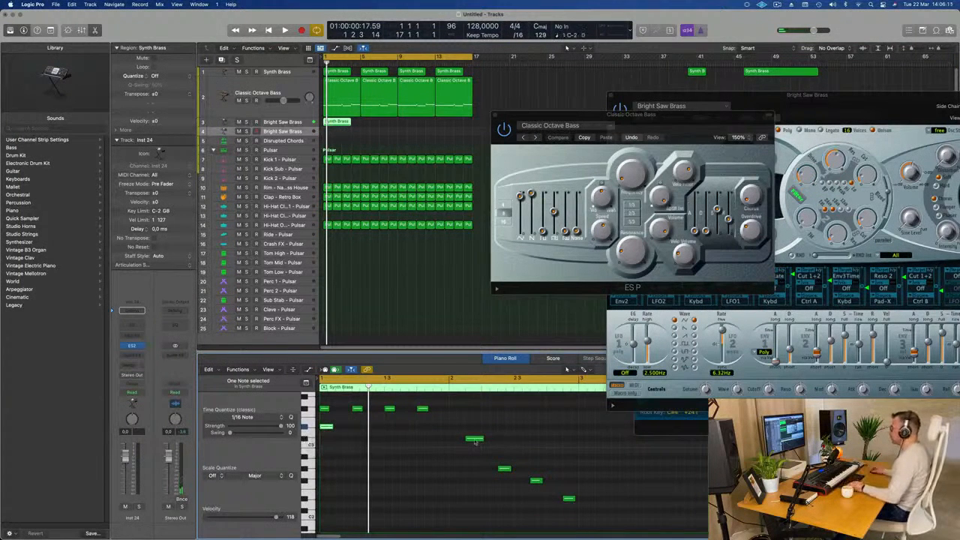
left_click_drag(472, 438, 328, 440)
left_click_drag(348, 399, 615, 506)
scroll(475, 449, "up", 5)
left_click(330, 450)
left_click_drag(336, 452, 327, 454)
left_click_drag(338, 413, 327, 465)
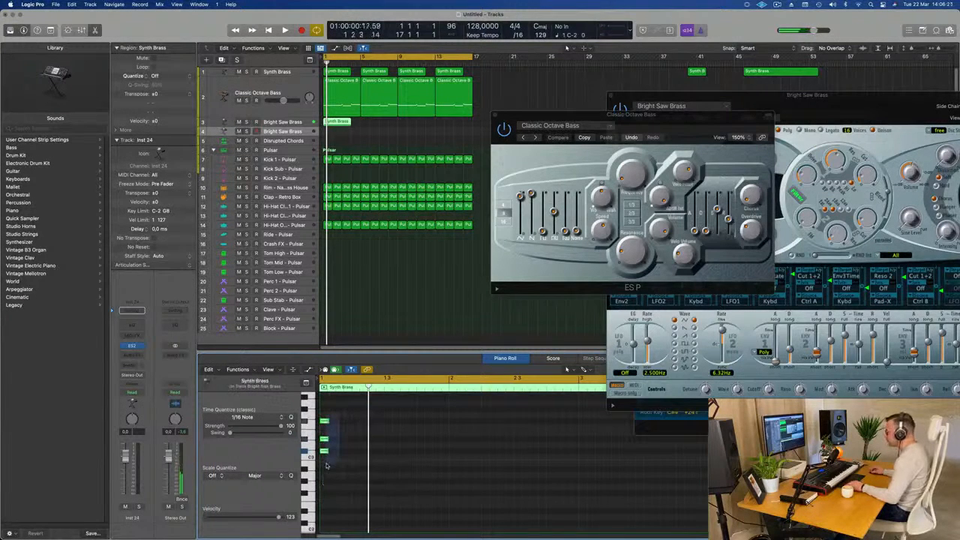
- Lengthen the three chord notes and trim the region to two bars, splitting the notes that cross its end
left_click_drag(327, 421, 693, 441)
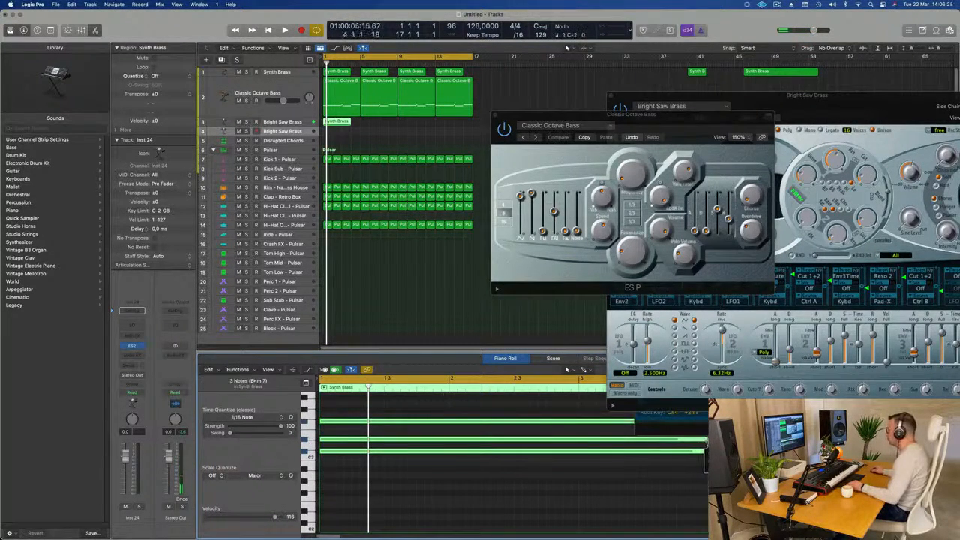
key("space")
key("space")
left_click(293, 123)
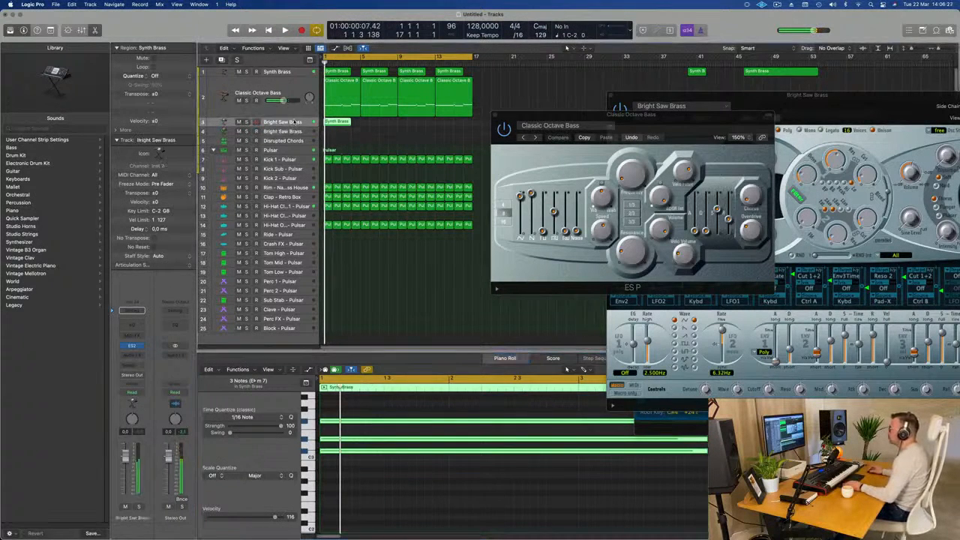
double_click(340, 124)
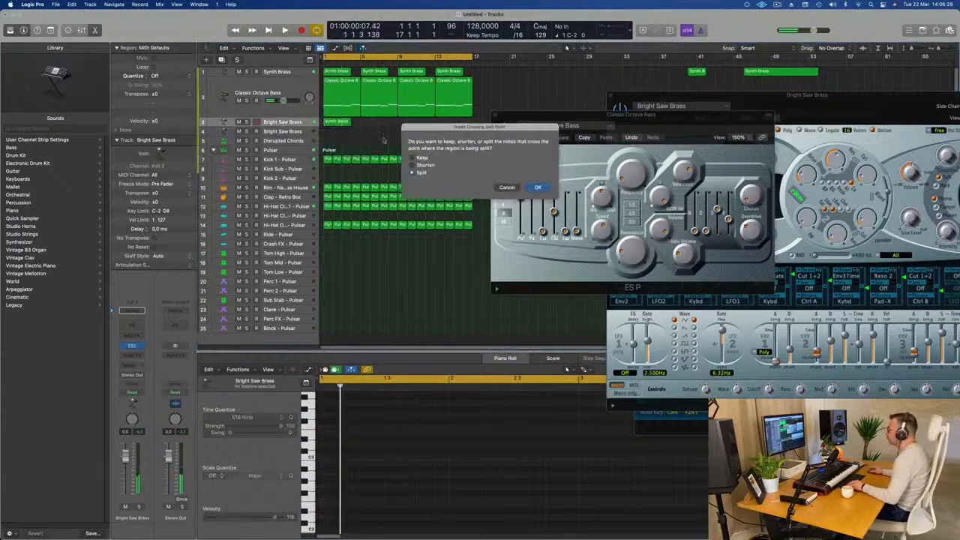
key("Return")
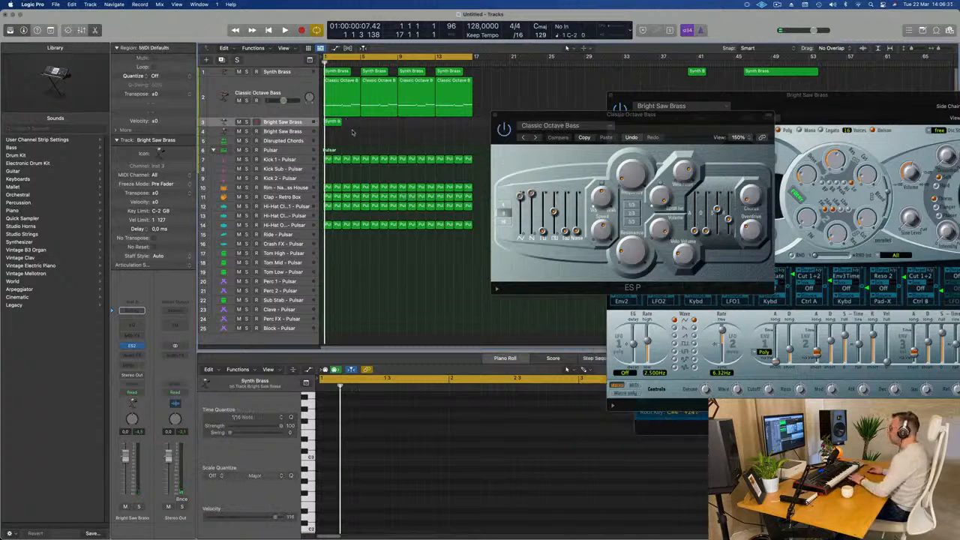
left_click(335, 122)
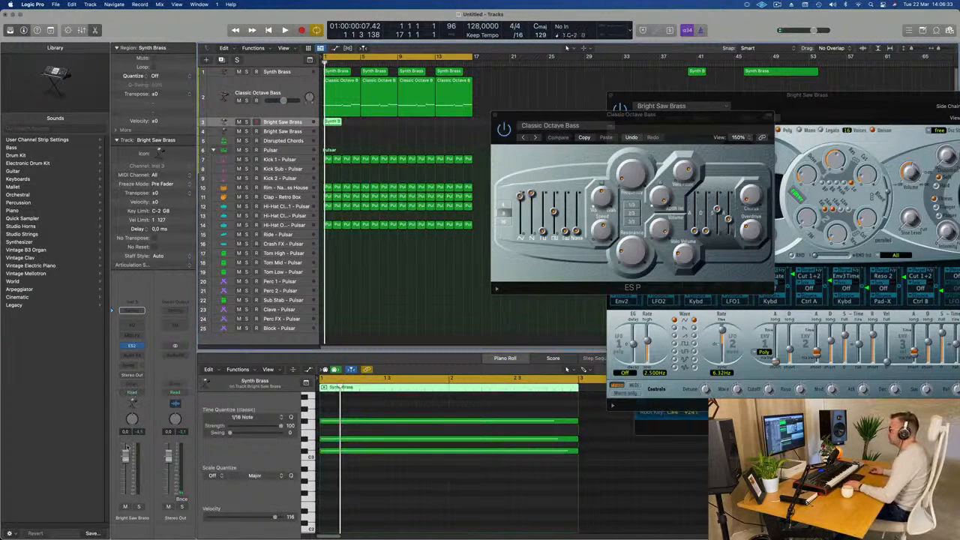
- Replace the ES2 instrument on the chord track with a stereo Alchemy
left_click(143, 346)
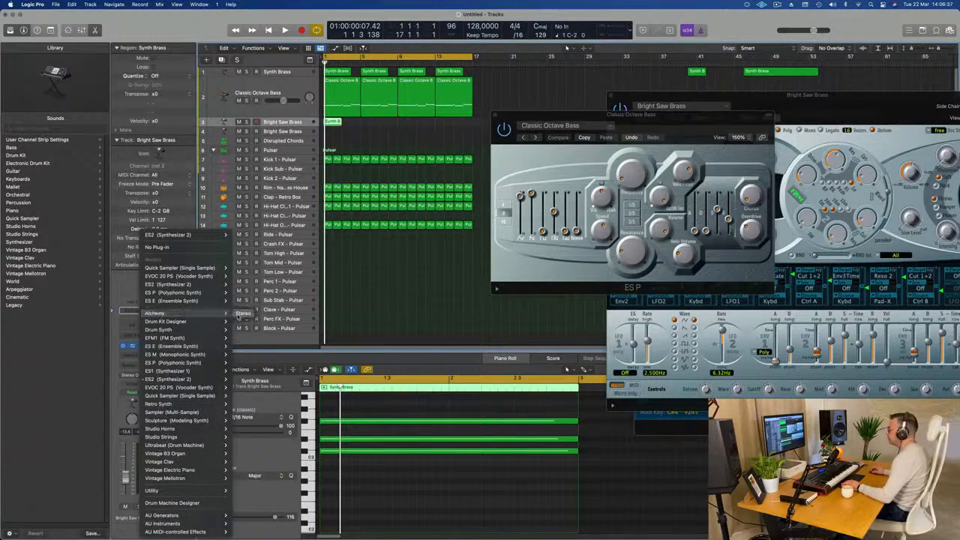
left_click(243, 313)
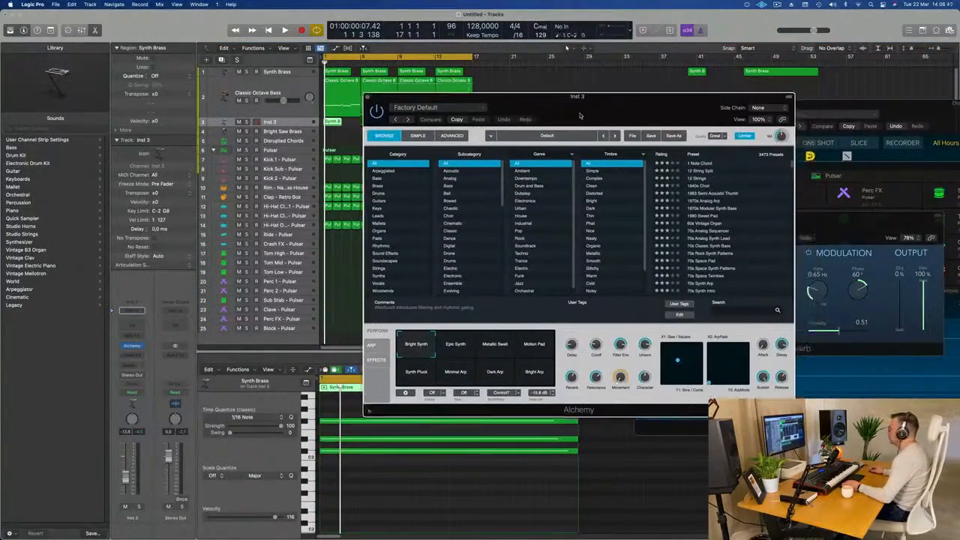
left_click_drag(581, 115, 557, 130)
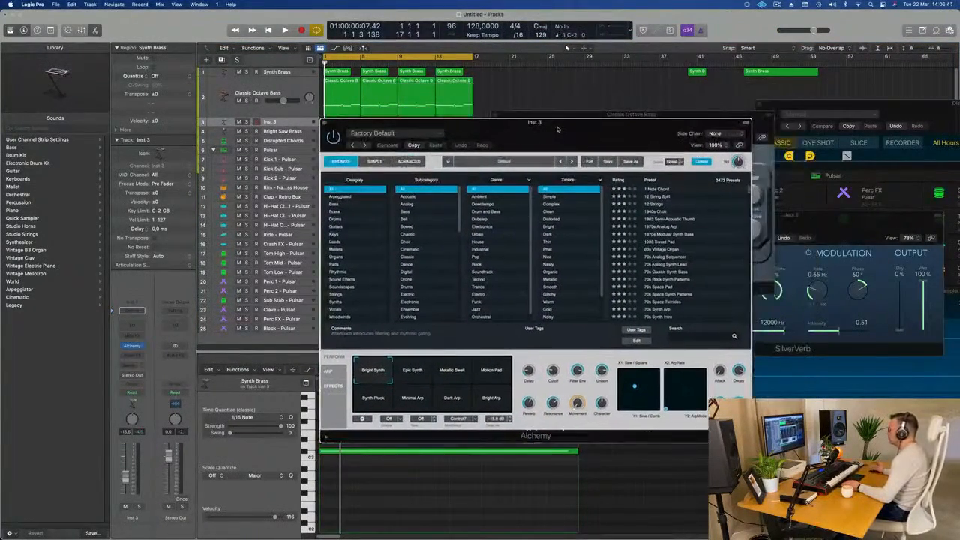
- Audition Alchemy's Autumn pad at a raised track volume, and load the Ashes Of Time preset from the Pads category
left_click(336, 264)
scroll(697, 263, "down", 5)
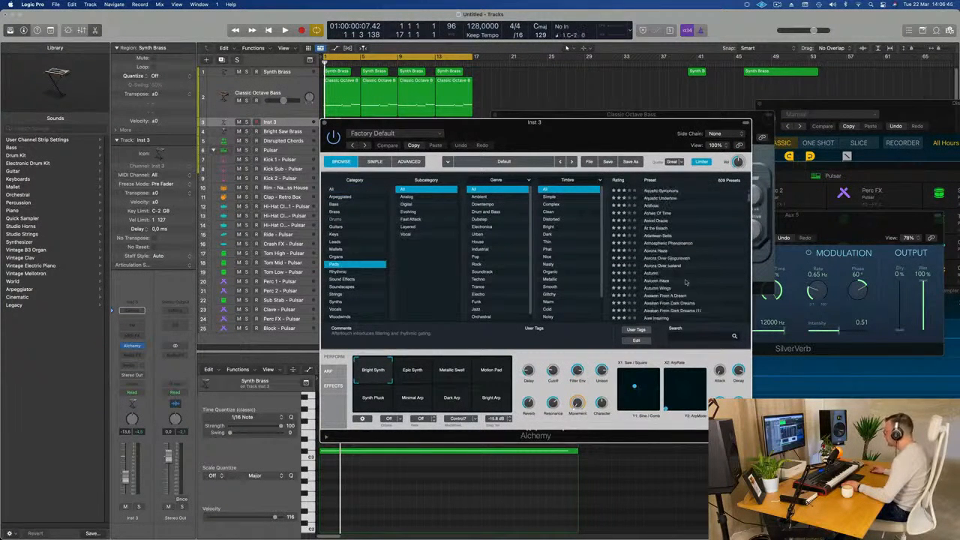
left_click(658, 274)
left_click_drag(634, 141, 845, 126)
key("space")
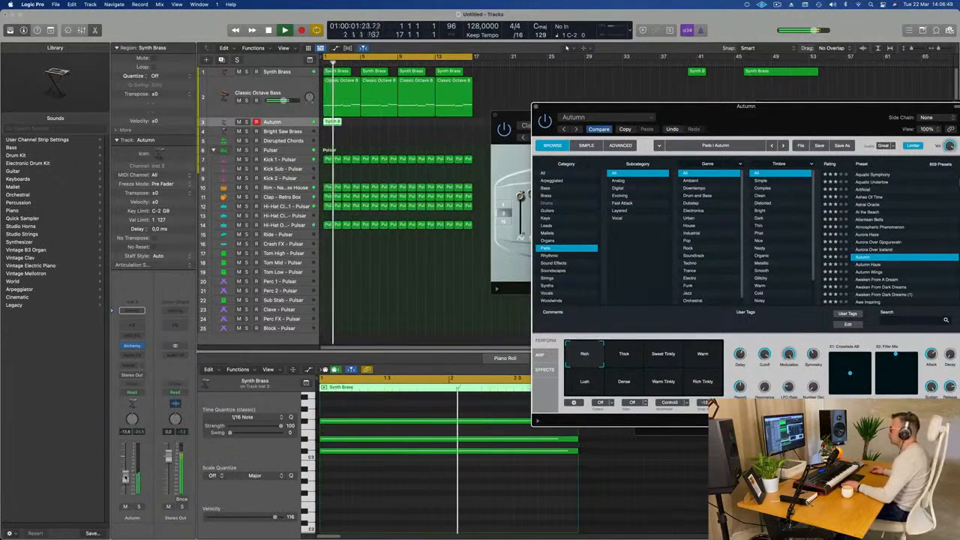
left_click_drag(125, 480, 125, 475)
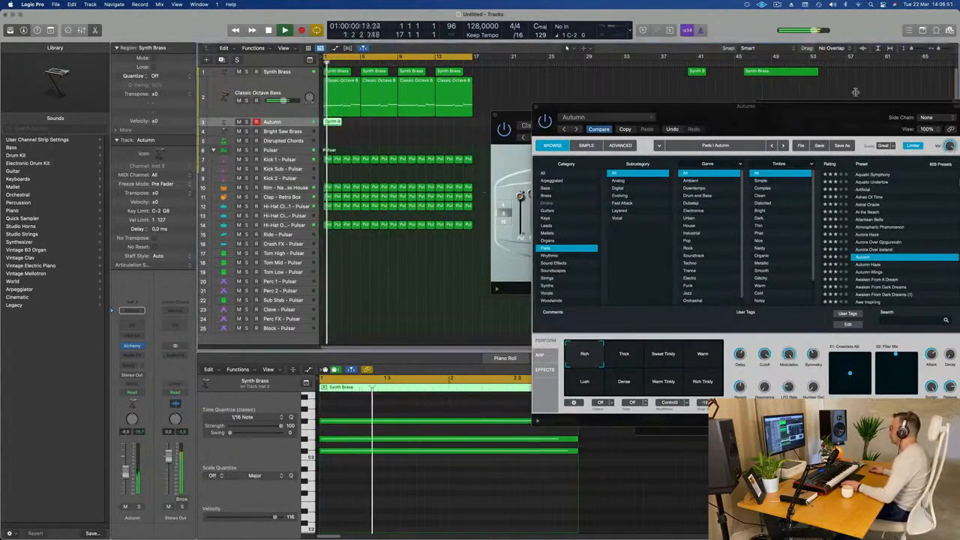
key("space")
left_click_drag(842, 113, 802, 128)
left_click(596, 199)
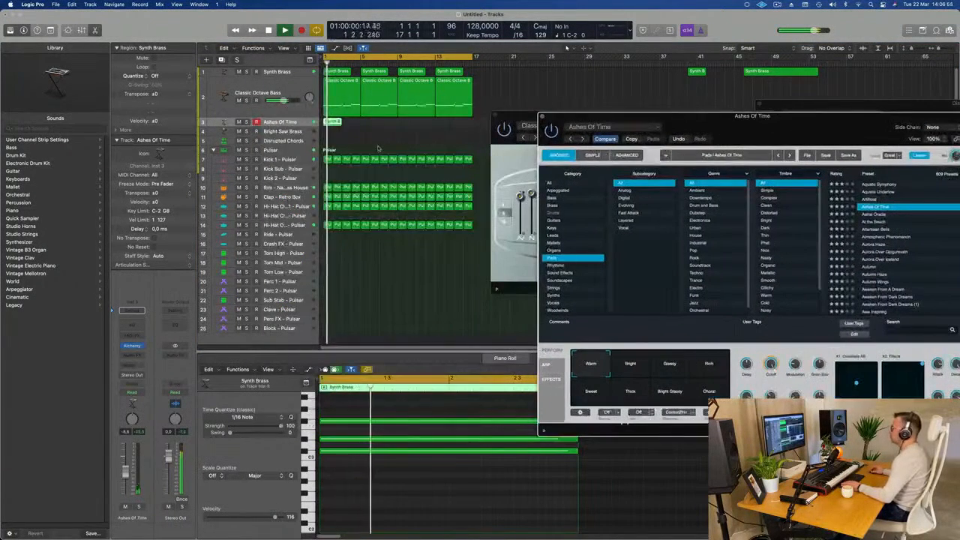
- Repeat the two-bar chord region on the Ashes Of Time track through bar 16
mouse_move(332, 122)
left_mouse_down()
mouse_move(352, 132)
mouse_move(331, 123)
left_mouse_up()
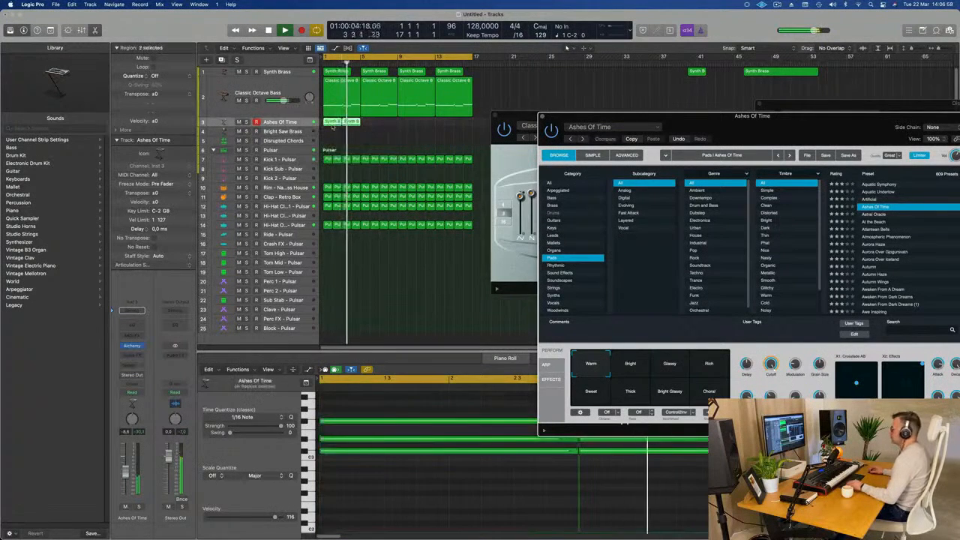
key("super+r")
key("super+r")
key("super+r")
- Audition the Bright, Rich and Glassy snapshots of Ashes Of Time against the track and settle on Bright
left_click_drag(606, 133, 326, 108)
left_click(359, 345)
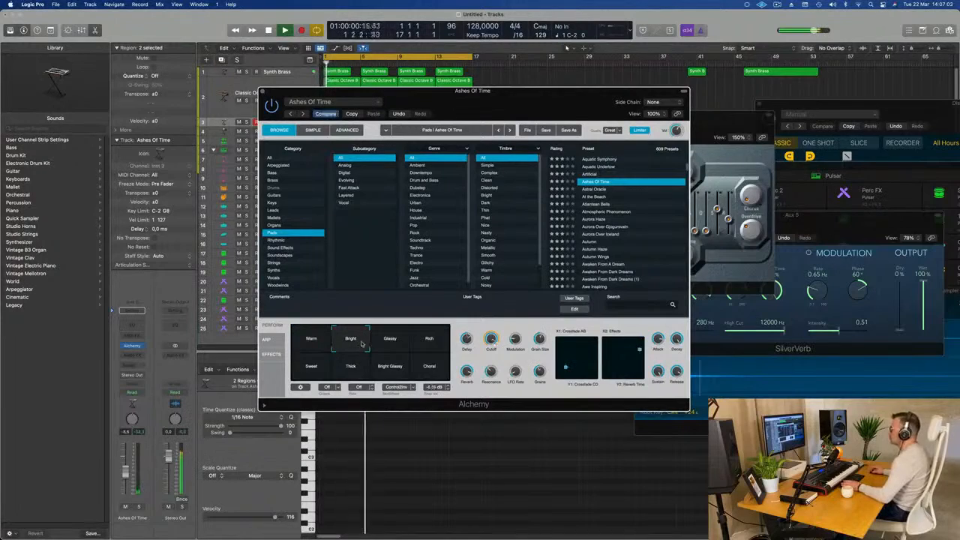
left_click_drag(471, 107, 512, 104)
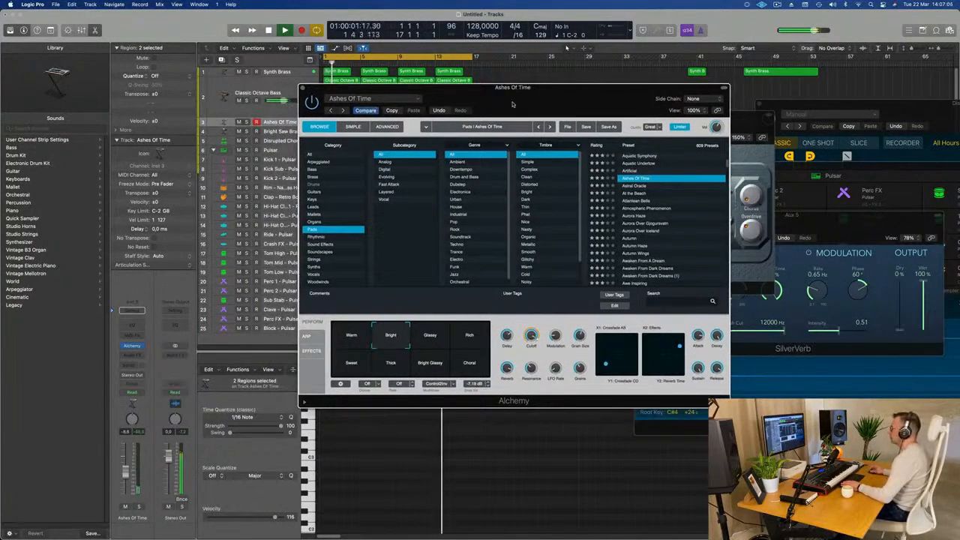
left_click_drag(408, 87, 598, 105)
left_click(462, 122)
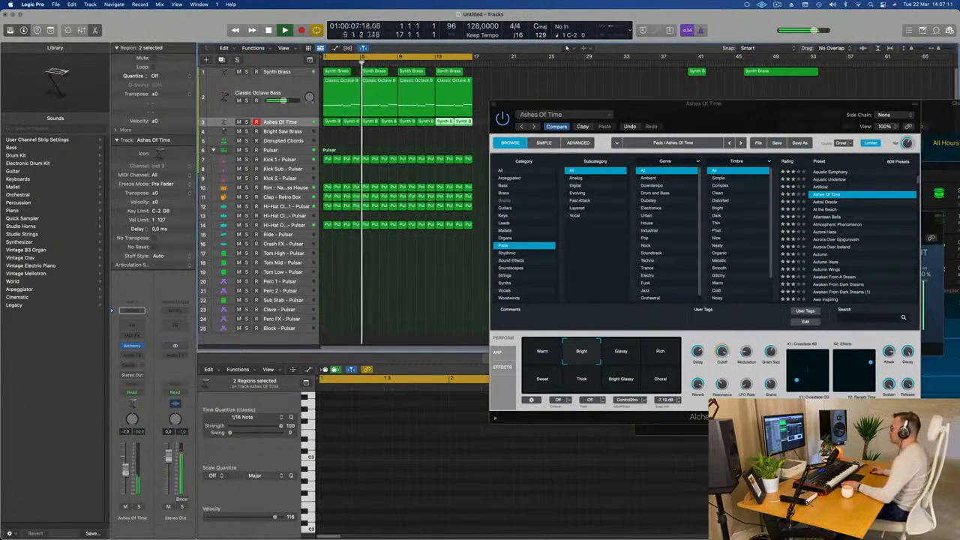
left_click(662, 352)
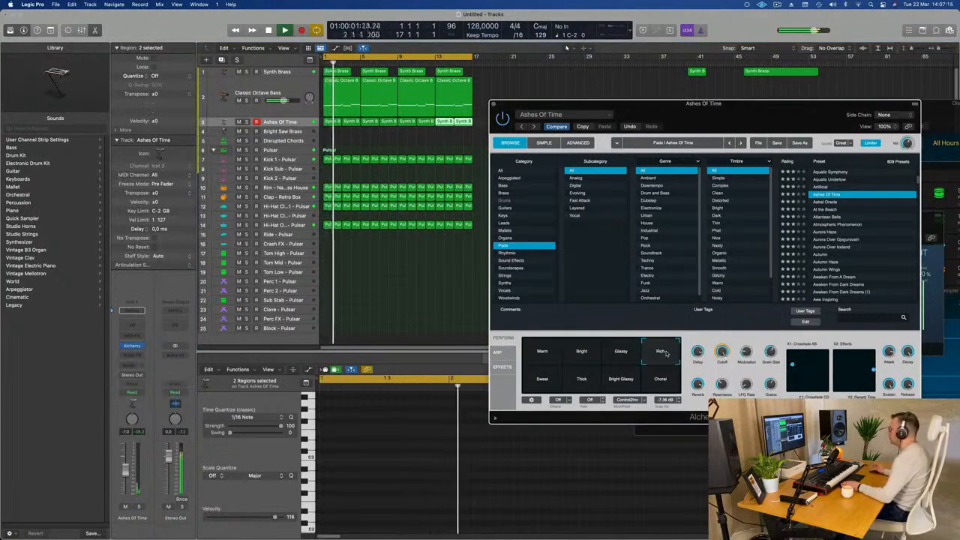
key("Return")
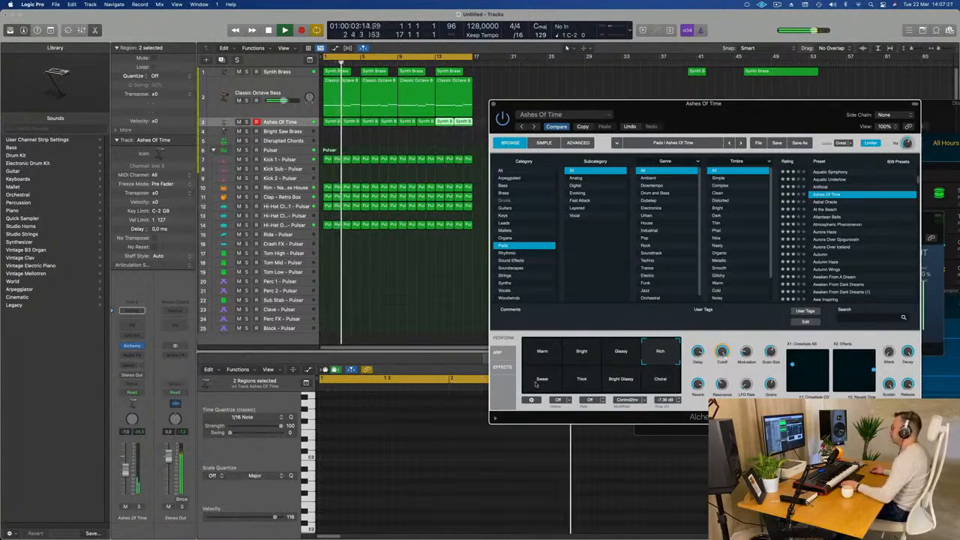
key("Return")
left_click(617, 351)
left_click(575, 352)
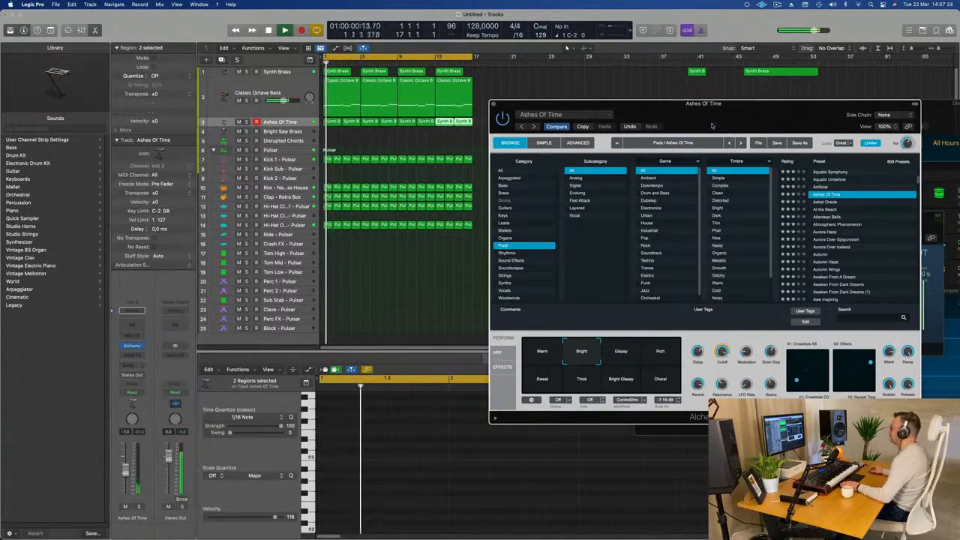
left_click_drag(713, 126, 777, 118)
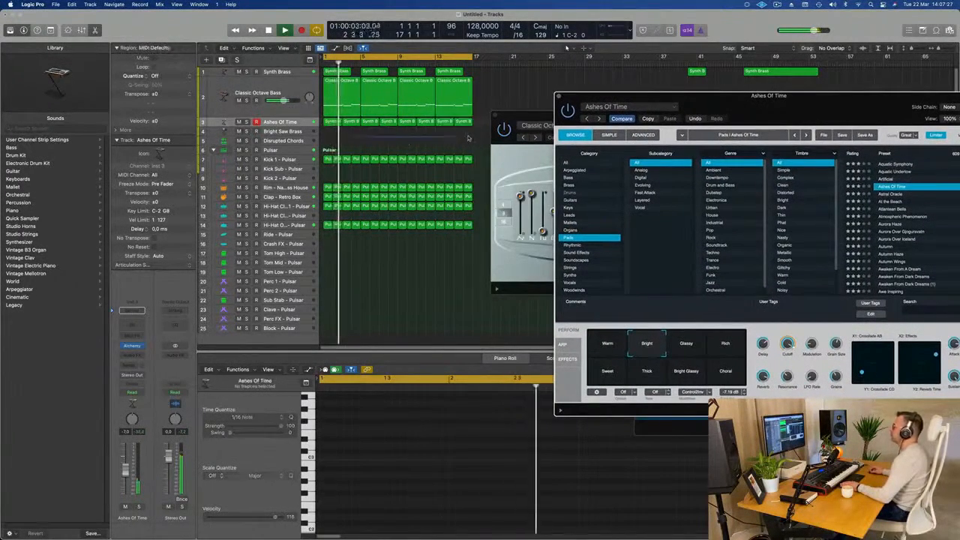
- Delete the repeated chord regions and extend the remaining region and its three notes to four bars
left_click_drag(360, 140, 482, 119)
key("Delete")
key("space")
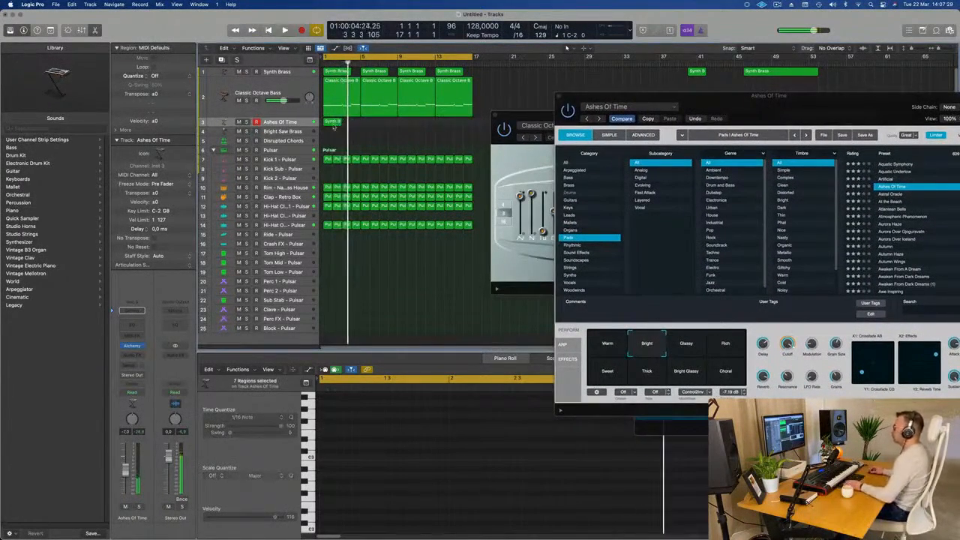
left_click(334, 122)
left_click_drag(341, 124, 359, 124)
left_click_drag(537, 417, 708, 450)
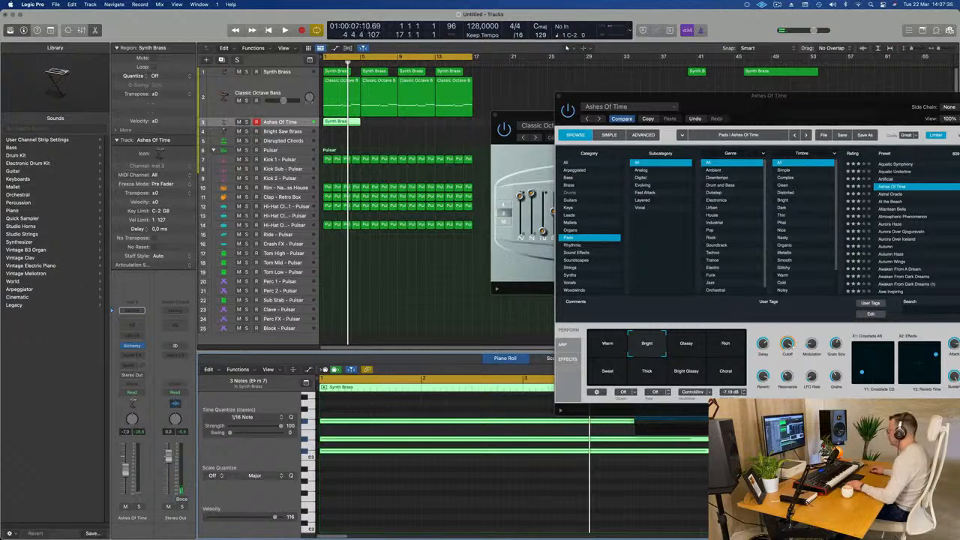
- Repeat the four-bar chord region through bar 16 and lower the Ashes Of Time track's volume to -10.2 dB
key("space")
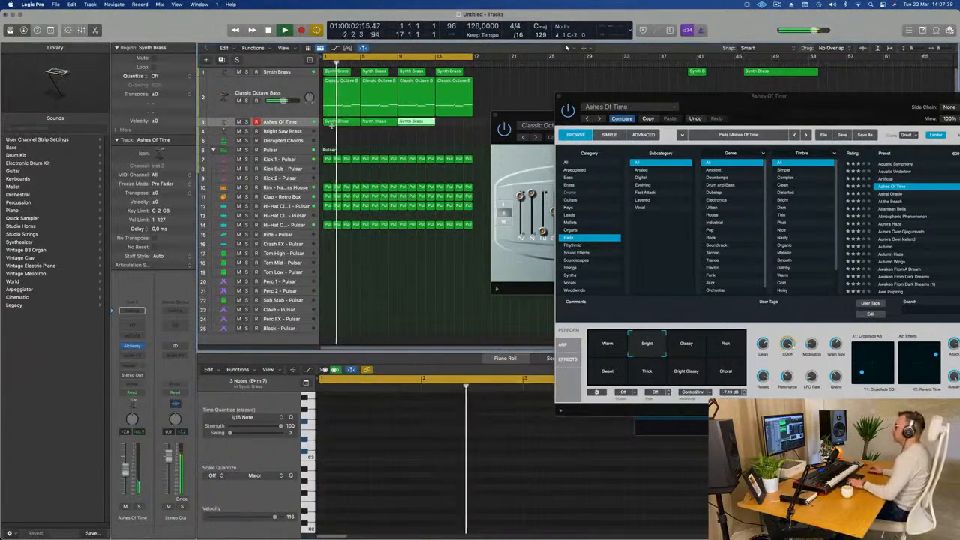
left_click_drag(757, 116, 623, 160)
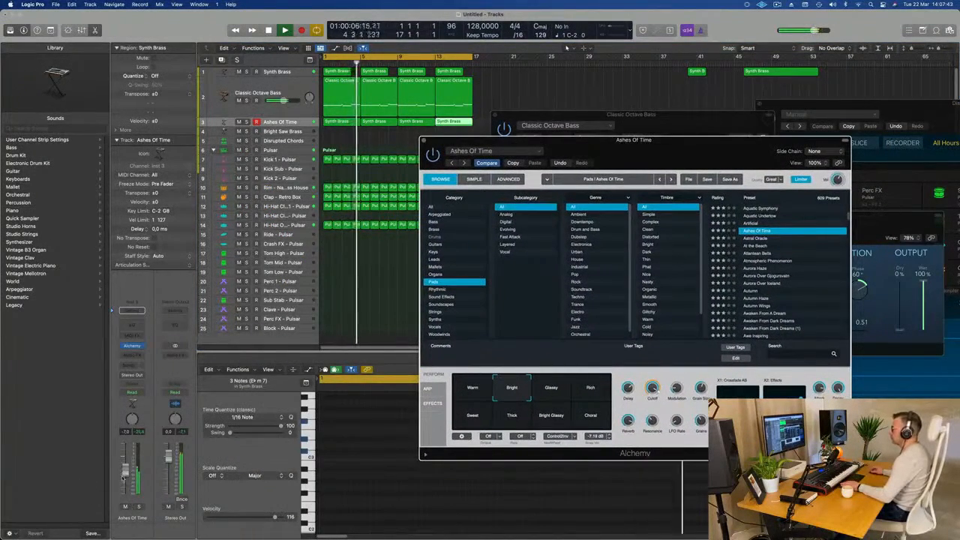
left_click_drag(125, 470, 125, 473)
key("space")
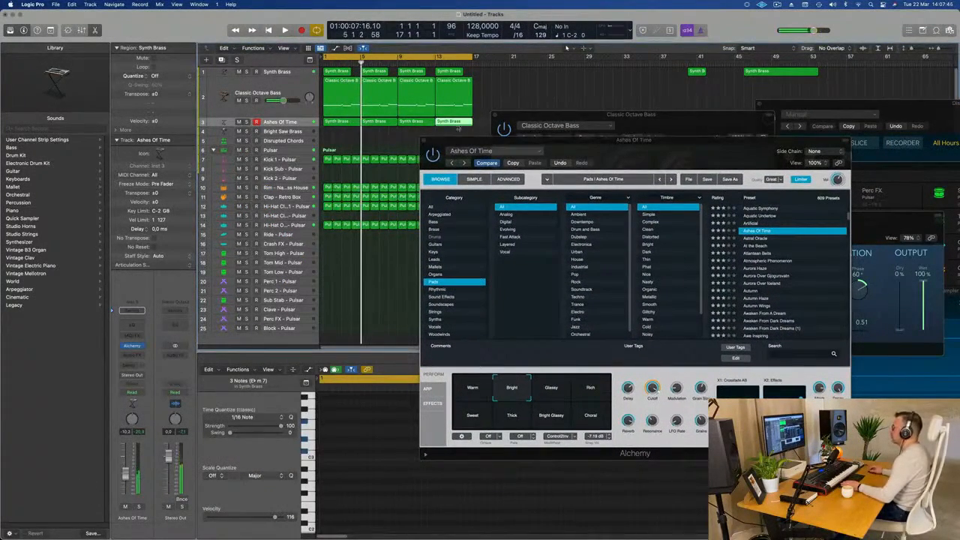
- Transpose all notes in the four chord regions down one octave and play the result
left_click_drag(471, 127, 345, 123)
left_click(381, 485)
key("super+a")
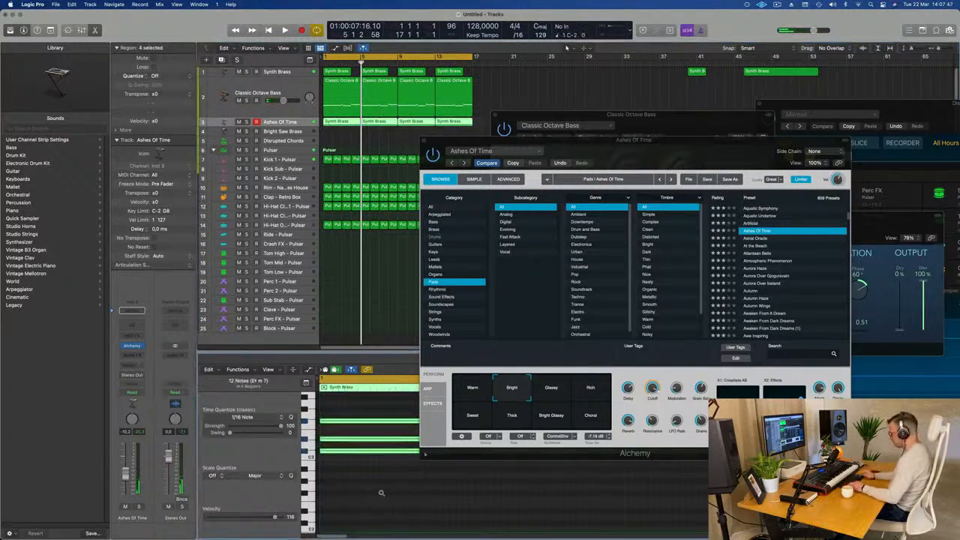
key("shift+alt+Down")
key("space")
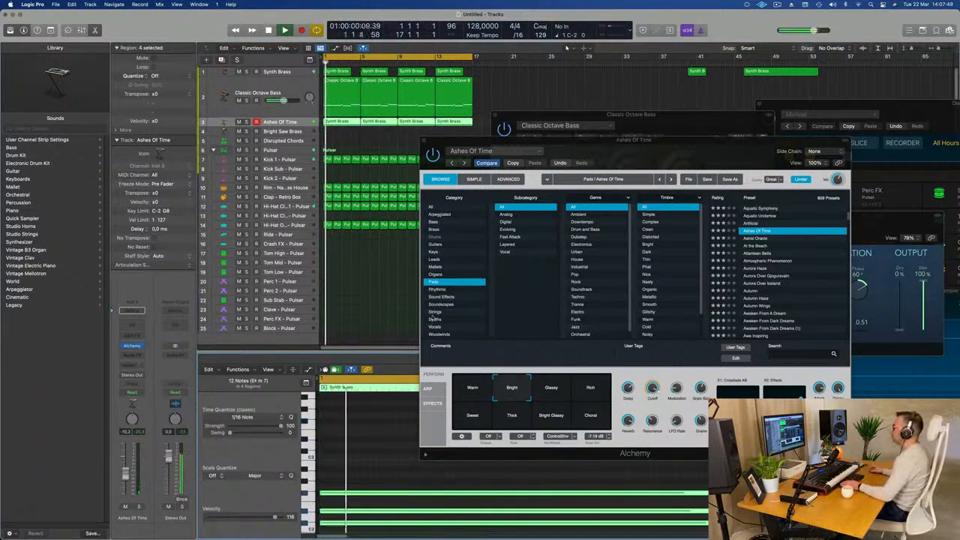
- Add a Channel EQ to the Ashes Of Time track with a low cut at 216 Hz and 12 dB/Oct
left_click_drag(667, 149, 645, 145)
left_click(132, 324)
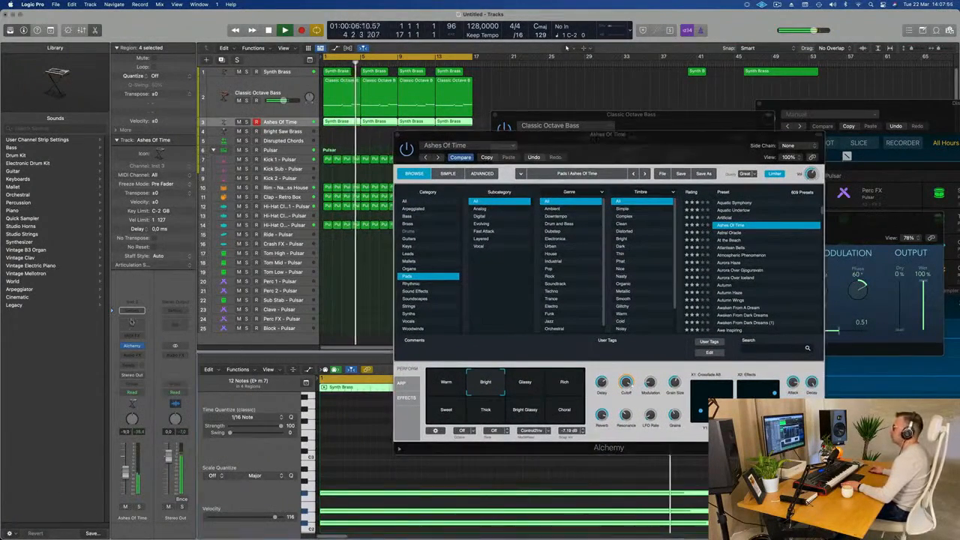
left_click(352, 155)
left_click_drag(366, 177, 564, 197)
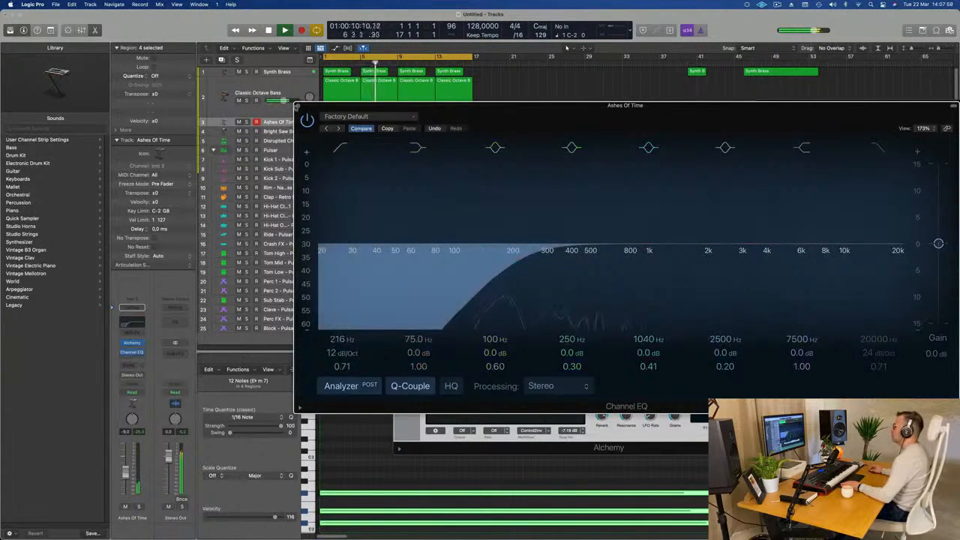
left_click(297, 106)
- Compare the Warm and Choral snapshots, settle on Warm, and raise the Ashes Of Time track's volume to about -3.5 dB
left_click_drag(484, 389, 438, 387)
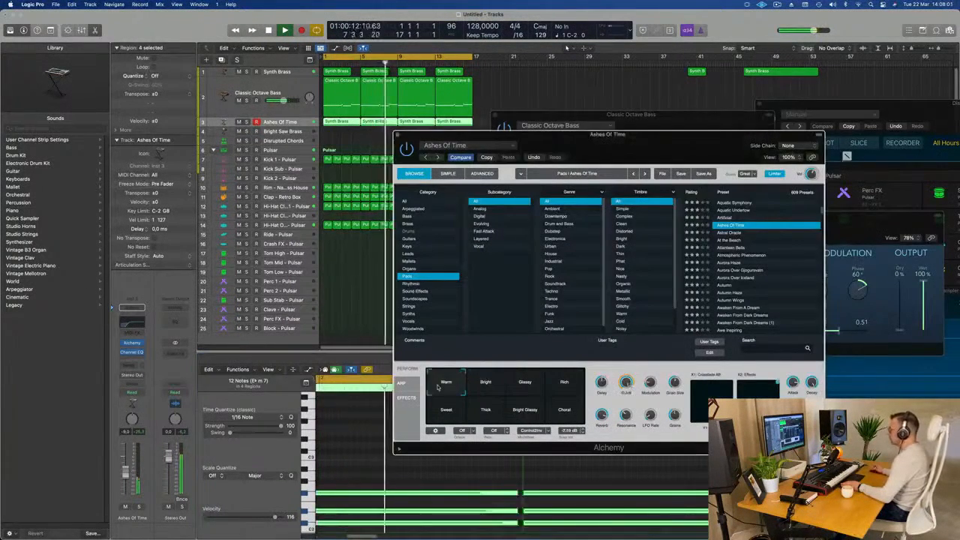
left_click(559, 414)
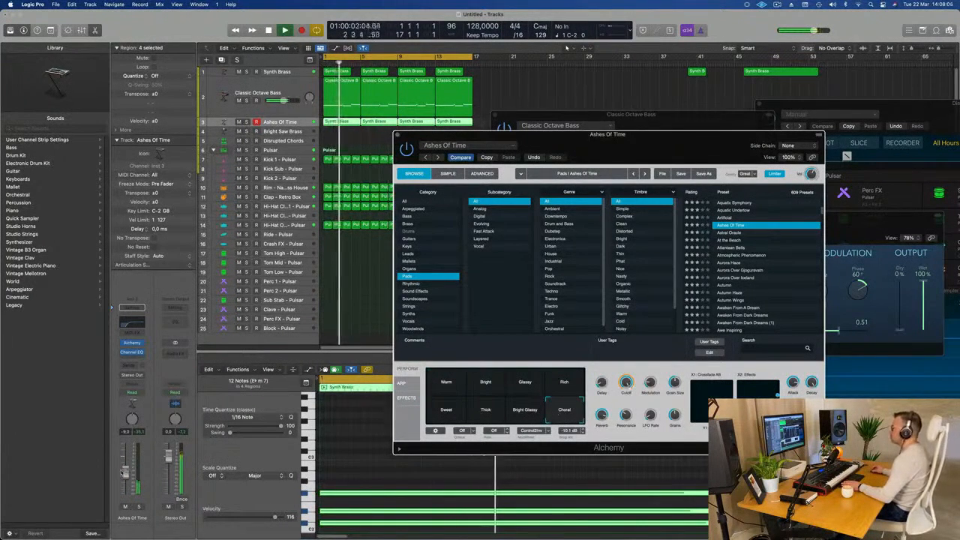
left_click_drag(126, 473, 126, 466)
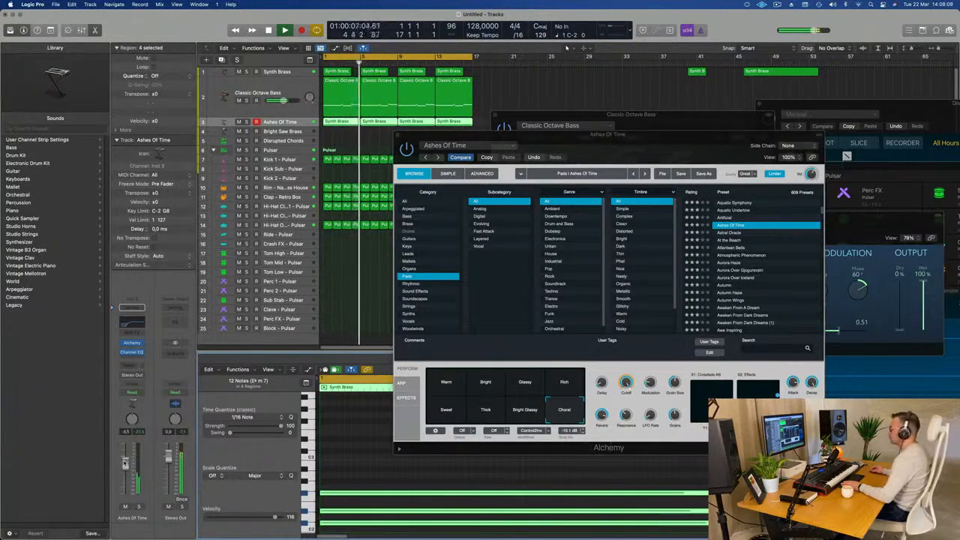
left_click(440, 389)
key("space")
key("space")
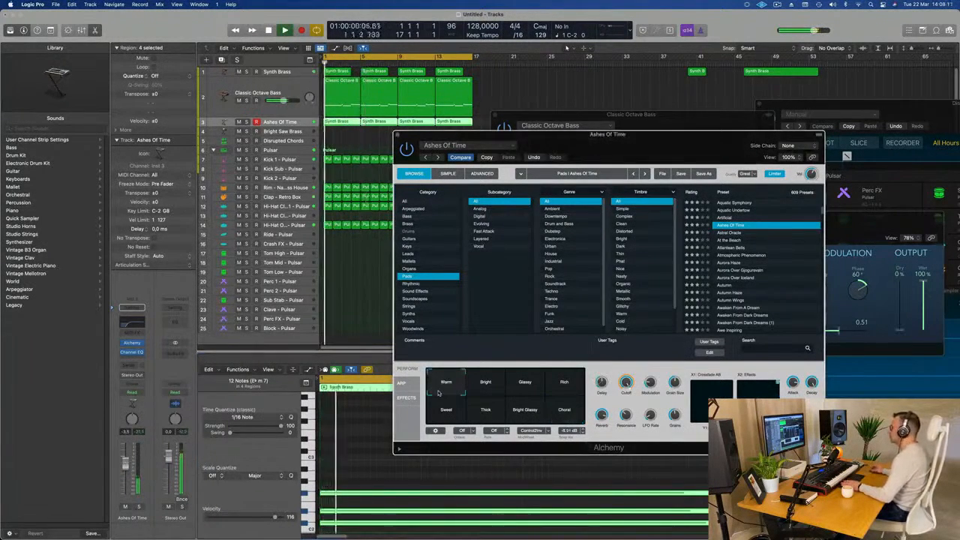
left_click_drag(623, 146, 530, 182)
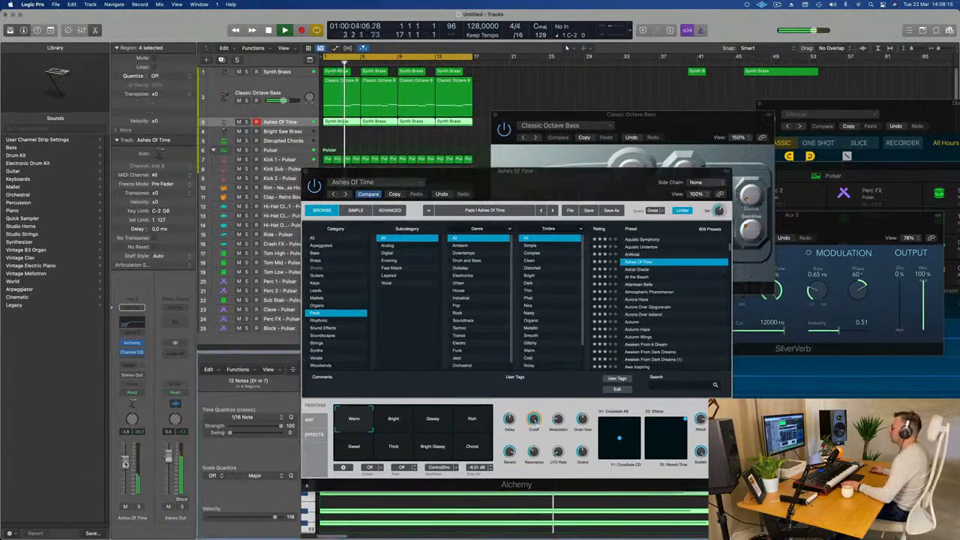
- Choose the Thick variation of the Ashes Of Time pad and lower its track volume to about -9.6 dB
left_click(405, 450)
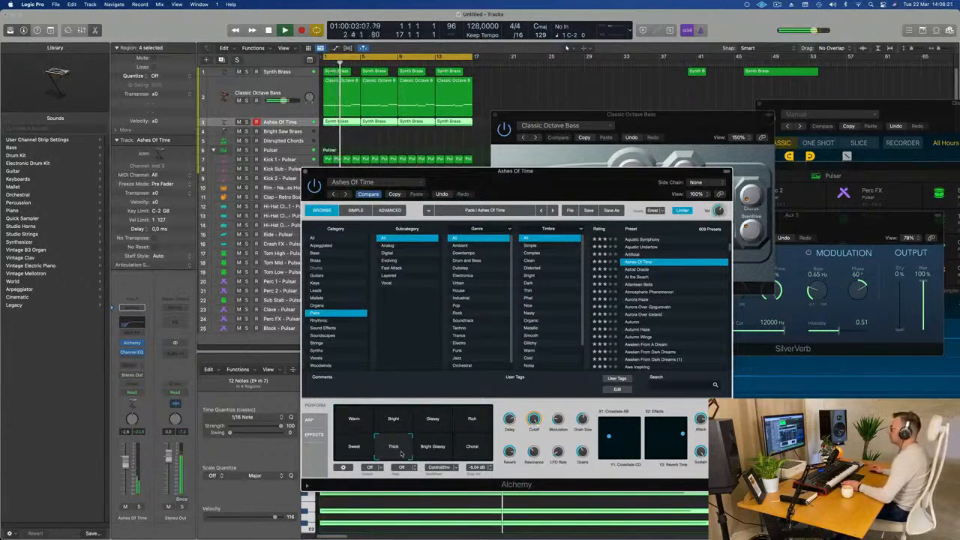
left_click_drag(529, 174, 513, 179)
left_click_drag(125, 473, 125, 476)
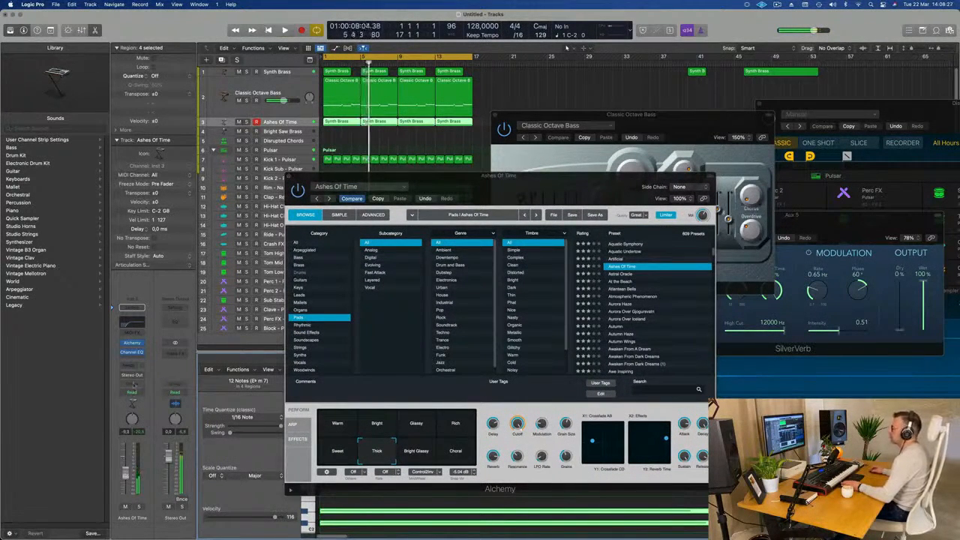
- Add a send to Bus 5 on the Ashes Of Time track and raise its send level
left_click(132, 365)
mouse_move(130, 377)
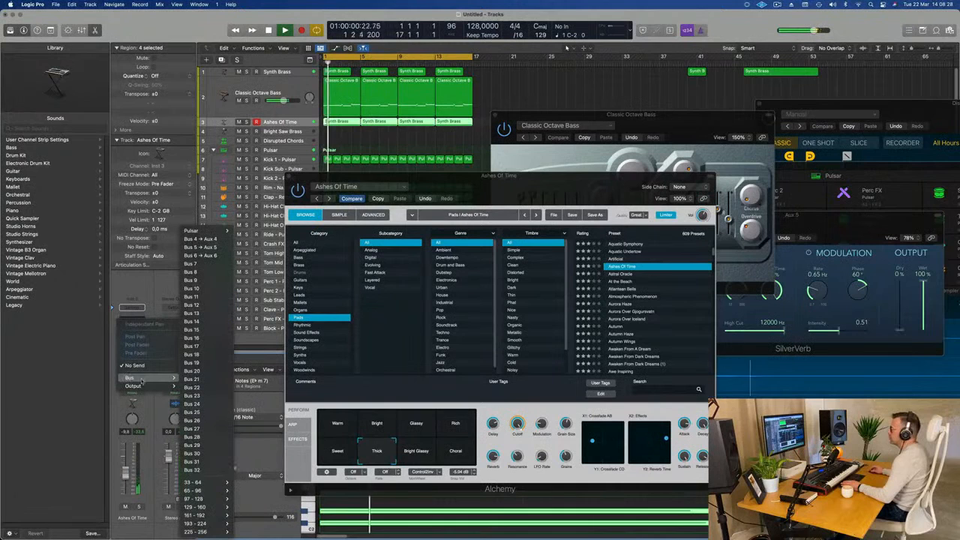
left_click(190, 246)
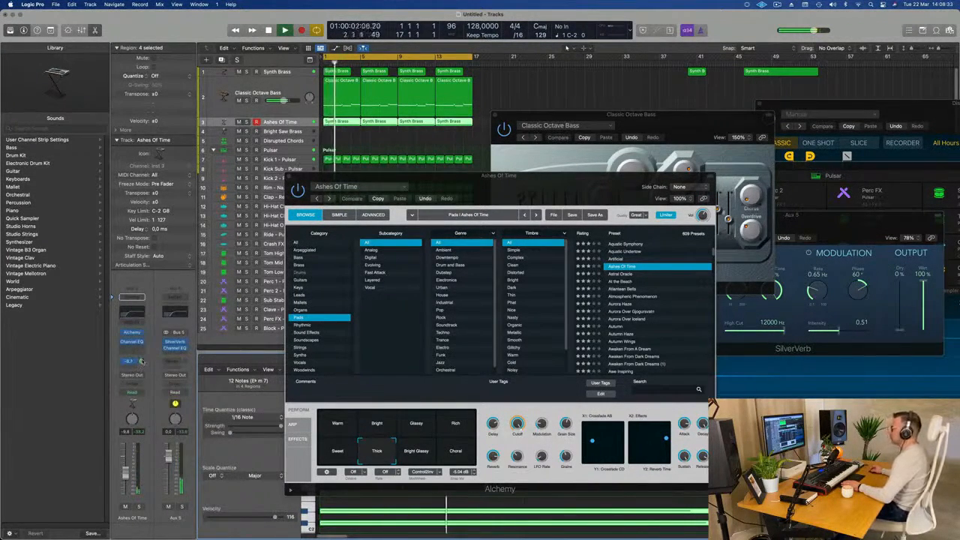
- Close the Ashes Of Time and Classic Octave Bass instrument windows to reveal the arrangement
left_click_drag(519, 190, 453, 217)
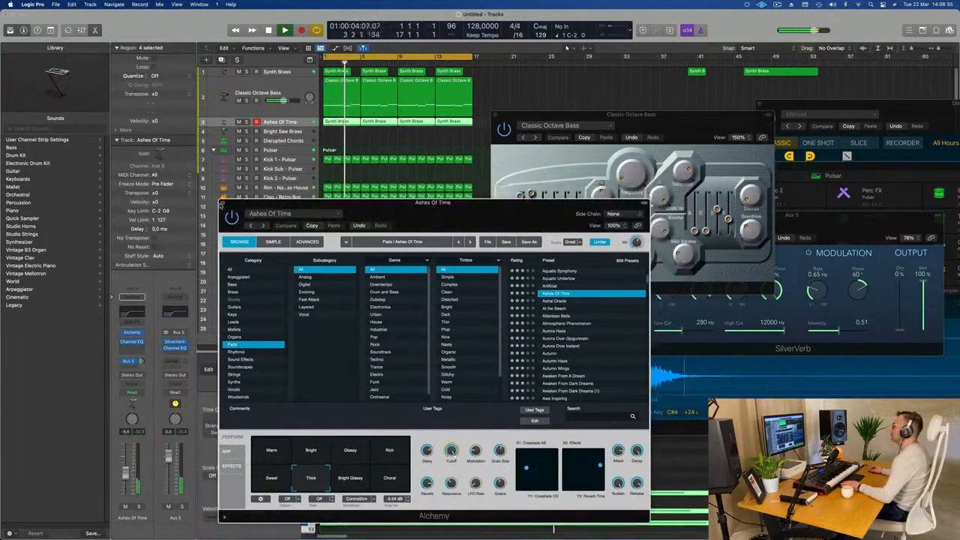
left_click(221, 203)
left_click_drag(495, 117, 429, 142)
left_click(428, 141)
scroll(463, 155, "down", 3)
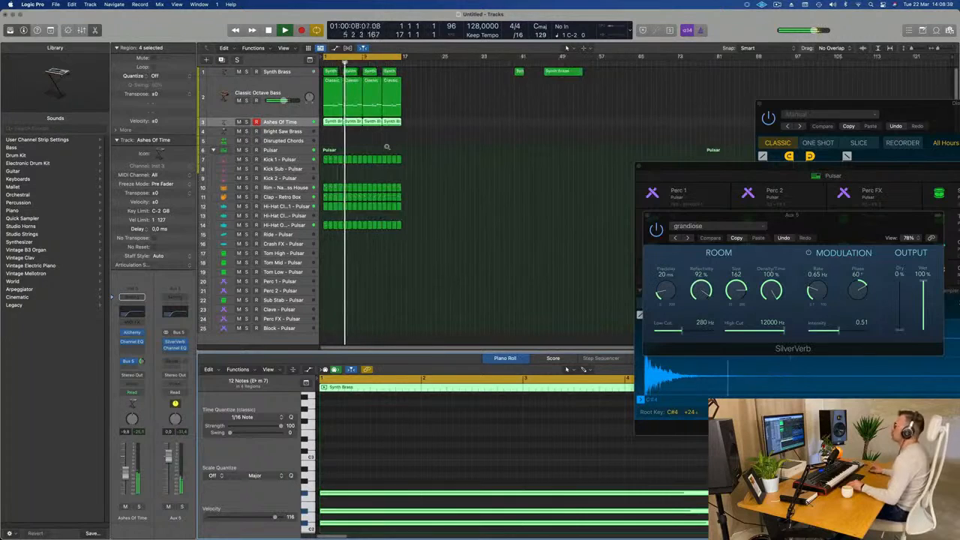
scroll(463, 155, "up", 5)
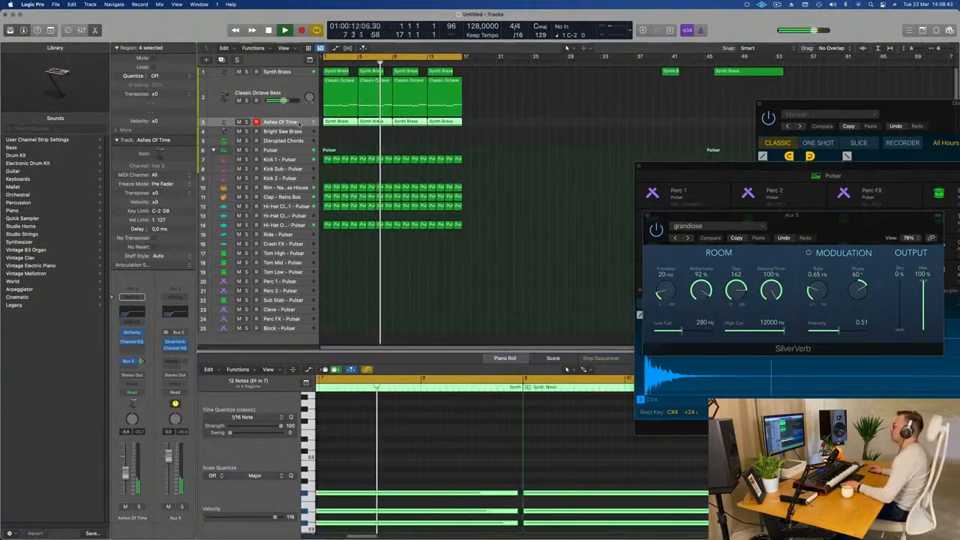
- Duplicate the Ashes Of Time track with its settings and copy the first Synth Brass region onto the new track
key("Return")
key("super+d")
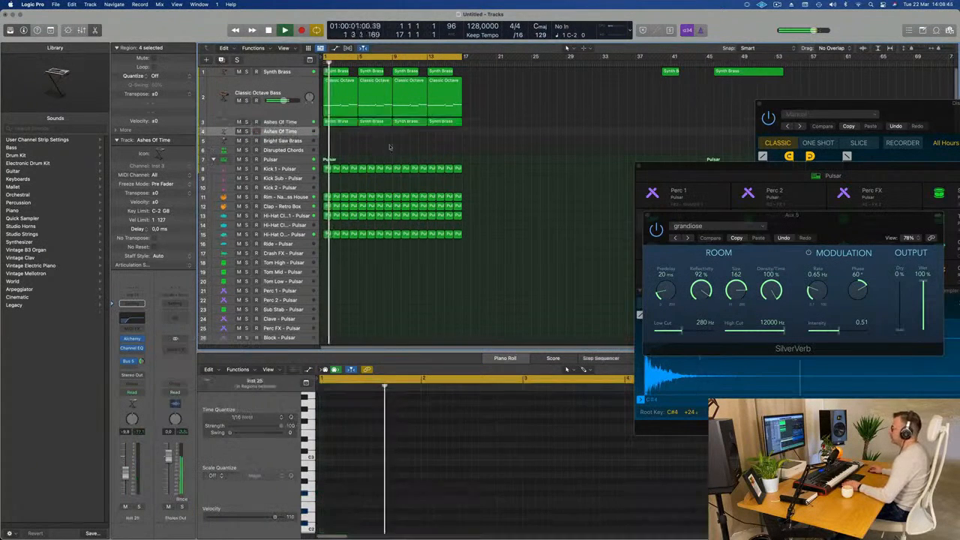
left_click_drag(339, 122, 341, 132)
key("space")
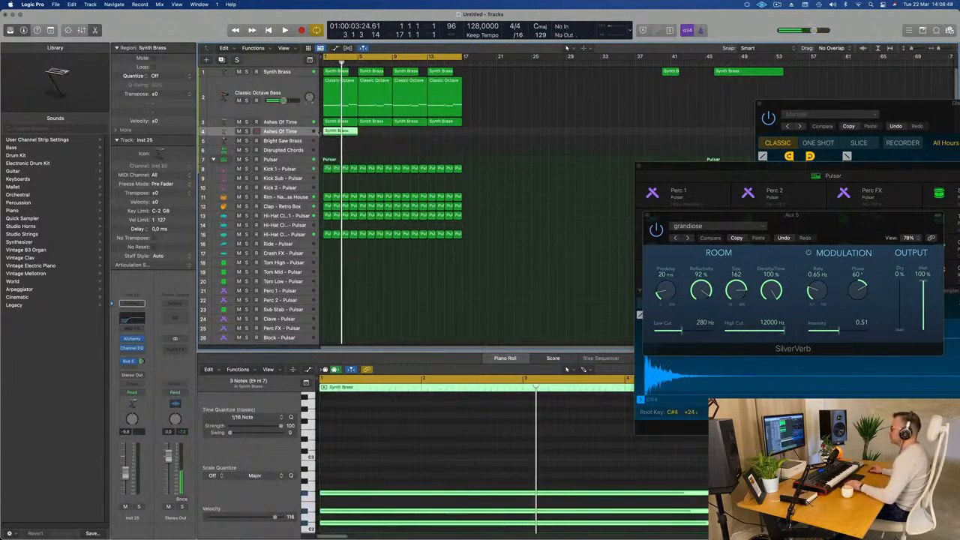
- Repeat the copied Synth Brass region three times to fill bars 1 to 16, and play it back briefly
key("Return")
key("space")
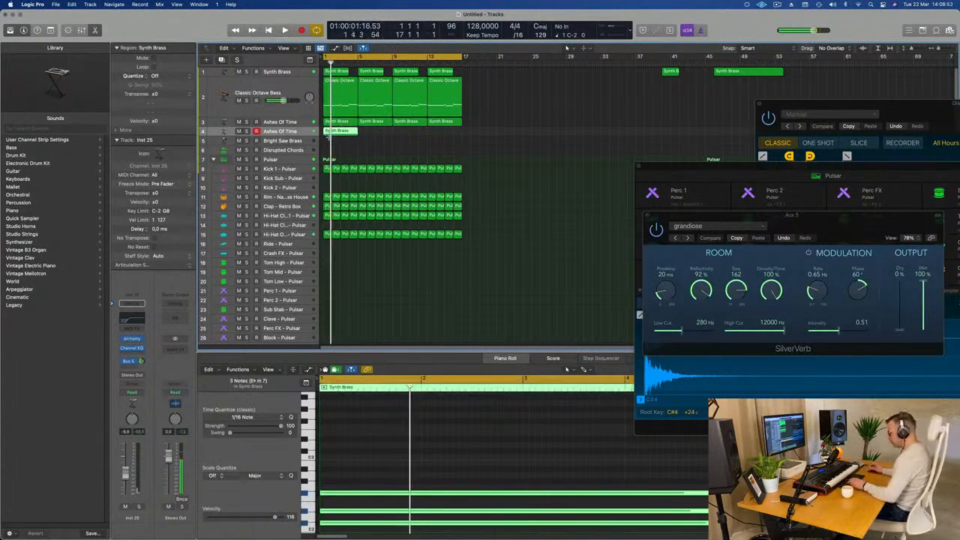
key("super+r")
left_click(300, 134)
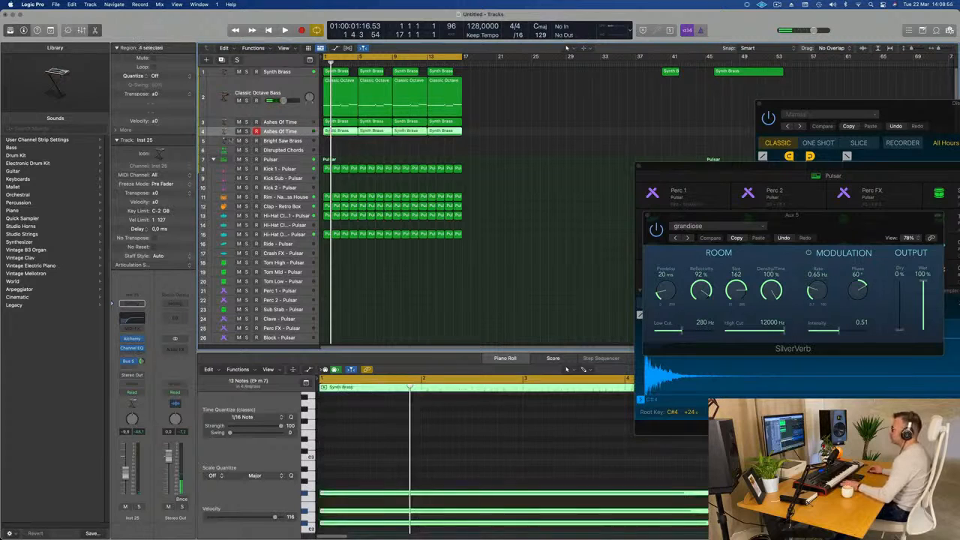
key("space")
key("space")
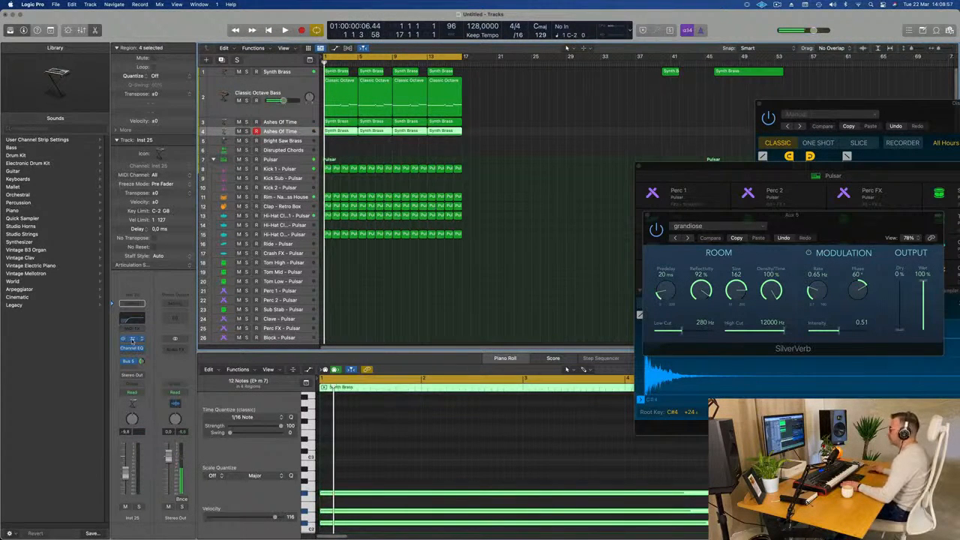
- Open Alchemy on the duplicated track and load the 1970s Analog Arp preset from the Arpeggiated category
left_click(313, 180)
left_click_drag(523, 117, 451, 106)
scroll(576, 187, "down", 10)
scroll(577, 187, "up", 10)
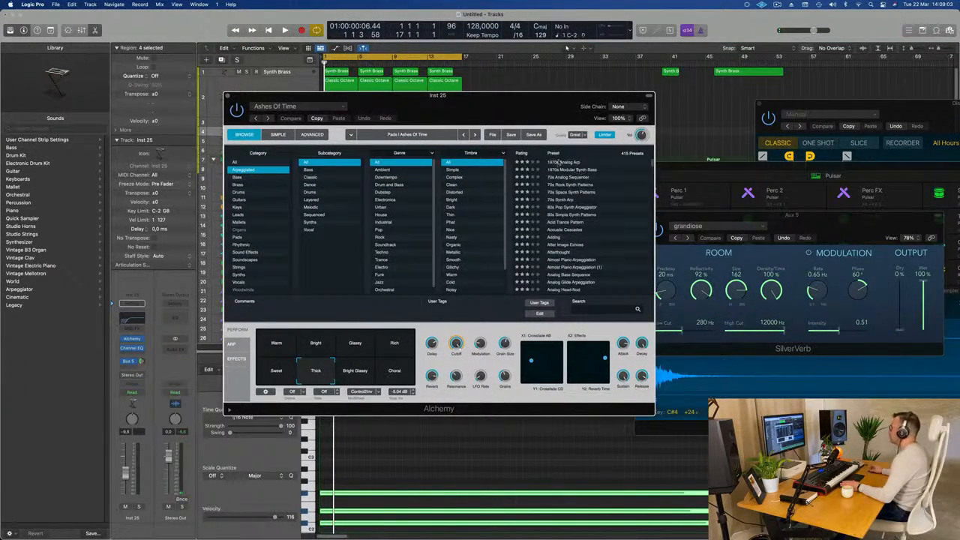
left_click_drag(535, 96, 742, 84)
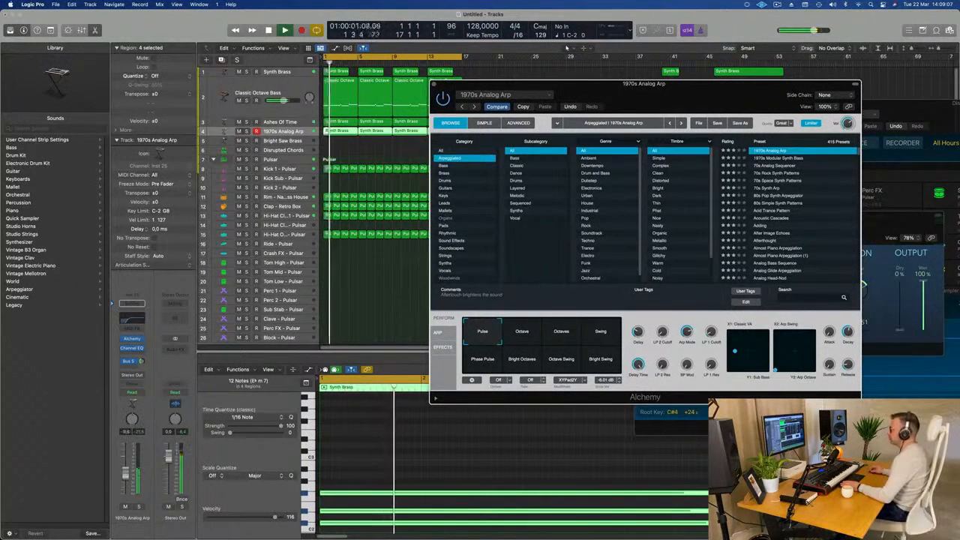
key("space")
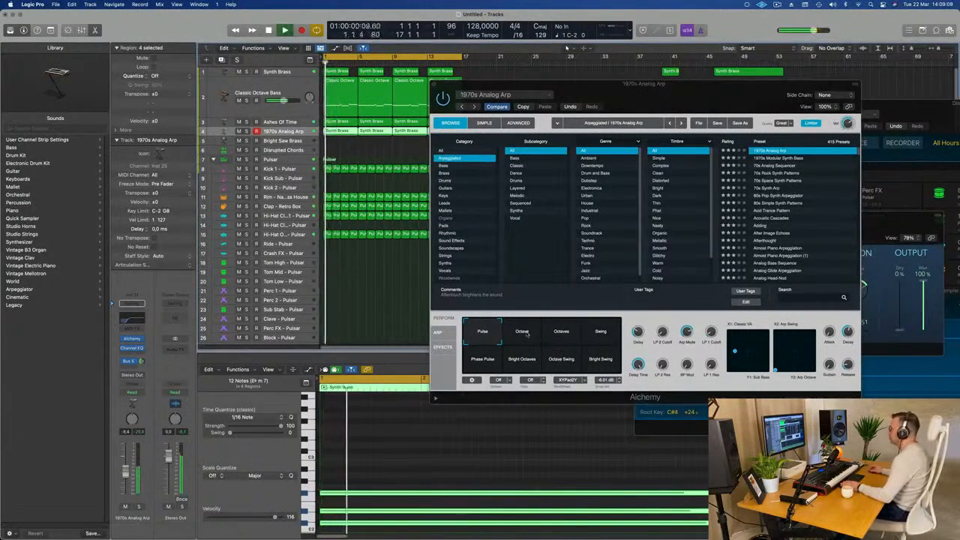
- Audition the 1970s Analog Arp variations from Octave through Bright Swing during playback
left_click(527, 335)
left_click(562, 333)
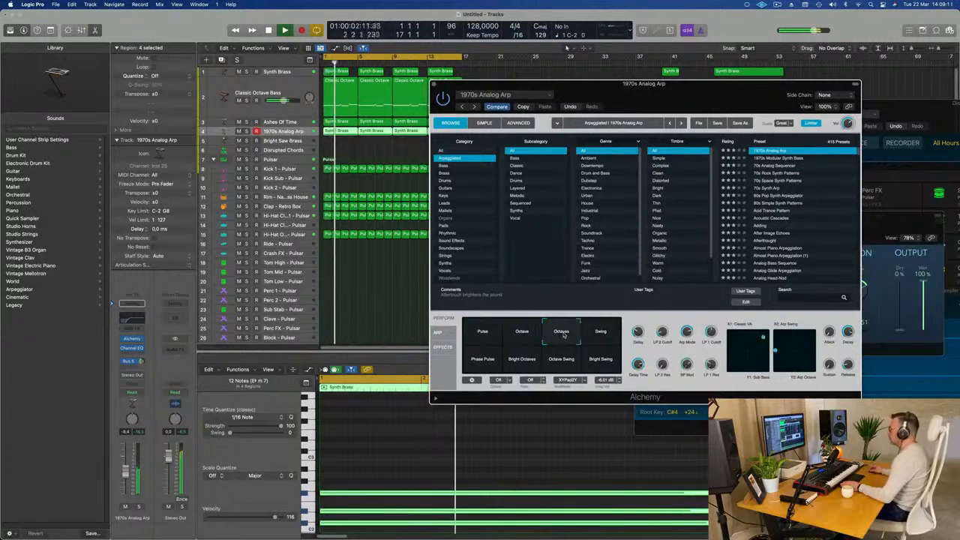
left_click(602, 332)
left_click(486, 360)
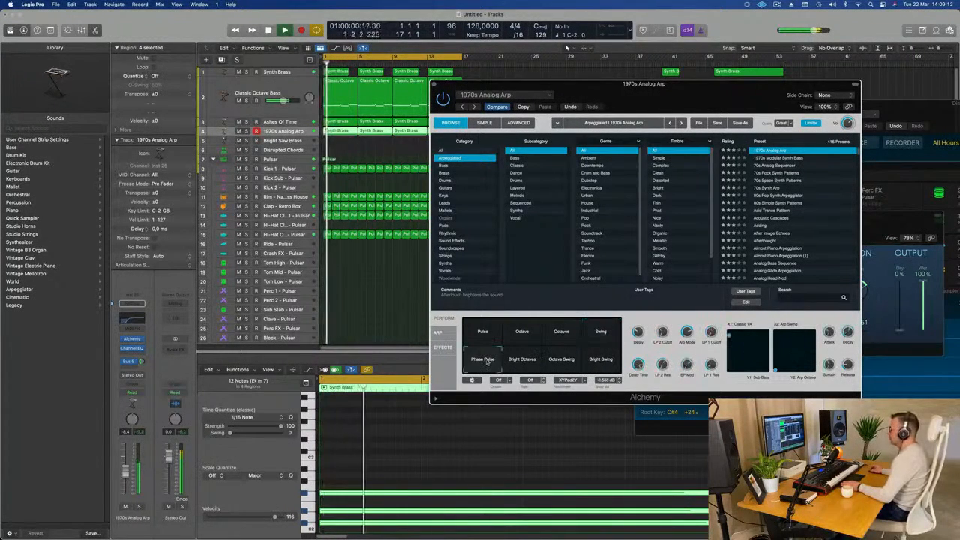
left_click(528, 363)
left_click(560, 361)
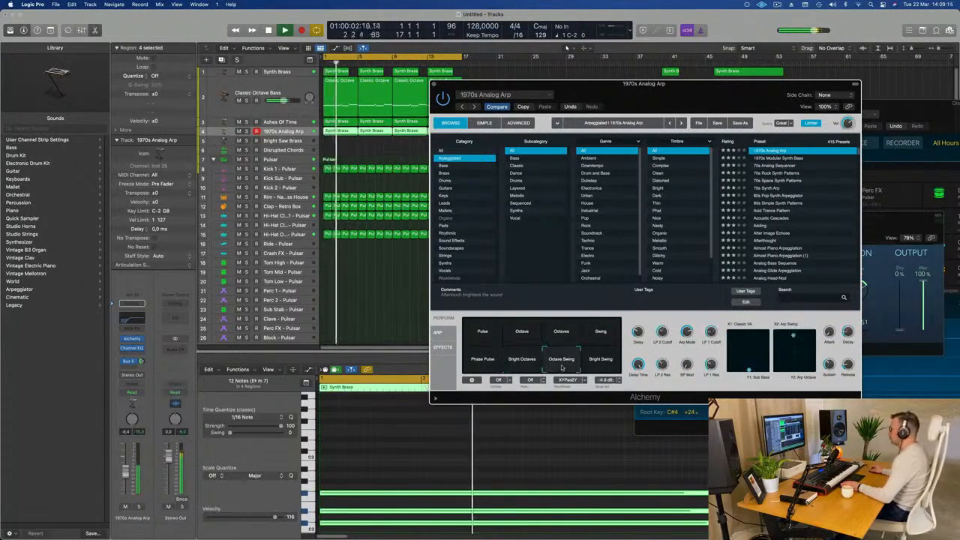
left_click(602, 361)
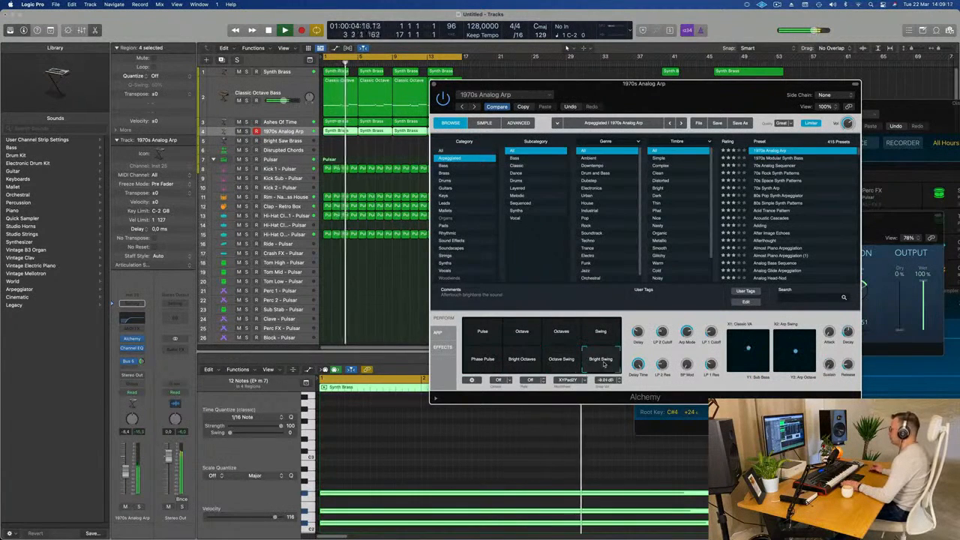
- Load the 1970s Modular Synth Bass preset and audition its Sequence 2, Glide 2, Glide 1 and Wooden variations
left_click(779, 158)
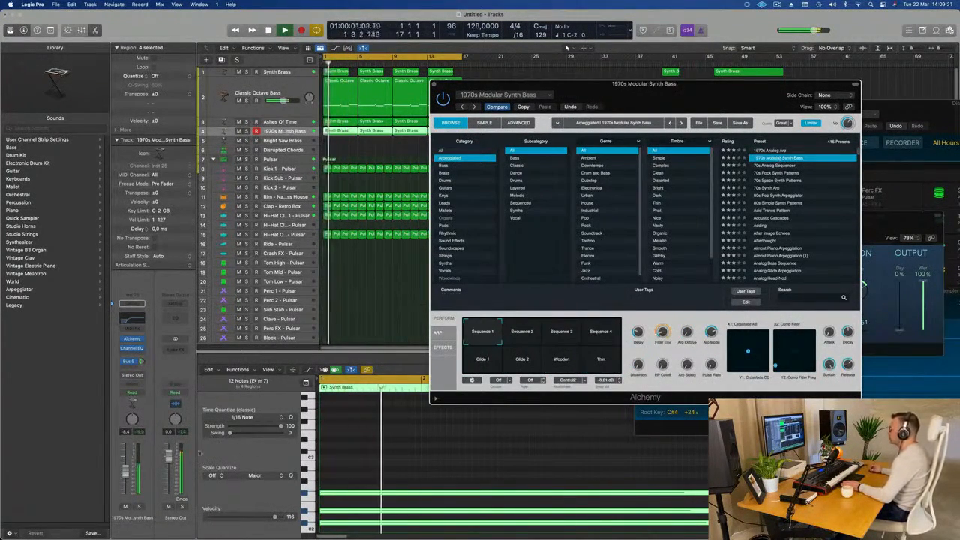
left_click(523, 337)
left_click(522, 360)
left_click(484, 360)
left_click(564, 360)
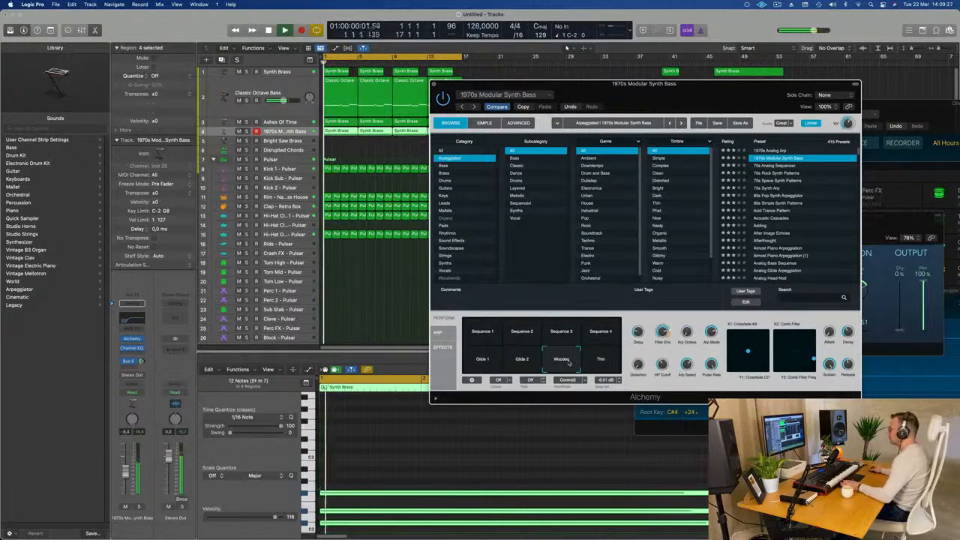
- Try the 70s Analog Sequencer preset, settle on 70s Rock Synth Patterns and reduce its delay
left_click(781, 166)
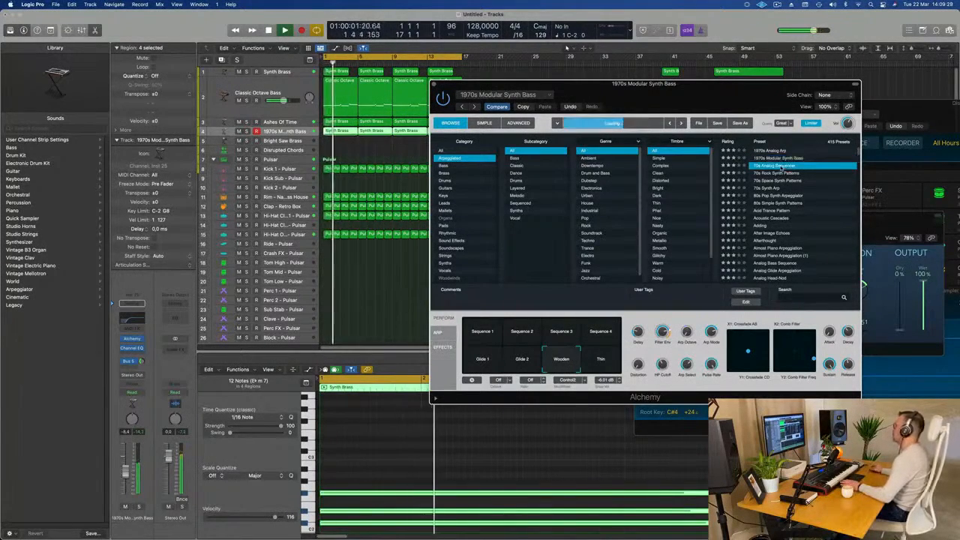
left_click_drag(726, 92, 686, 92)
left_click(674, 173)
key("space")
key("space")
key("space")
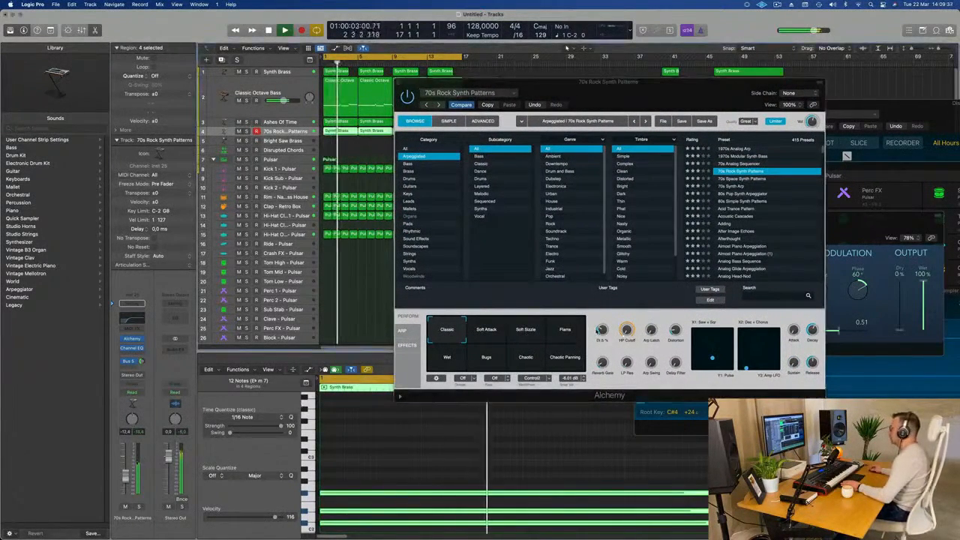
left_click_drag(599, 331, 599, 347)
- Audition all the other 70s Rock Synth Patterns variations, from Soft Attack through Chaotic Panning, and return to Classic
left_click(486, 332)
left_click(530, 334)
left_click(566, 334)
left_click(444, 363)
left_click(491, 363)
left_click(536, 363)
left_click(566, 362)
left_click(526, 334)
left_click(491, 334)
key("space")
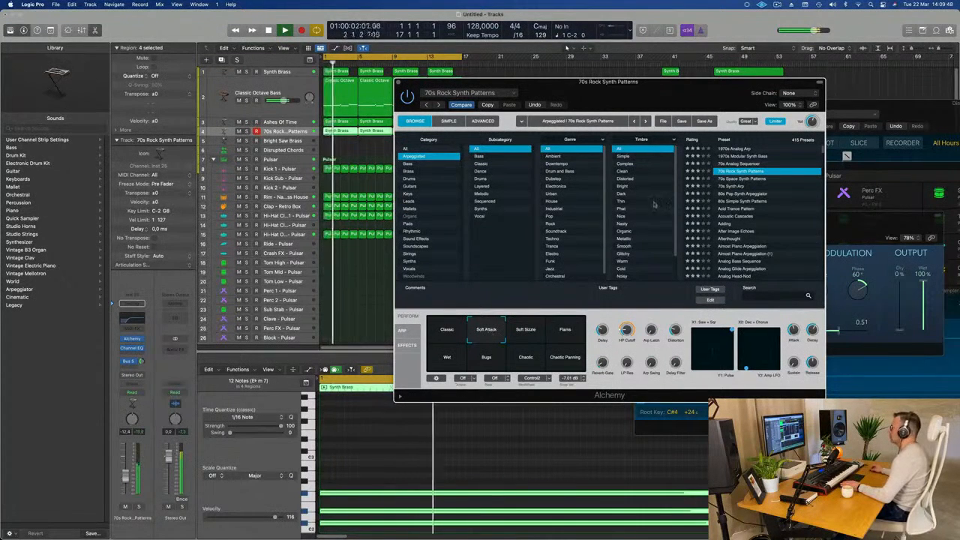
left_click(452, 330)
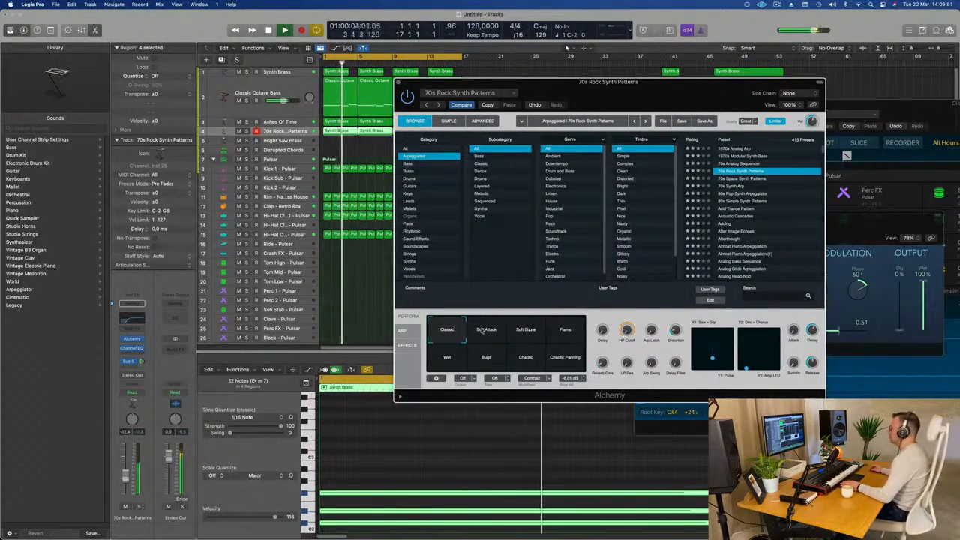
- Show Alchemy's arpeggiator settings and lower the arpeggio track's volume to about -17.4 dB
left_click(403, 331)
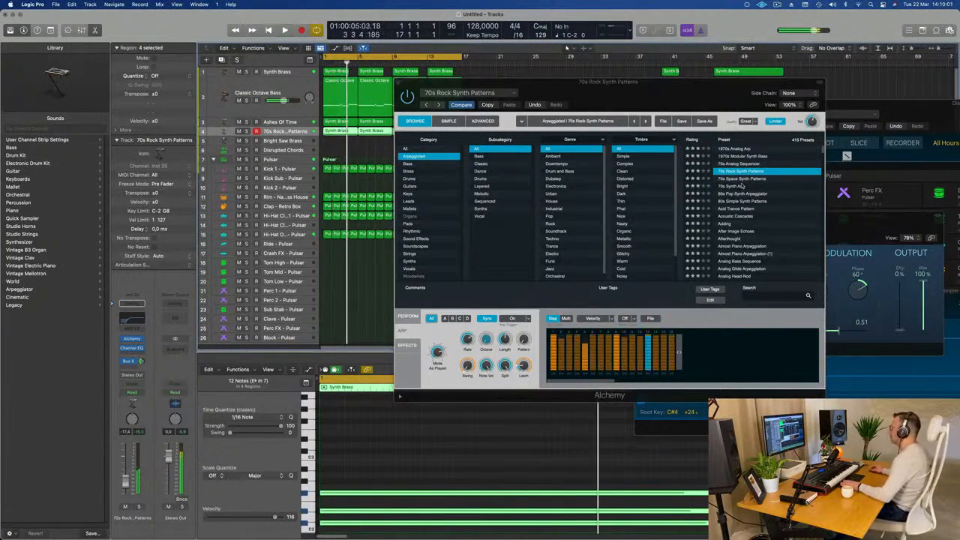
key("space")
key("space")
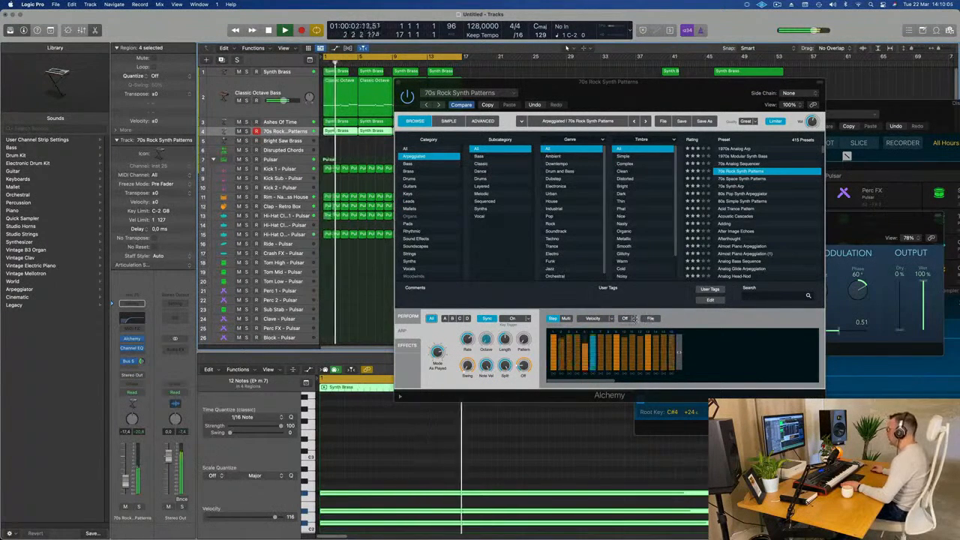
- Examine the arpeggiator pattern's grid value options in both the Step and Multi views
left_click(635, 319)
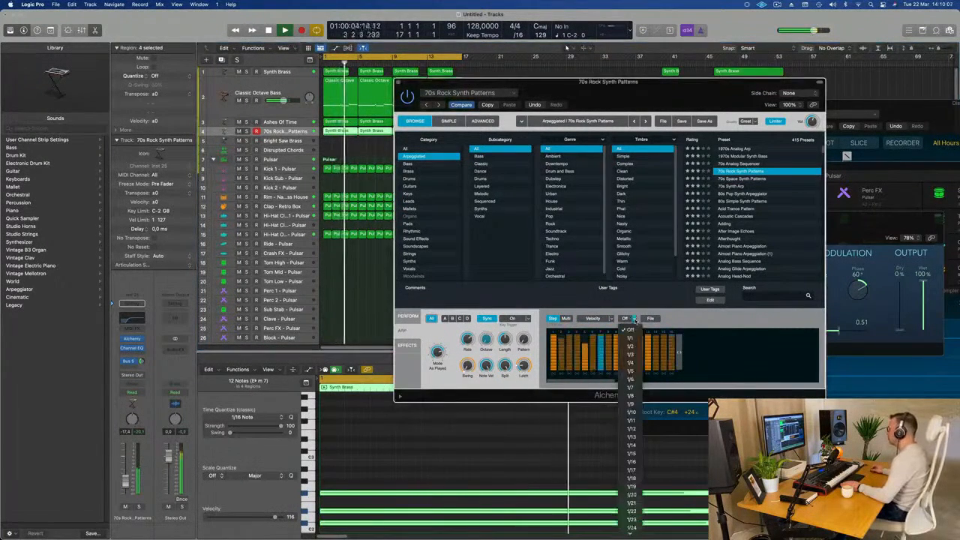
left_click(634, 318)
left_click(633, 318)
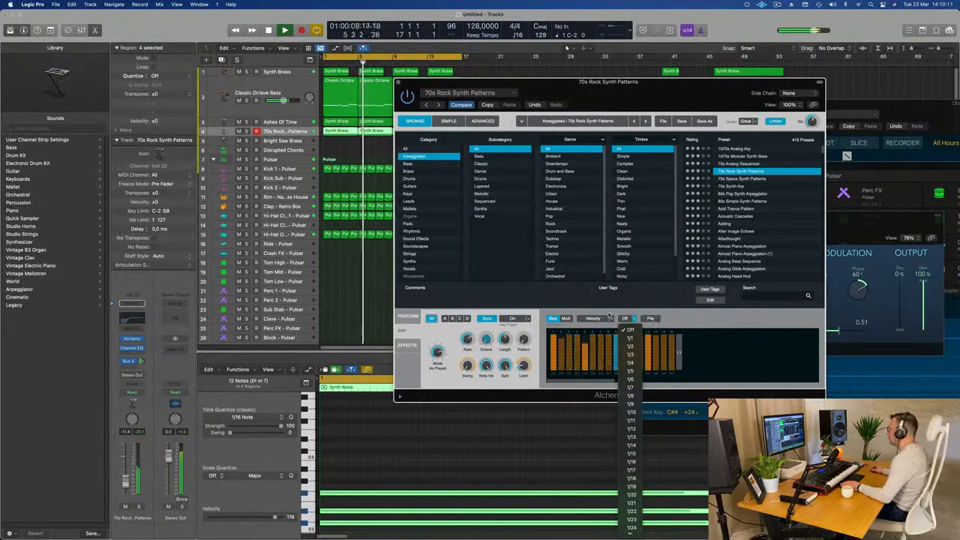
left_click(565, 318)
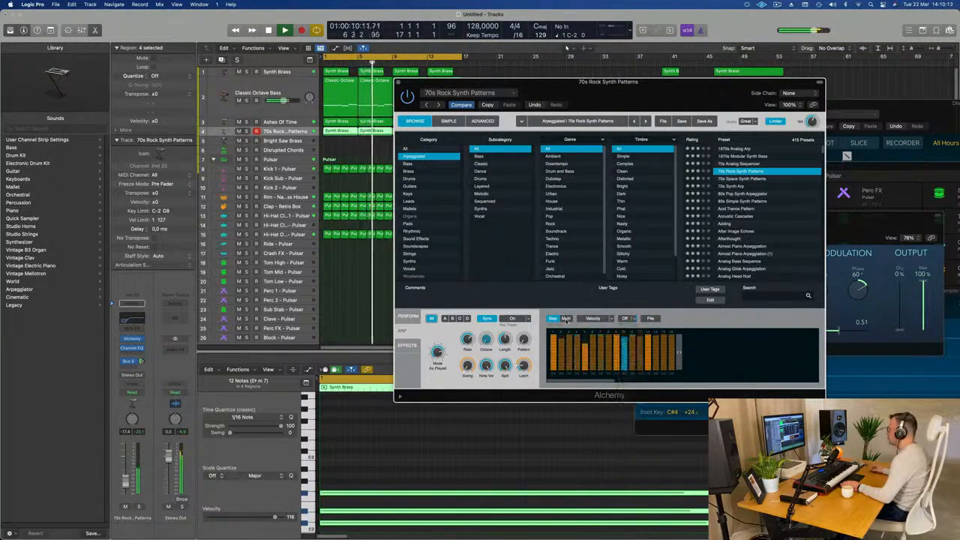
left_click(566, 318)
left_click(634, 319)
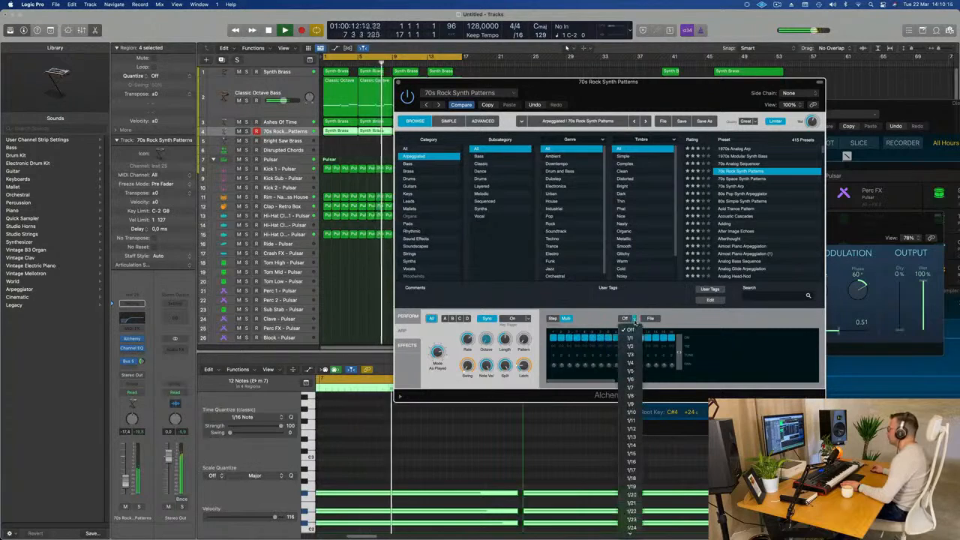
- Load a descending Ramp preset into the arpeggiator pattern and return it to the Step view
left_click(652, 320)
left_click(650, 319)
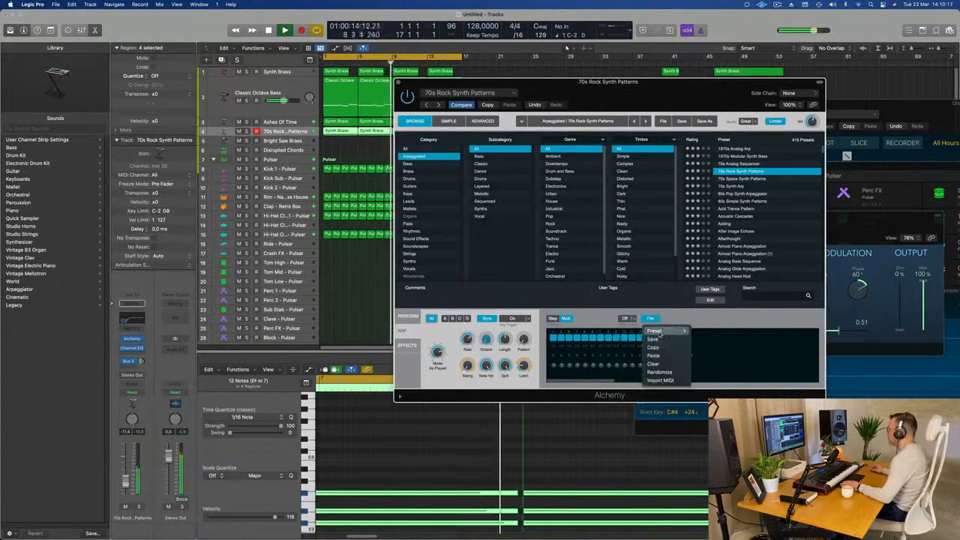
mouse_move(659, 331)
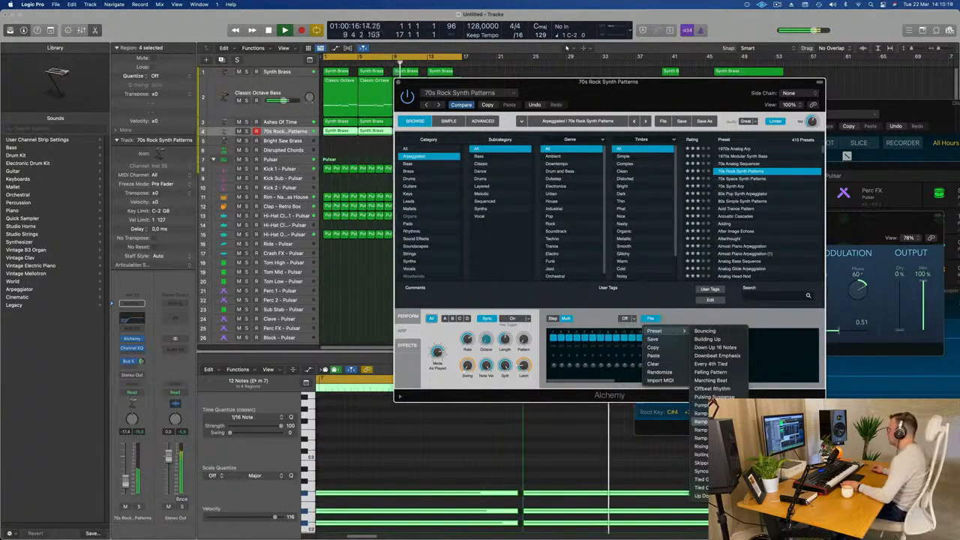
left_click(713, 421)
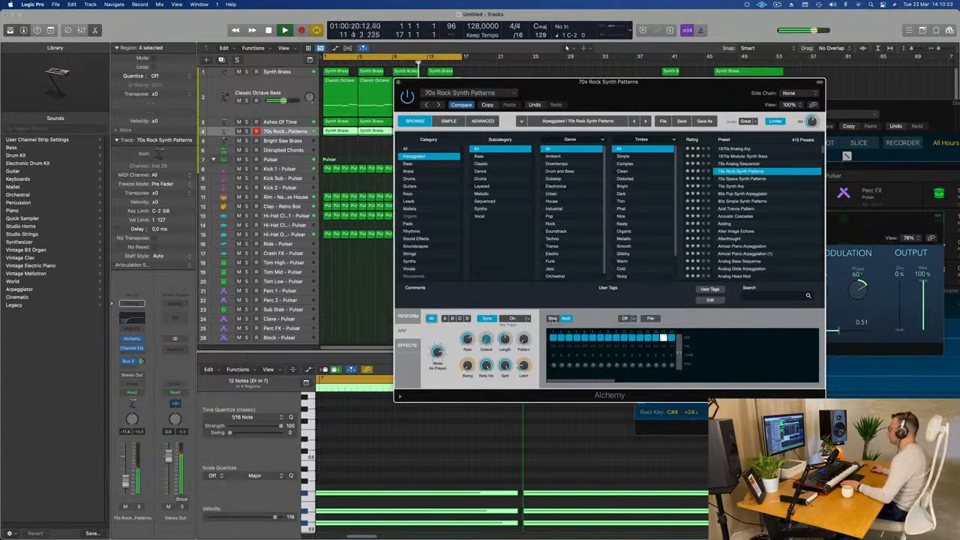
left_click(553, 319)
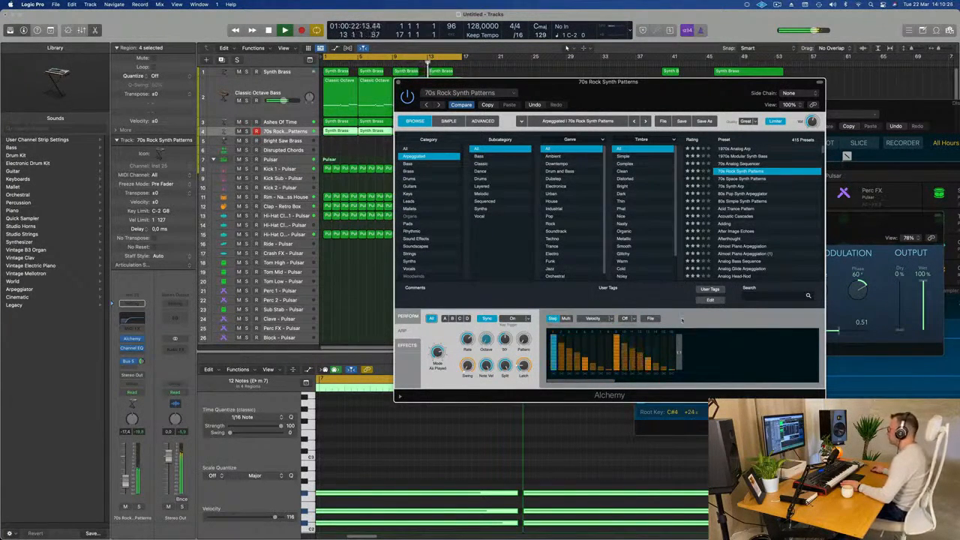
- Audition several arpeggiator pattern presets in Alchemy, including Rolling and Every 4th Tied
left_click(650, 318)
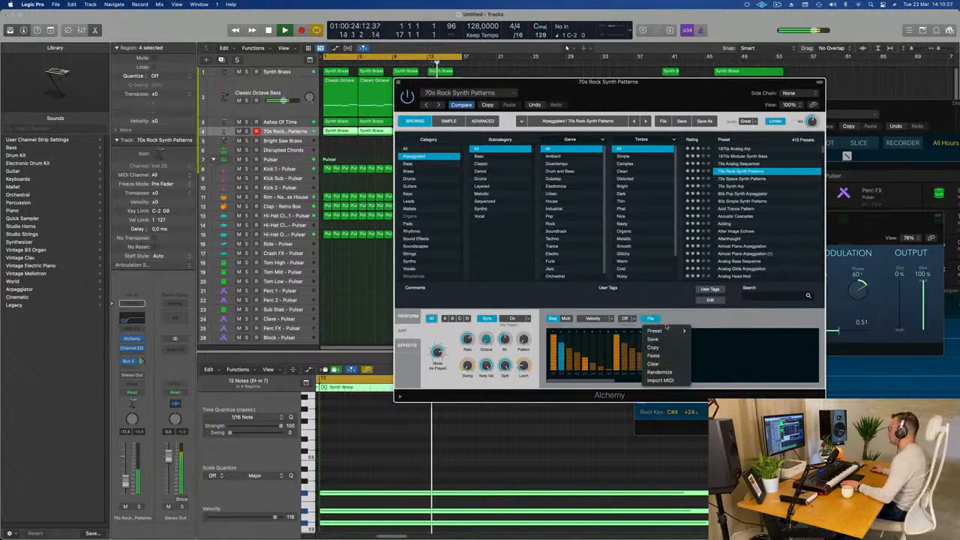
mouse_move(664, 331)
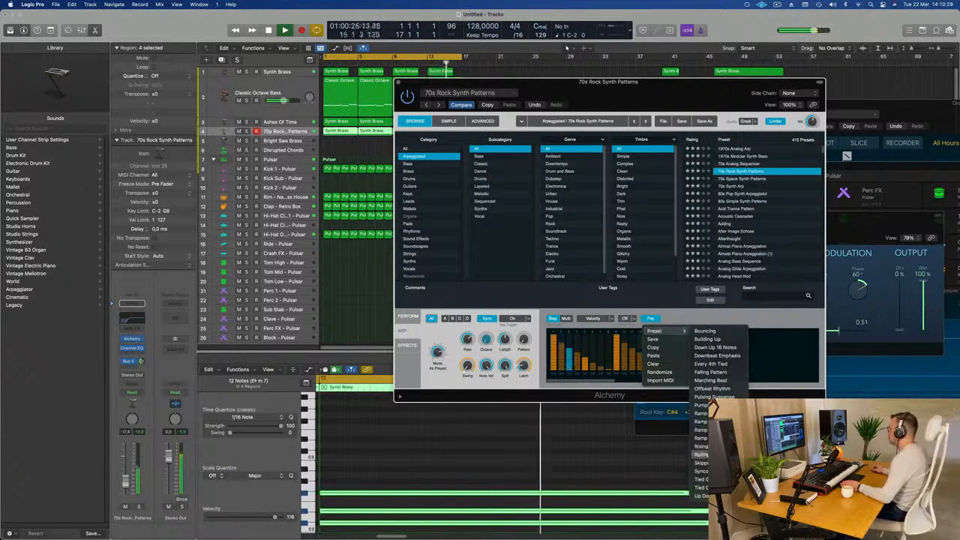
left_click(702, 455)
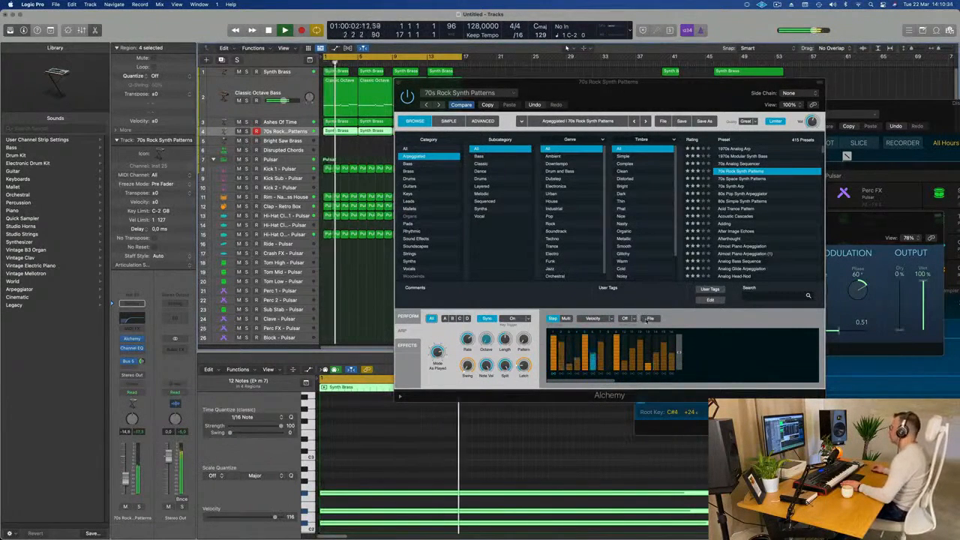
left_click(649, 318)
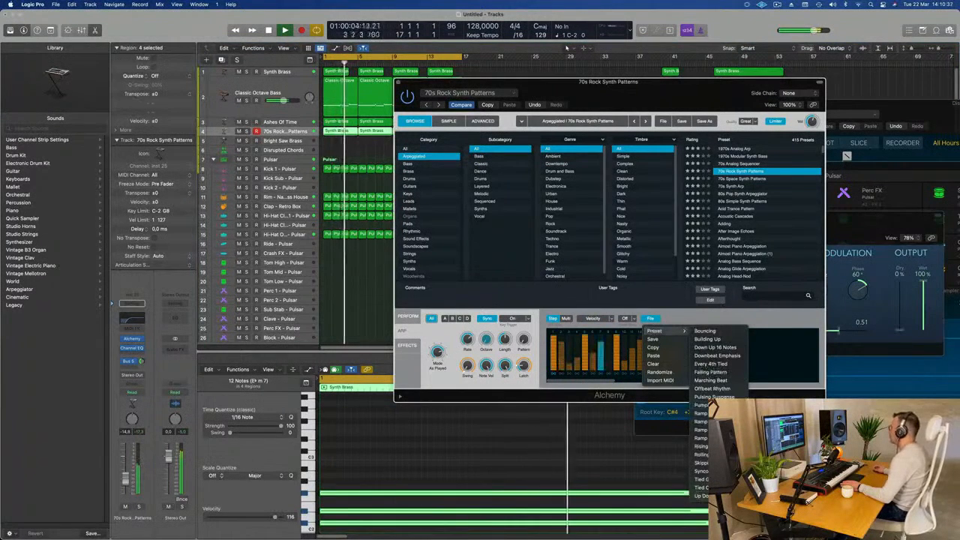
left_click(647, 413)
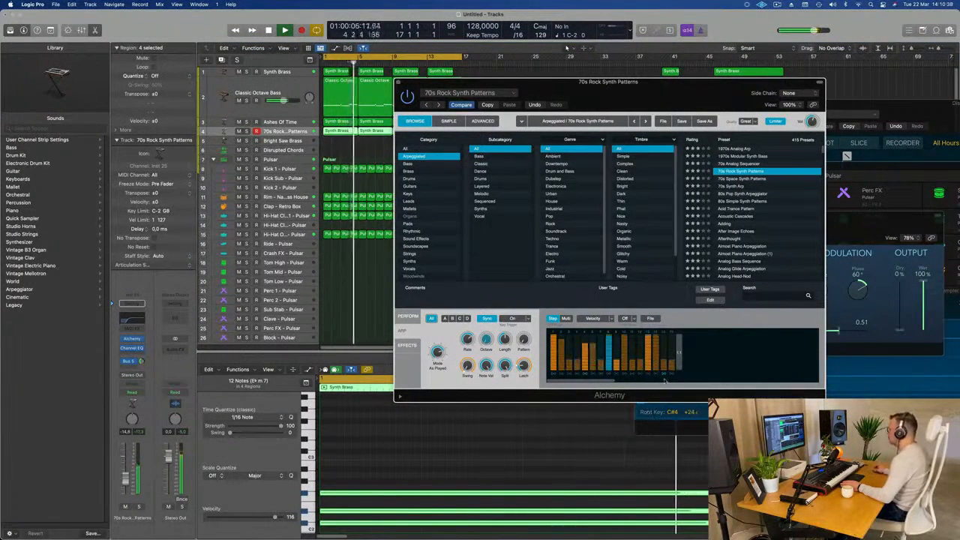
left_click(650, 318)
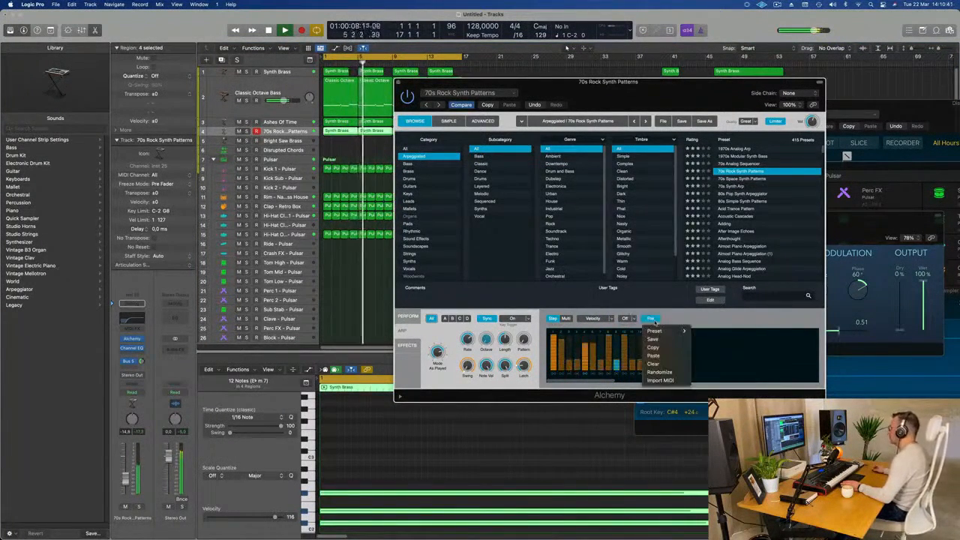
mouse_move(663, 330)
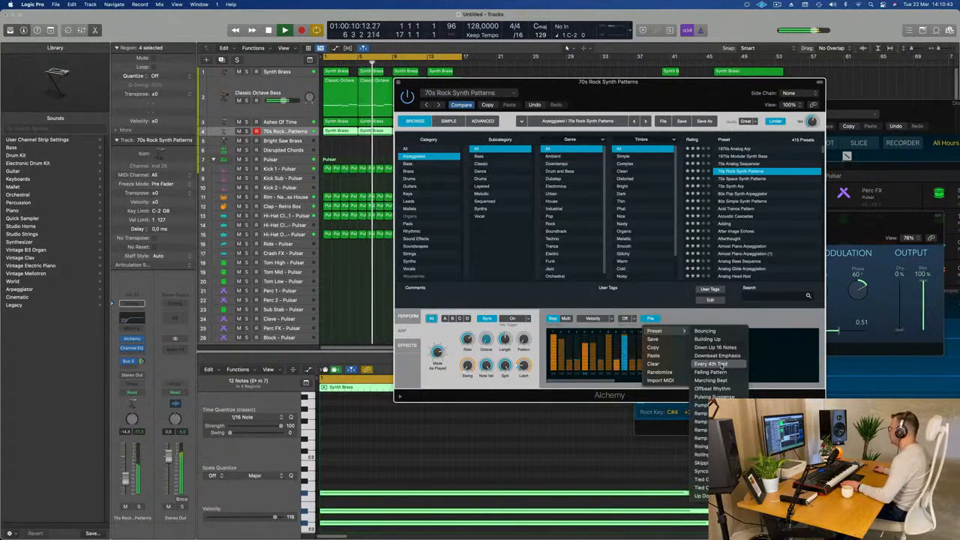
left_click(710, 364)
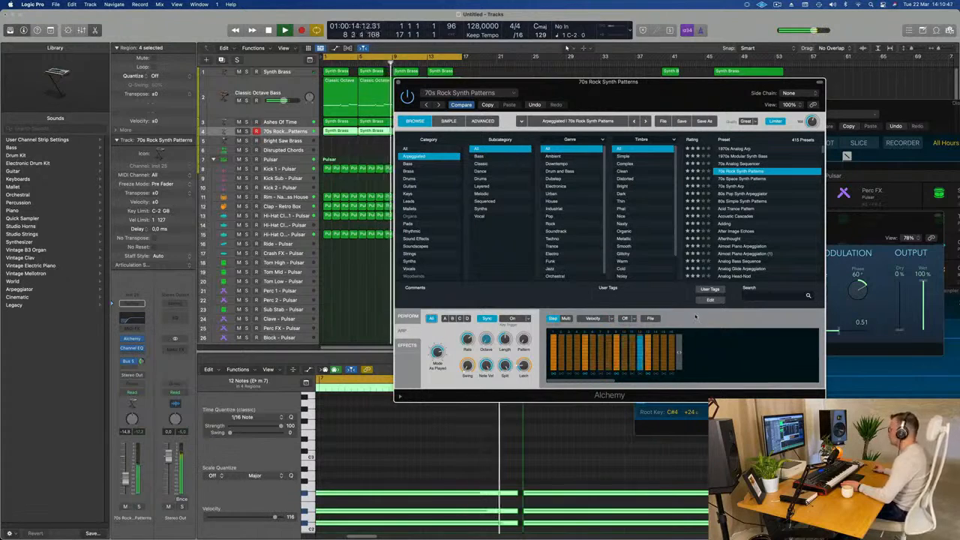
- Load the Marching Beat preset into Alchemy's arpeggiator pattern
left_click(629, 318)
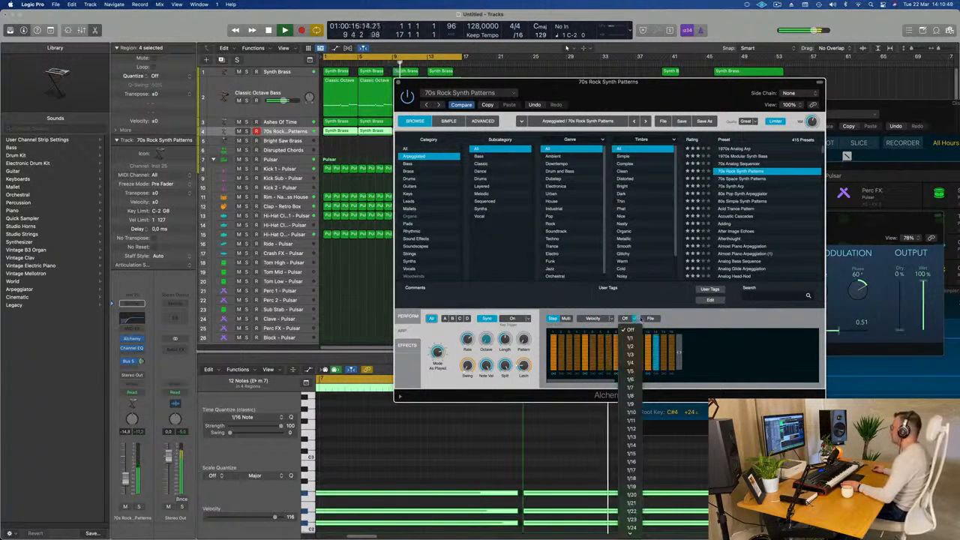
left_click(649, 318)
mouse_move(660, 331)
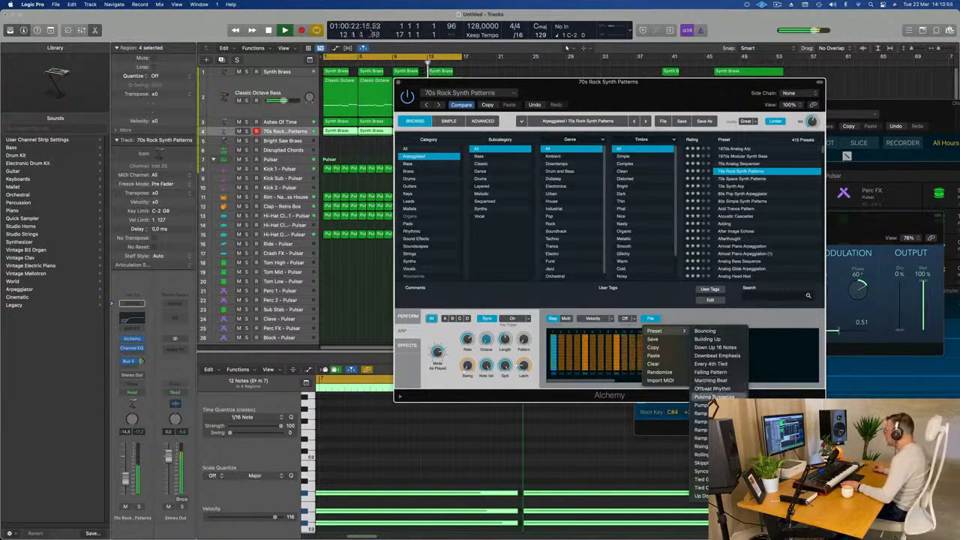
left_click(709, 380)
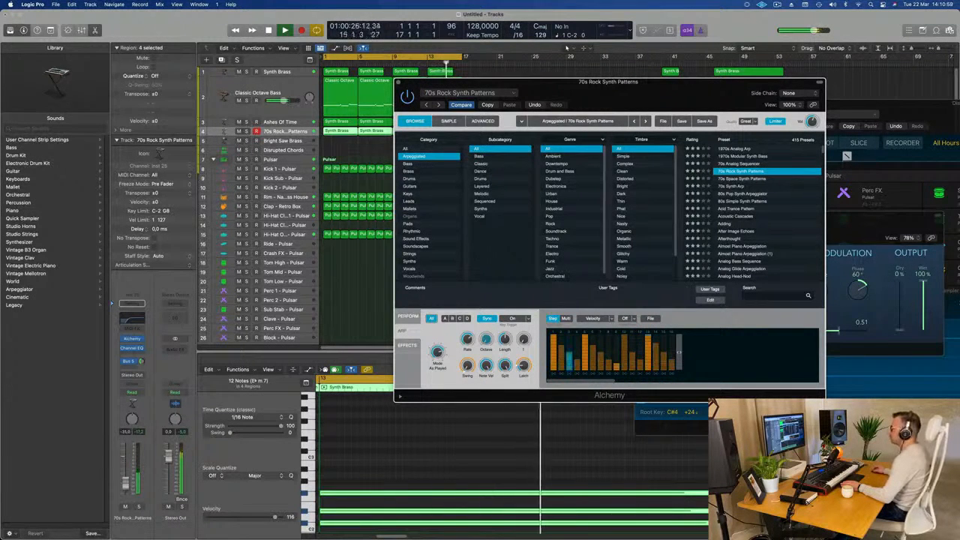
- Insert a Compressor on the 70s Rock Synth Patterns track and set its side chain to Kick 1 - Pulsar (Inst 5)
left_click(136, 356)
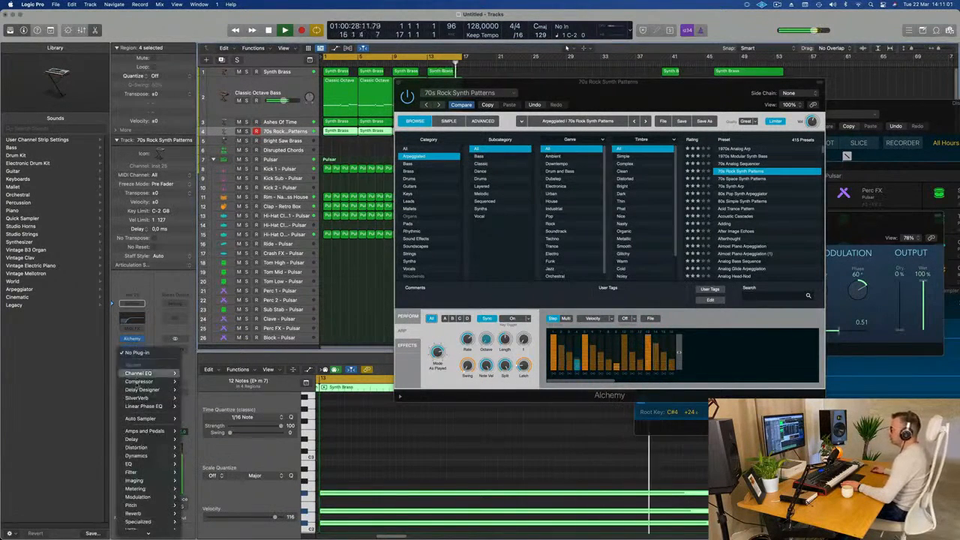
left_click(192, 381)
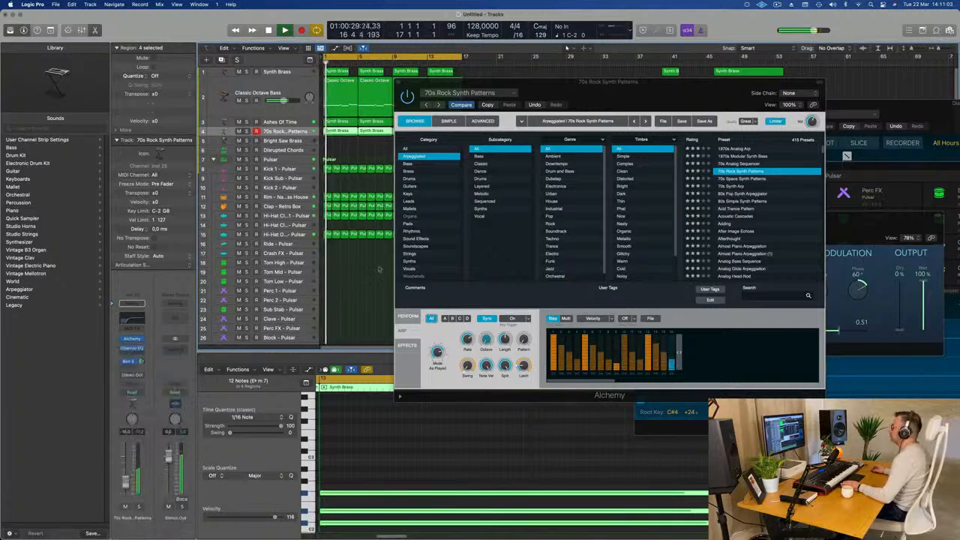
left_click(718, 117)
mouse_move(725, 131)
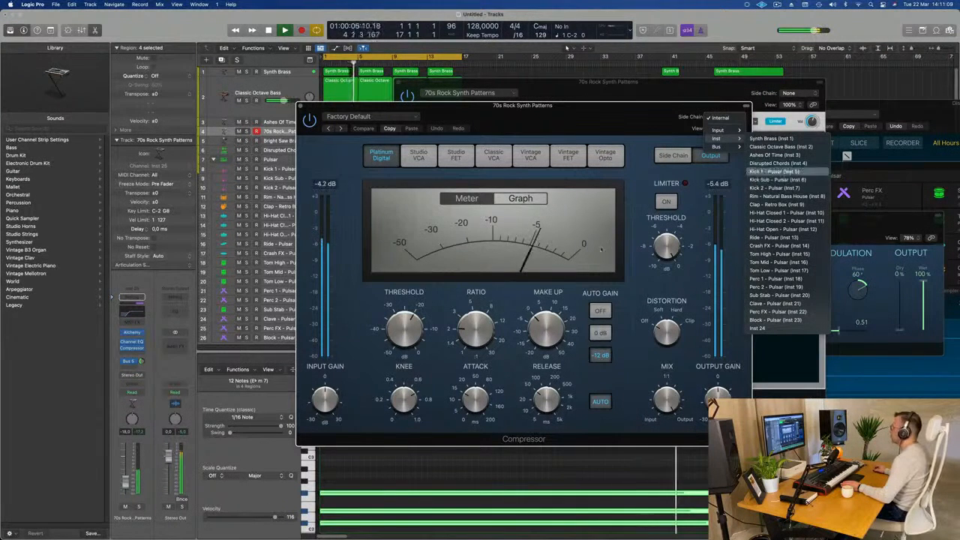
left_click(774, 172)
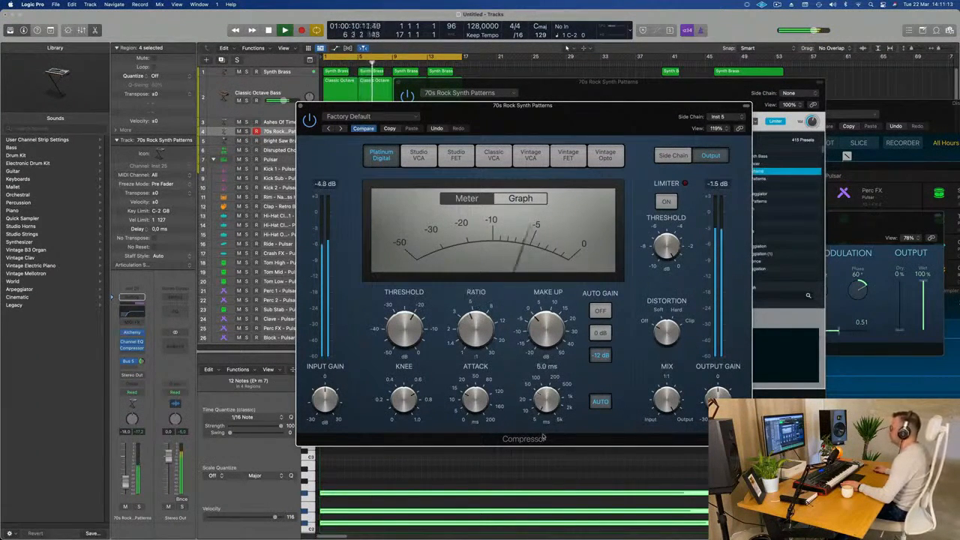
- Turn off the compressor's automatic release, lower its threshold, and close it after replaying from the start
left_click(605, 398)
left_click_drag(417, 320, 413, 334)
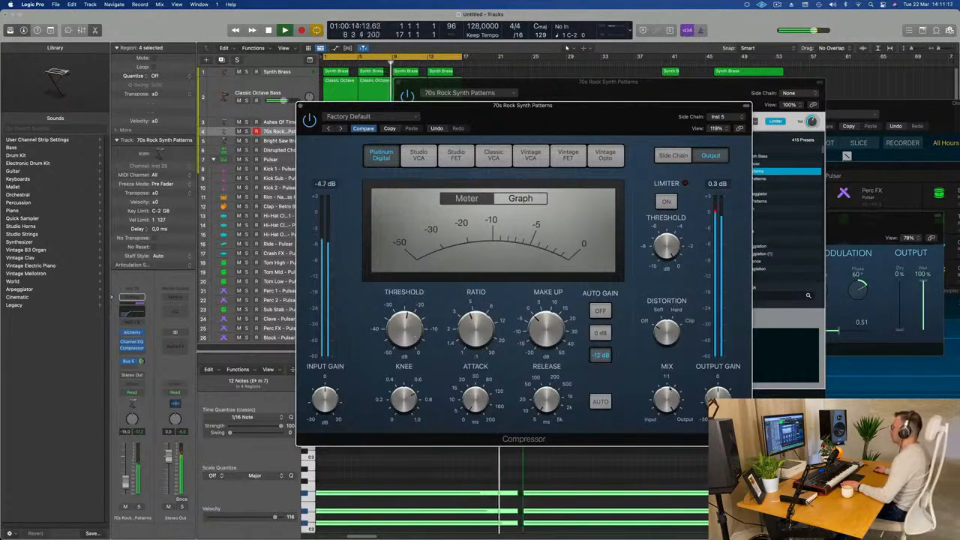
key("Return")
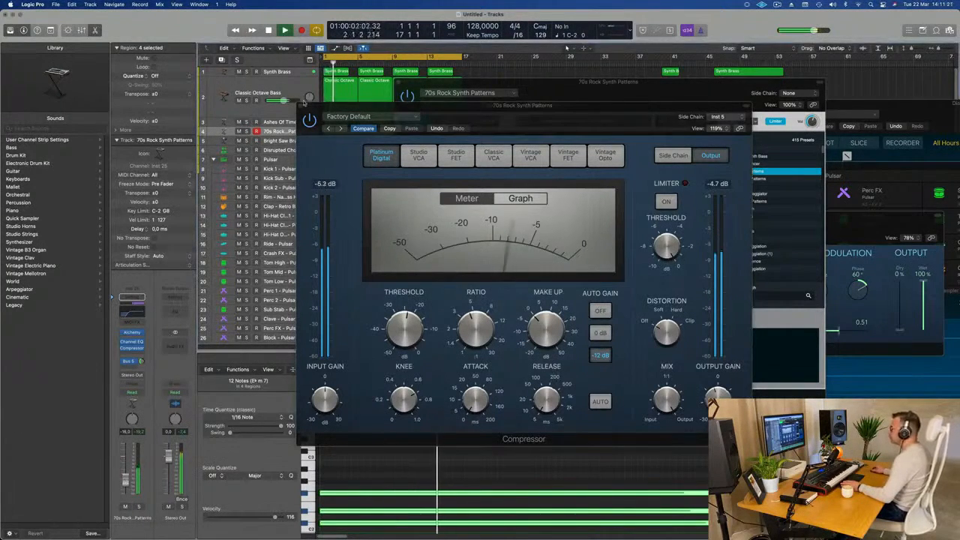
key("super+w")
key("Return")
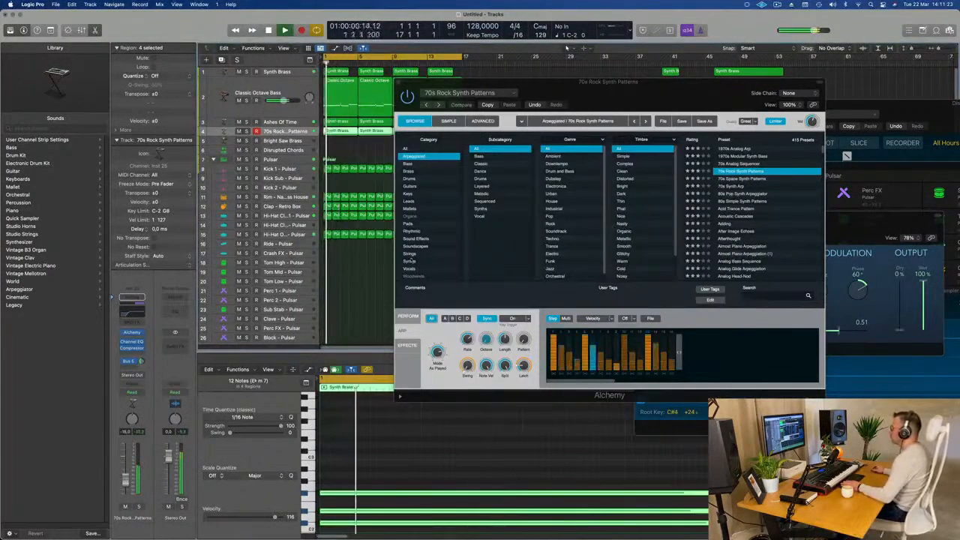
- Show Alchemy's performance controls and adjust the HP Cutoff, Delay and Reverb Gate amounts of the Classic variation
left_click(408, 316)
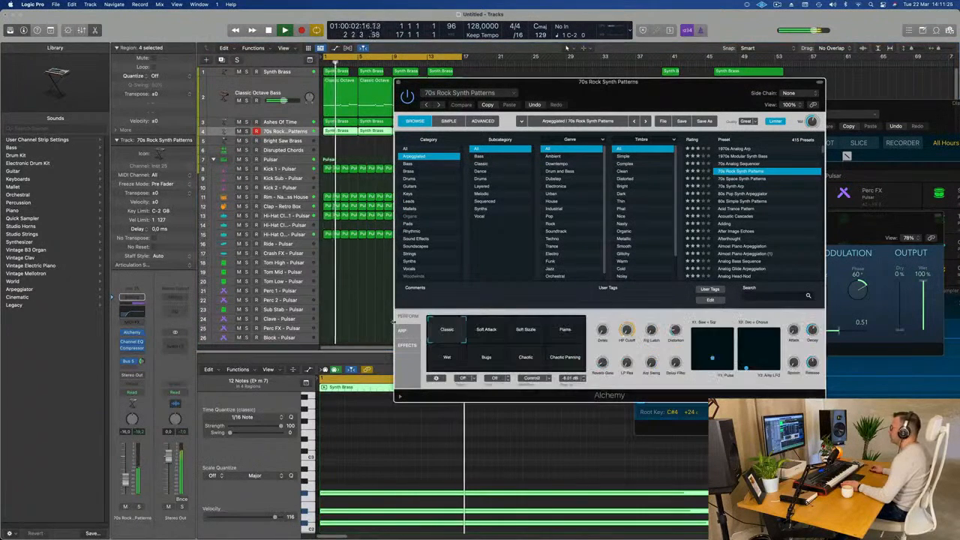
left_click_drag(627, 331, 622, 353)
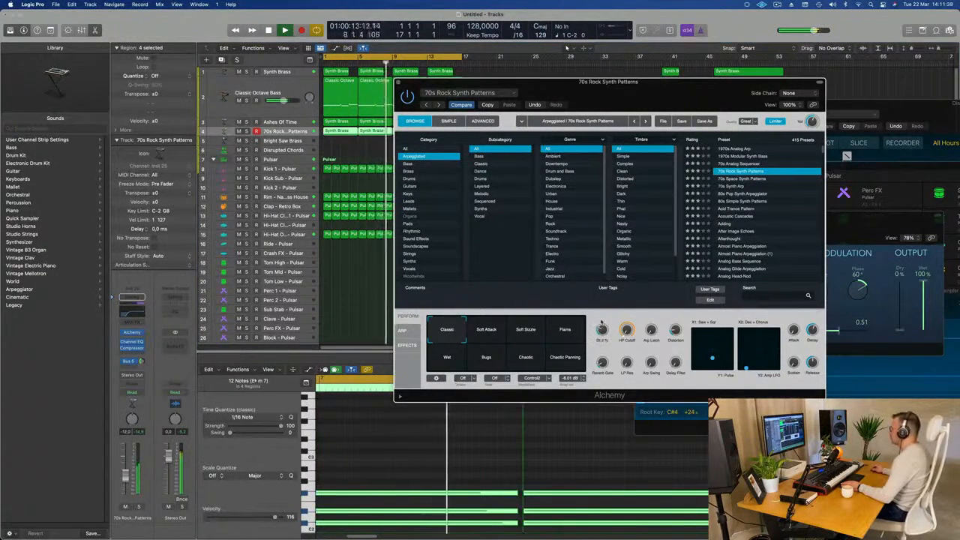
left_click_drag(602, 325, 602, 315)
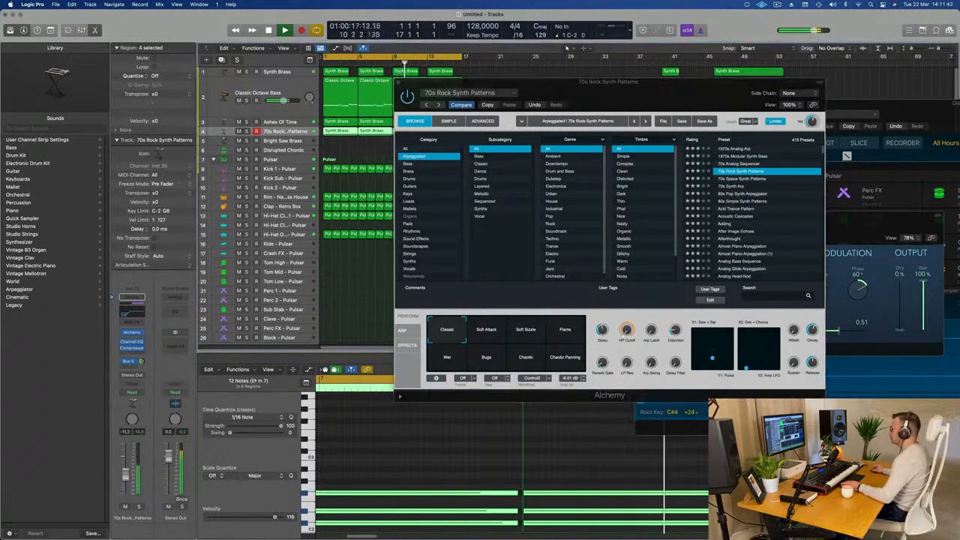
left_click_drag(598, 362, 600, 359)
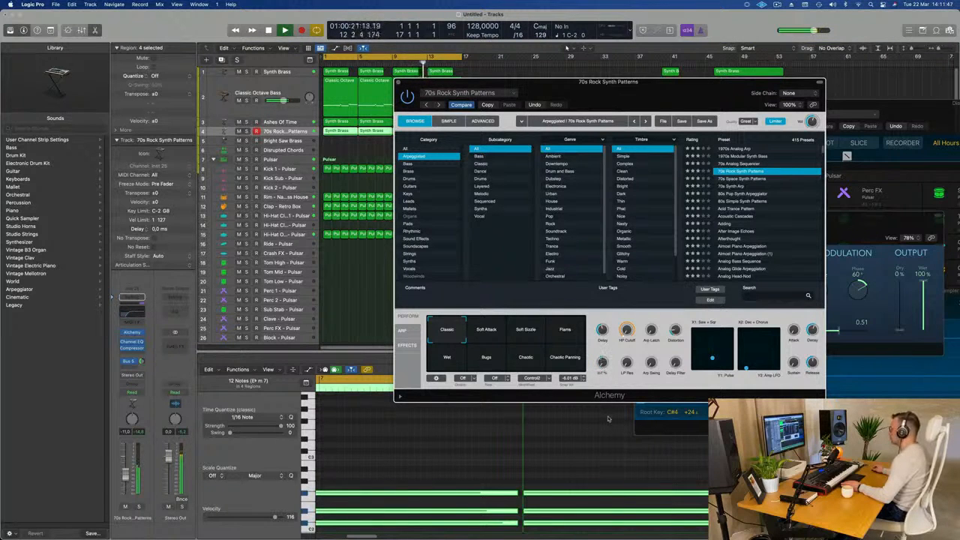
- Raise Alchemy's LP Res and set HP Cutoff to about 42%
left_click_drag(627, 361, 629, 347)
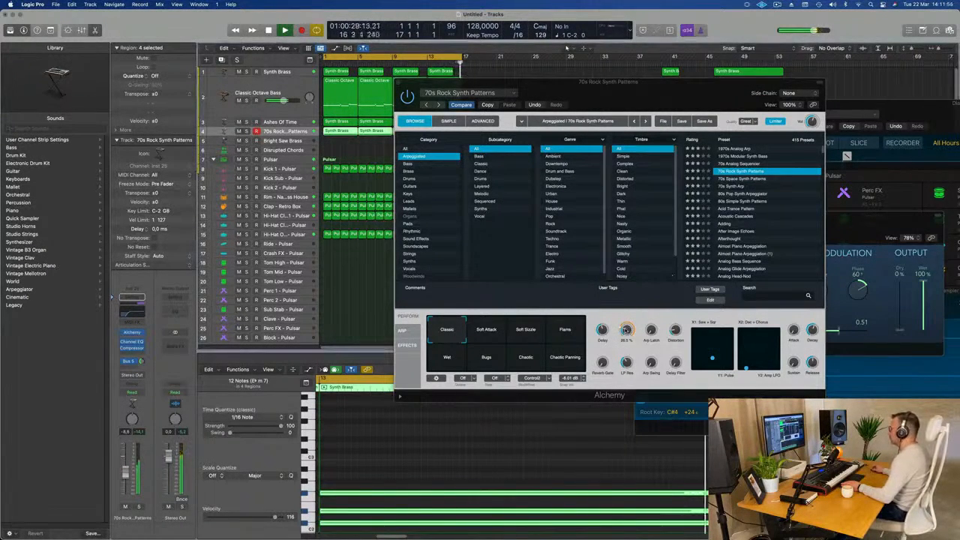
left_click(625, 330)
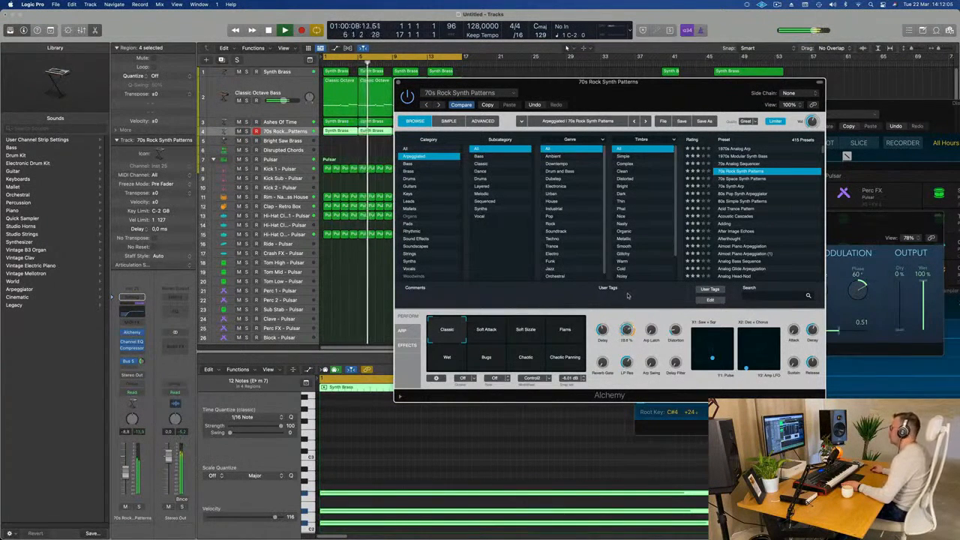
left_click_drag(626, 307, 627, 327)
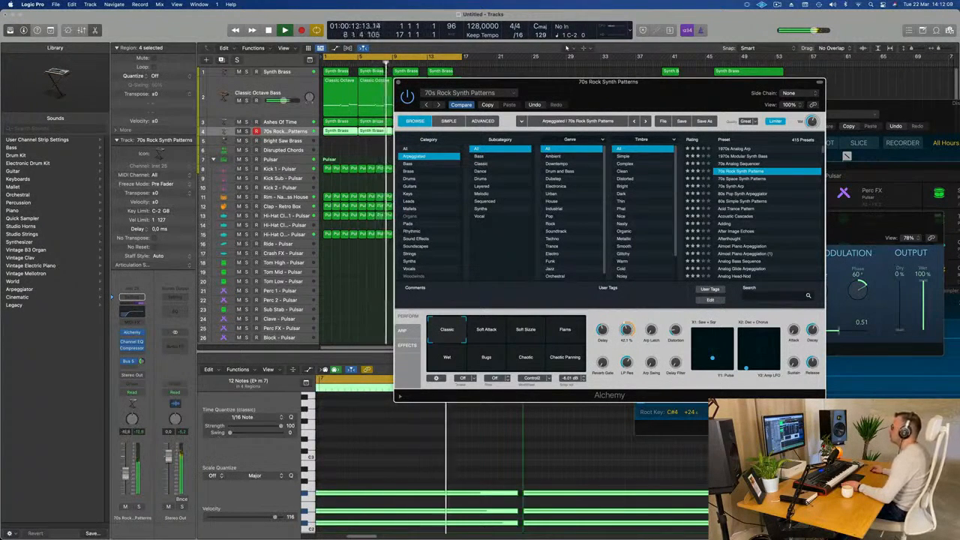
- Mute the Synth Brass track and move the Alchemy window clear of the arranged regions
left_click(285, 131)
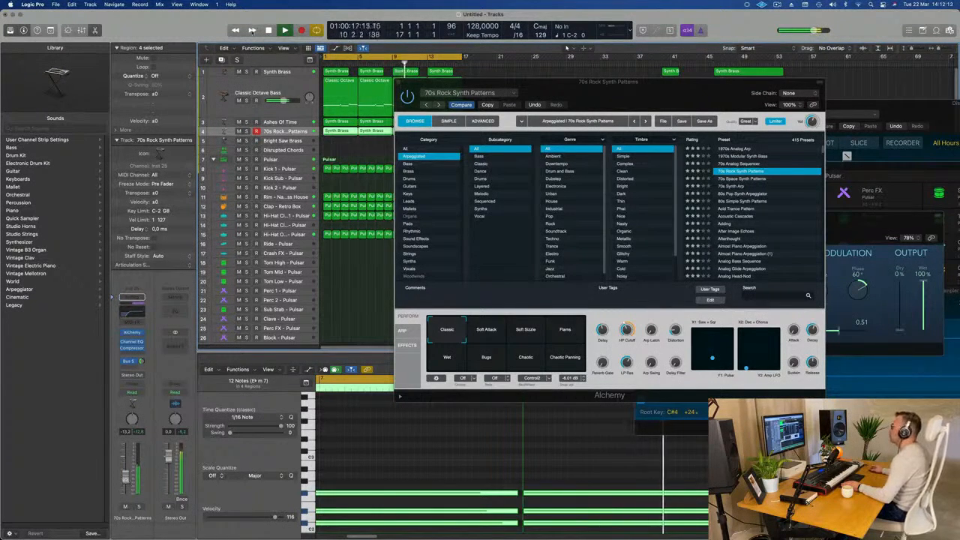
left_click(239, 72)
left_click_drag(609, 97, 527, 143)
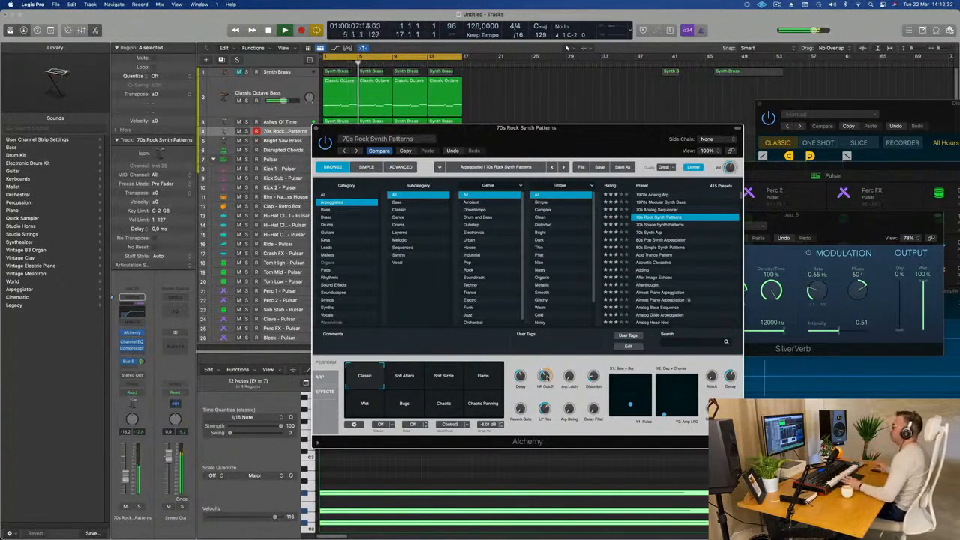
- Centre the puck in Alchemy's Saw/Pulse pad and place the X2/Y2 Amp LFO pad's puck near its lower edge
left_click_drag(613, 142, 602, 190)
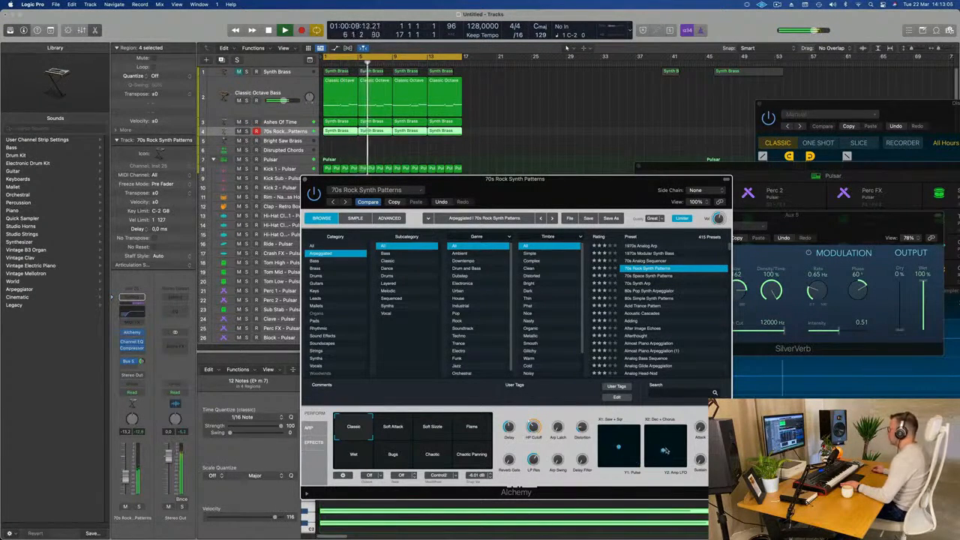
left_click_drag(665, 428, 649, 462)
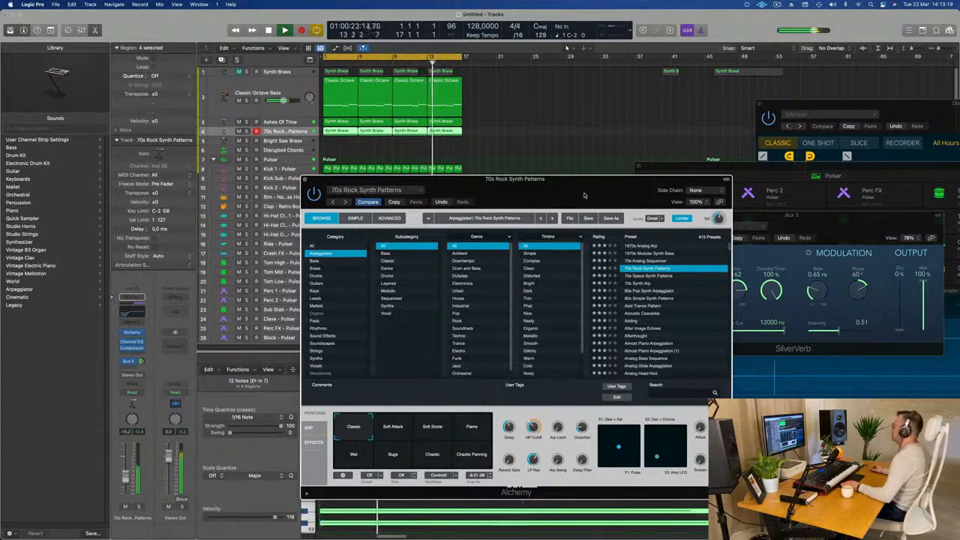
left_click_drag(580, 196, 593, 195)
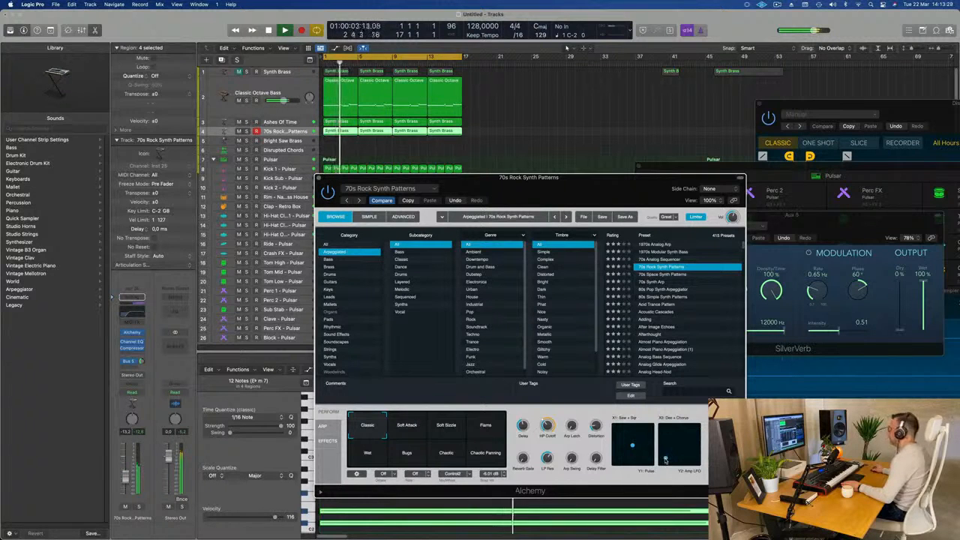
- Replay from the start with Alchemy moved aside, show the toolbar, and turn on Track Zoom for the 70s Rock Synth Patterns track
left_click_drag(599, 196, 846, 159)
key("Return")
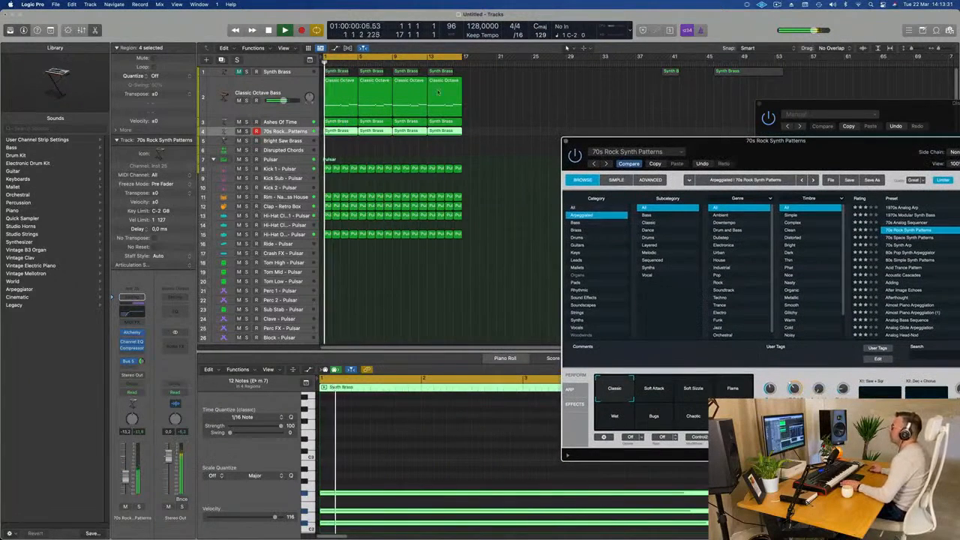
left_click(295, 133)
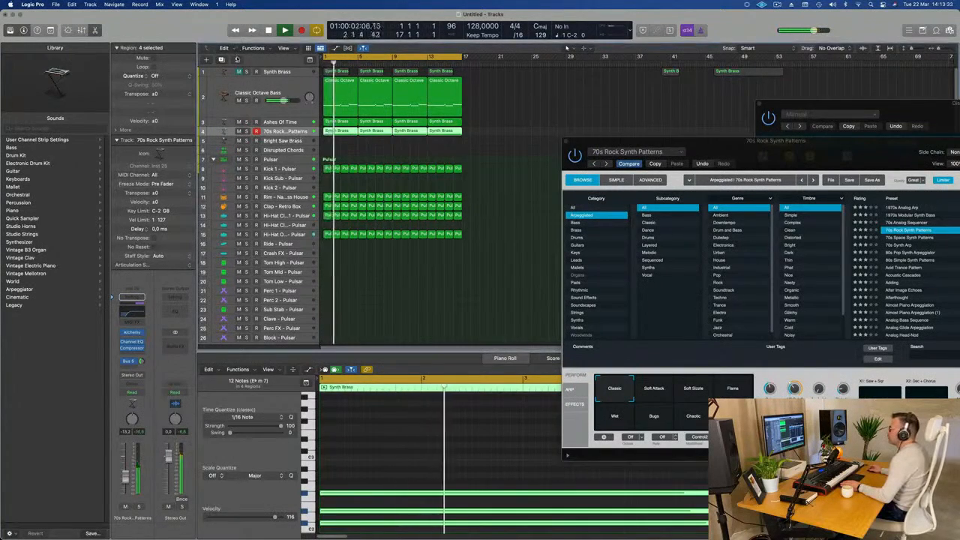
left_click(50, 30)
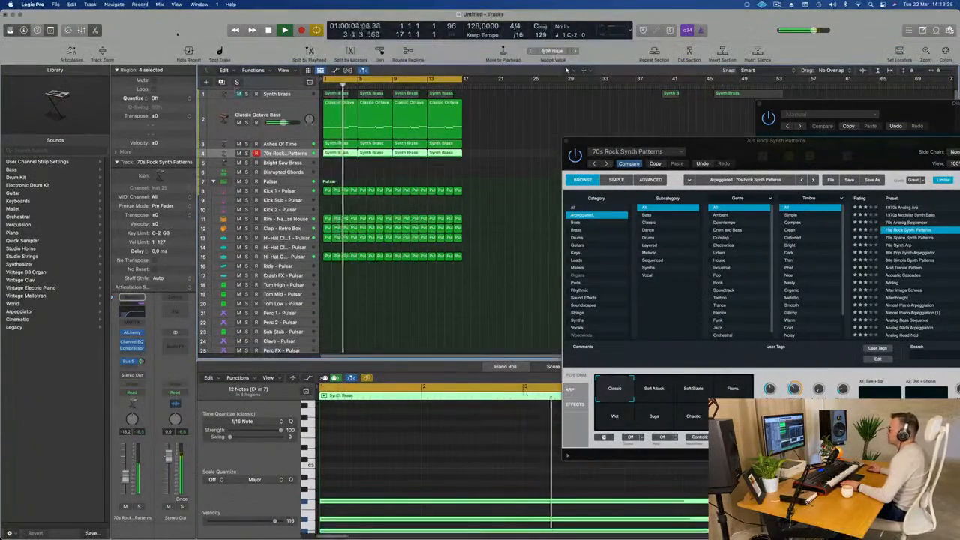
left_click(102, 50)
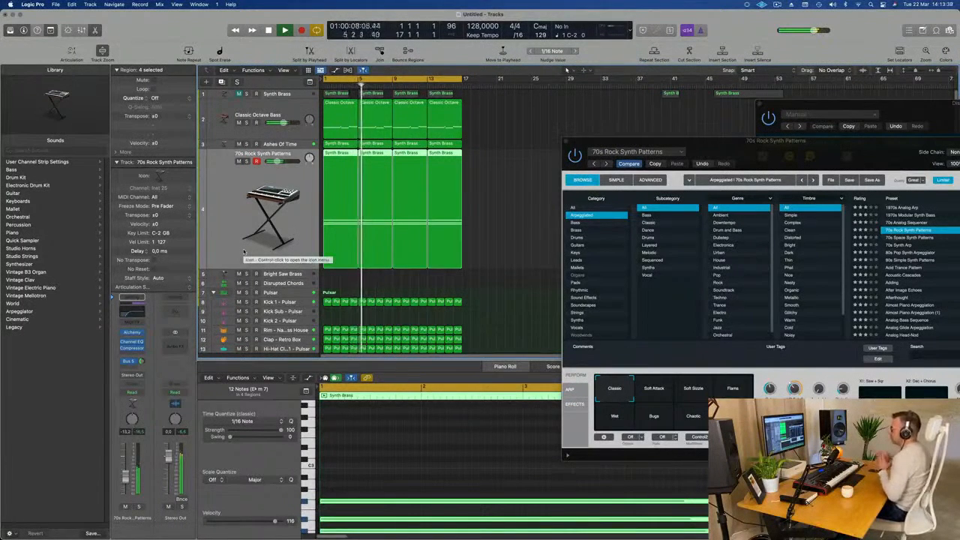
left_click_drag(787, 159, 592, 182)
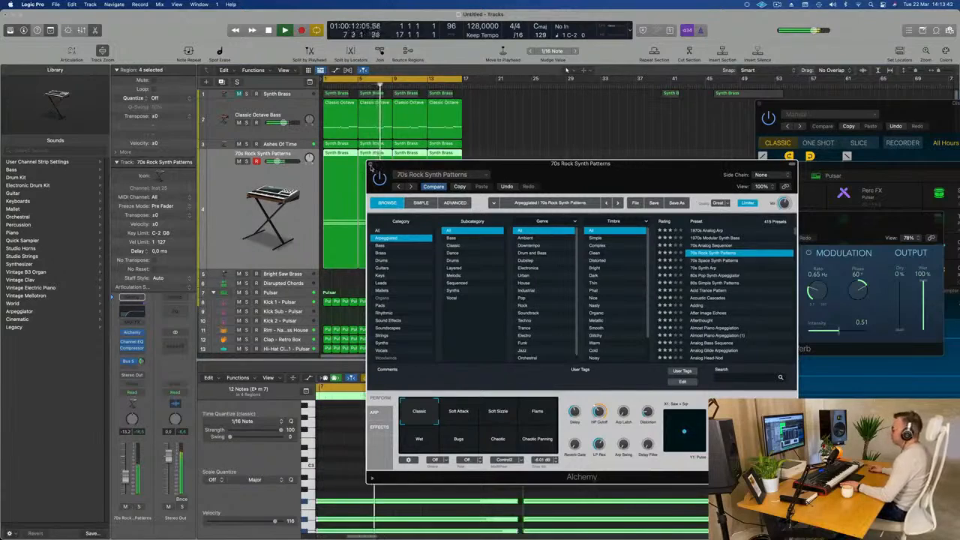
- Close the Alchemy window, replay the song from the start, and select the Disrupted Chords track
left_click(370, 165)
key("Return")
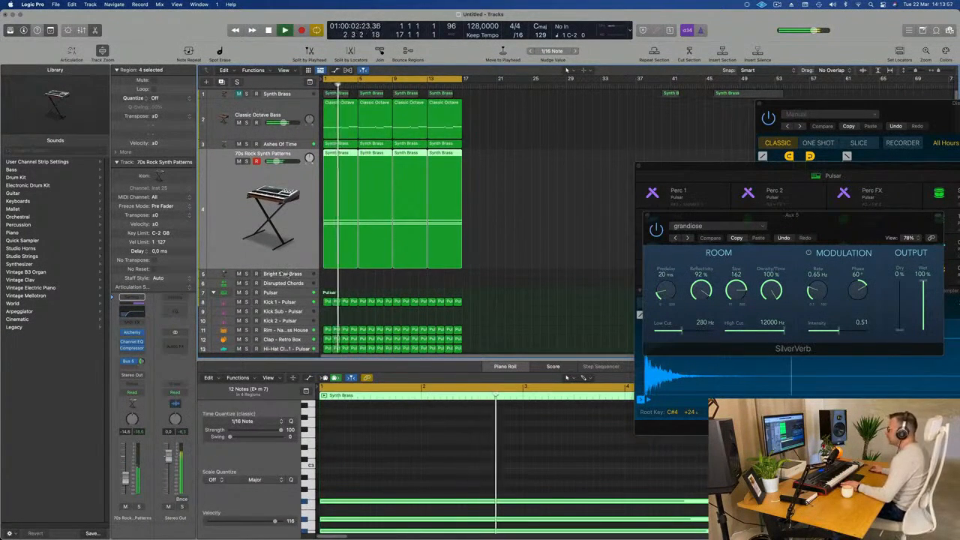
left_click(286, 273)
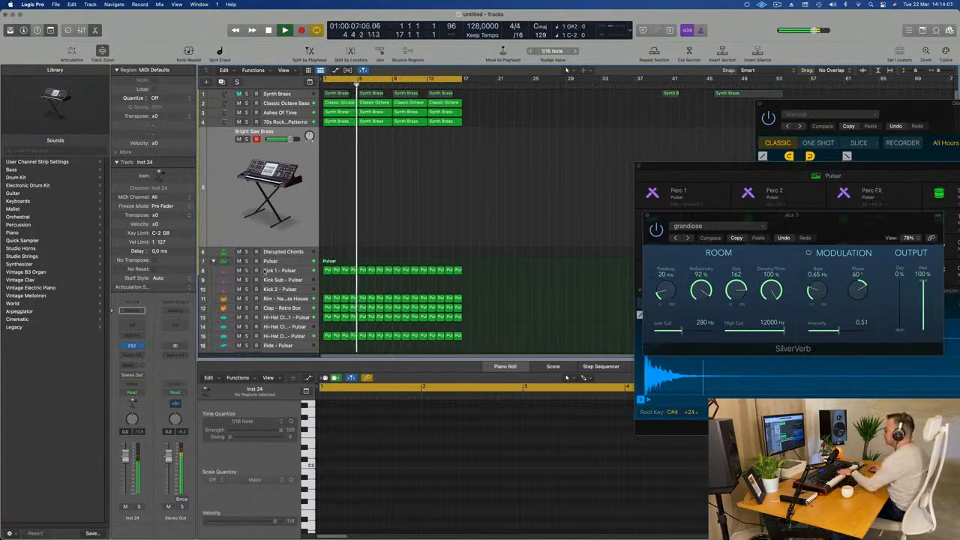
left_click(290, 254)
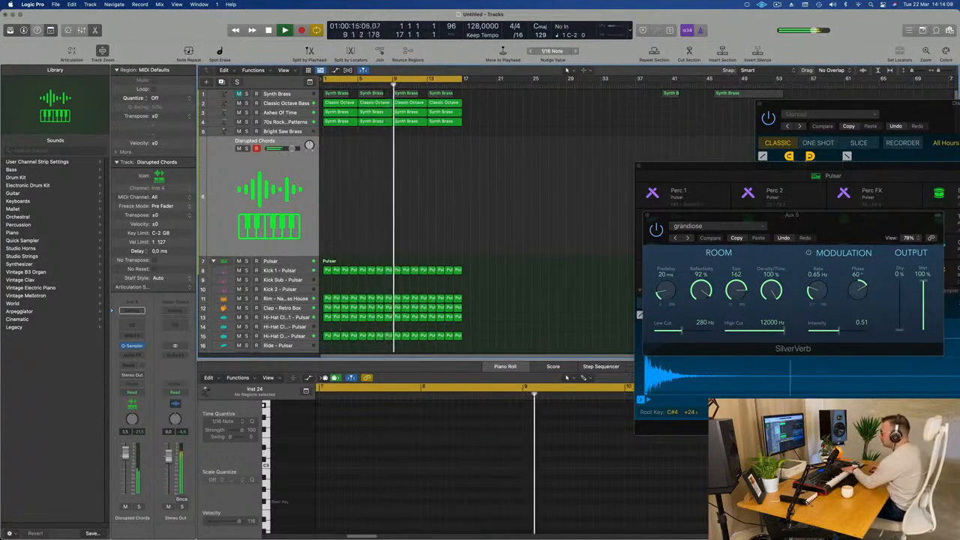
- Open the Disrupted Chords track's Quick Sampler and bring its window fully into view over the arrangement
left_click(133, 346)
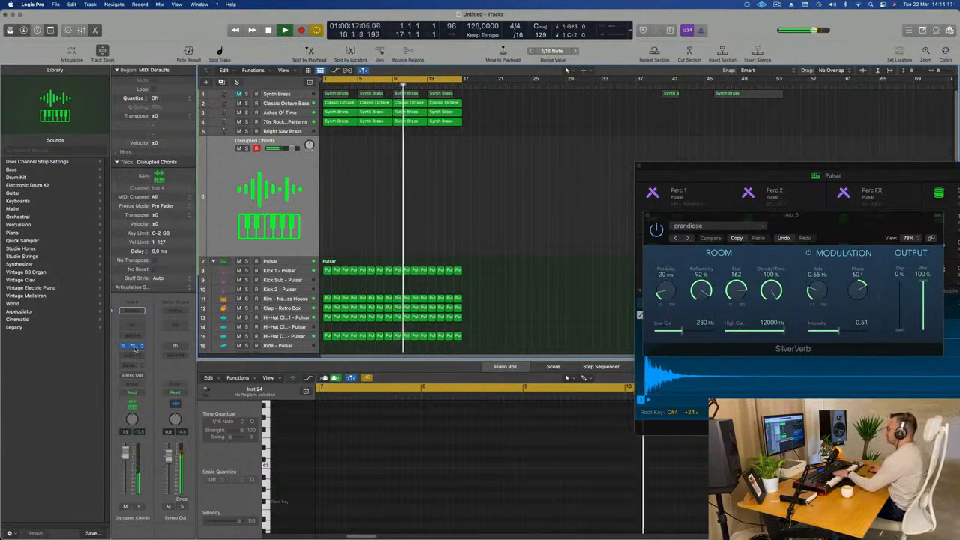
left_click(133, 346)
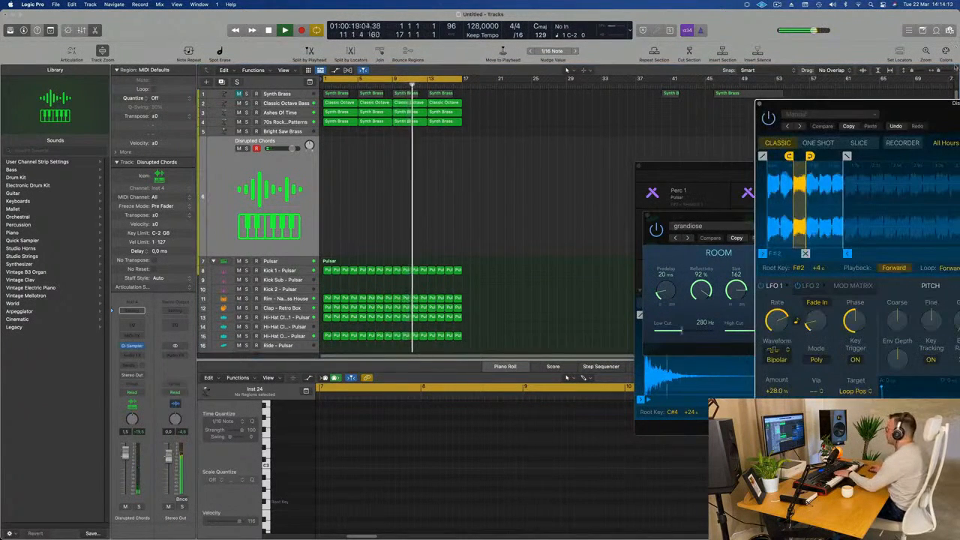
left_click_drag(916, 113, 447, 156)
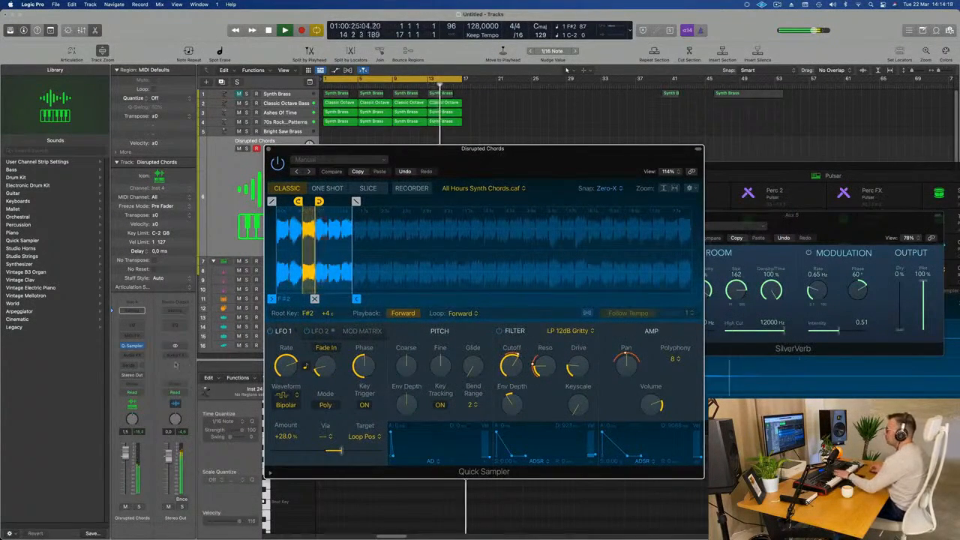
- Add sends to Bus 5 and Bus 6 on the Disrupted Chords channel strip
left_click(131, 309)
mouse_move(132, 378)
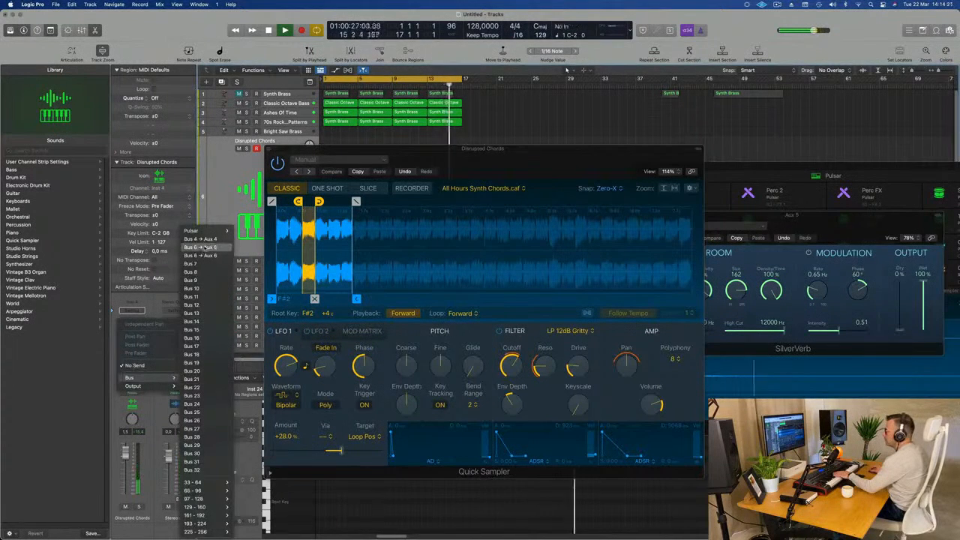
left_click(199, 247)
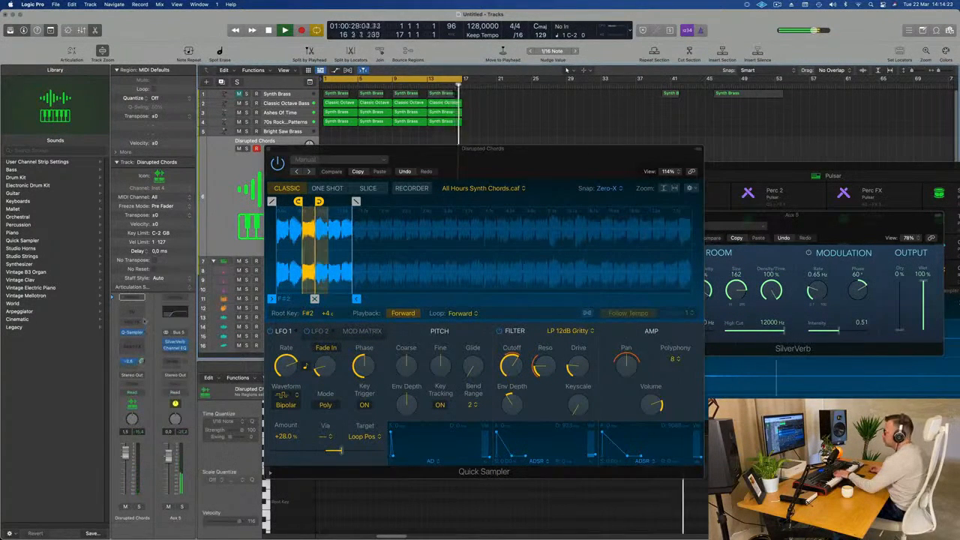
left_click(135, 368)
mouse_move(150, 379)
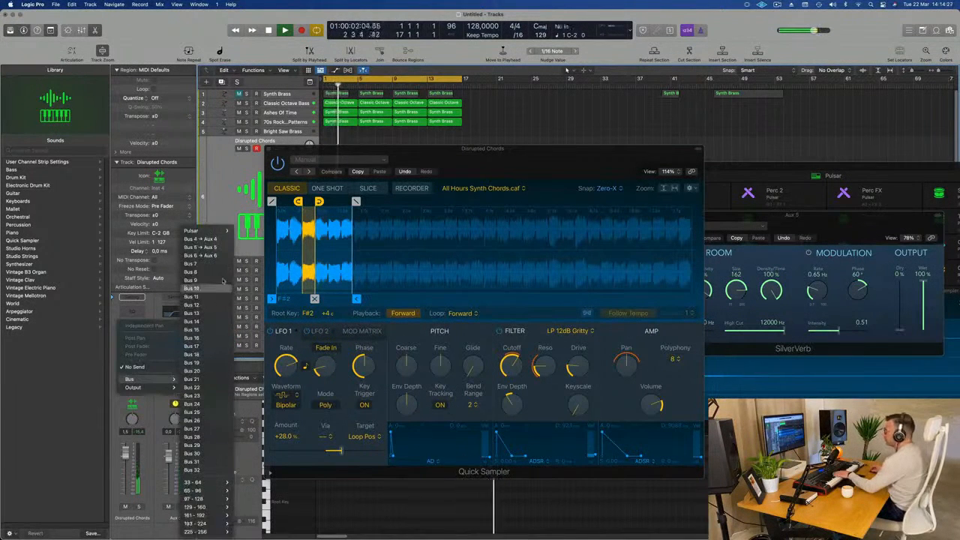
left_click(214, 254)
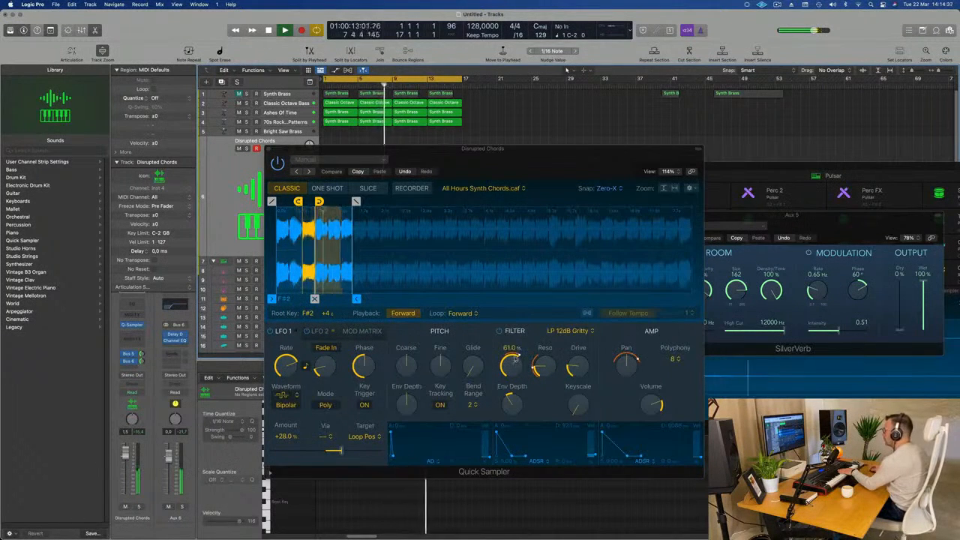
- Raise Quick Sampler's filter Cutoff to 73.5% and record a four-bar MIDI part from bar 9 on the Disrupted Chords track
left_click_drag(515, 362, 516, 350)
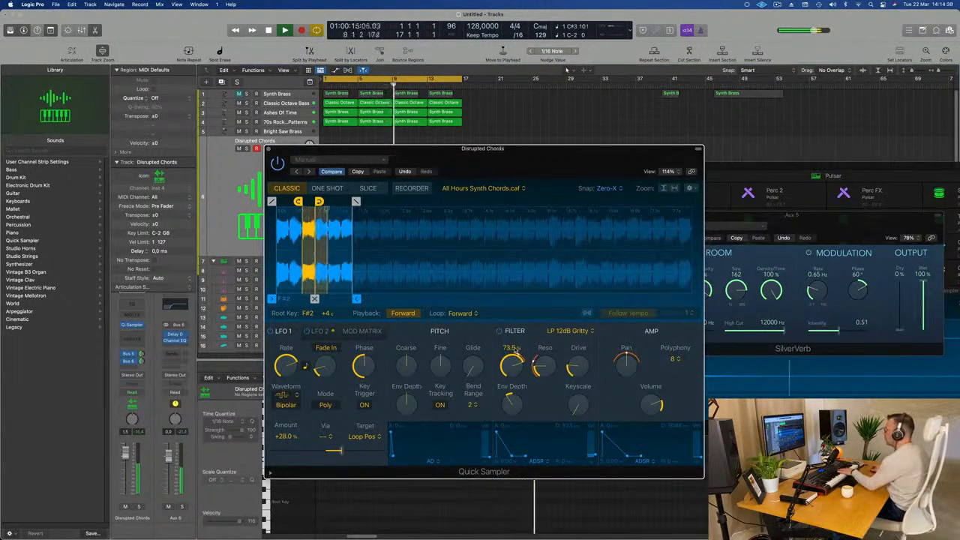
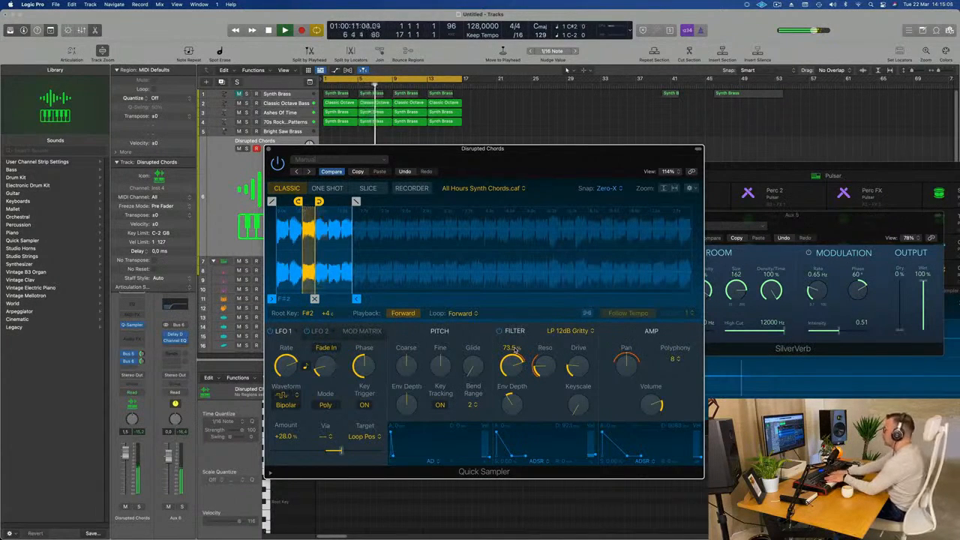
key("r")
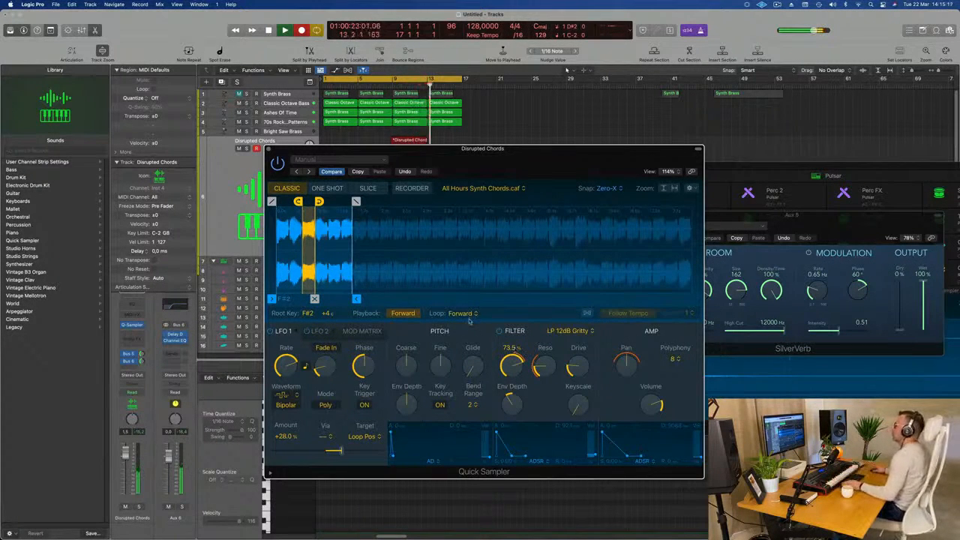
key("space")
- Clear Quick Sampler off the arrangement, move the recorded Disrupted Chords region to bar 1, and show its notes in the Piano Roll
left_click_drag(515, 150, 893, 177)
left_click_drag(418, 141, 341, 147)
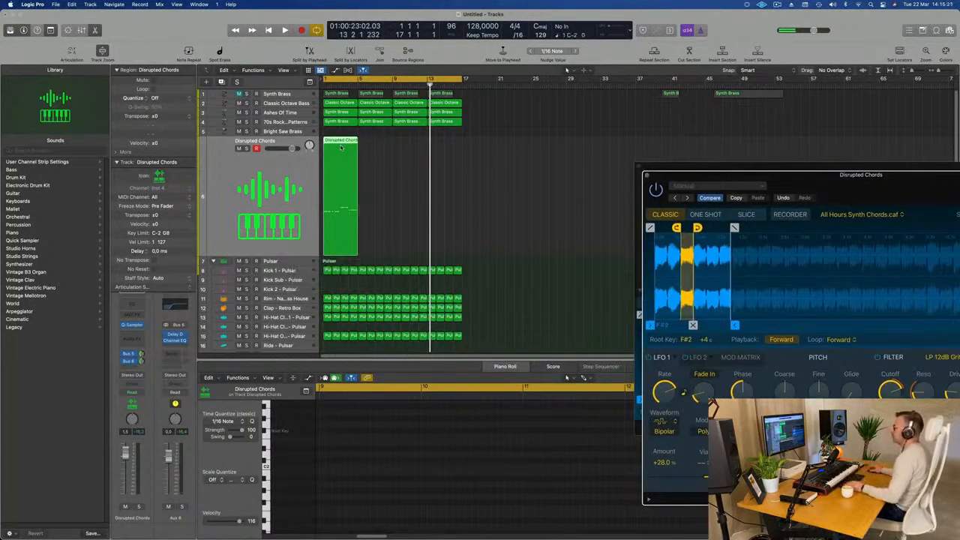
key("p")
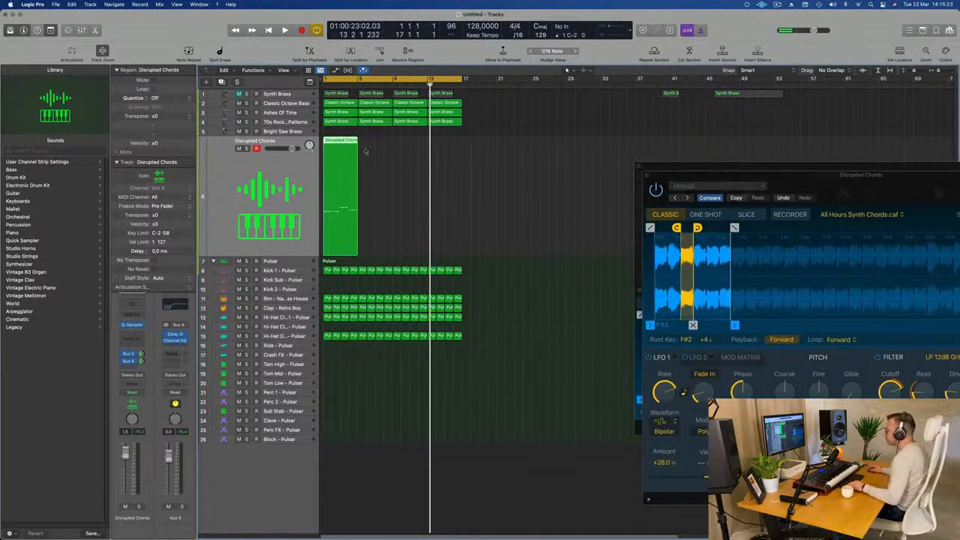
key("p")
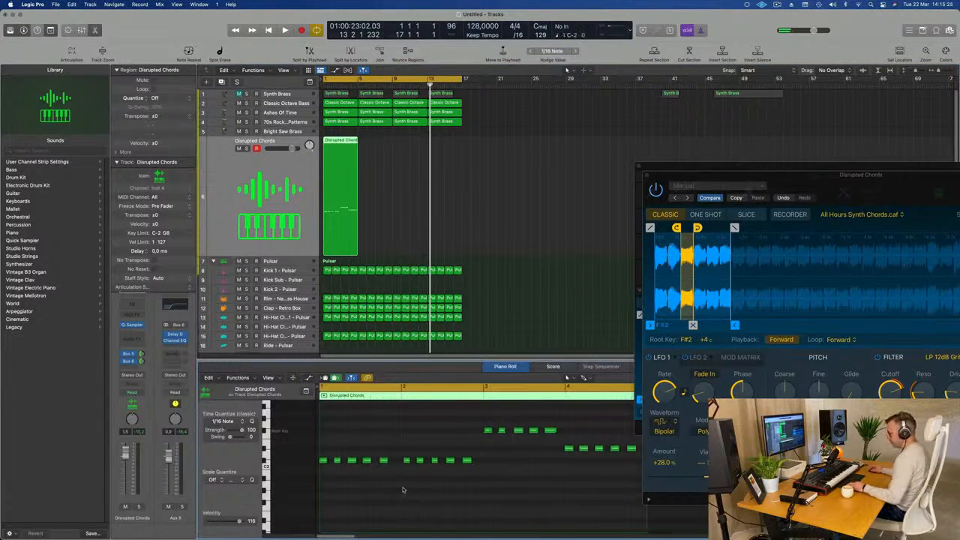
- Select all notes of the Disrupted Chords region and replay it from the start to check the timing
key("Return")
key("space")
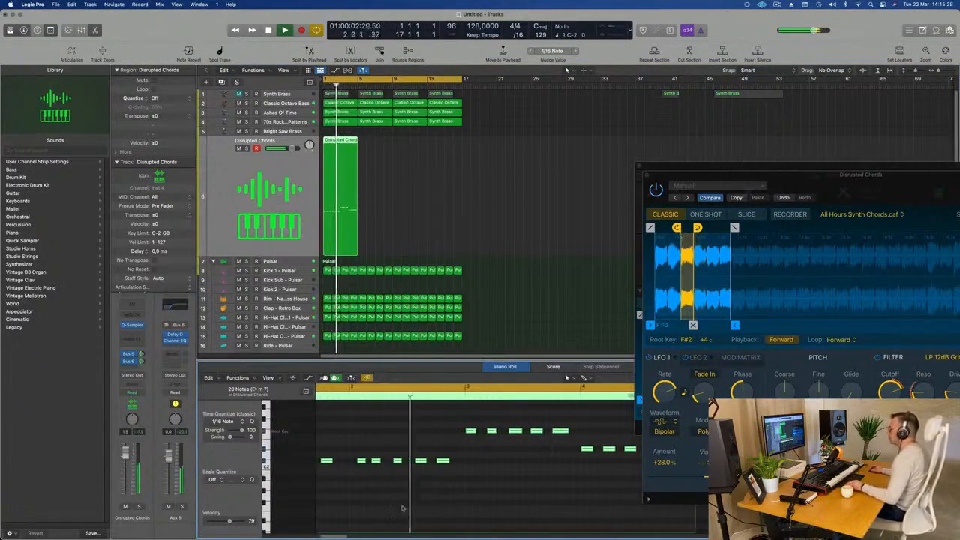
key("space")
key("Return")
key("space")
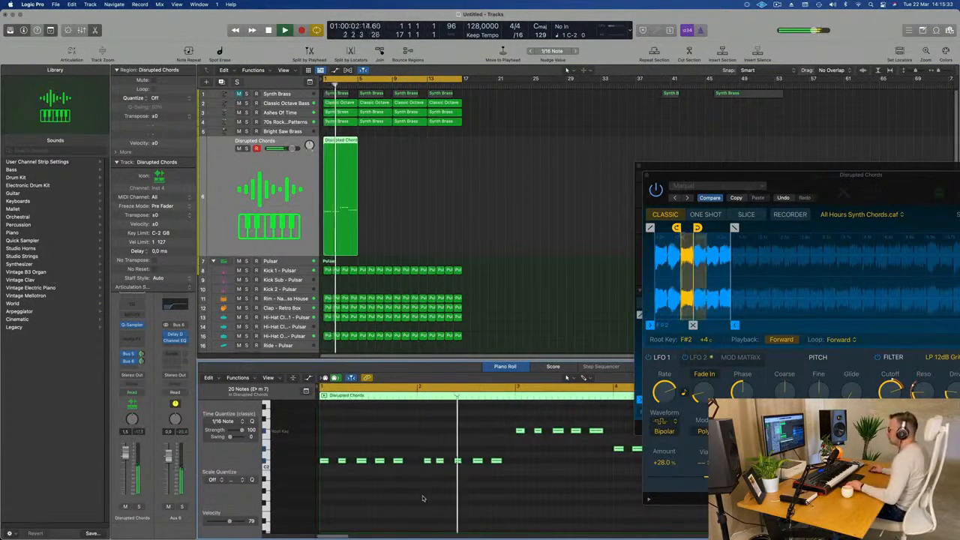
- Move the first note of bar 2 in the Disrupted Chords region to the start of the bar and check the result in playback
left_click(421, 495)
scroll(409, 465, "up", 2)
key("Return")
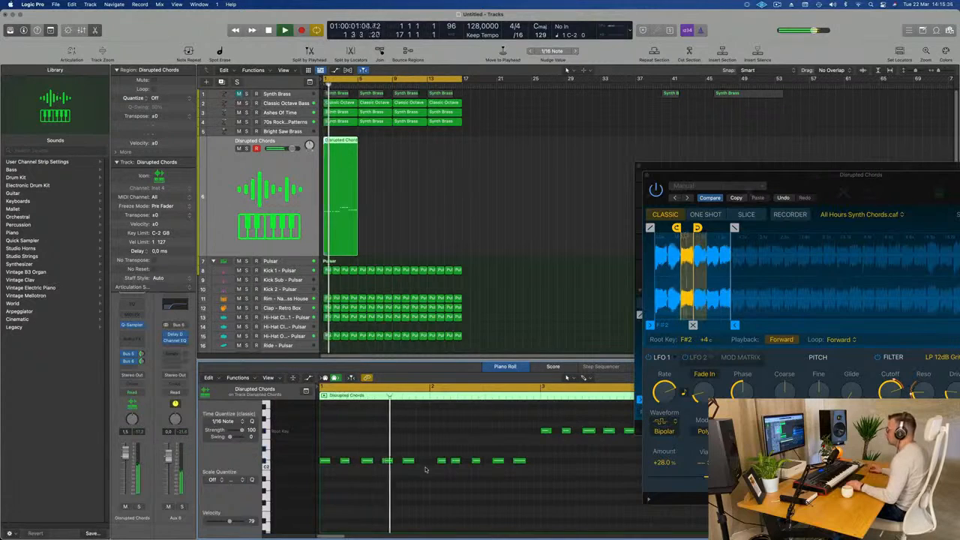
left_click_drag(434, 454, 452, 476)
key("space")
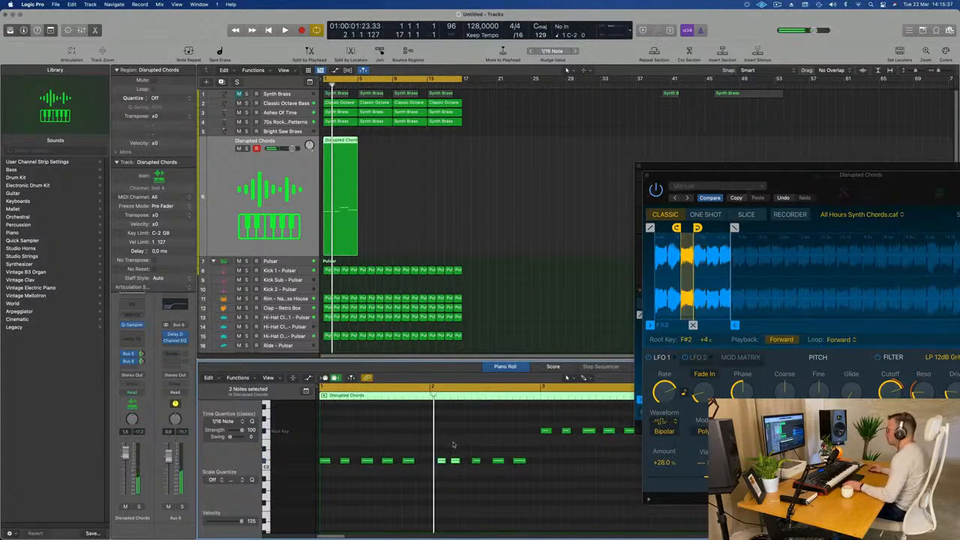
key("Return")
key("space")
scroll(428, 468, "down", 3)
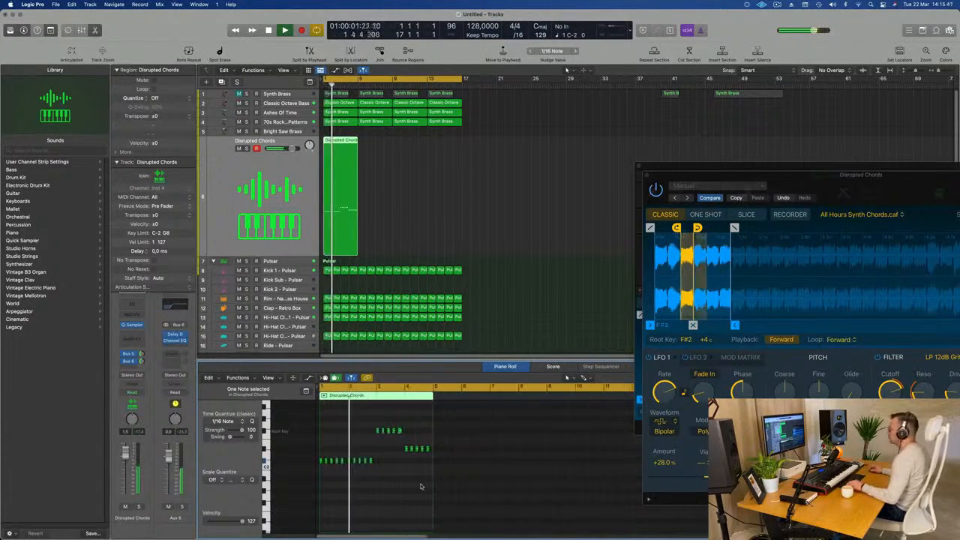
scroll(410, 484, "up", 3)
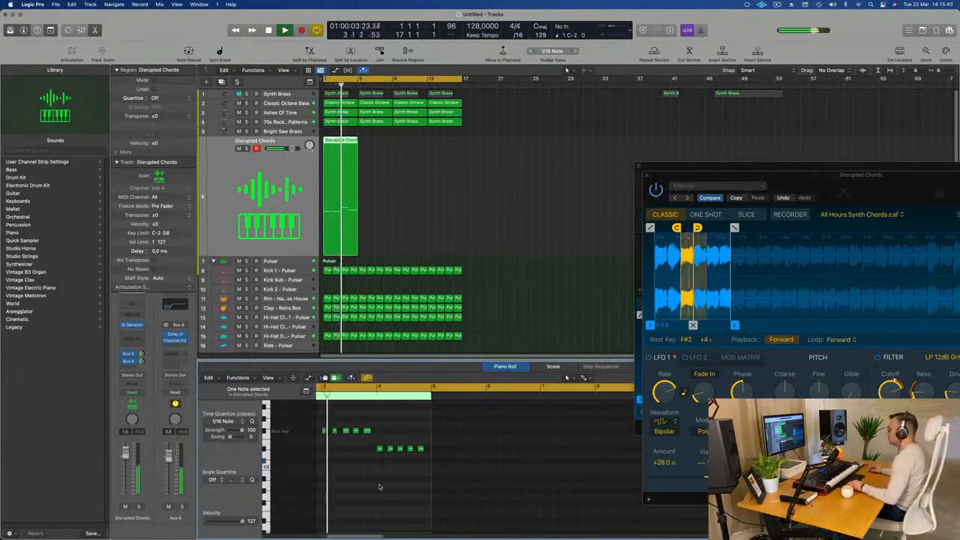
scroll(379, 485, "up", 1)
scroll(370, 485, "right", 2)
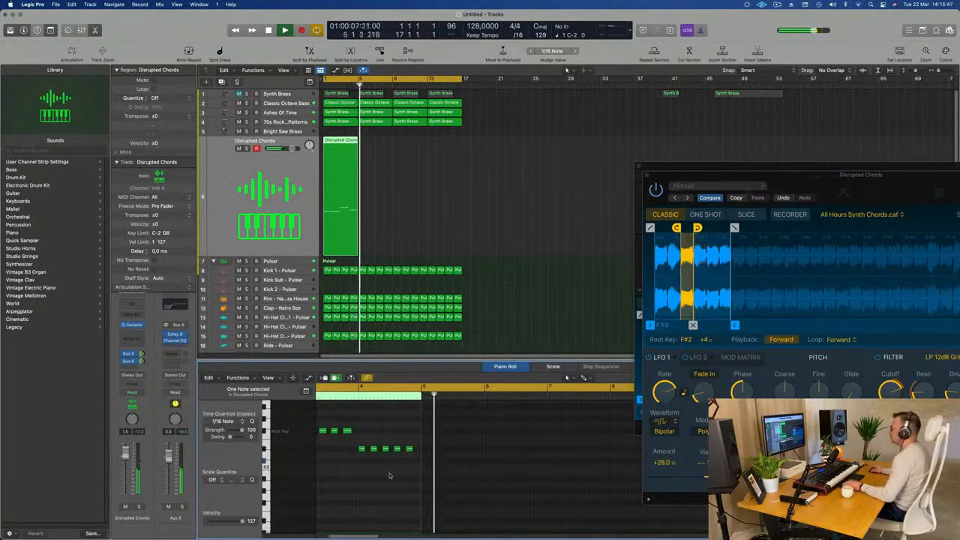
- Repeat the Disrupted Chords region three times so the part fills bars 1 to 16
key("space")
key("space")
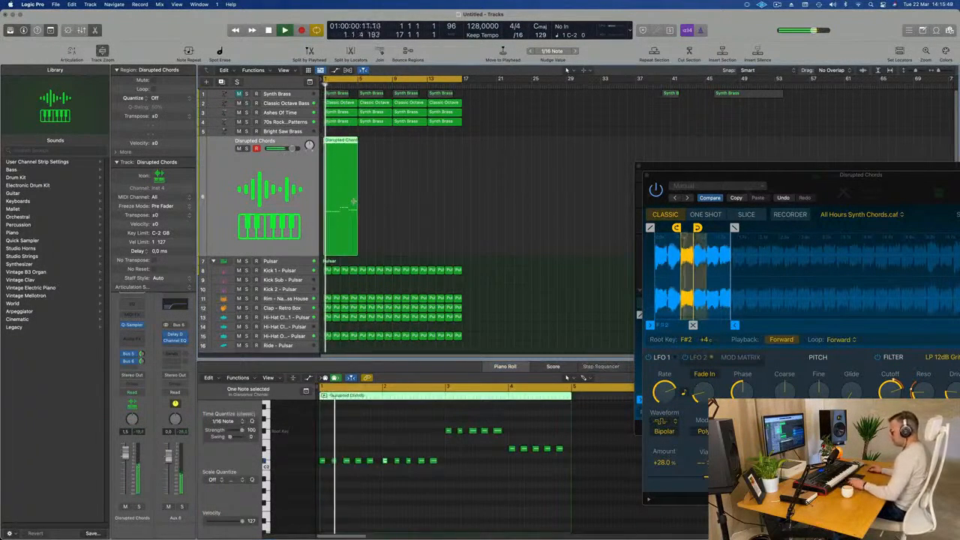
key("super+r")
key("super+r")
key("super+r")
- Raise Quick Sampler's filter Cutoff to 98.3% and lower the Disrupted Chords track's volume slightly, checking it in playback
left_click_drag(818, 175, 506, 160)
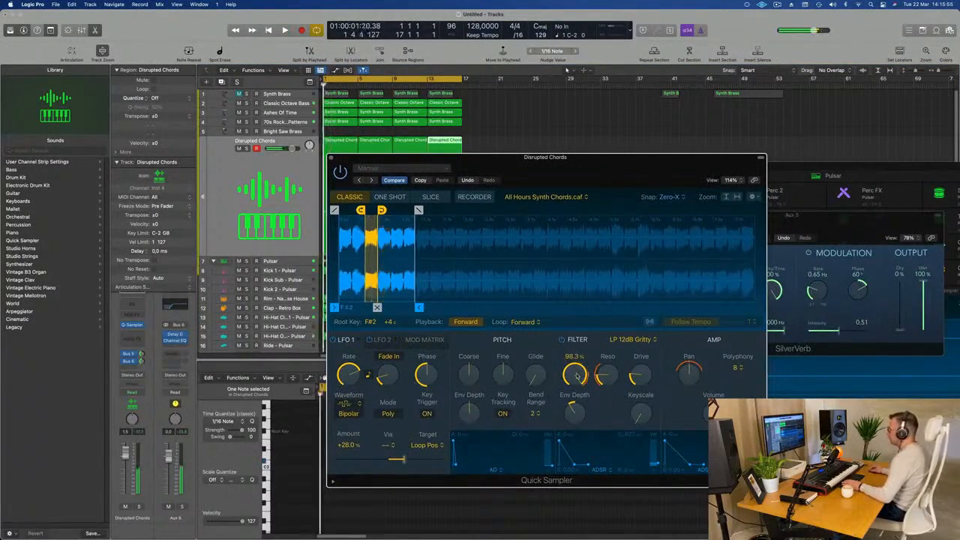
left_click_drag(543, 170, 655, 155)
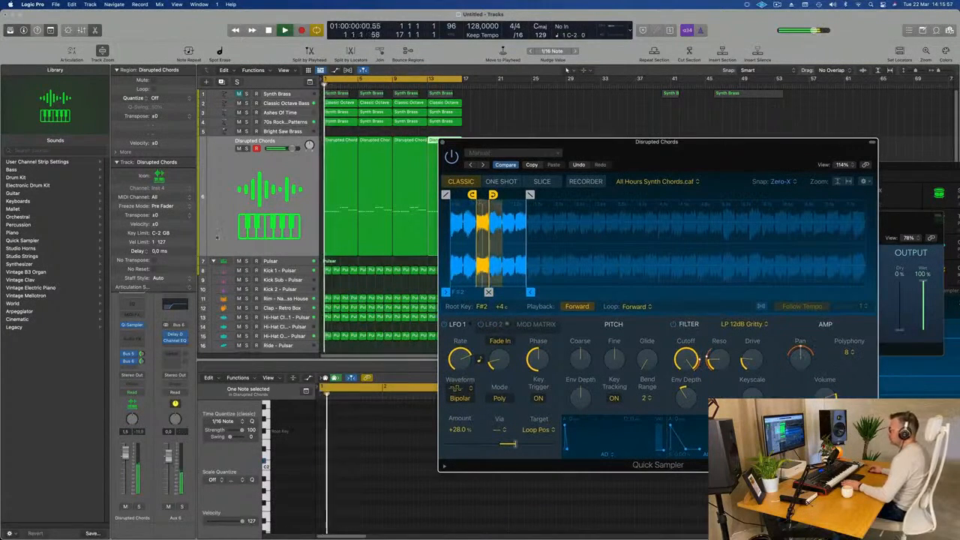
left_click(291, 171)
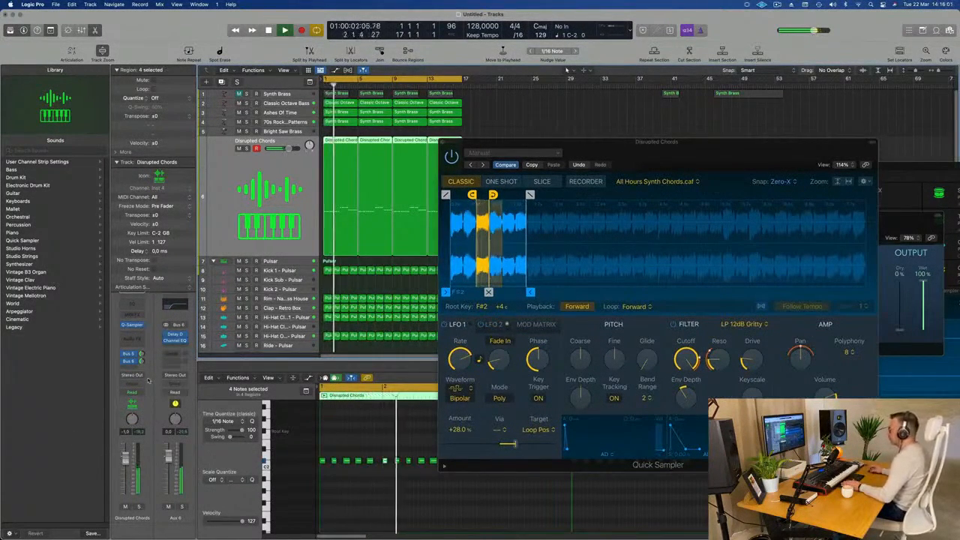
left_click_drag(702, 169, 655, 174)
key("space")
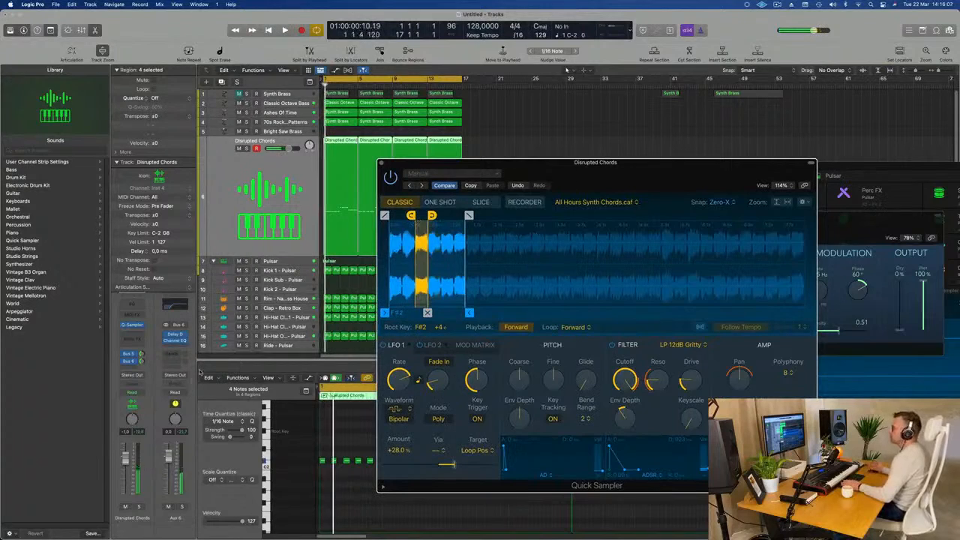
key("space")
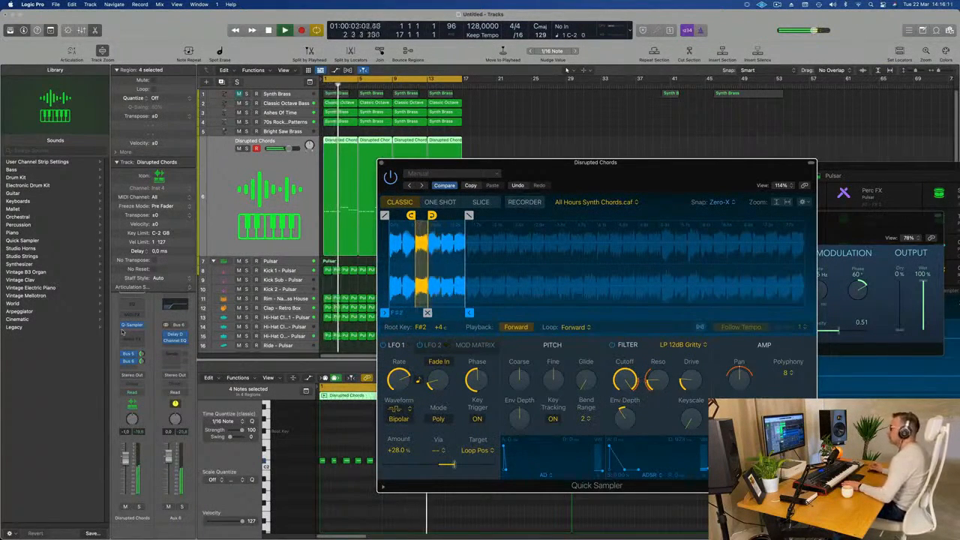
key("space")
- Insert a Compressor on the Disrupted Chords track and set its side chain to Kick 1 - Pulsar (Inst 5)
left_click(123, 332)
mouse_move(153, 355)
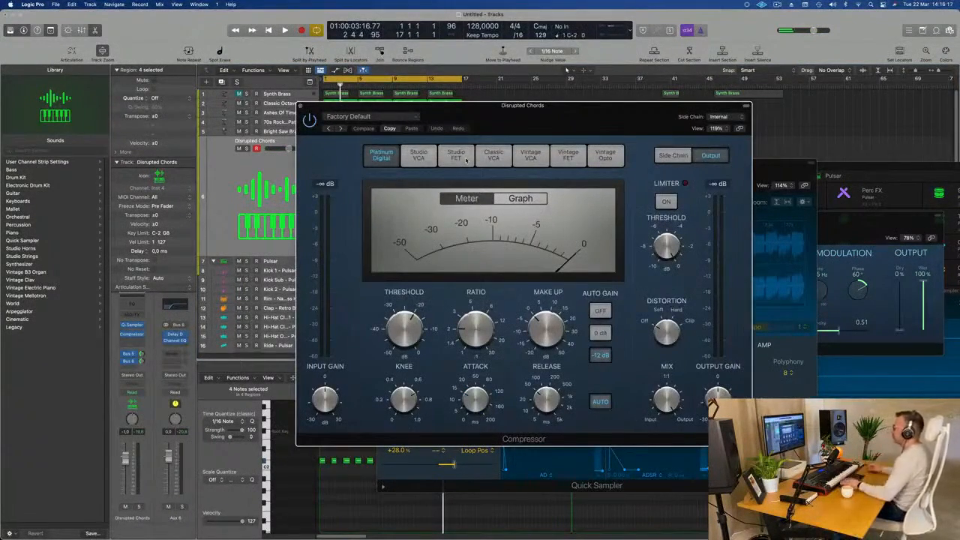
left_click(733, 118)
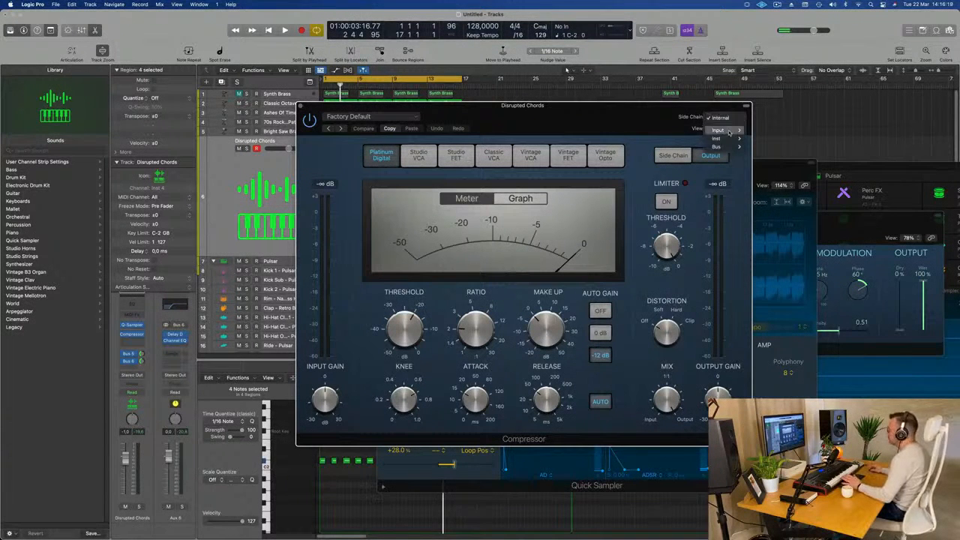
mouse_move(727, 142)
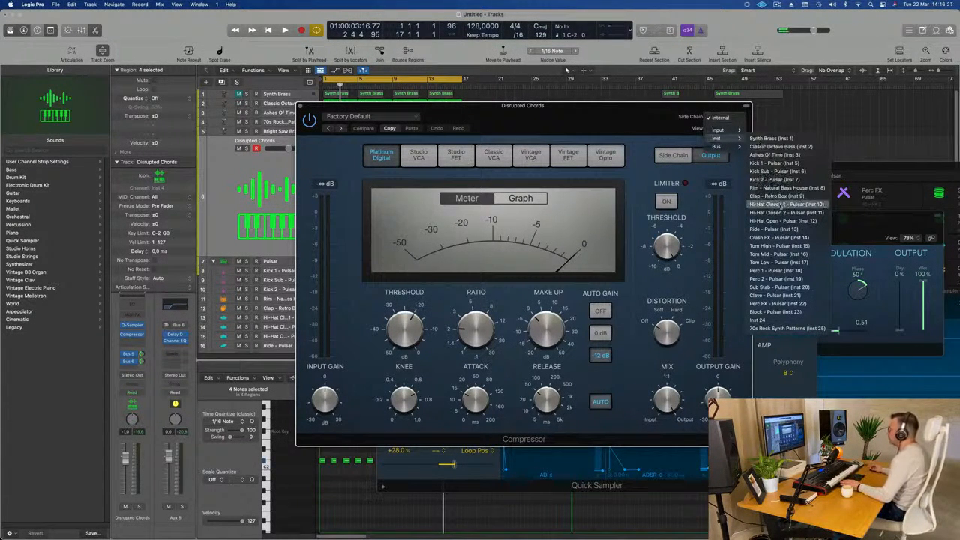
left_click(774, 162)
- Turn off the Compressor's automatic release, set the ratio to about 4.1:1, and lower the threshold during playback
key("space")
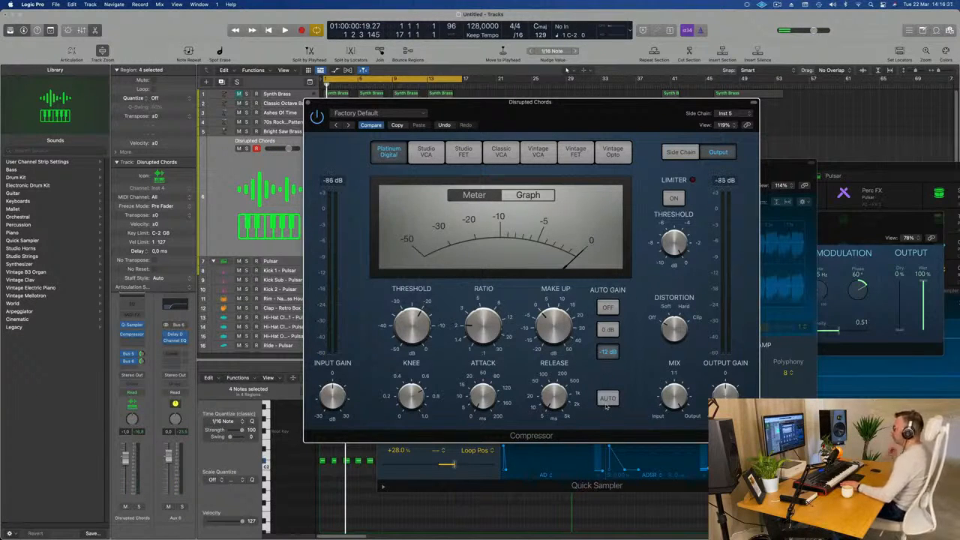
key("space")
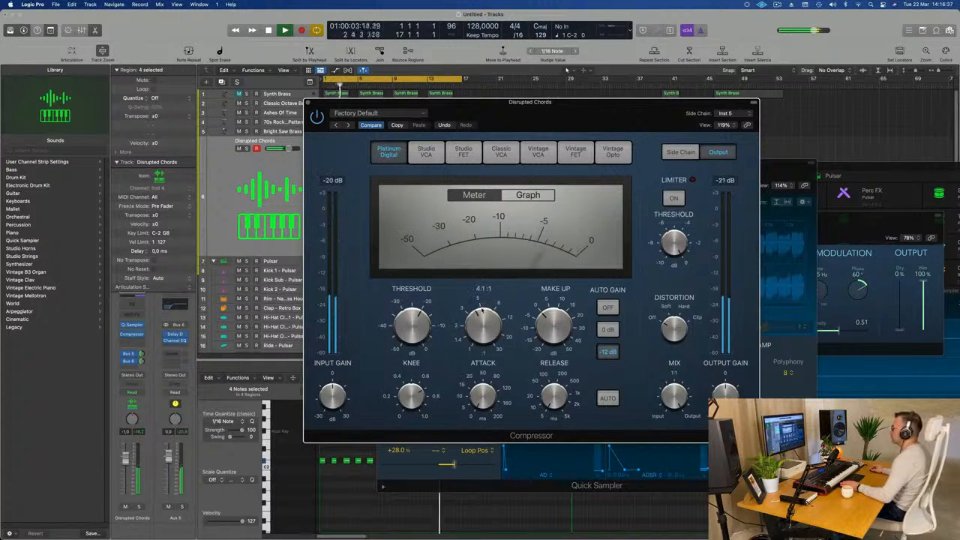
key("space")
mouse_move(417, 317)
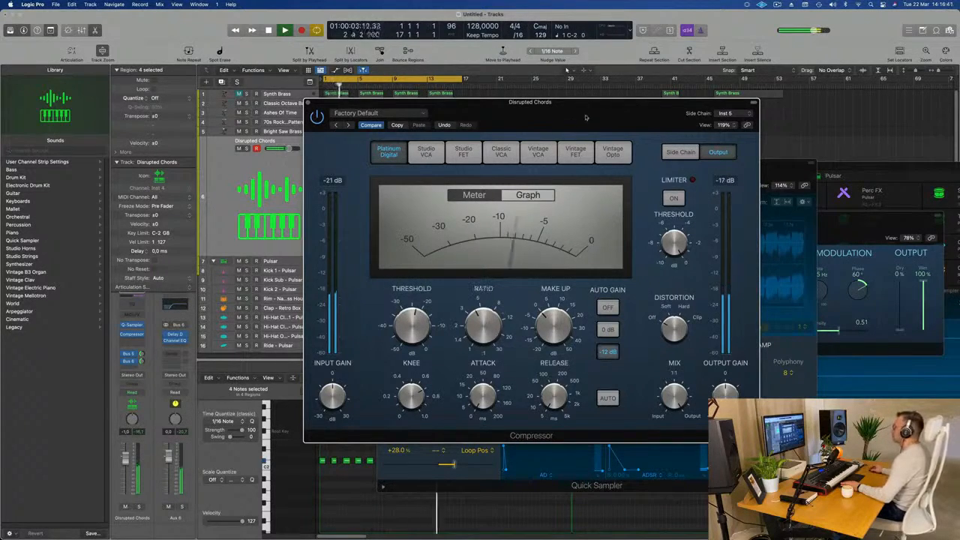
- Lower the Disrupted Chords track's volume to about -4.3 dB, checking its Quick Sampler and Compressor in playback
left_click_drag(585, 120, 701, 121)
left_click(423, 103)
key("space")
key("space")
left_click(132, 325)
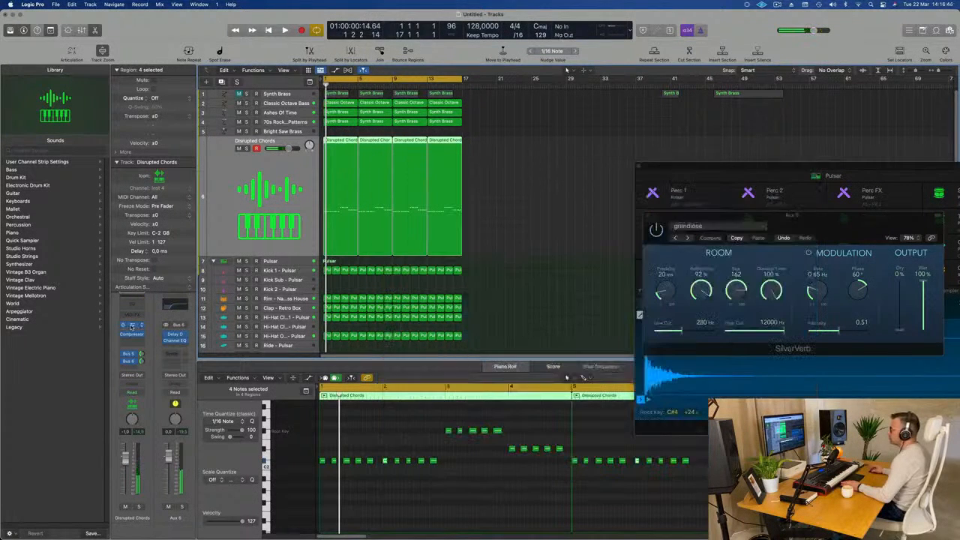
left_click(132, 326)
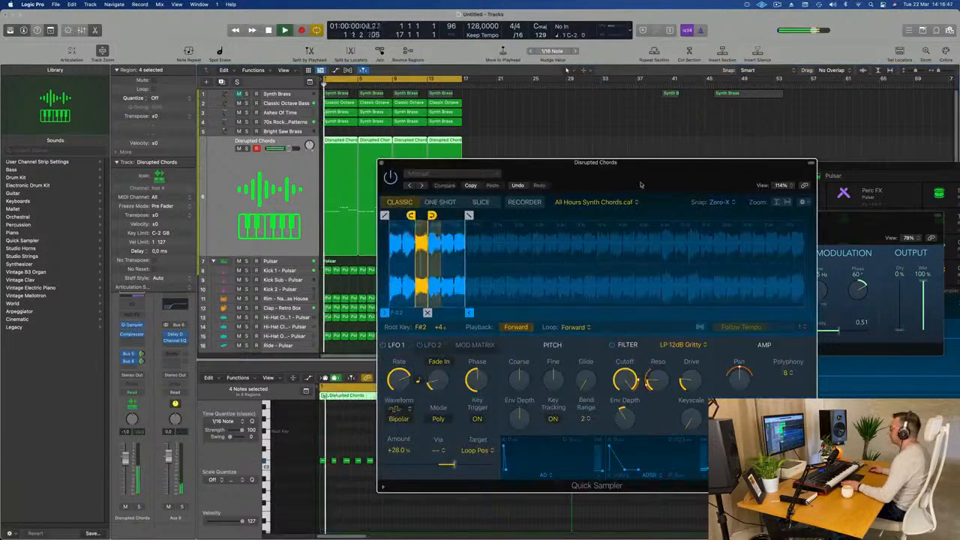
left_click(132, 329)
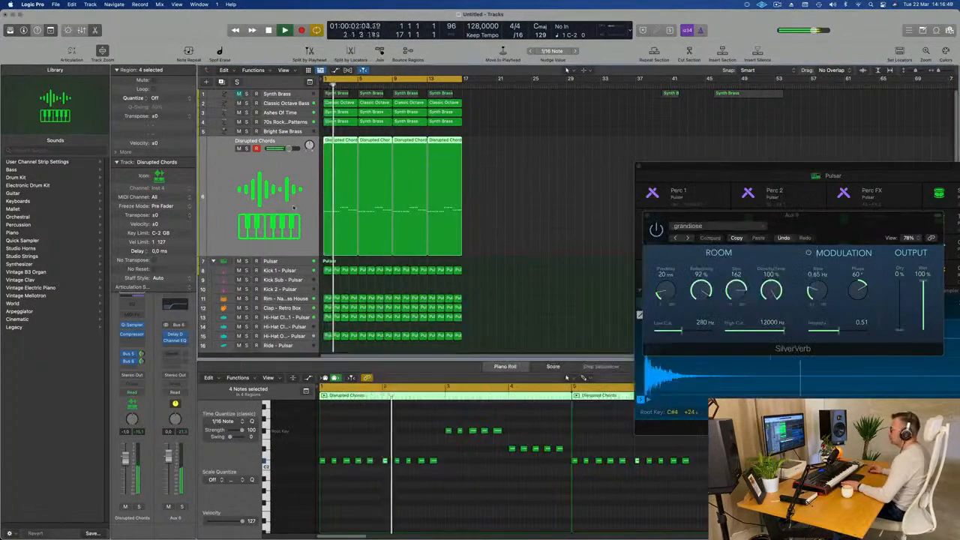
left_click(132, 334)
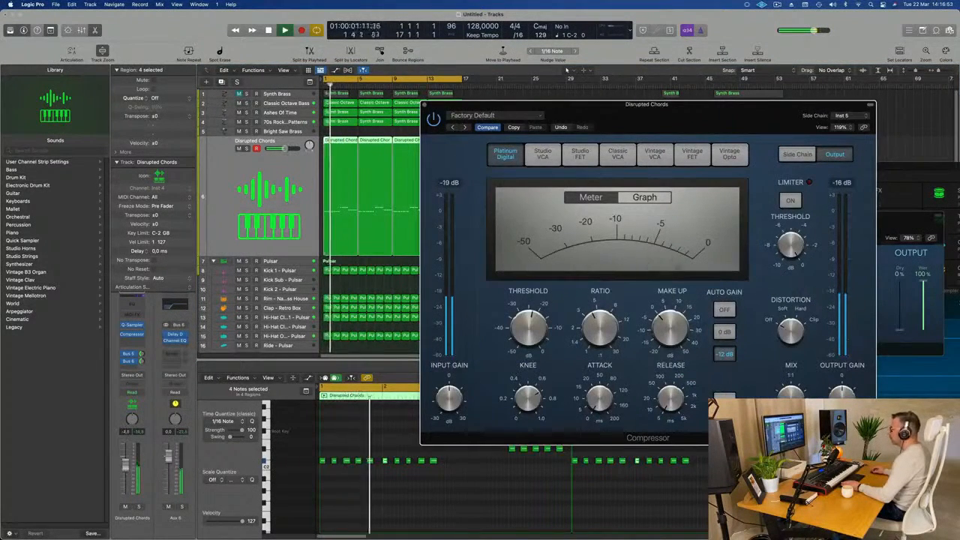
- Compare the Disrupted Chords part with the Compressor bypassed and active in playback, and close the plug-in
left_click(481, 92)
key("space")
left_click(430, 122)
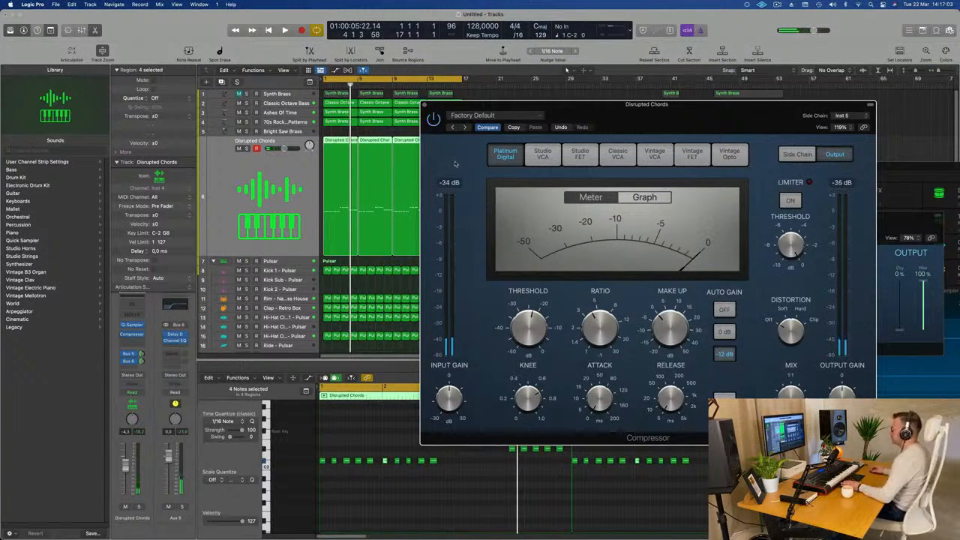
key("space")
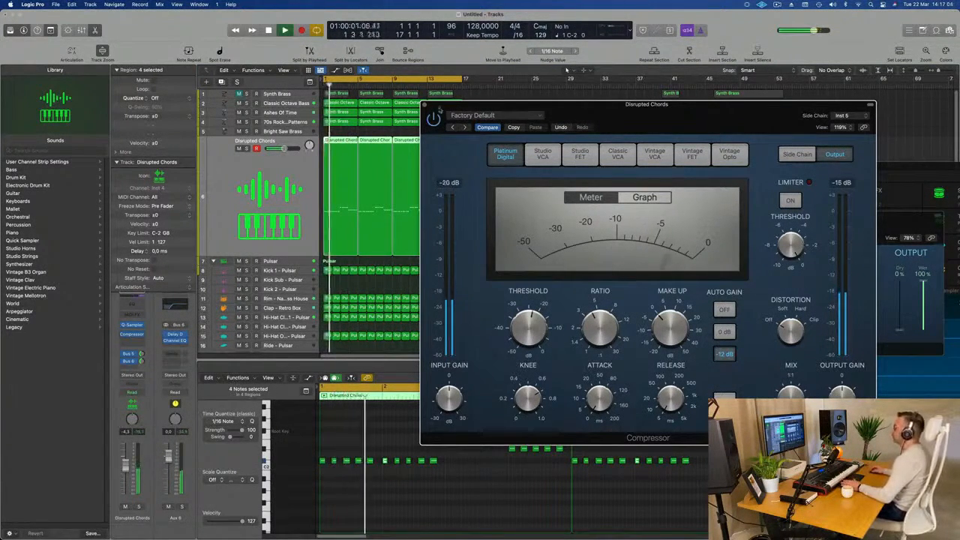
left_click(425, 105)
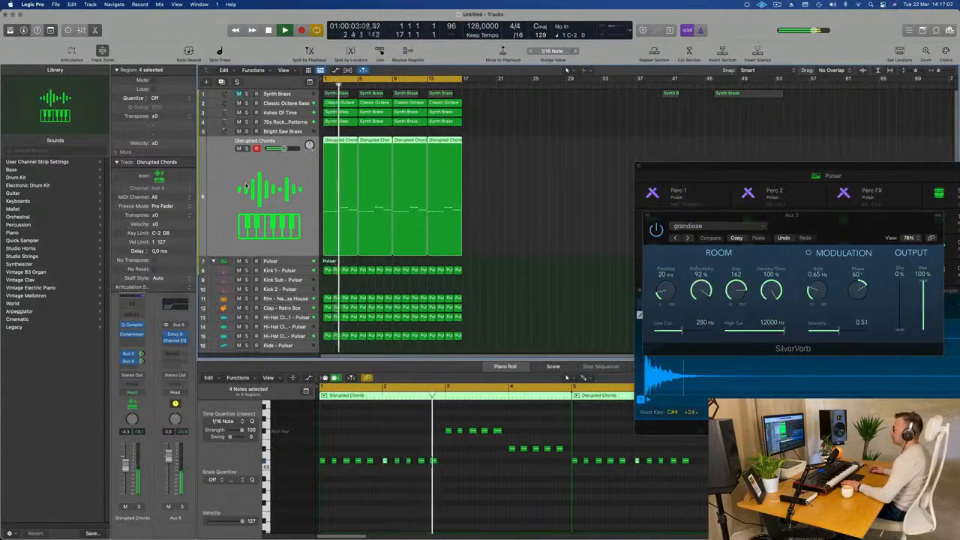
- Solo the 70s Rock Synth Patterns track and adjust Alchemy's HP Cutoff and LP Res controls in playback
left_click(289, 123)
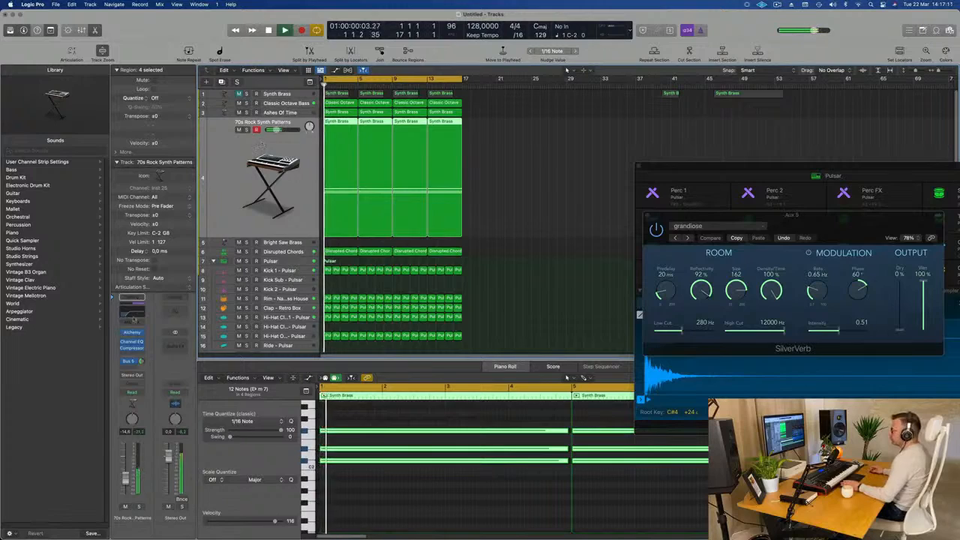
left_click(132, 332)
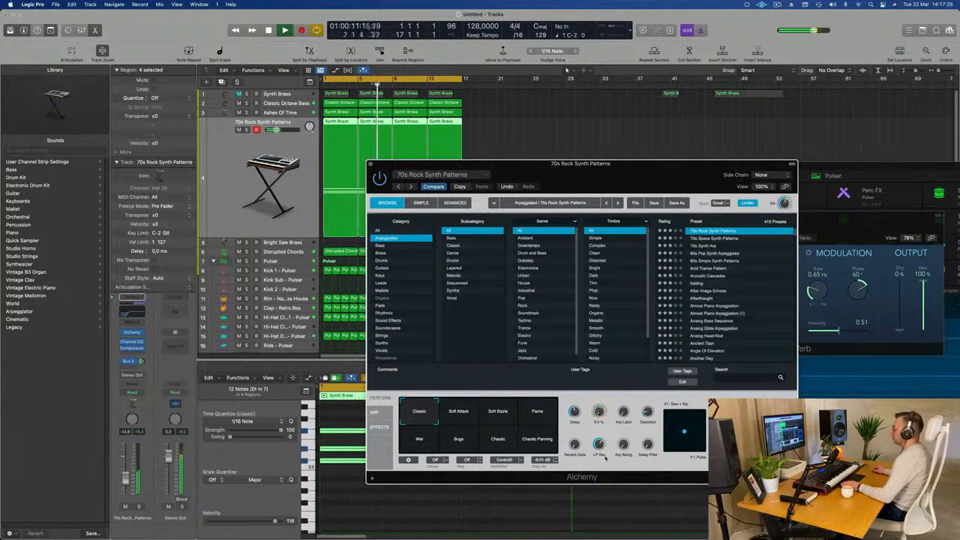
key("space")
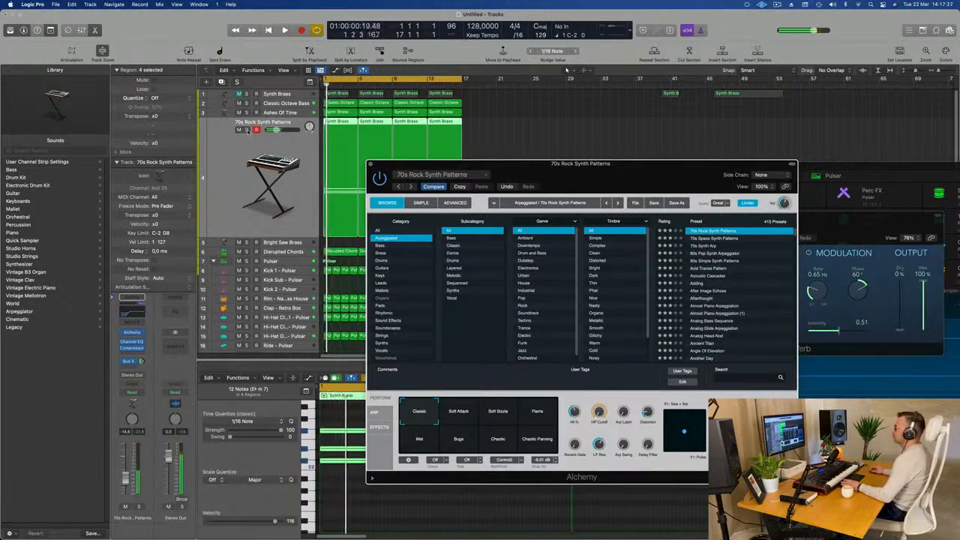
key("s")
left_click_drag(599, 413, 599, 403)
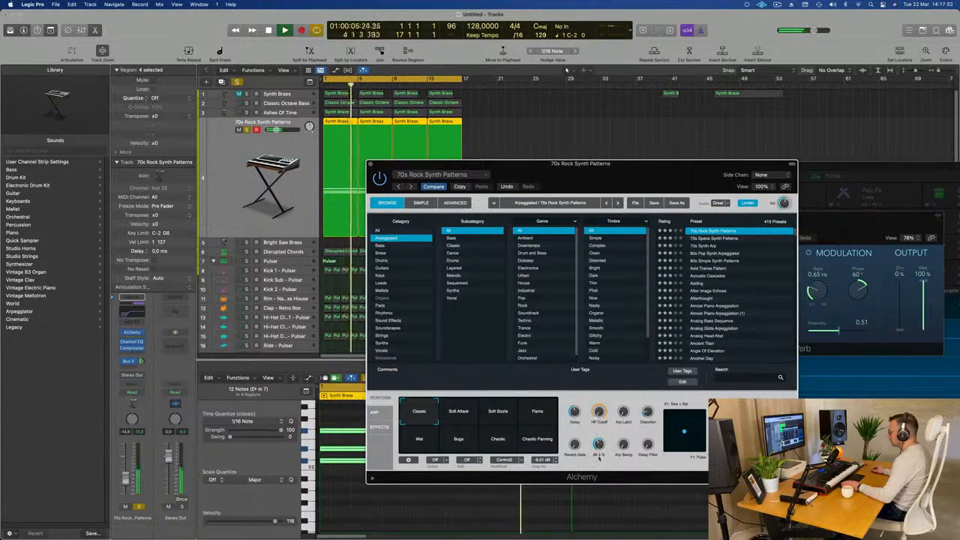
left_click_drag(599, 410, 604, 369)
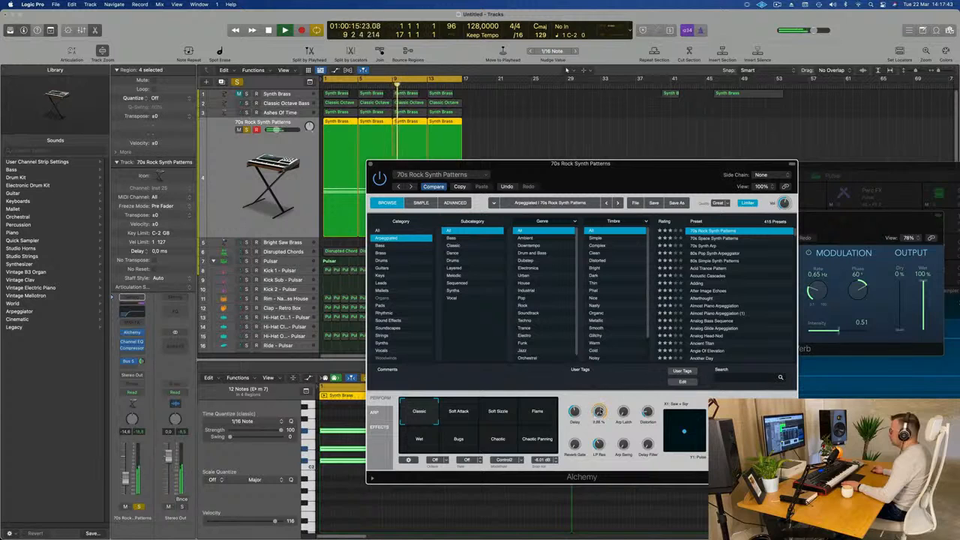
- Unsolo and mute the 70s Rock Synth Patterns track, and play the remaining parts from the start
key("Return")
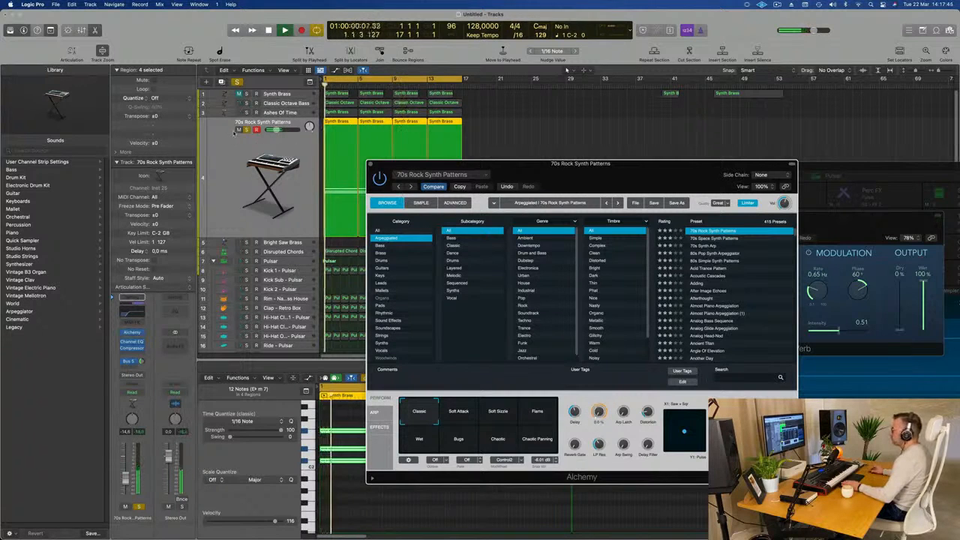
left_click(246, 130)
key("Return")
key("space")
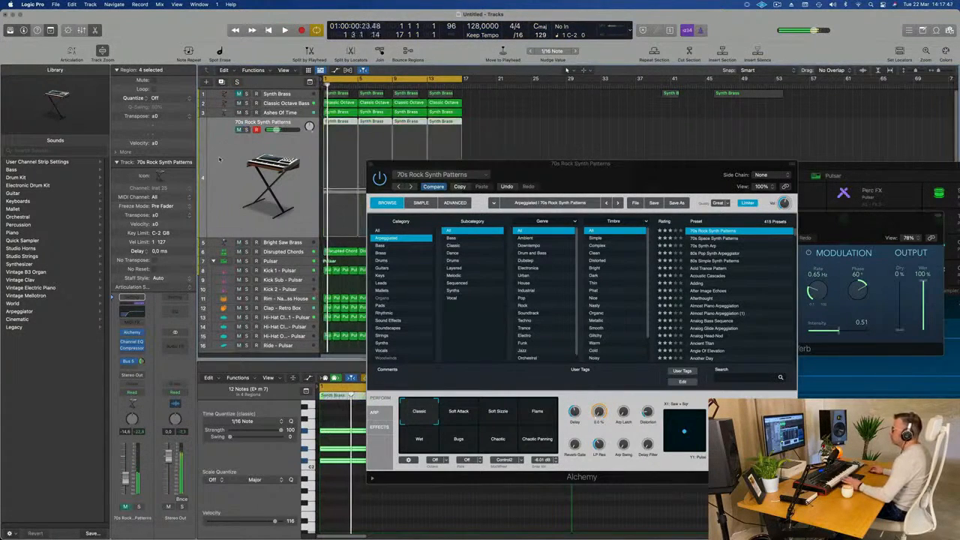
key("space")
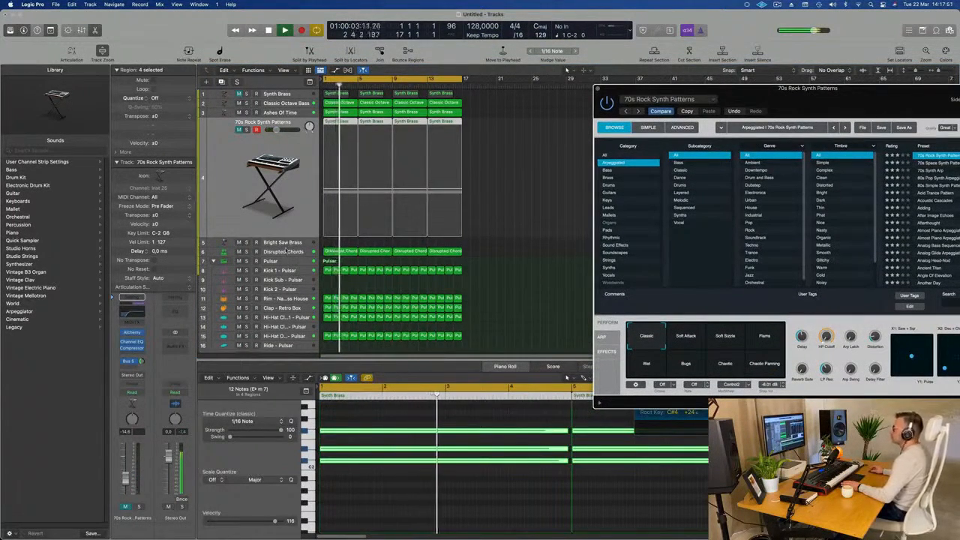
- Fine-tune Quick Sampler's filter Cutoff on Disrupted Chords and raise the track's volume to about 0.4 dB during playback
left_click(283, 253)
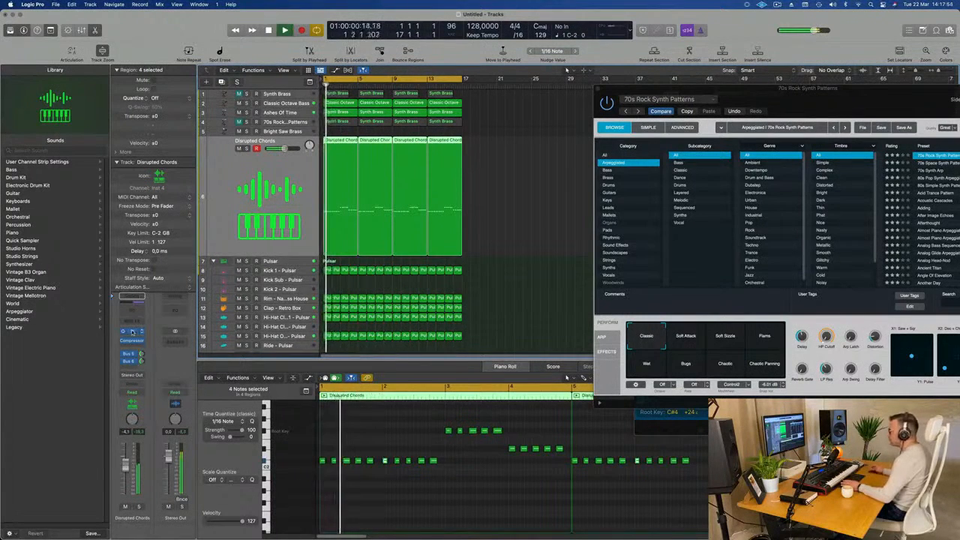
left_click(132, 331)
left_click_drag(665, 167, 583, 167)
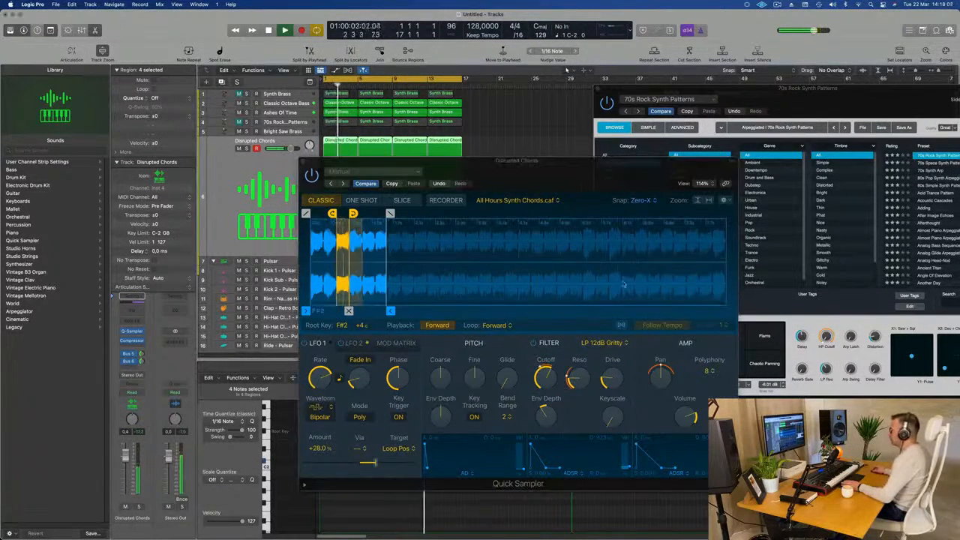
mouse_move(549, 383)
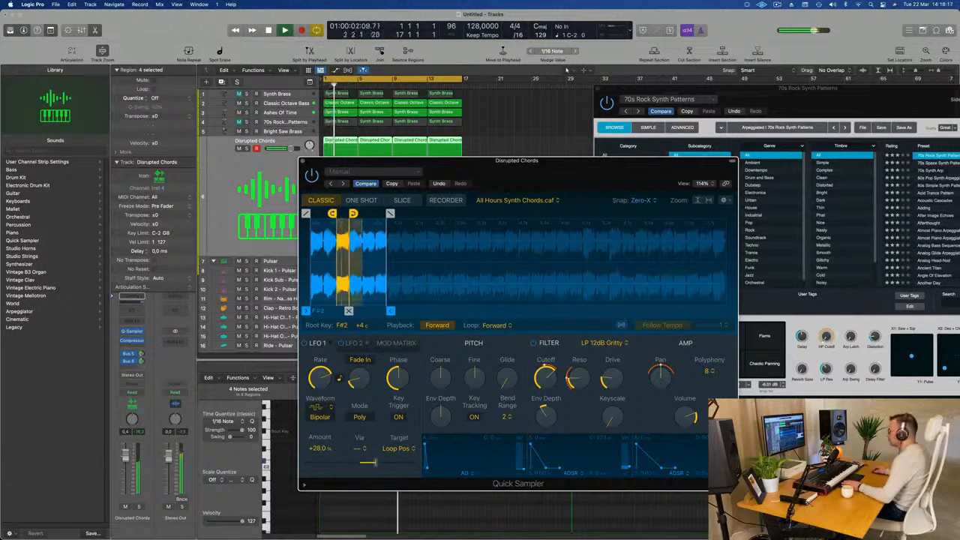
left_click_drag(545, 375, 545, 374)
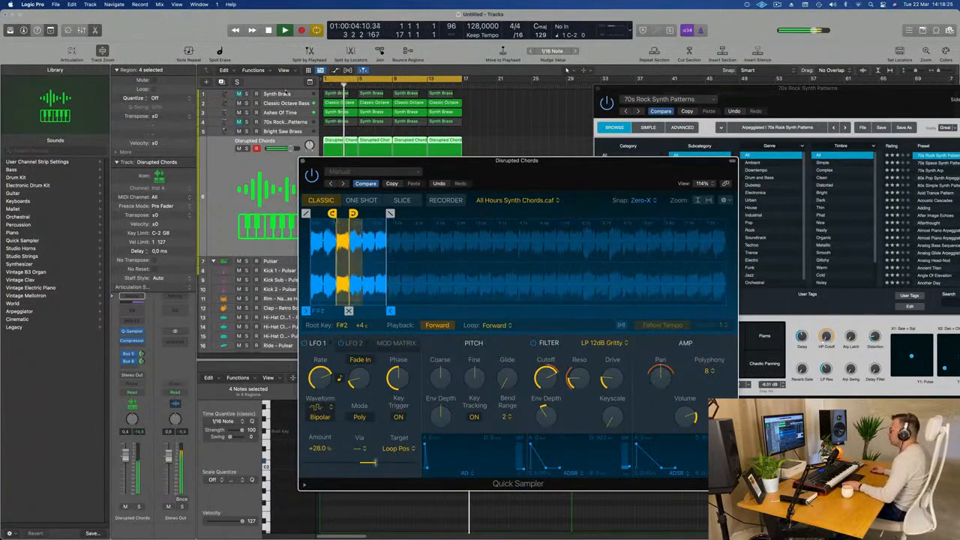
- Unmute the Synth Brass track, lower its volume to about -15.4 dB, and close the Quick Sampler window
left_click(258, 91)
key("Return")
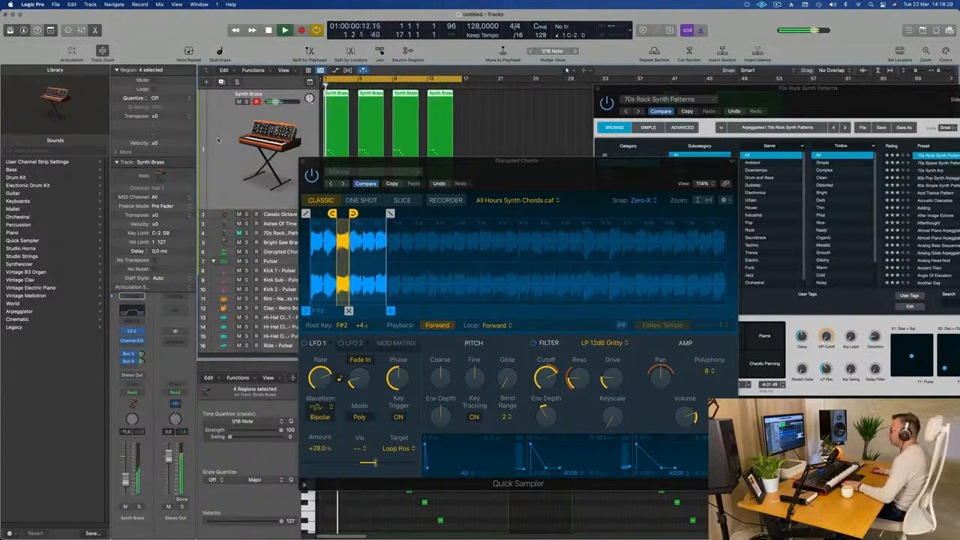
left_click_drag(505, 166, 632, 119)
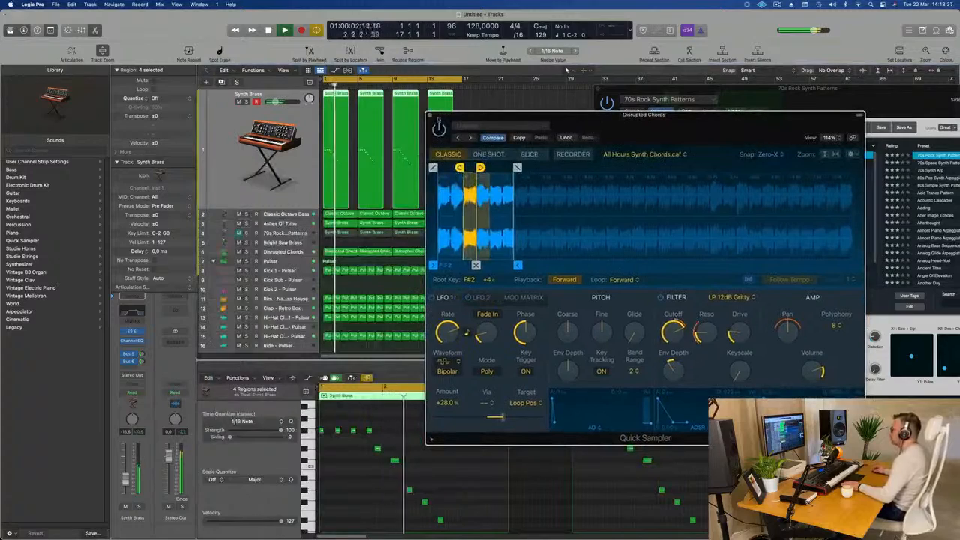
left_click(428, 113)
key("Return")
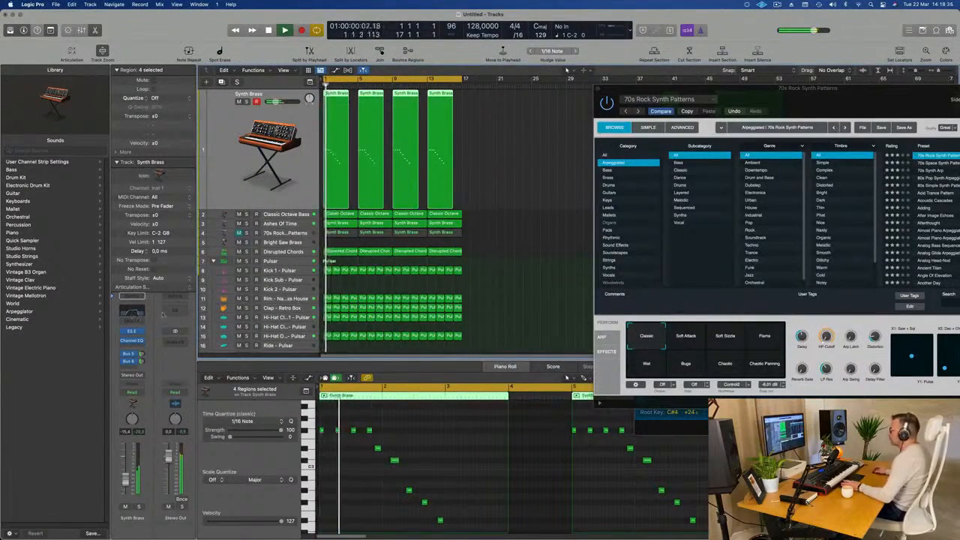
- Turn off the 2880 Hz high-cut band in the Synth Brass track's Channel EQ and close the EQ
left_click(132, 340)
left_click_drag(905, 57, 863, 60)
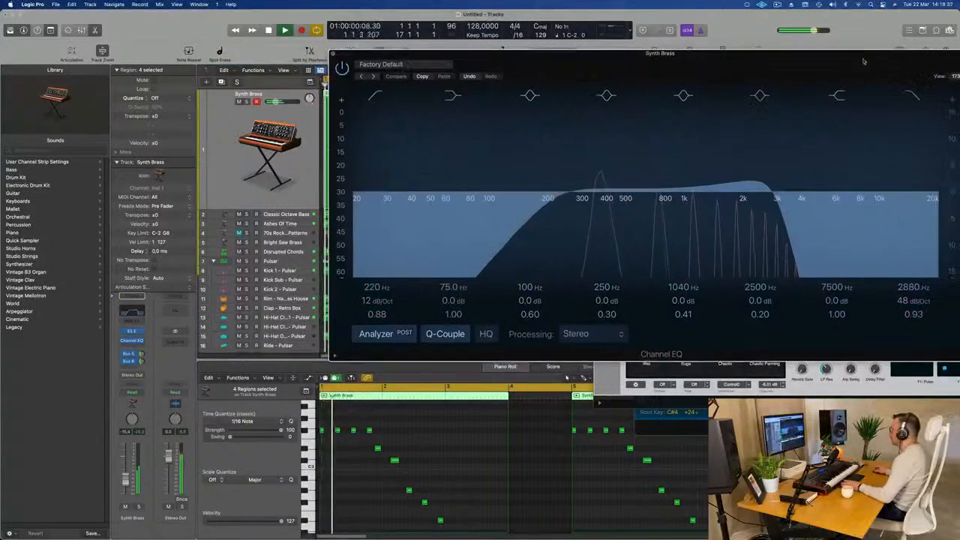
left_click(911, 94)
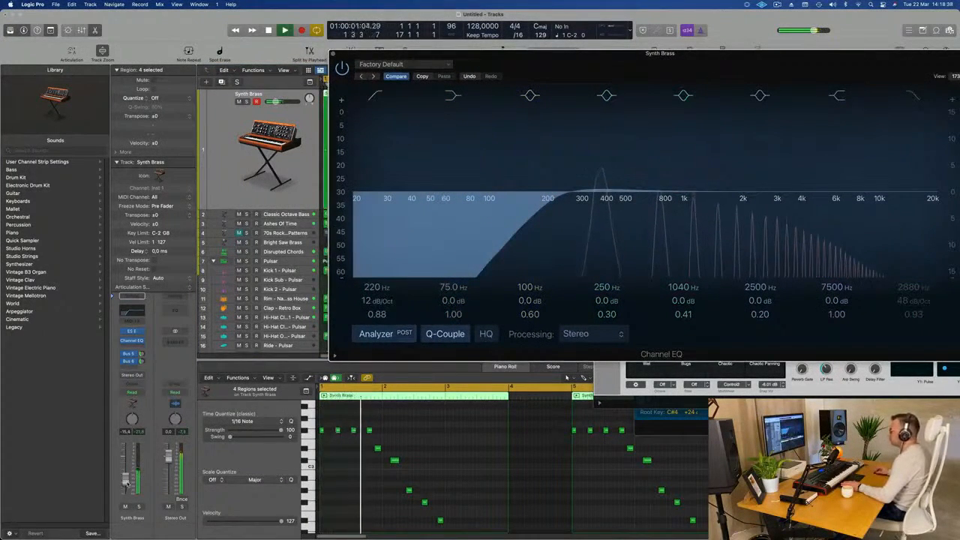
left_click(331, 63)
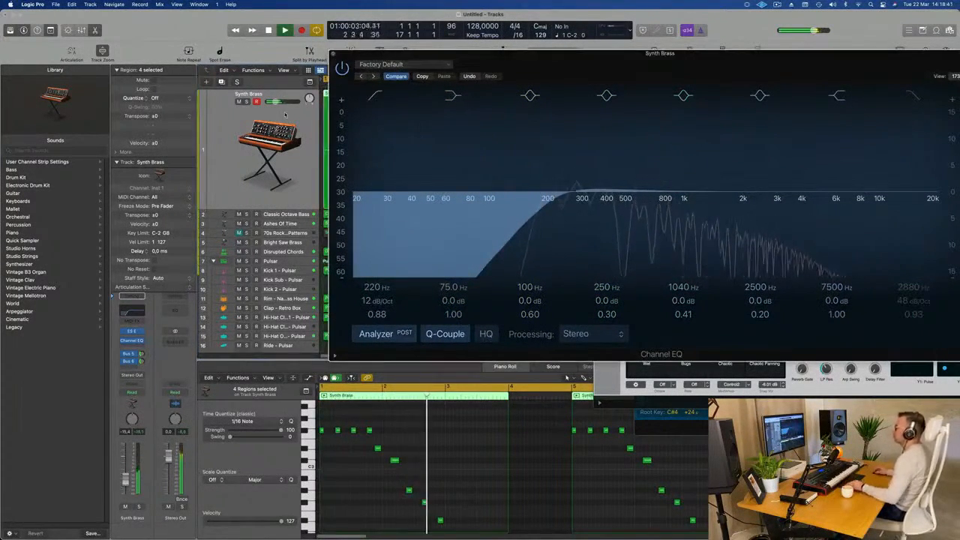
left_click(333, 54)
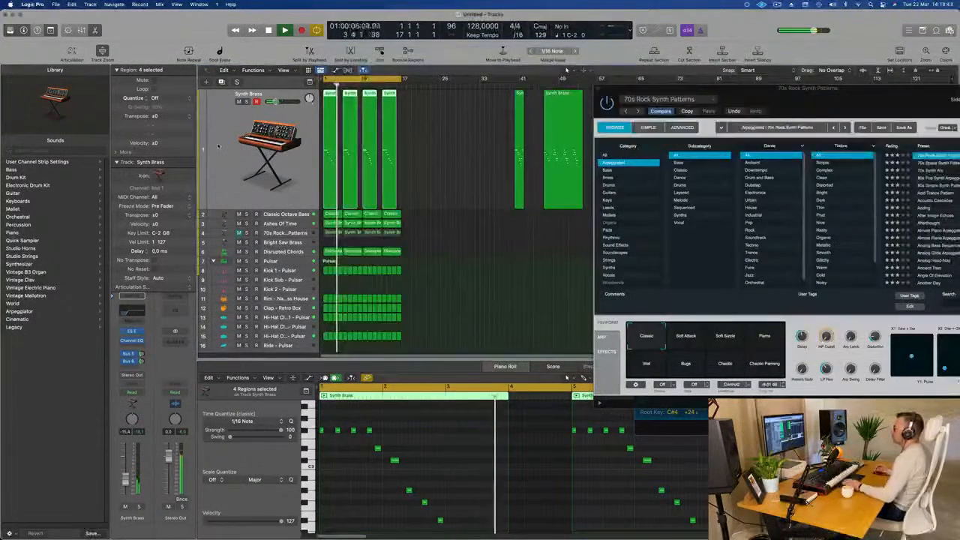
- Unmute the 70s Rock Synth Patterns track and open its Channel EQ during playback
left_click(302, 233)
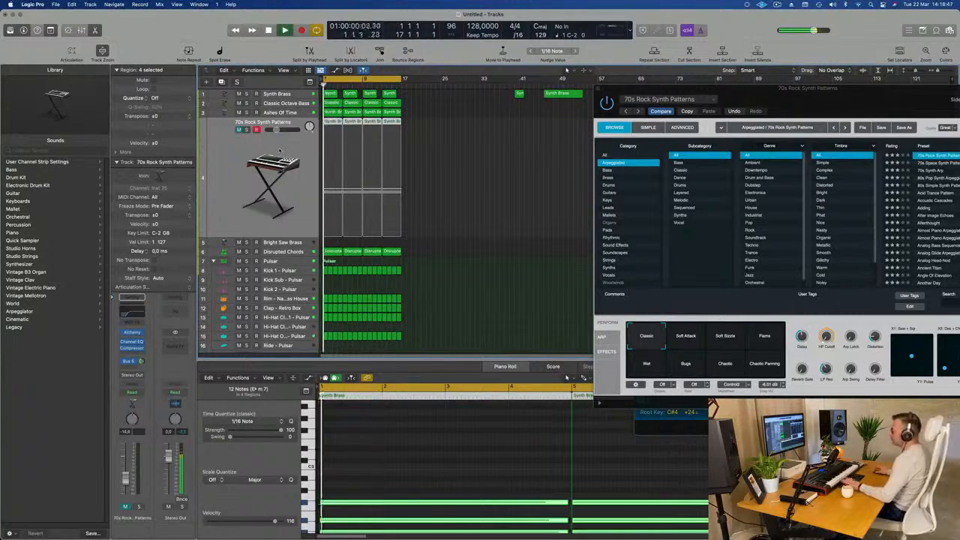
left_click(239, 131)
key("space")
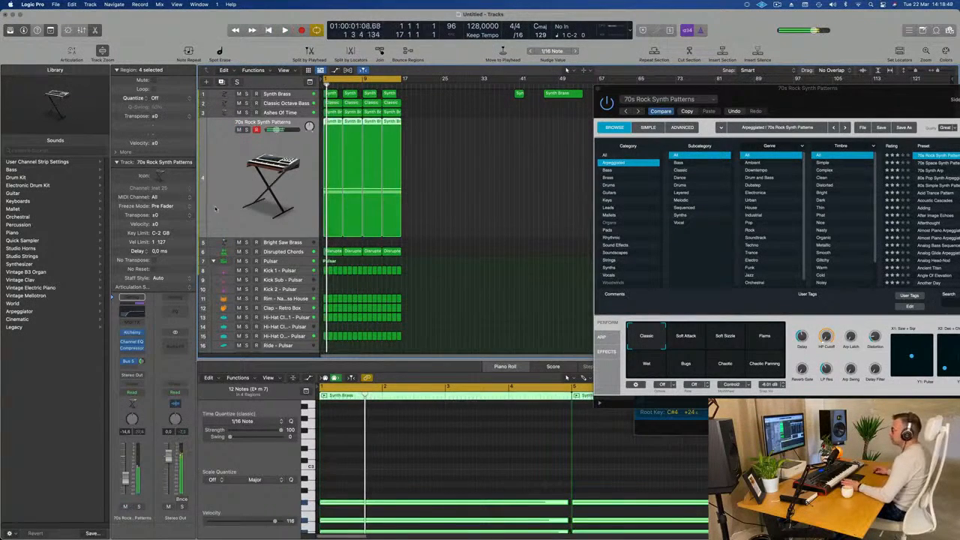
left_click(133, 314)
key("space")
left_click_drag(862, 108, 676, 103)
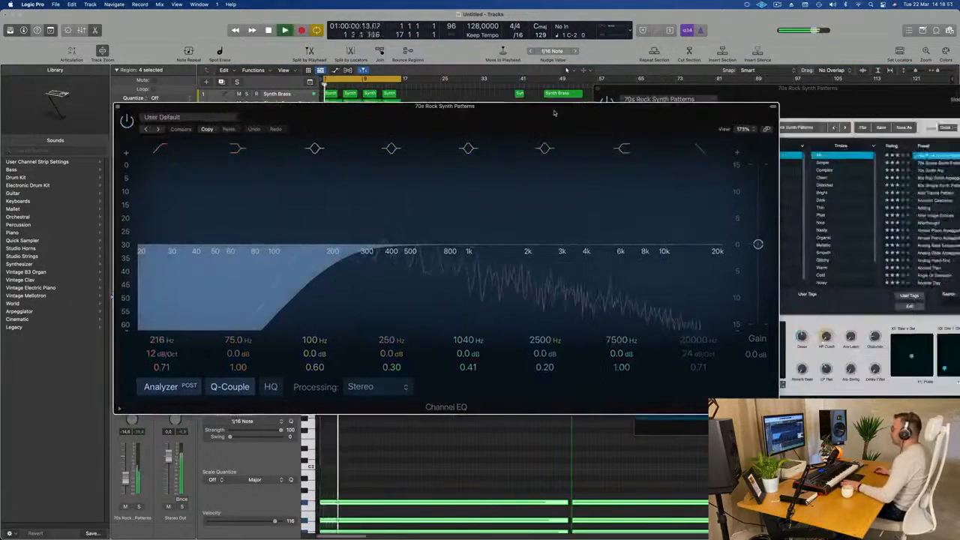
- Enable a 48 dB/Oct high cut in the Channel EQ, sweep it to 3380 Hz and back to 20000 Hz, and close the EQ
left_click(697, 149)
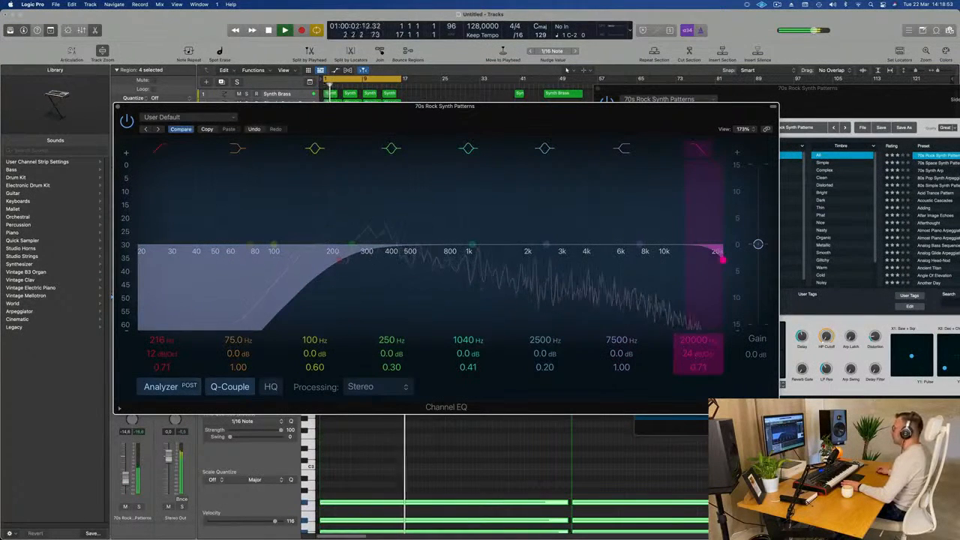
left_click_drag(722, 259, 571, 259)
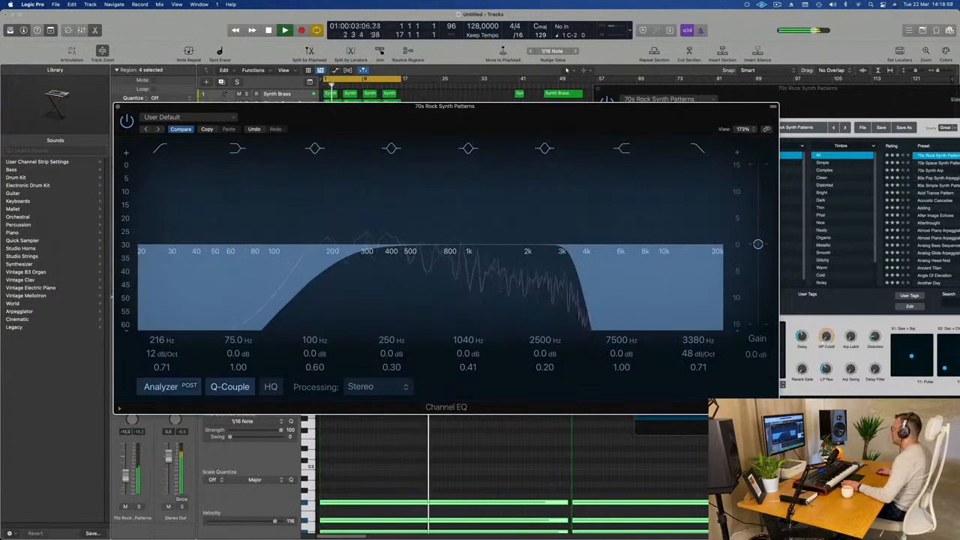
left_click_drag(698, 340, 699, 262)
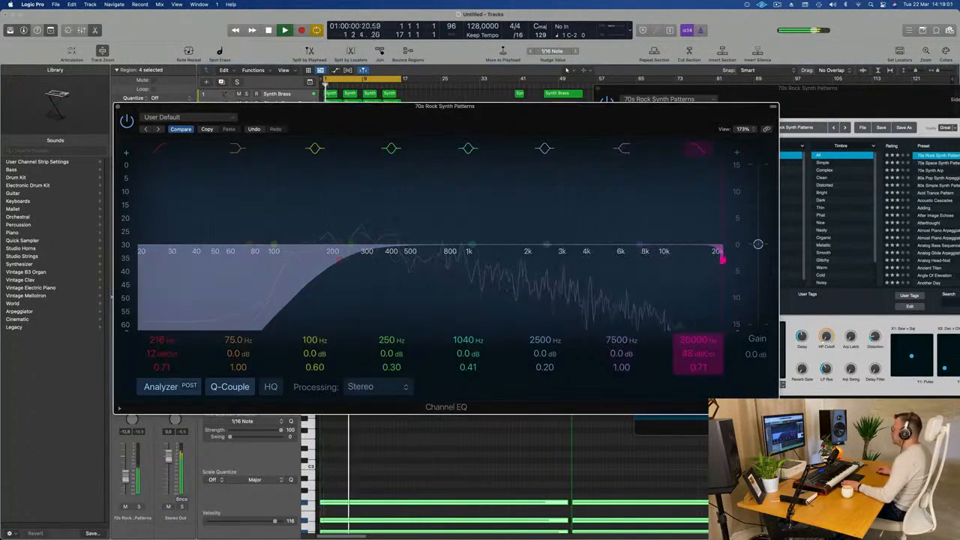
left_click(118, 107)
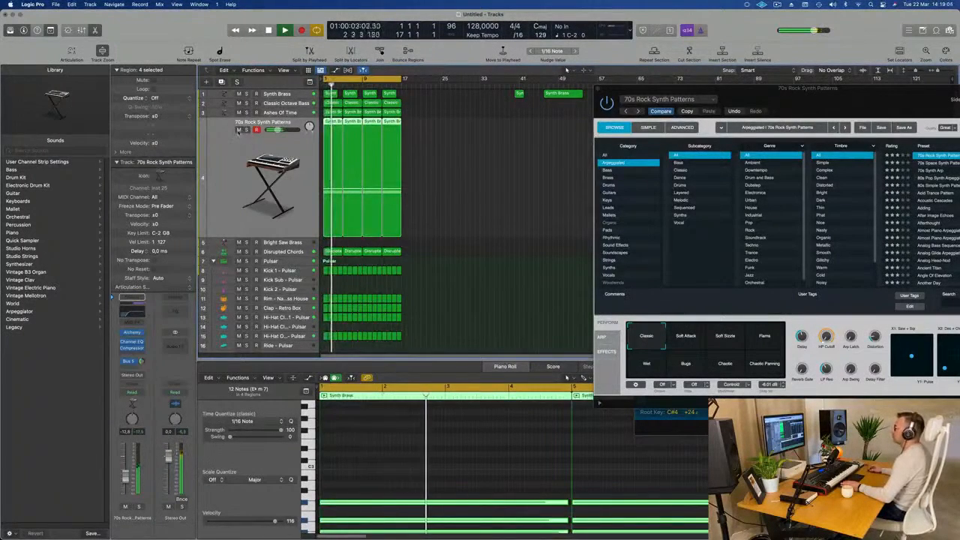
- Mute the 70s Rock Synth Patterns track and listen to the arrangement without it from the start
left_click(238, 130)
key("space")
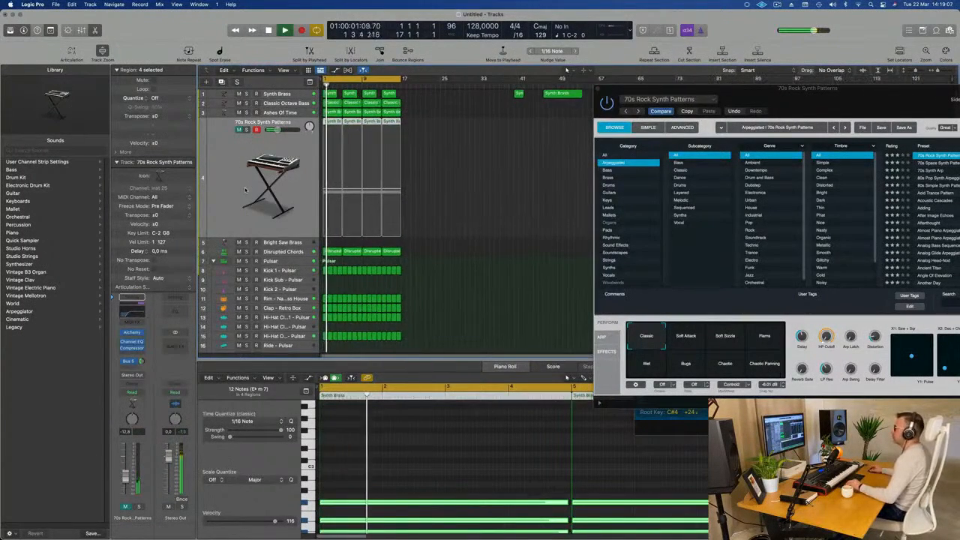
key("super+Right")
key("super+Right")
key("super+Up")
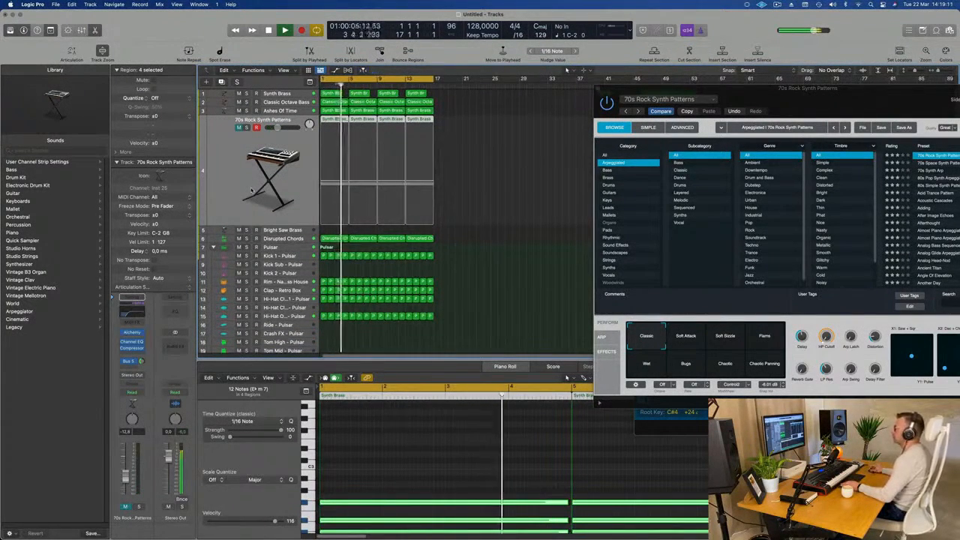
- Add a Channel EQ to the Bright Saw Brass track and set a 12 dB/Oct low cut at 137 Hz
scroll(470, 160, "up", 3)
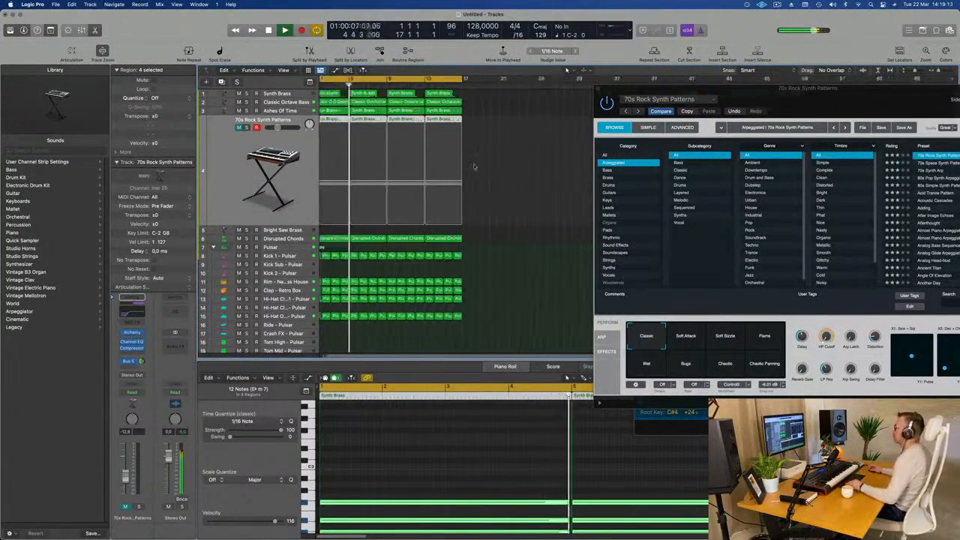
scroll(475, 166, "down", 4)
scroll(487, 139, "up", 2)
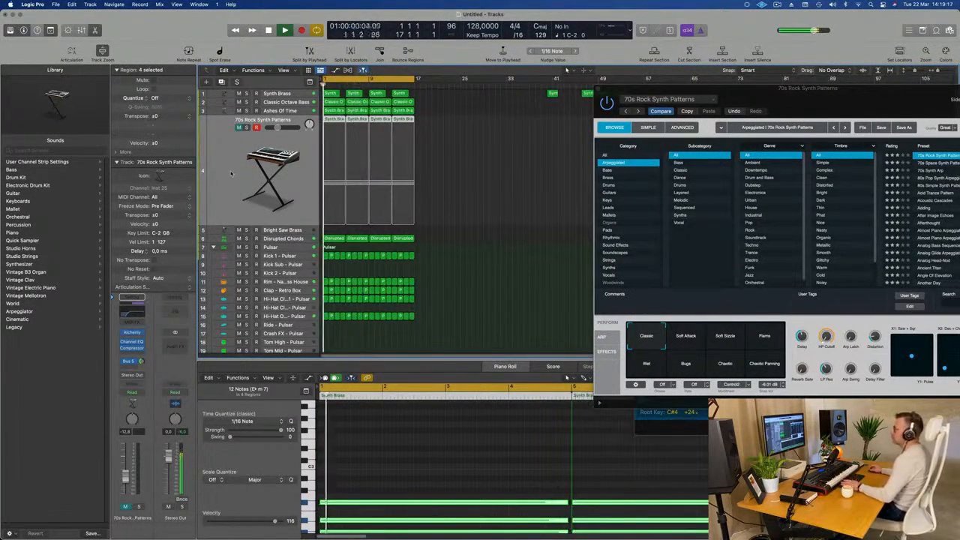
key("Return")
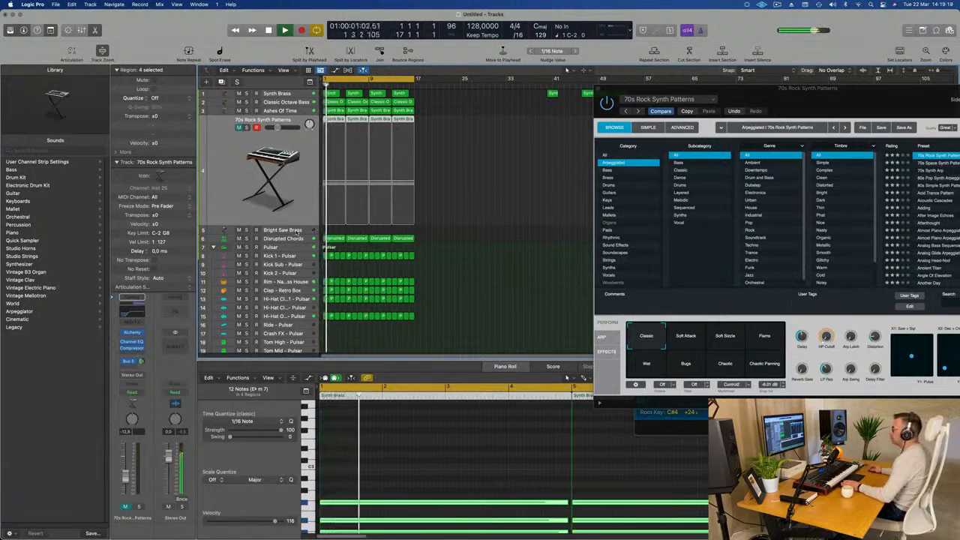
left_click(298, 233)
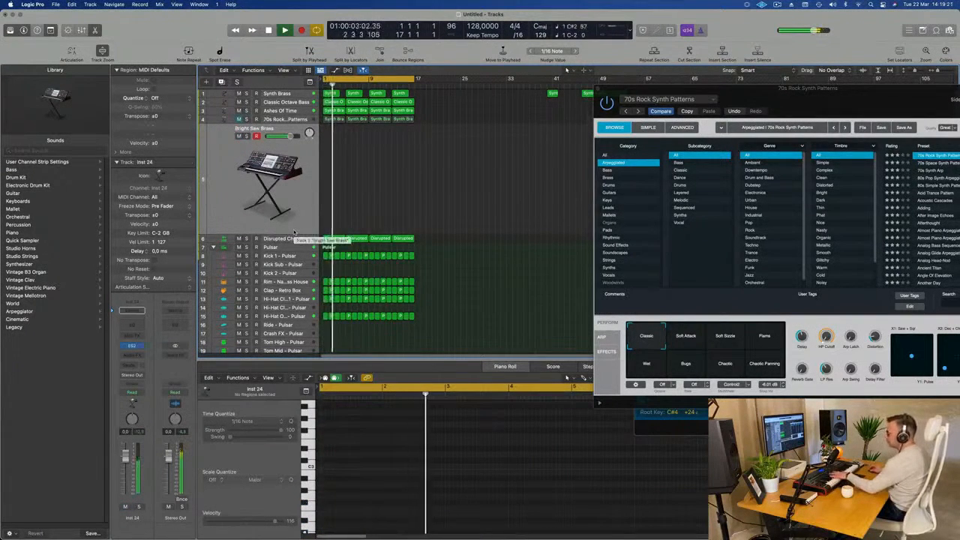
left_click(132, 321)
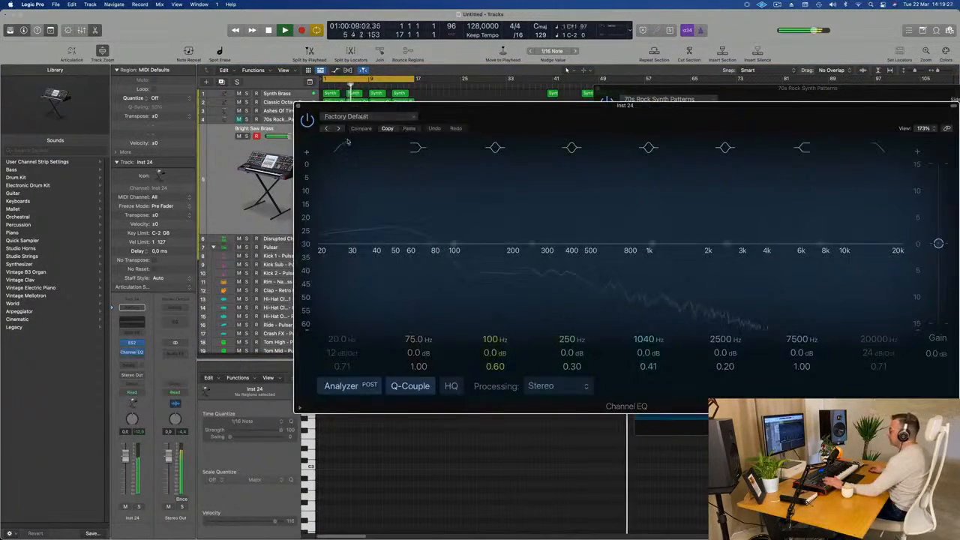
left_click_drag(334, 180, 480, 198)
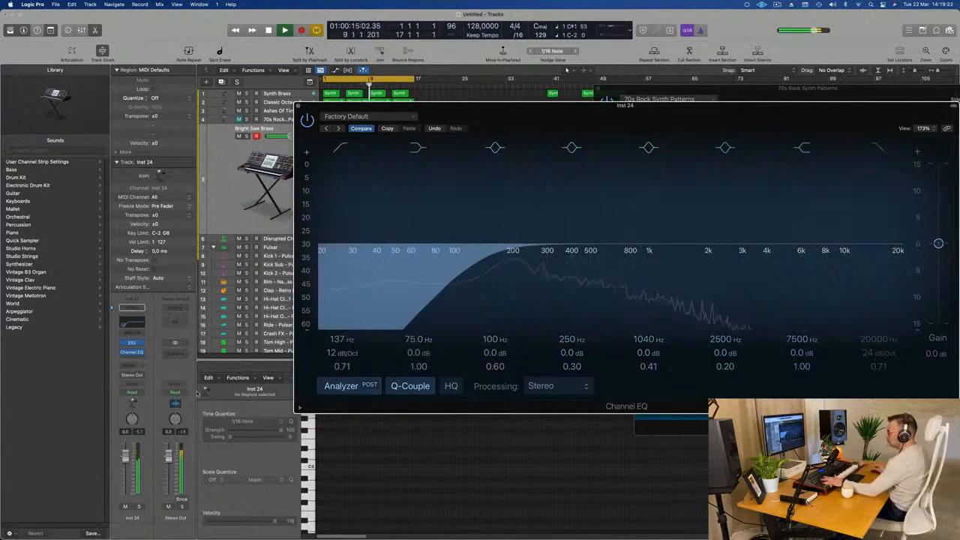
- Send the Bright Saw Brass track to Bus 5 and move the EQ window clear of the arrangement
left_click(128, 368)
mouse_move(132, 377)
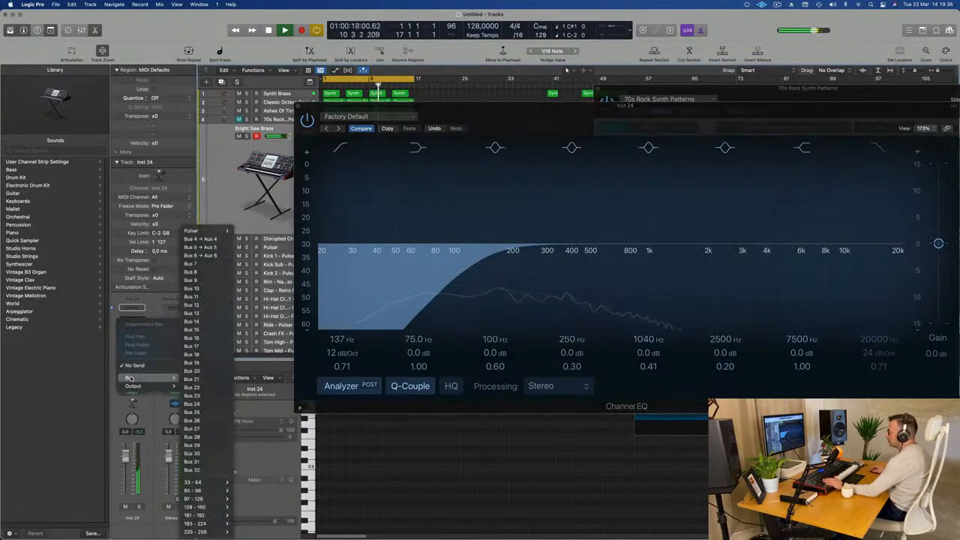
left_click(213, 248)
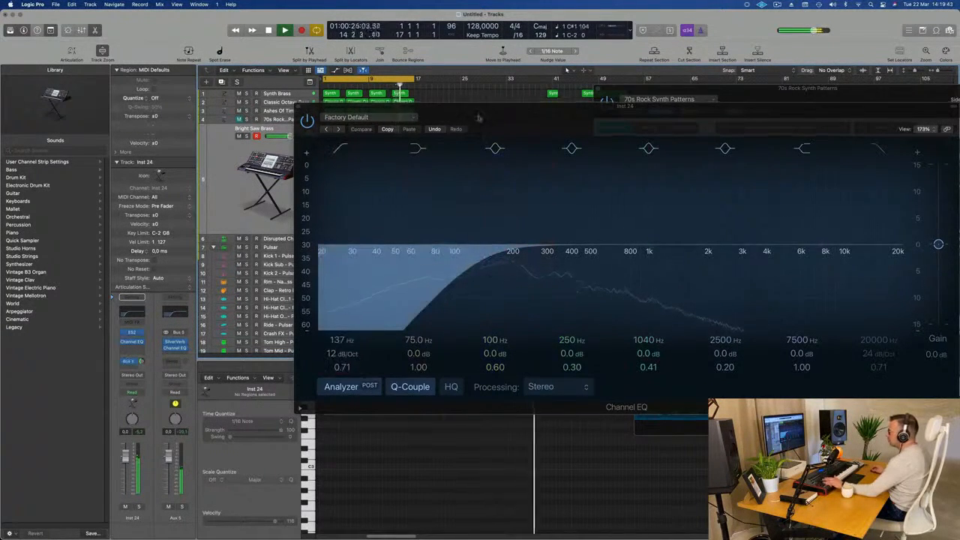
left_click_drag(463, 107, 662, 211)
left_click(450, 144)
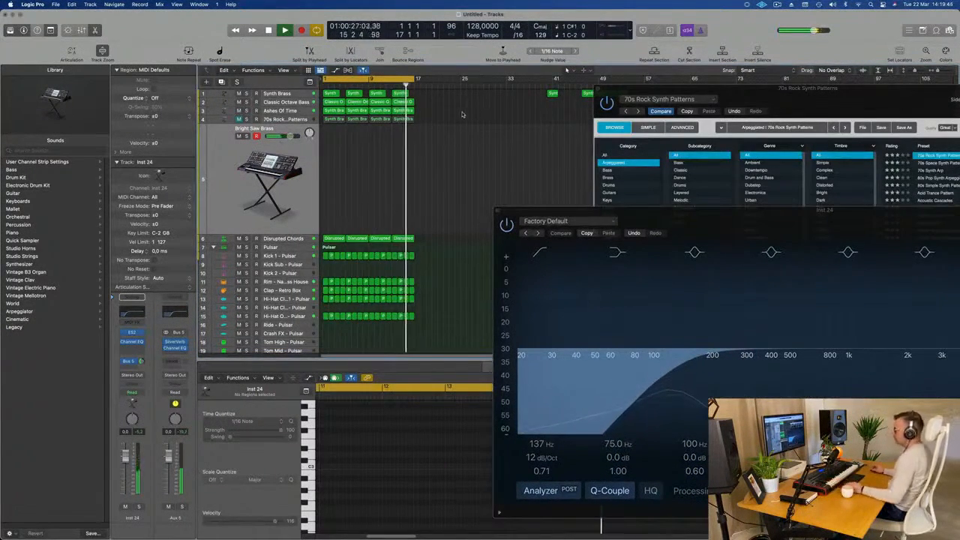
- Repeat the cycled section of all tracks from bar 17 and extend the cycle range to bar 33
key("ctrl+super+r")
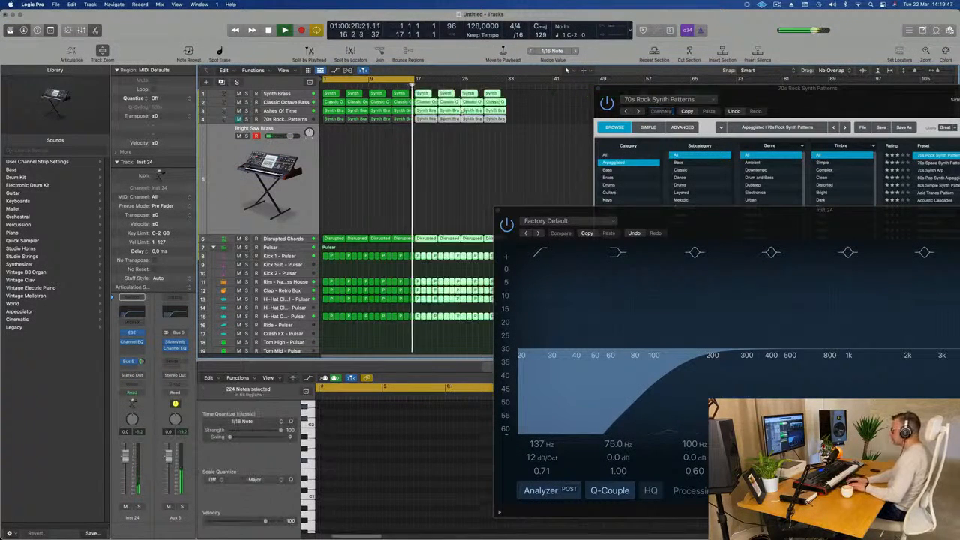
scroll(459, 104, "up", 3)
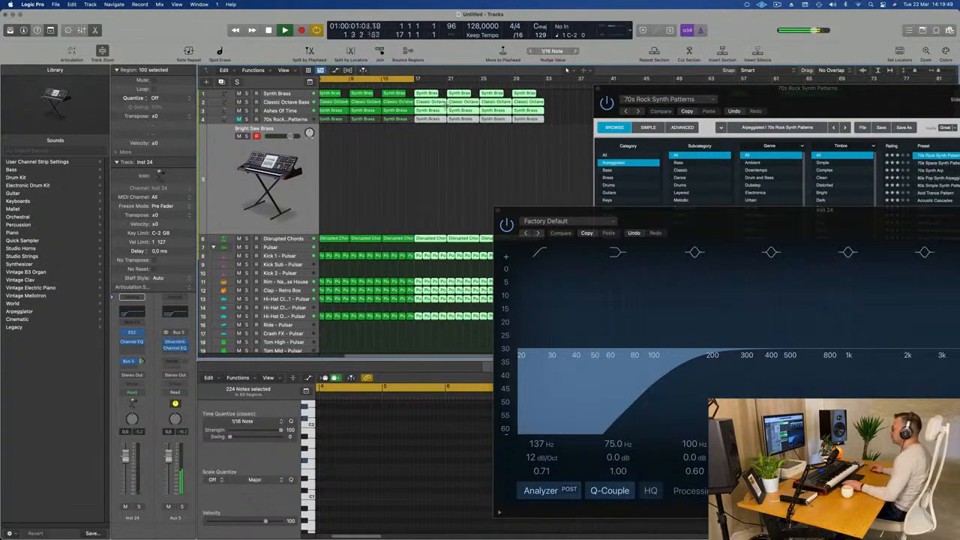
scroll(459, 103, "down", 5)
left_click_drag(402, 78, 480, 79)
- Mute the Synth Brass track and play the extended arrangement from the start
key("space")
key("Return")
key("space")
key("Return")
left_click(238, 93)
key("space")
key("space")
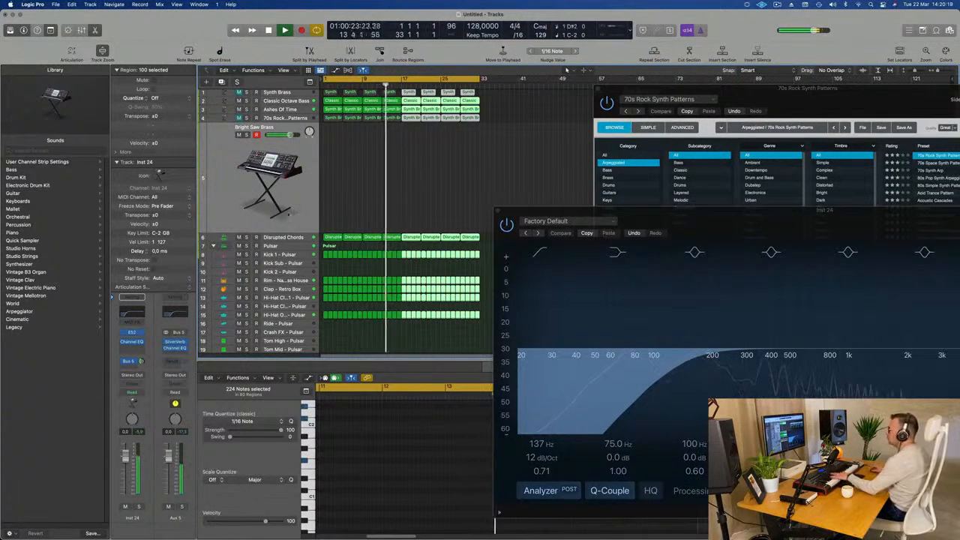
- Set the Bright Saw Brass track's fader to about -1.6 dB and add a send to Bus 6
left_click(236, 205)
mouse_move(126, 460)
left_mouse_down()
mouse_move(126, 471)
mouse_move(126, 456)
left_mouse_up()
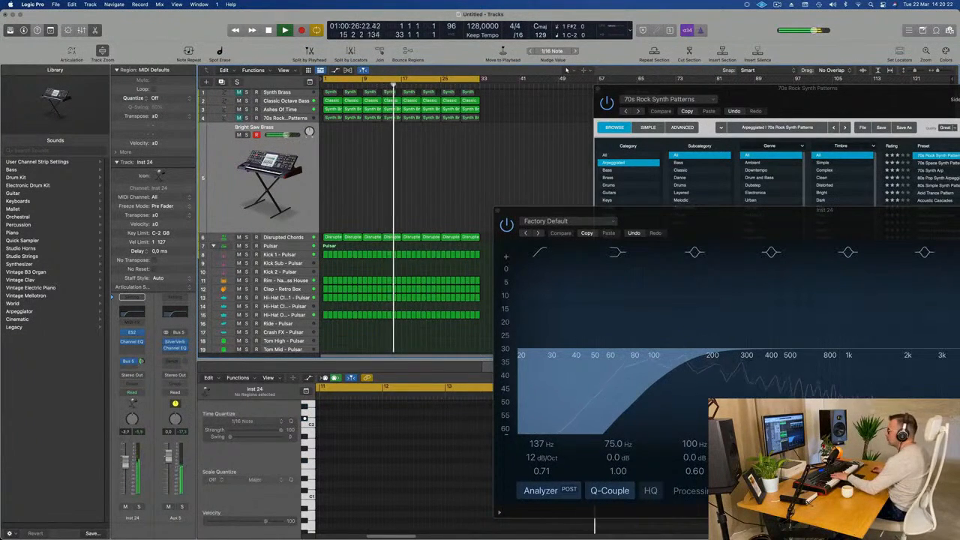
left_click(132, 368)
mouse_move(130, 379)
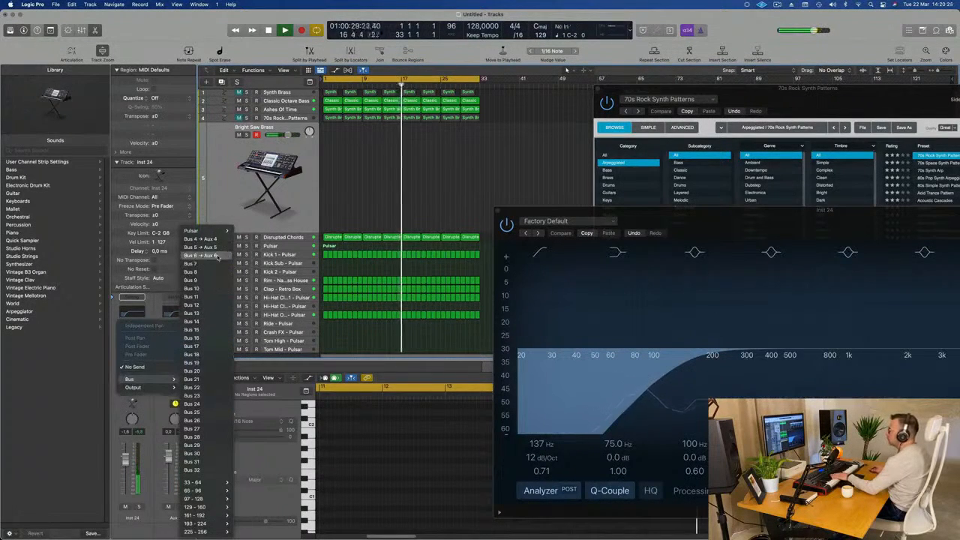
left_click(213, 256)
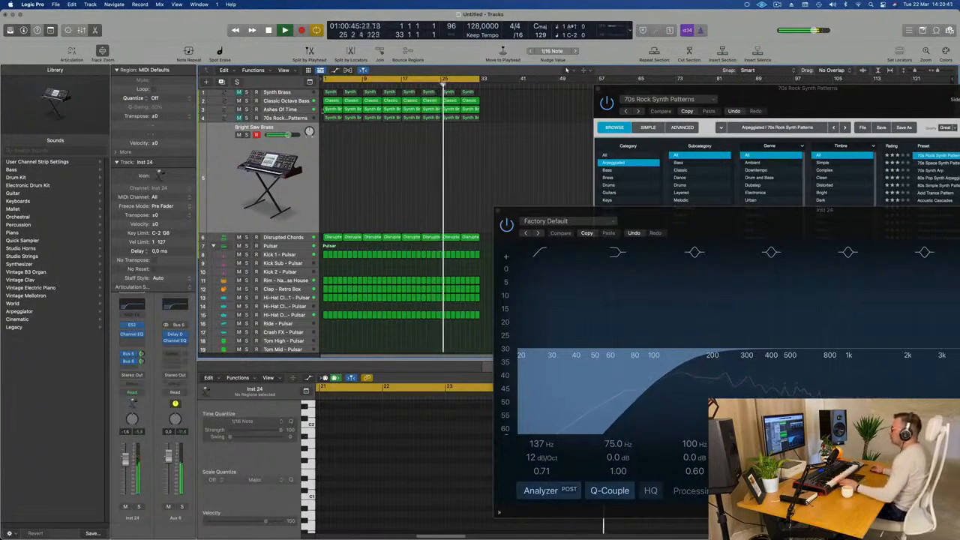
- Copy the first Disrupted Chords region onto the Bright Saw Brass track at bar 1
left_click(334, 104)
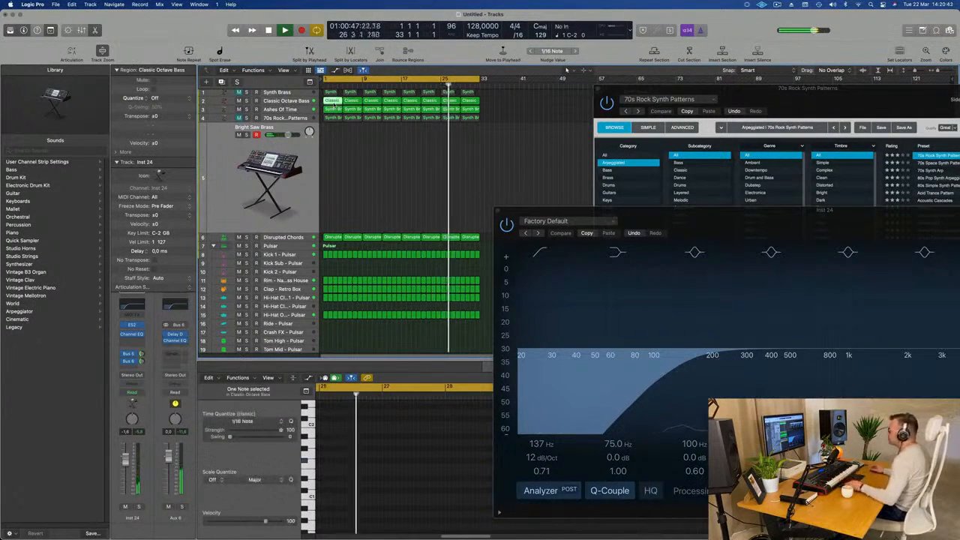
left_click(296, 112)
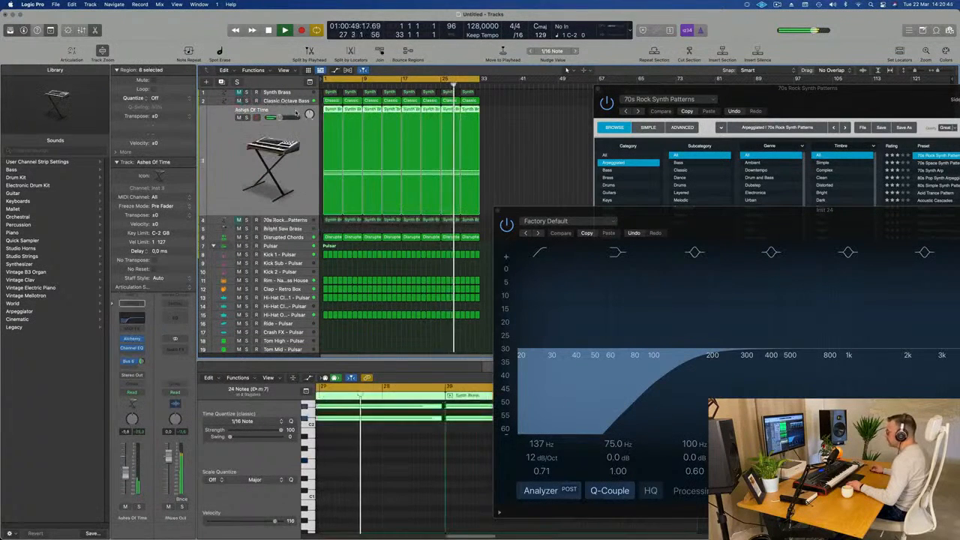
left_click(330, 237)
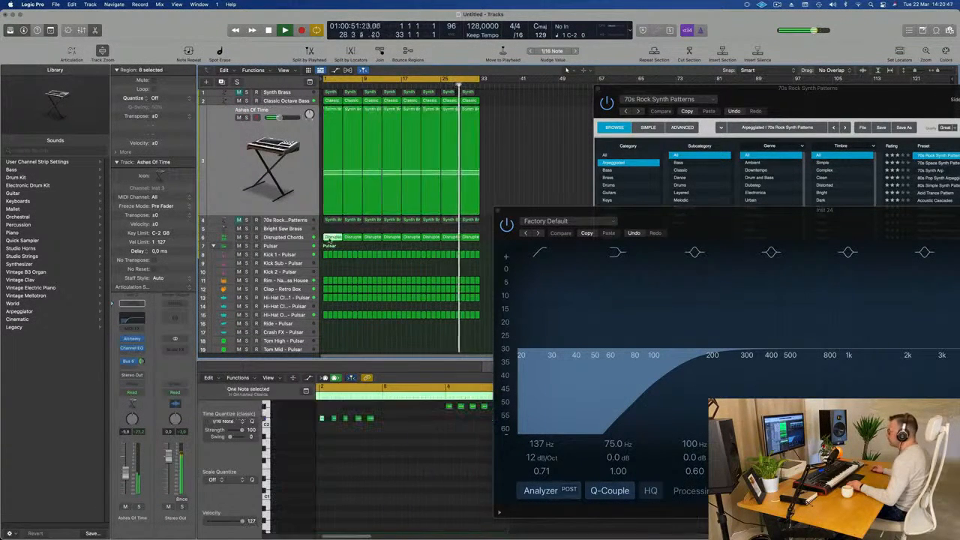
left_click_drag(330, 237, 331, 229)
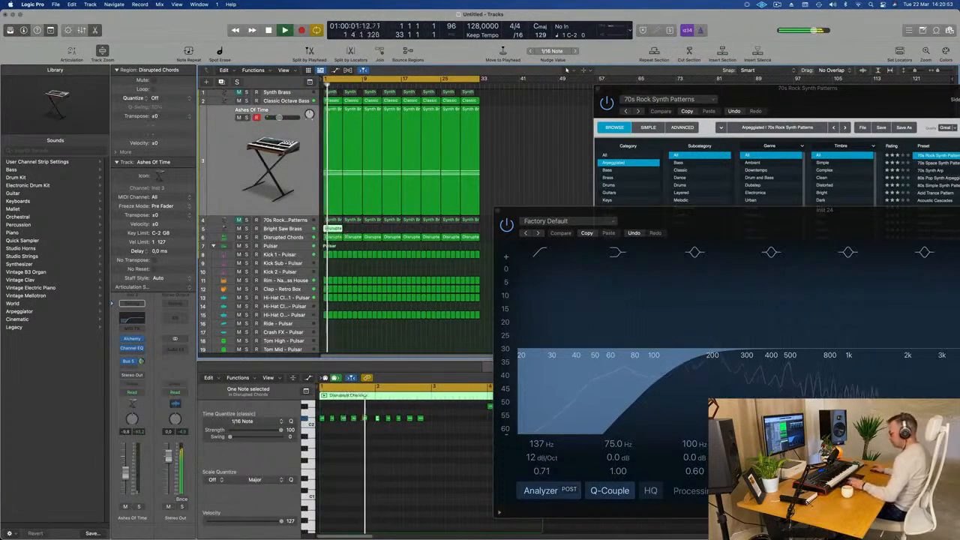
- Repeat the copied Disrupted Chords region seven times to fill the Bright Saw Brass track up to bar 33
key("super+r")
key("super+r")
key("super+r")
key("super+r")
key("super+r")
key("super+r")
key("super+r")
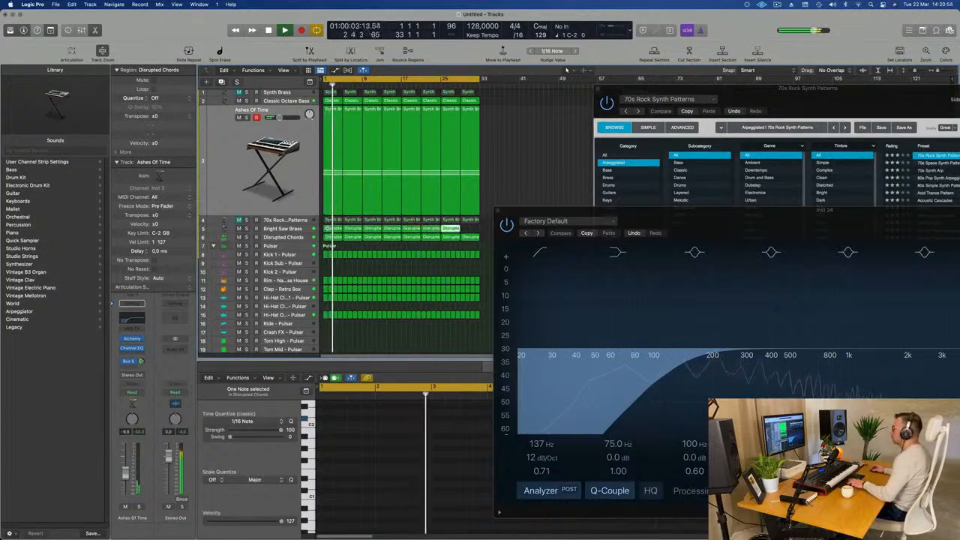
- Move the EQ window aside, select the Bright Saw Brass track and listen to its new regions from the start
left_click_drag(646, 218, 855, 145)
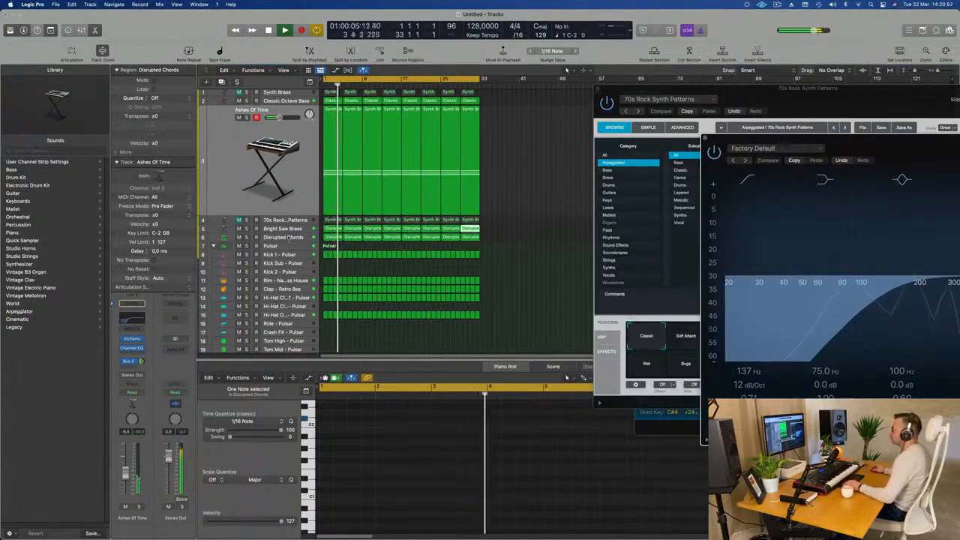
left_click(283, 229)
key("space")
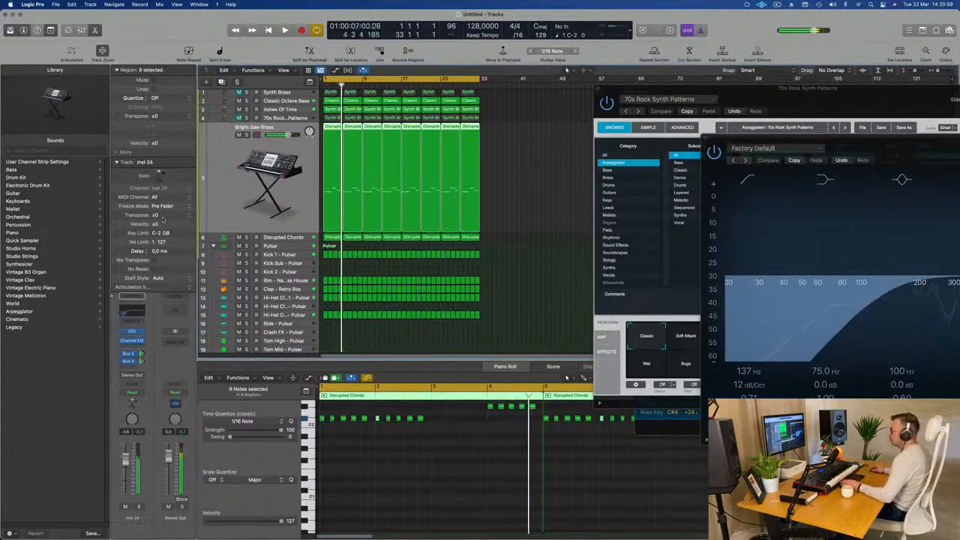
key("Return")
key("space")
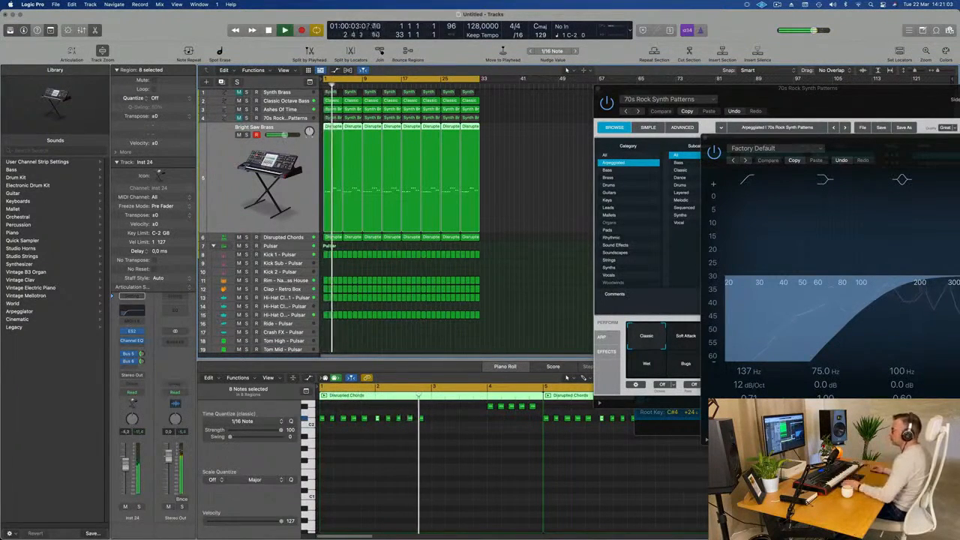
- Open the Bright Saw Brass track's ES2 synth and try out its filter settings while replaying the part from the start
left_click(131, 331)
left_click_drag(555, 113, 529, 112)
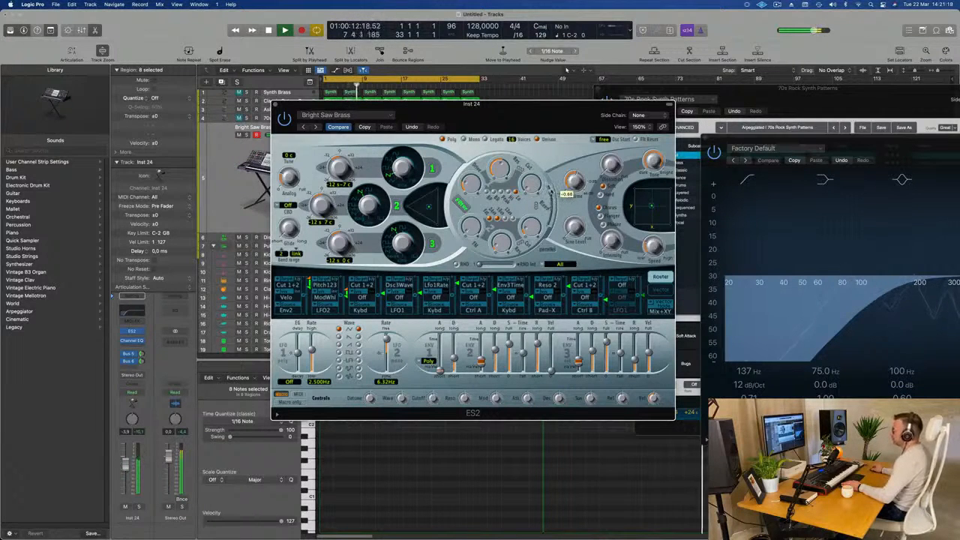
key("space")
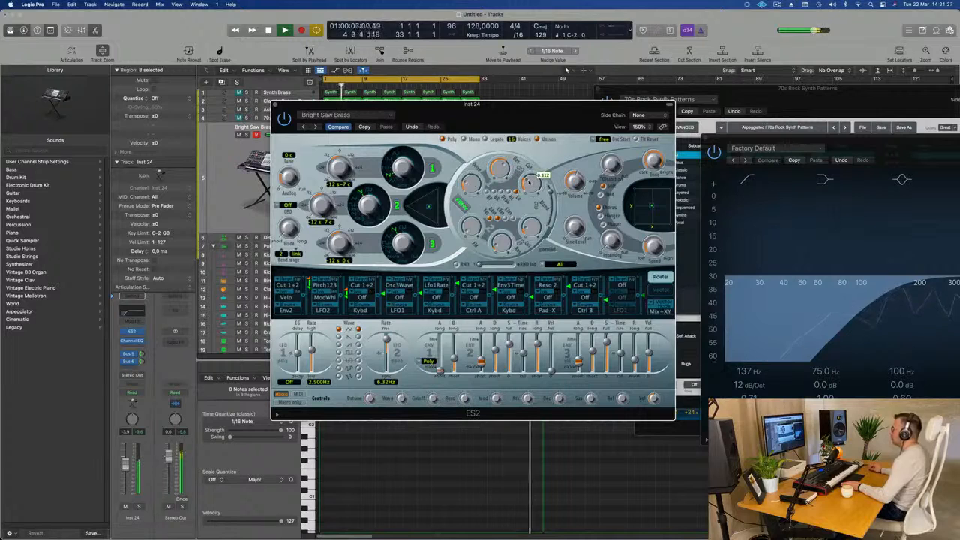
key("Return")
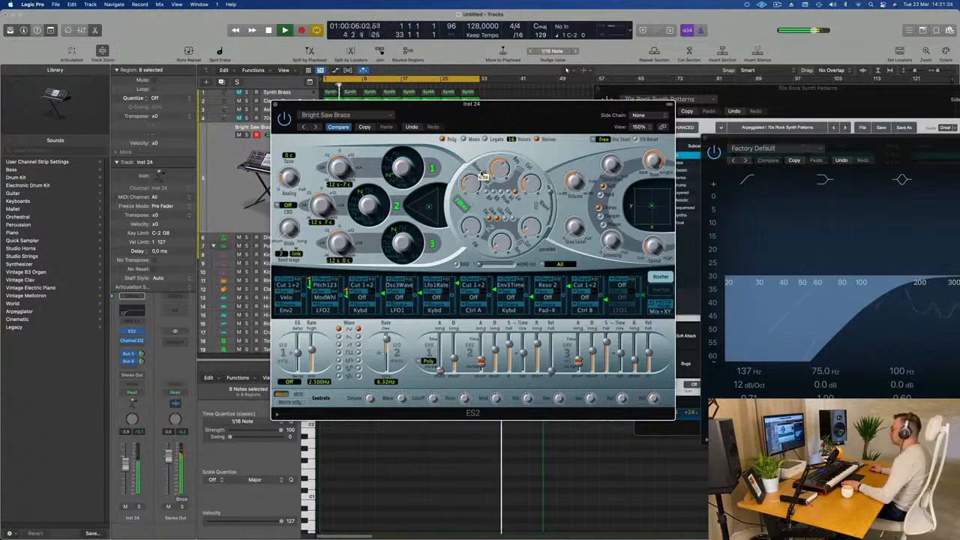
left_click_drag(494, 107, 551, 115)
key("space")
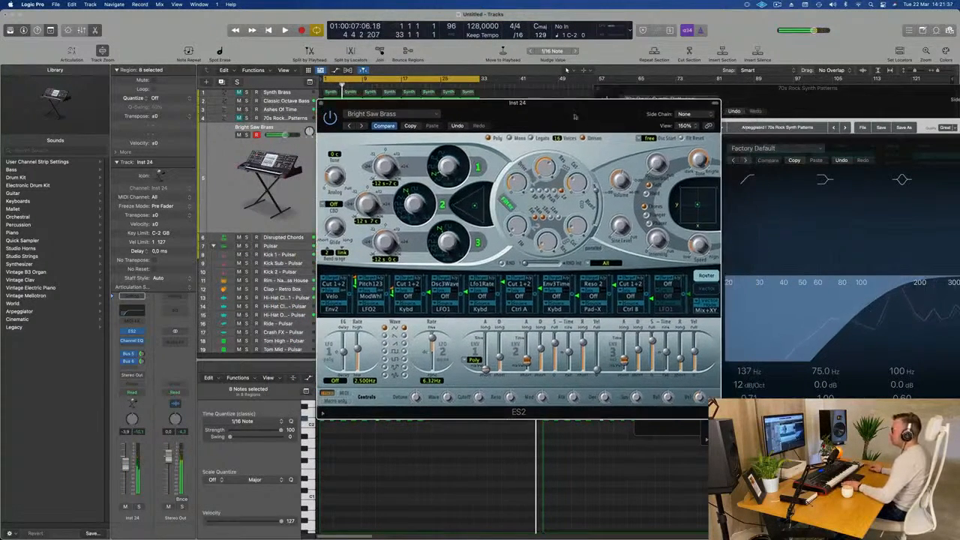
key("space")
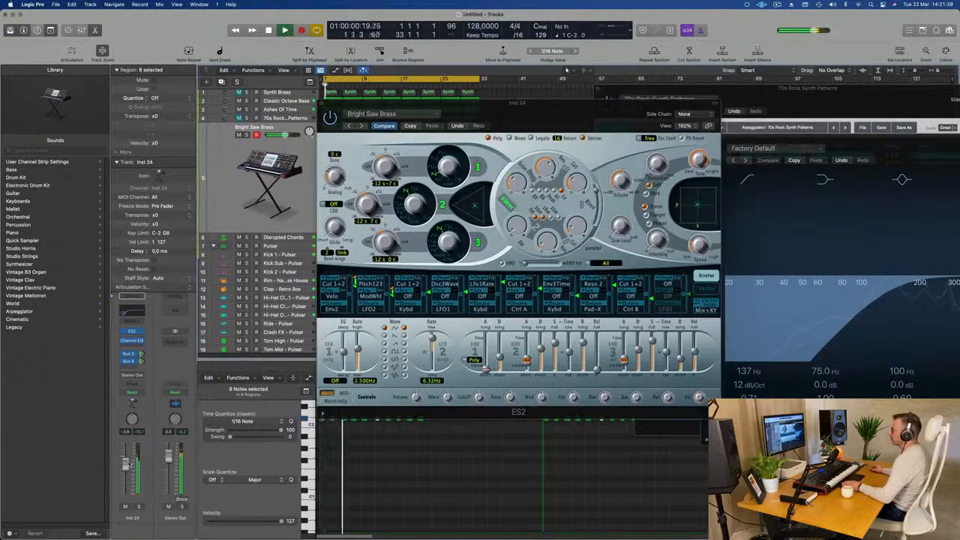
key("Return")
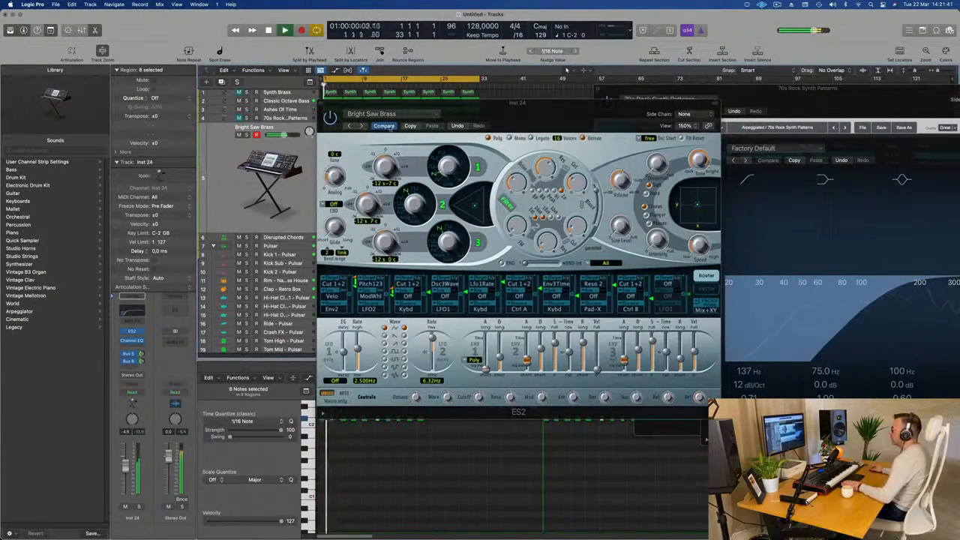
- Copy the current ES2 settings and step through the presets past Classic Synth Brass to Fair Brass
left_click(410, 126)
left_click(362, 127)
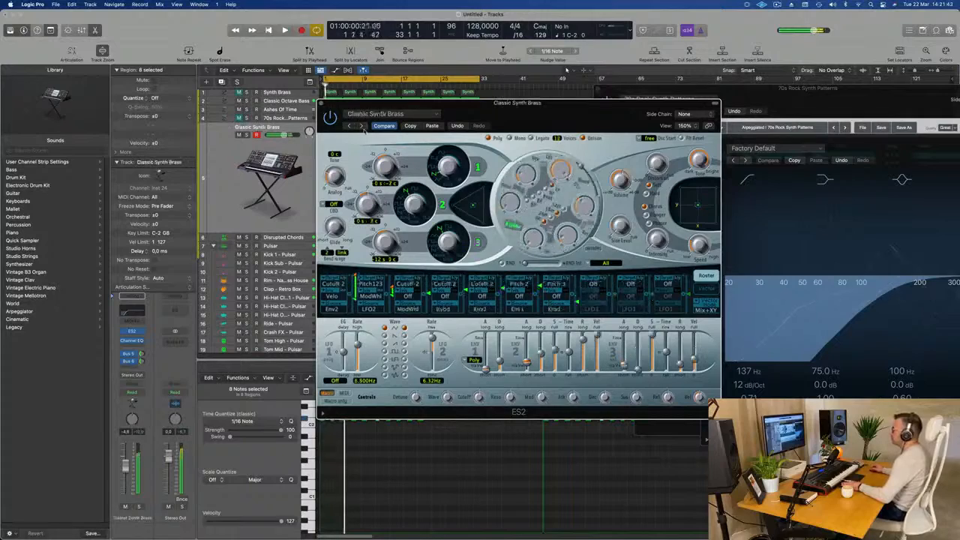
left_click(362, 126)
left_click(362, 127)
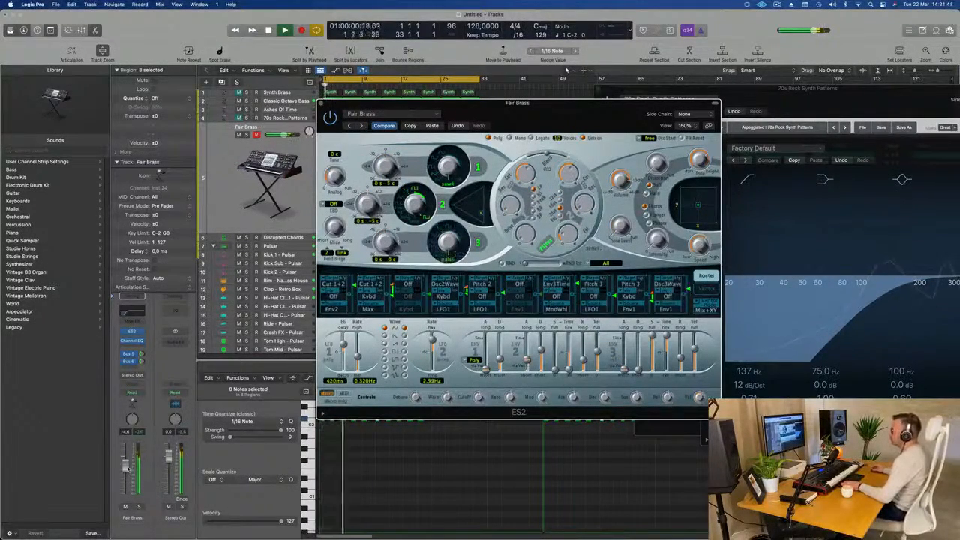
- Lower the Fair Brass track's fader to about -10 dB and advance the ES2 presets through Octave Synth Brass to Acid Attack
left_click(126, 480)
key("space")
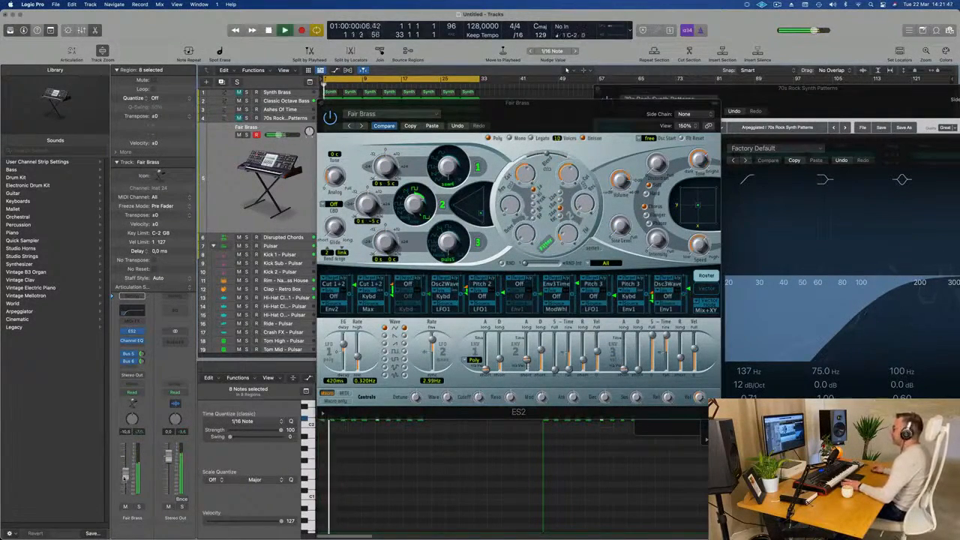
left_click(362, 126)
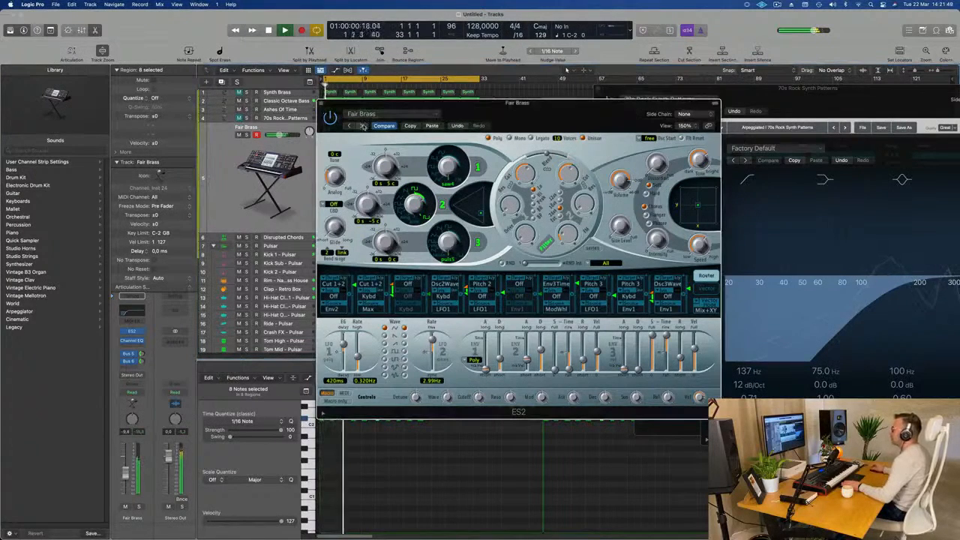
left_click(362, 126)
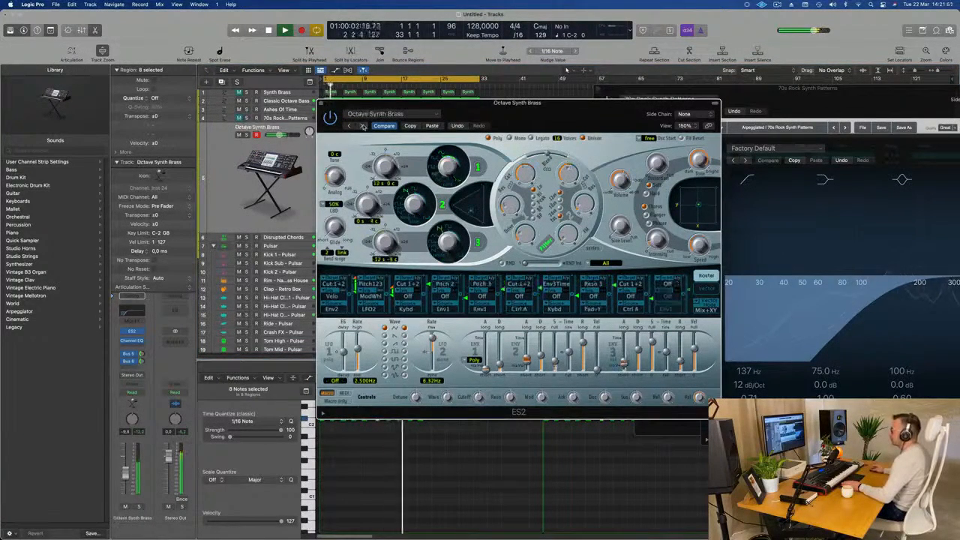
left_click(362, 126)
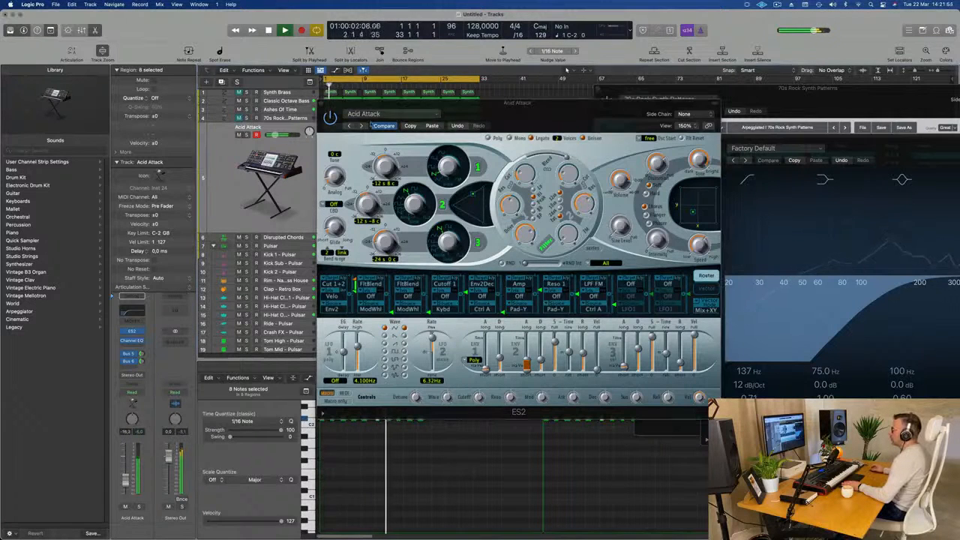
- Advance the ES2 presets from Basic Dance through Crunchy Trance, Dark Trance and Dissonant Magic to Fat Analog while replaying the part
key("space")
left_click(362, 126)
key("space")
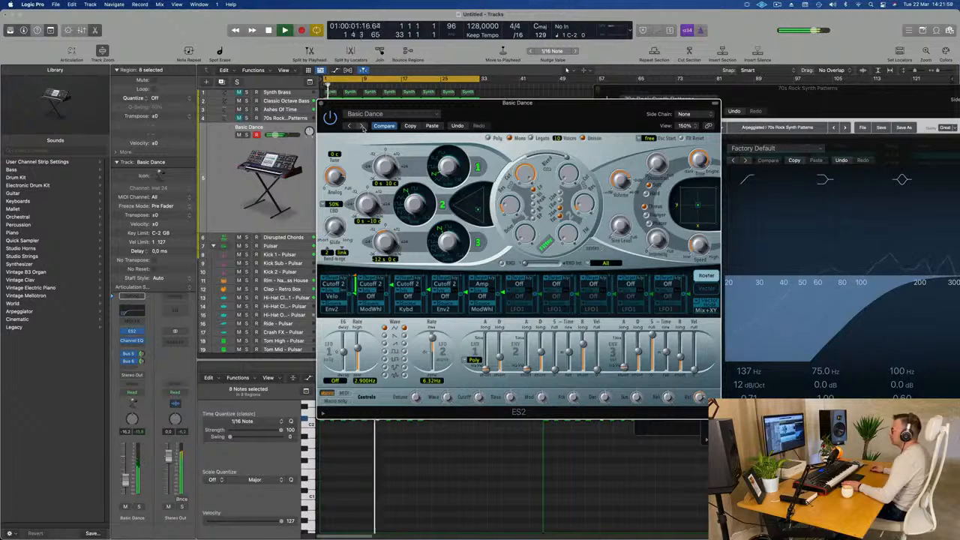
left_click(362, 126)
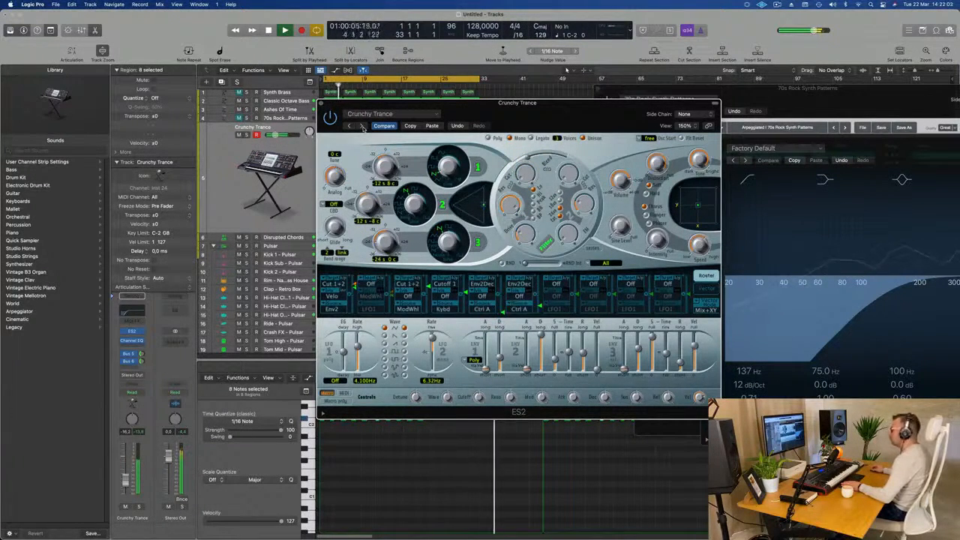
left_click(362, 126)
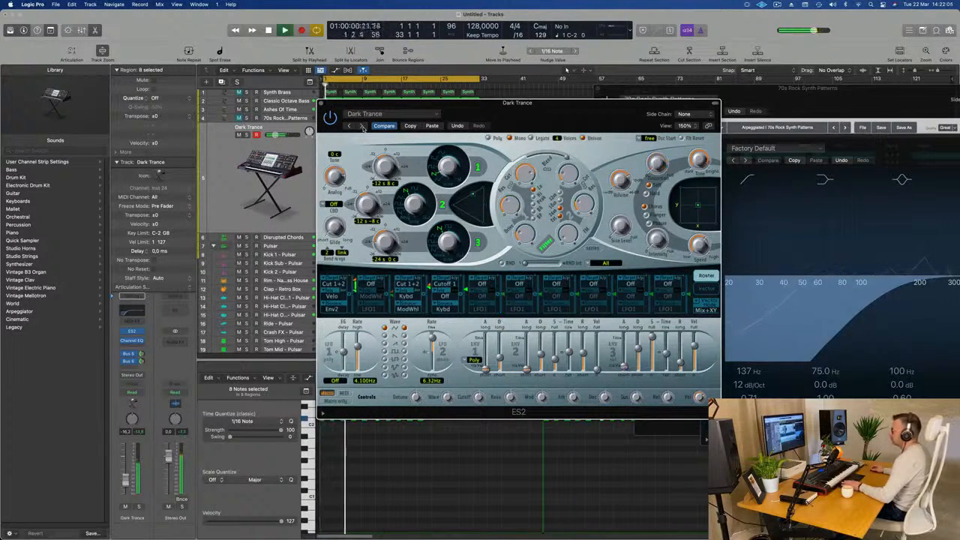
left_click(362, 126)
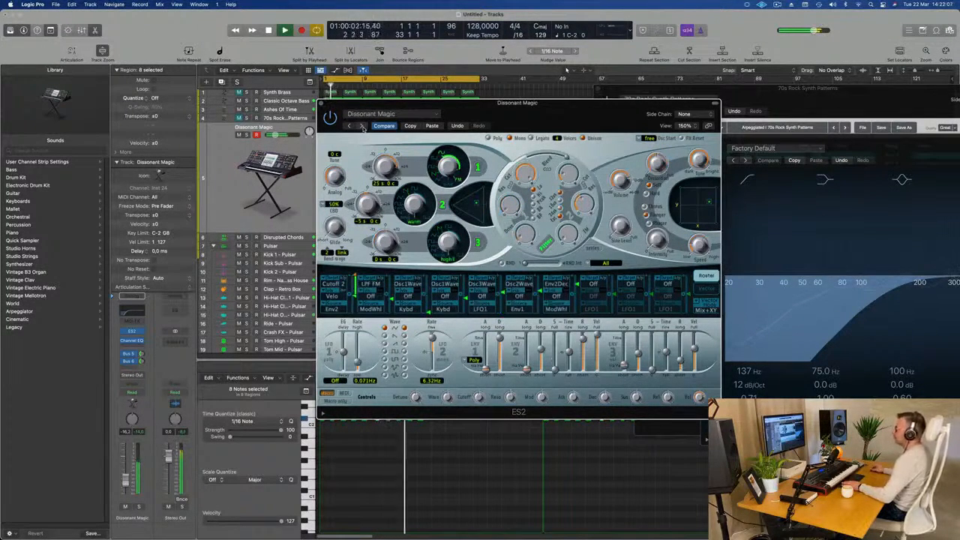
left_click(362, 126)
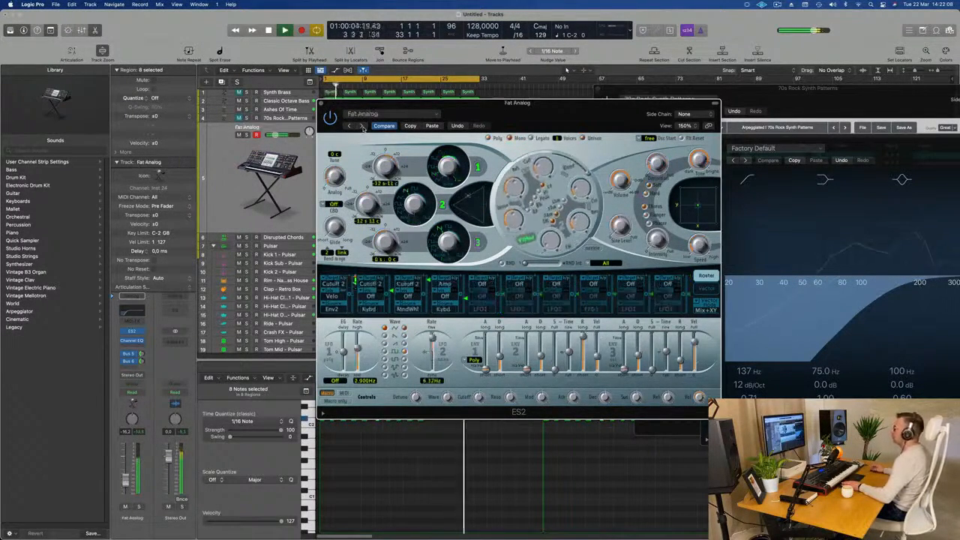
- Continue through the ES2 presets past Fuzzy Guy and Iron Wheel to Short Tone during playback
left_click(362, 126)
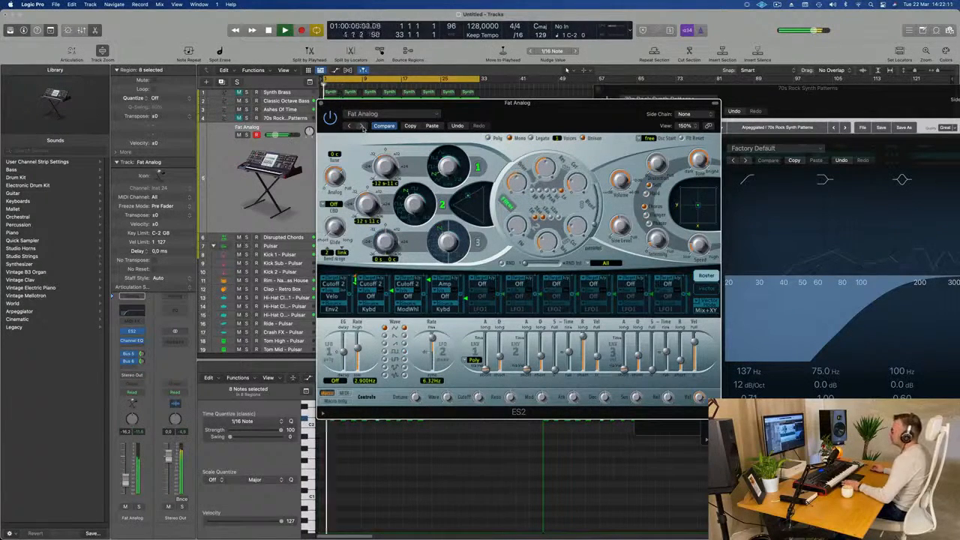
left_click(363, 126)
left_click(362, 126)
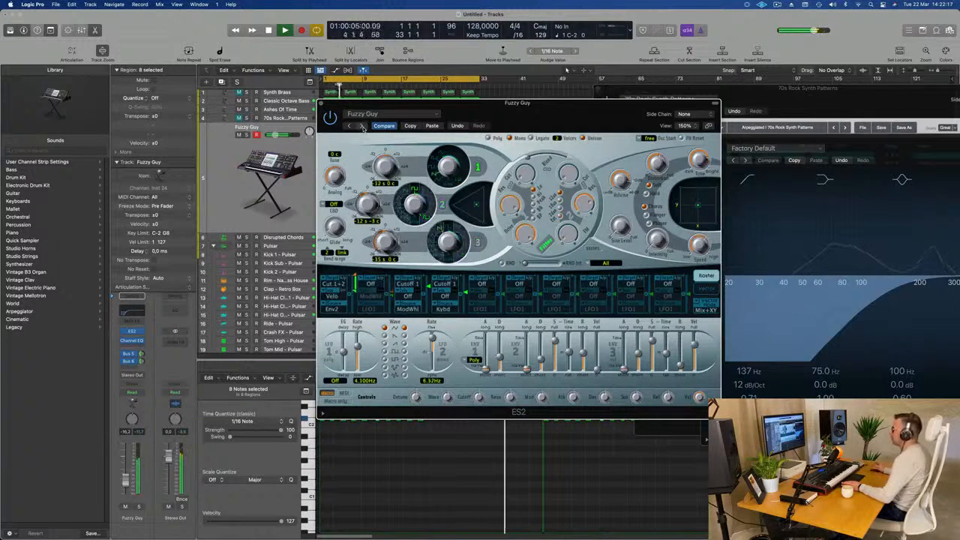
left_click(362, 126)
left_click(362, 126)
left_click(362, 126)
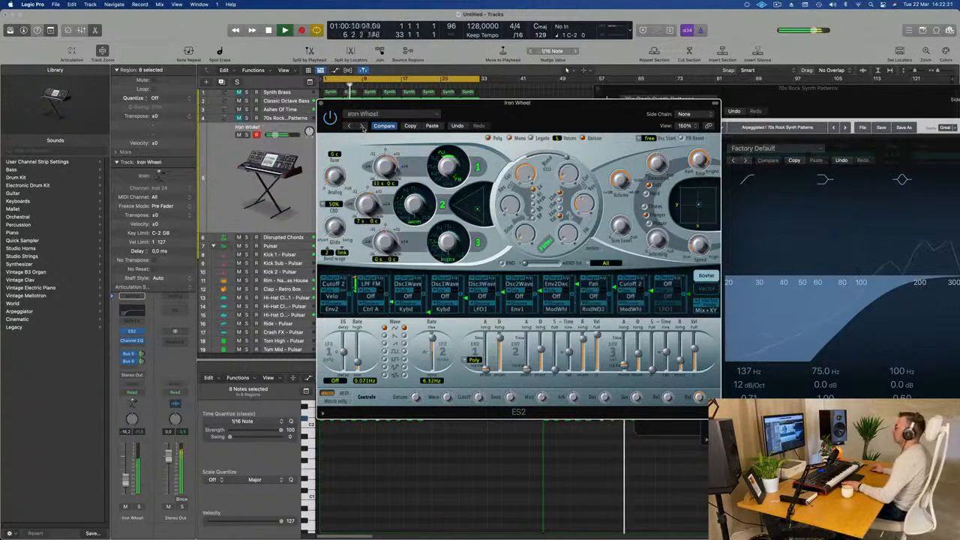
left_click(363, 126)
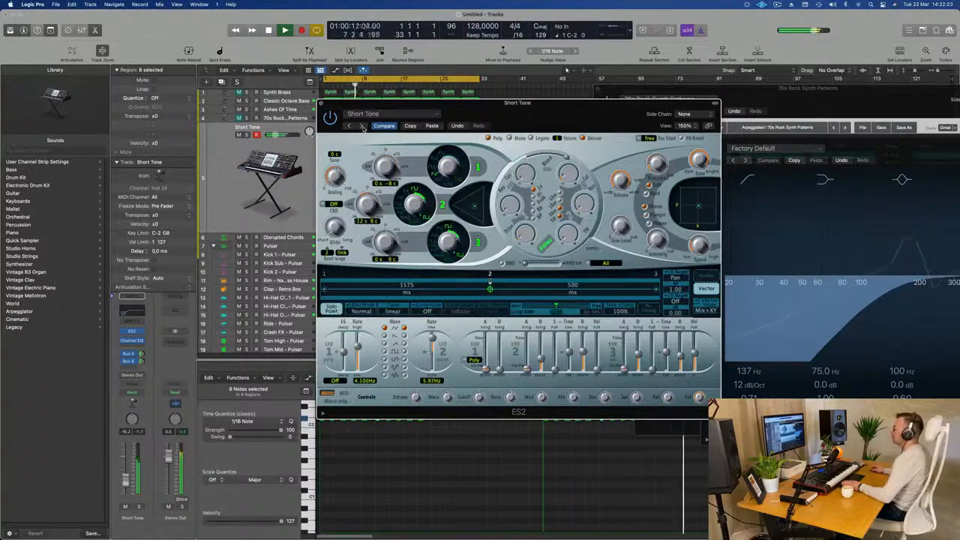
- Set the Short Tone track's fader to about -14.6 dB, adjust its Bus 6 send and close the ES2 window
left_click(126, 475)
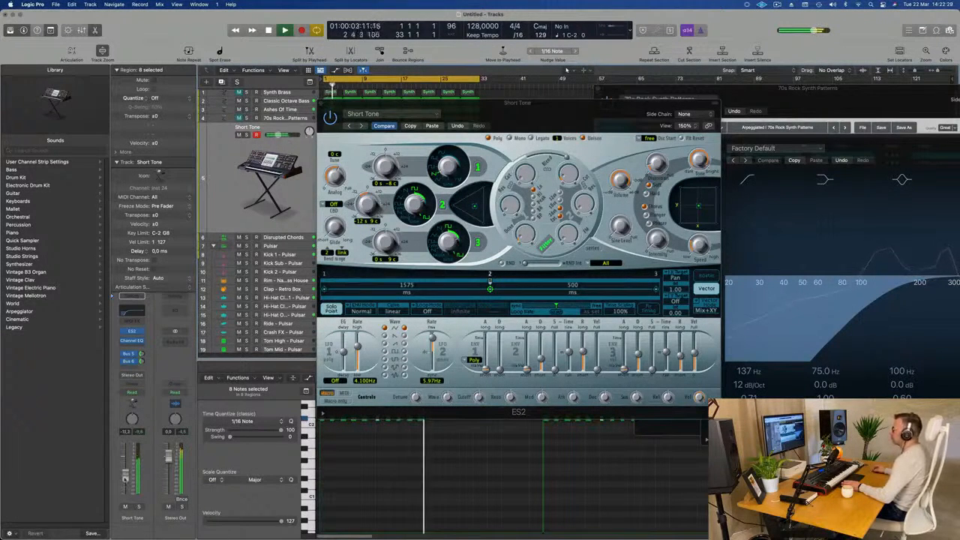
left_click(142, 362)
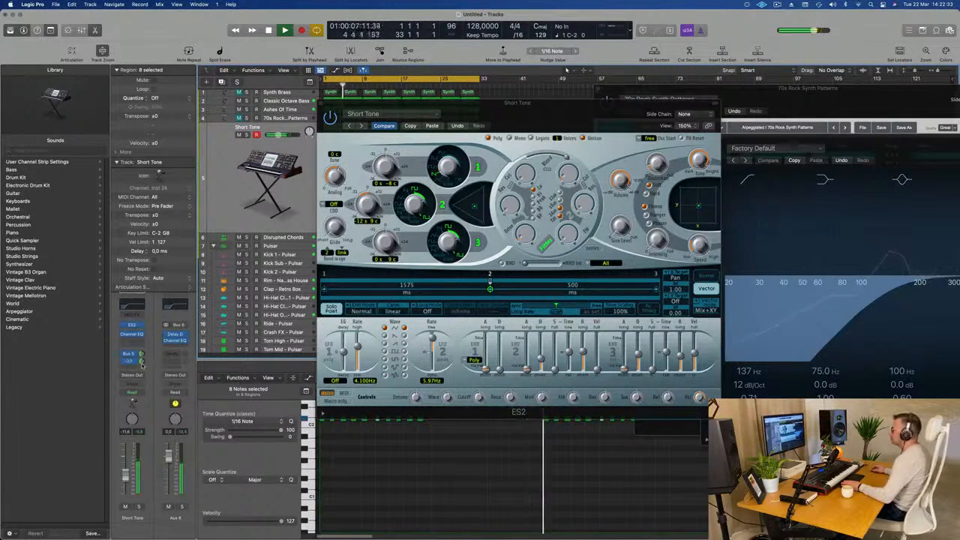
left_click_drag(530, 121, 557, 118)
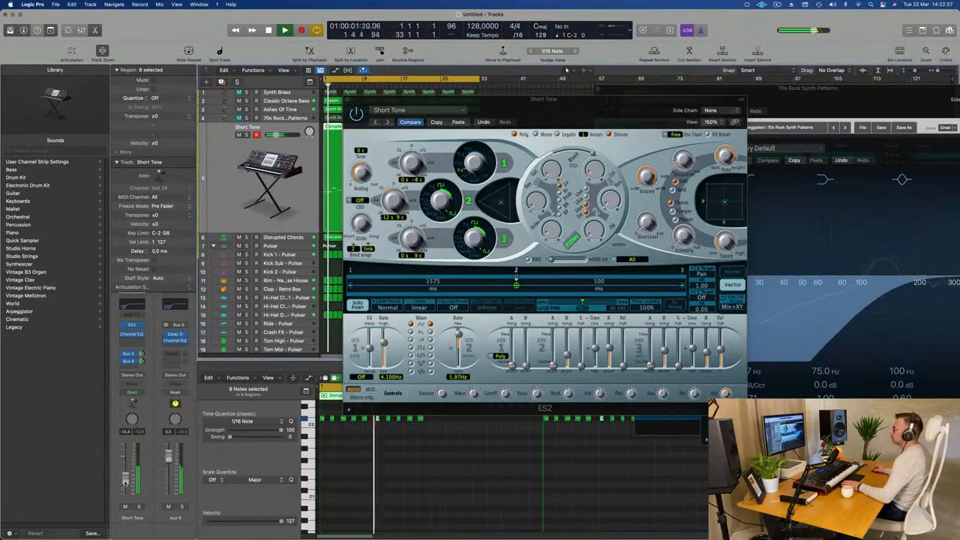
left_click_drag(582, 107, 556, 131)
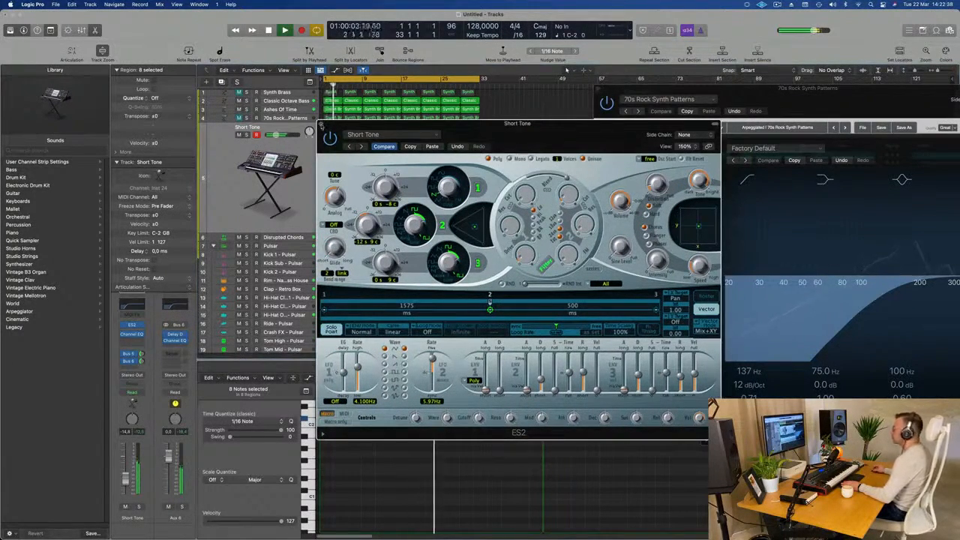
left_click(322, 124)
- Show the secondary ruler and repeat all regions of the arrangement once from bar 33 to bar 65
left_click(539, 186)
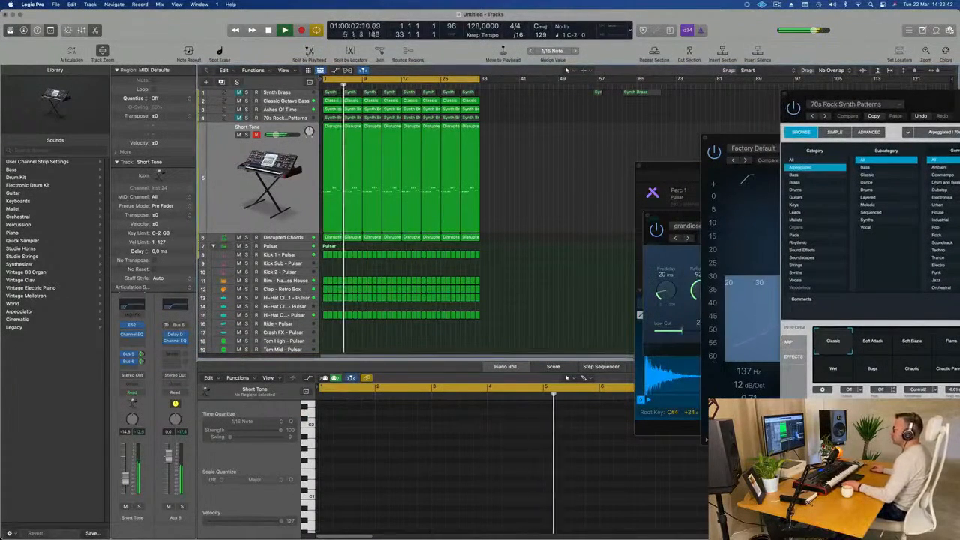
left_click(288, 70)
left_click(360, 161)
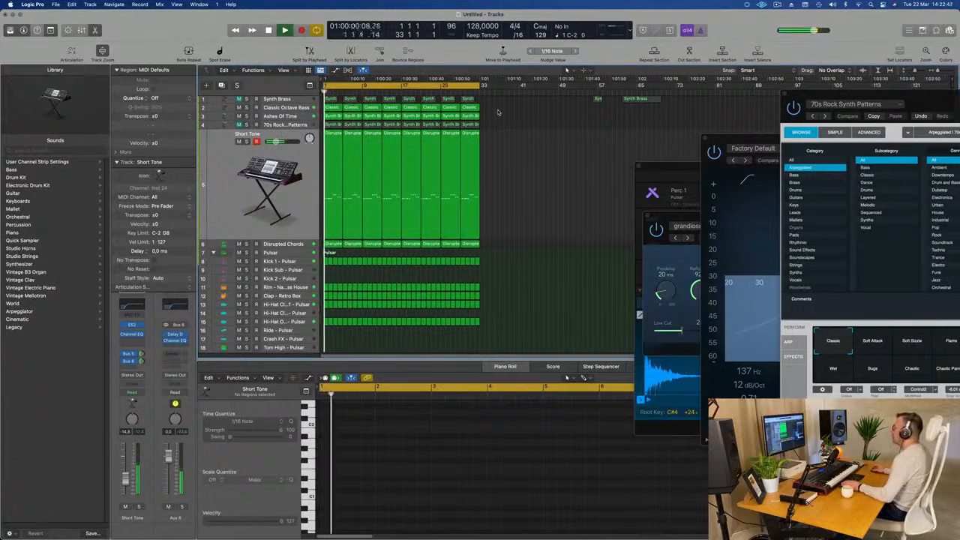
key("ctrl+super+r")
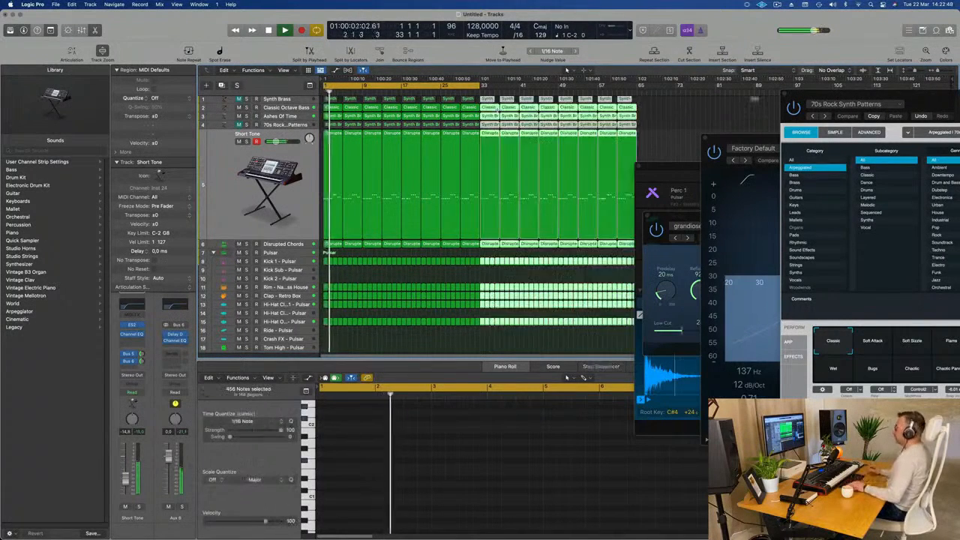
key("Return")
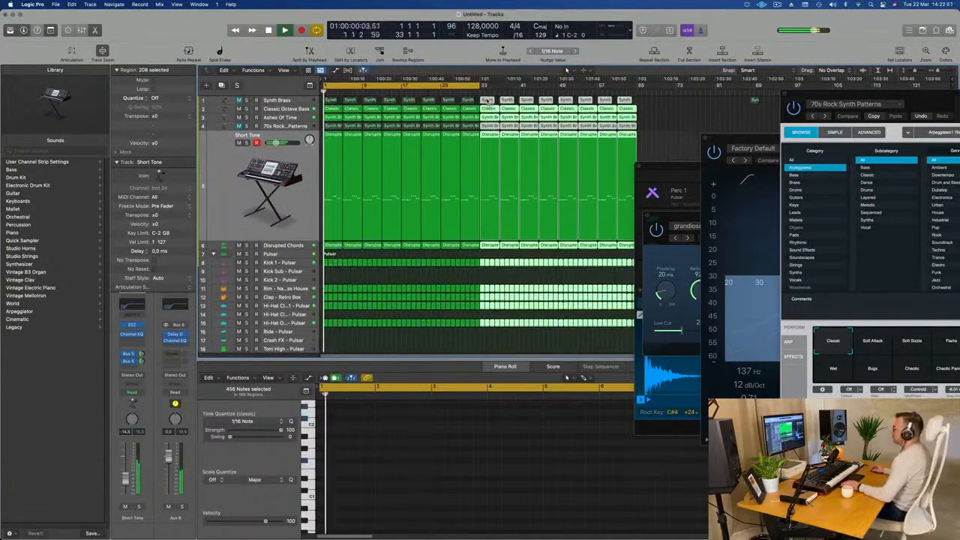
- Extend the cycle range to bar 65, replay from the start and move the drum kit window aside
left_click_drag(481, 84, 637, 114)
key("Return")
left_click_drag(676, 171, 836, 150)
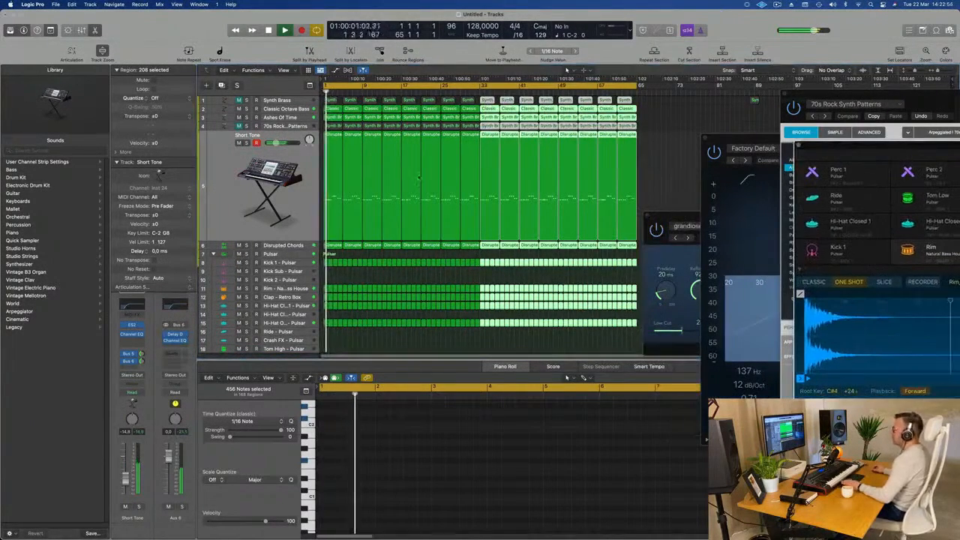
- Compare playback with and without the Disrupted Chords track, leave it muted and restart from the beginning
left_click(284, 245)
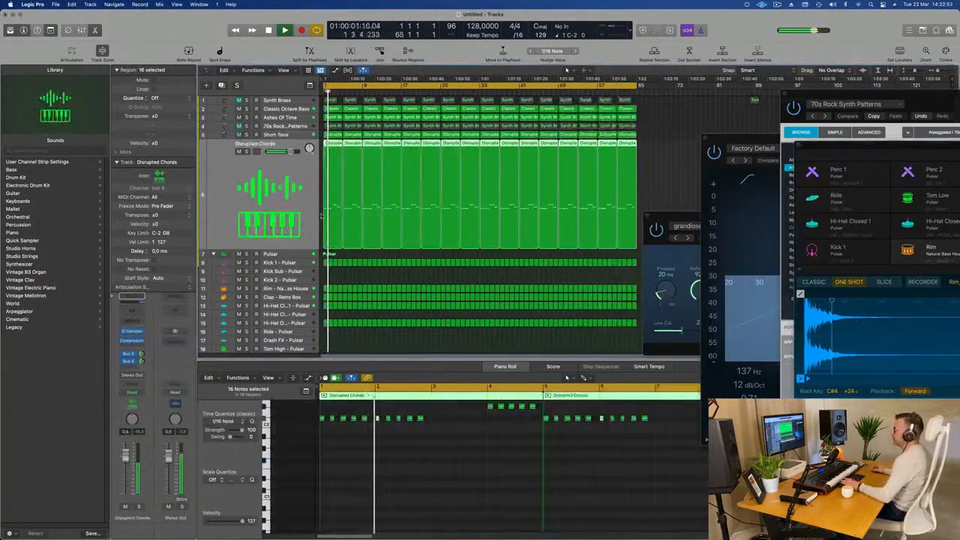
left_click(239, 151)
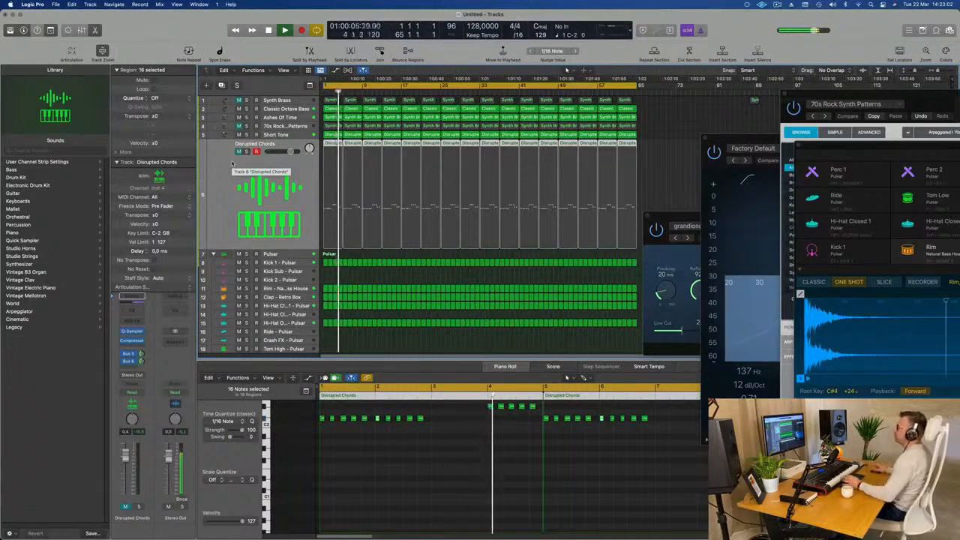
key("space")
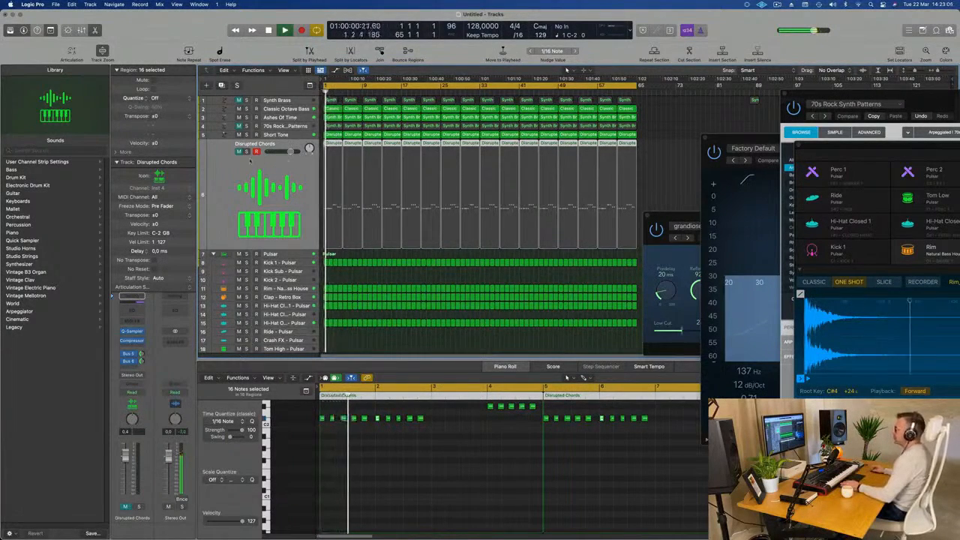
left_click(238, 152)
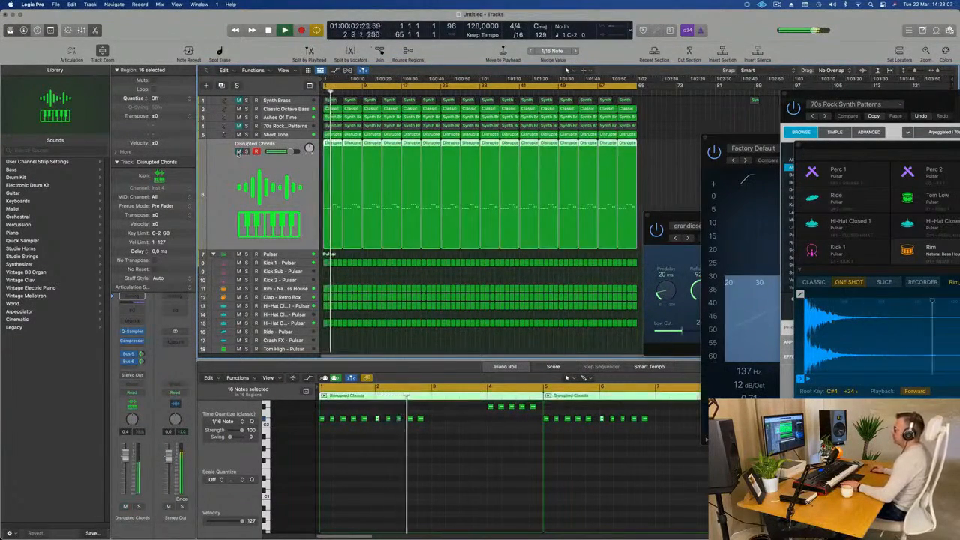
left_click(238, 152)
key("Return")
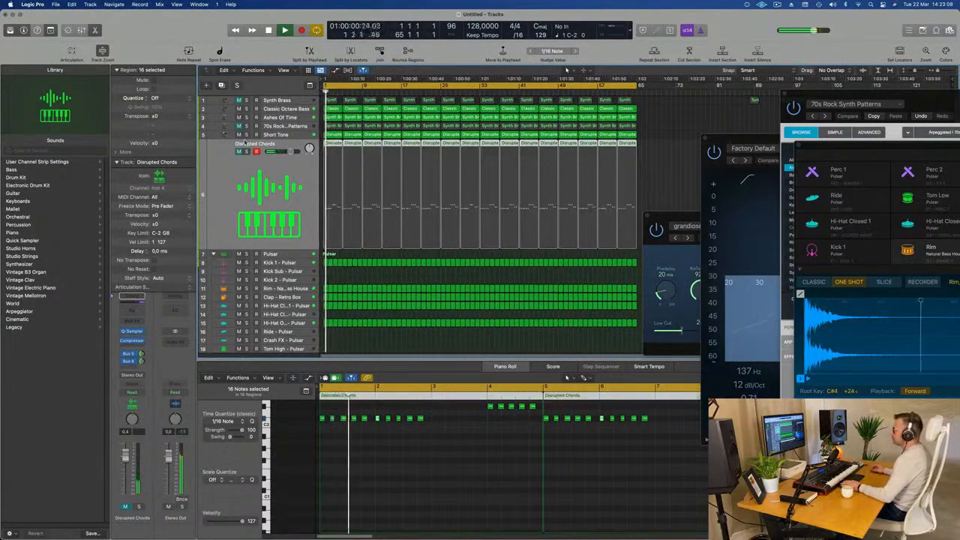
- Unmute the 70s Rock Synth Patterns track and set the Ashes Of Time EQ's low cut to 172 Hz with a Q of 0.79
left_click(255, 135)
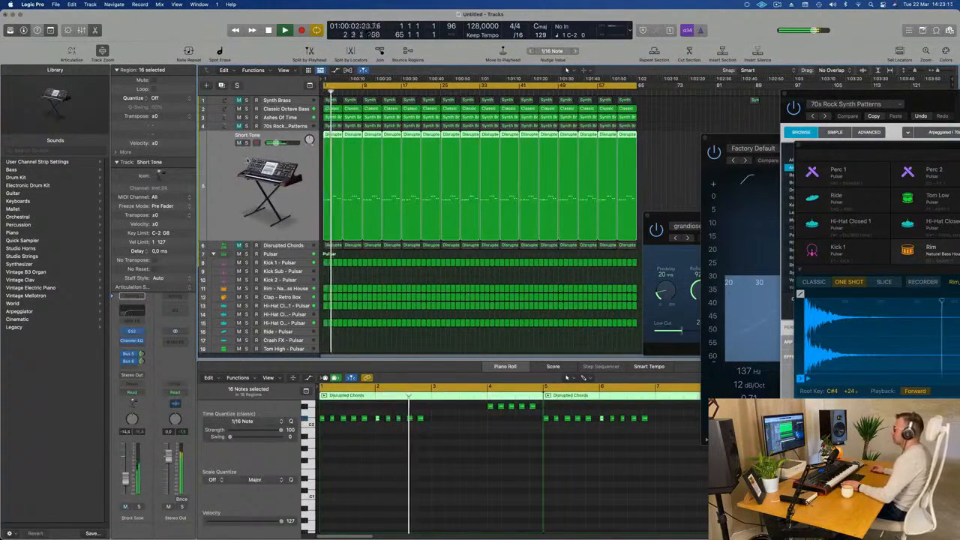
left_click(284, 125)
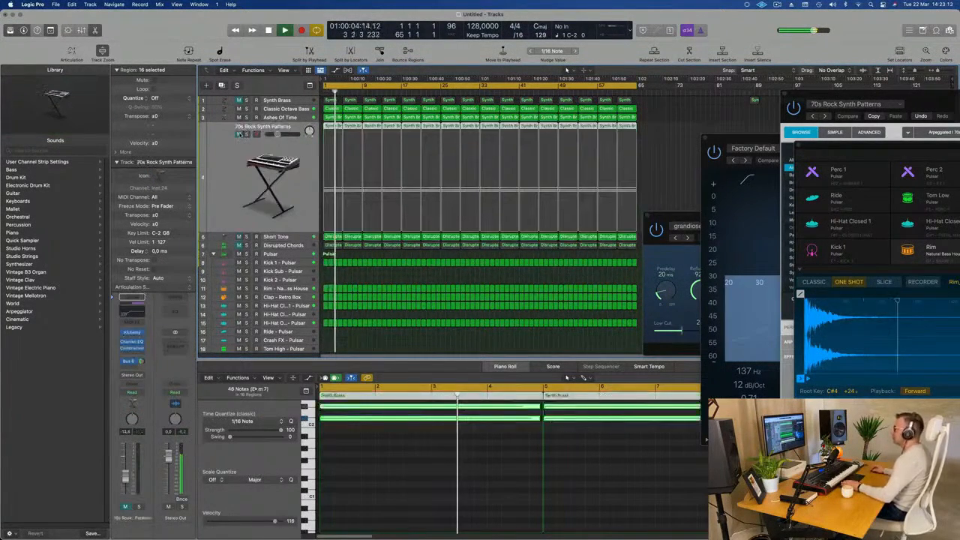
left_click(291, 118)
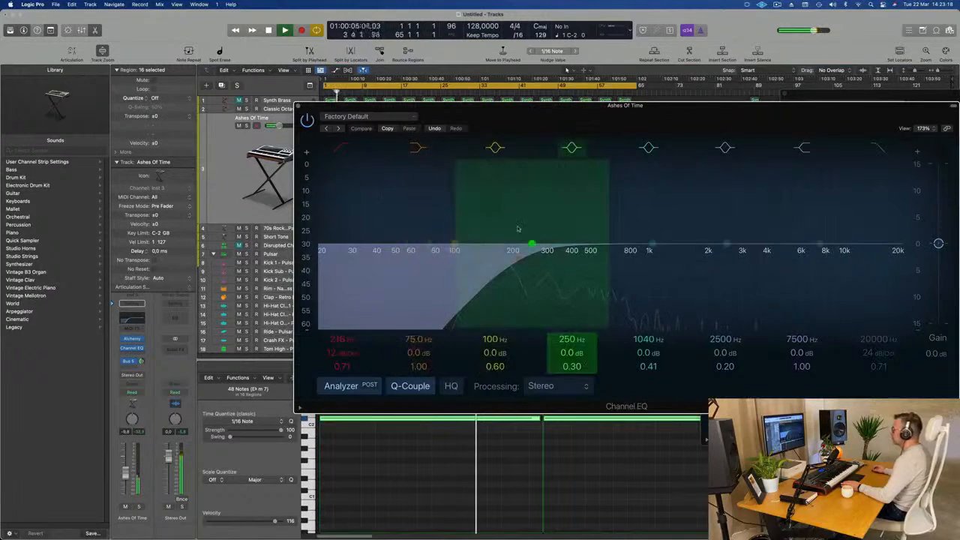
left_click_drag(528, 248, 502, 254)
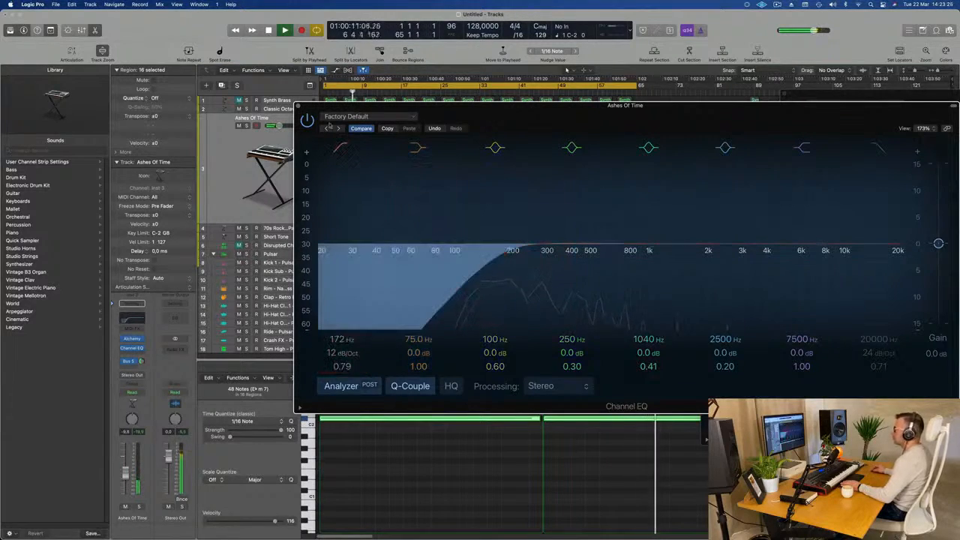
left_click(297, 106)
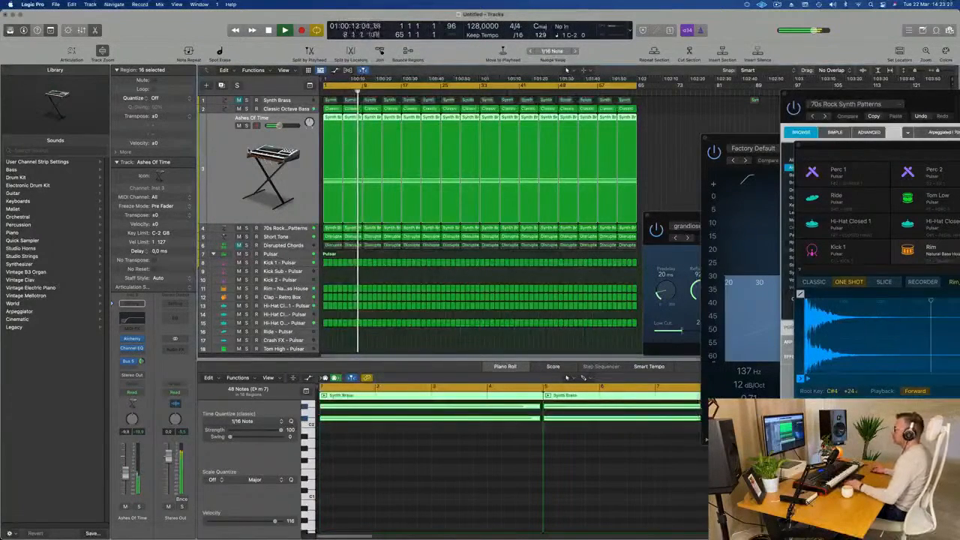
- Replay with Classic Octave Bass selected, unmute the Synth Brass track and adjust its Bus 5 send
left_click(284, 109)
key("Return")
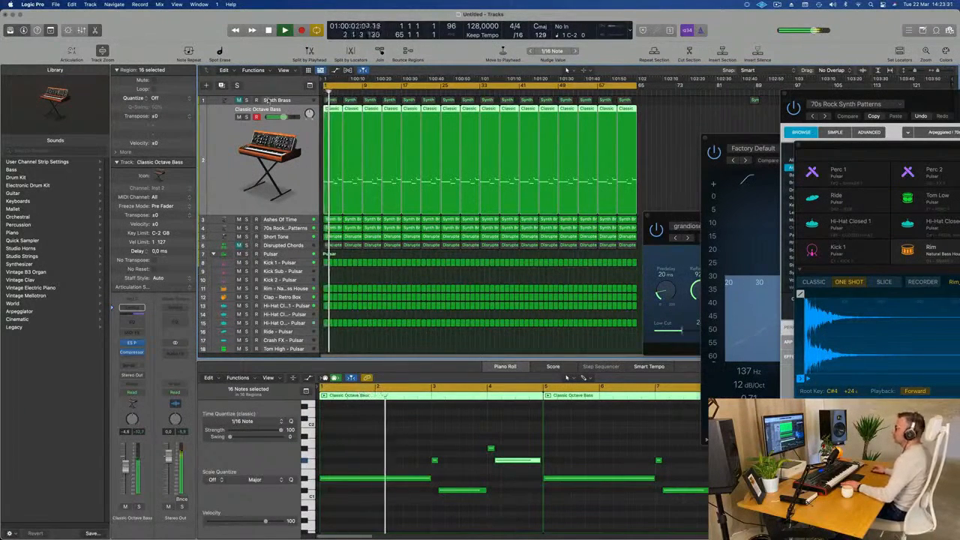
left_click(293, 99)
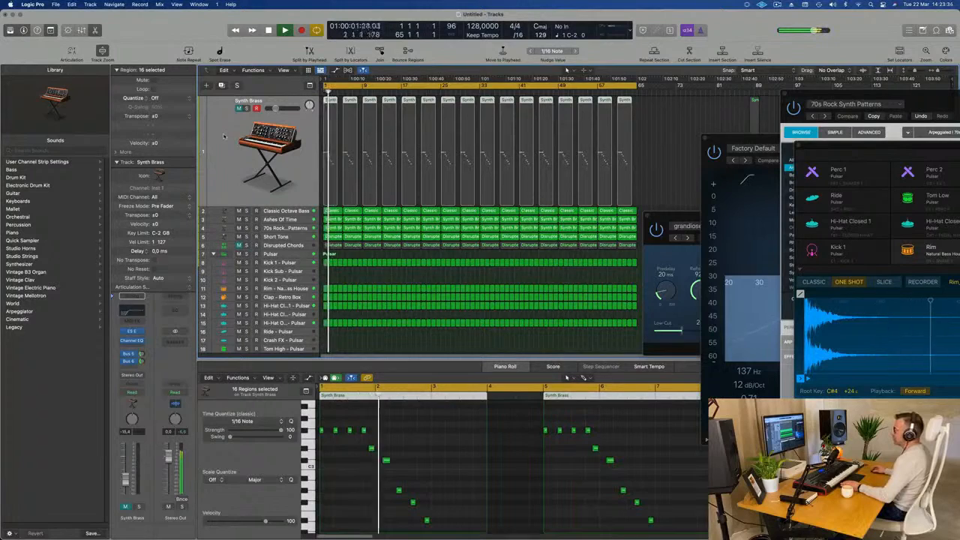
key("Return")
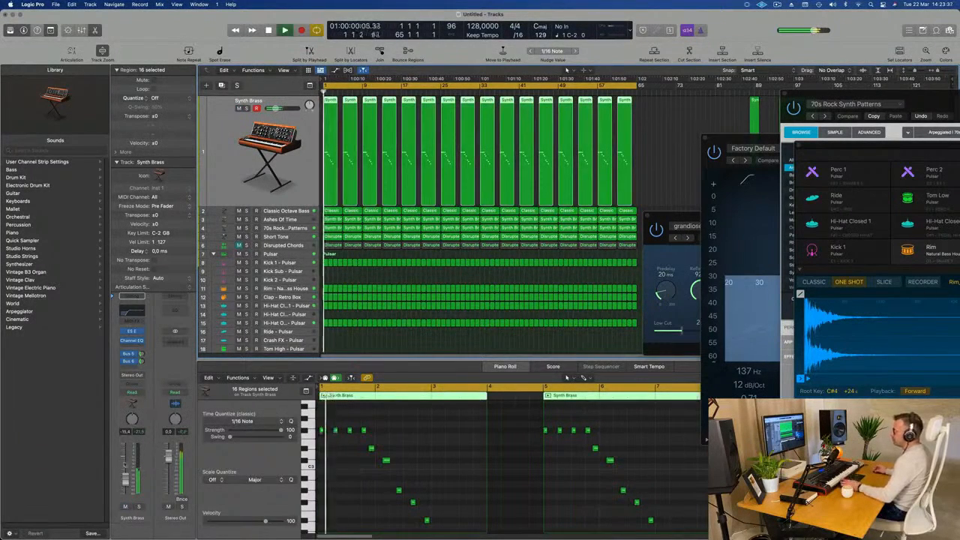
left_click_drag(142, 354, 143, 353)
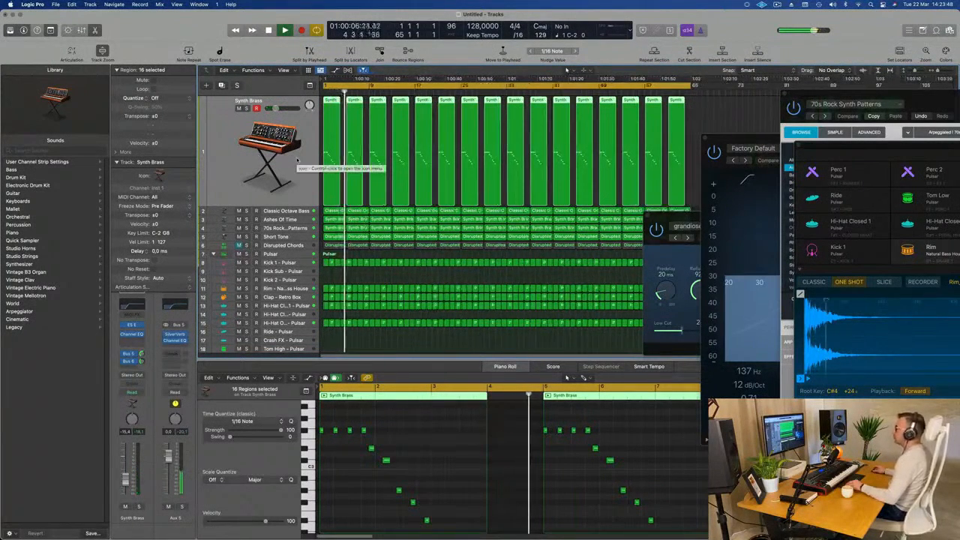
- Select the Classic Octave Bass track and route its output to Bus 4, feeding Aux 4
left_click(282, 210)
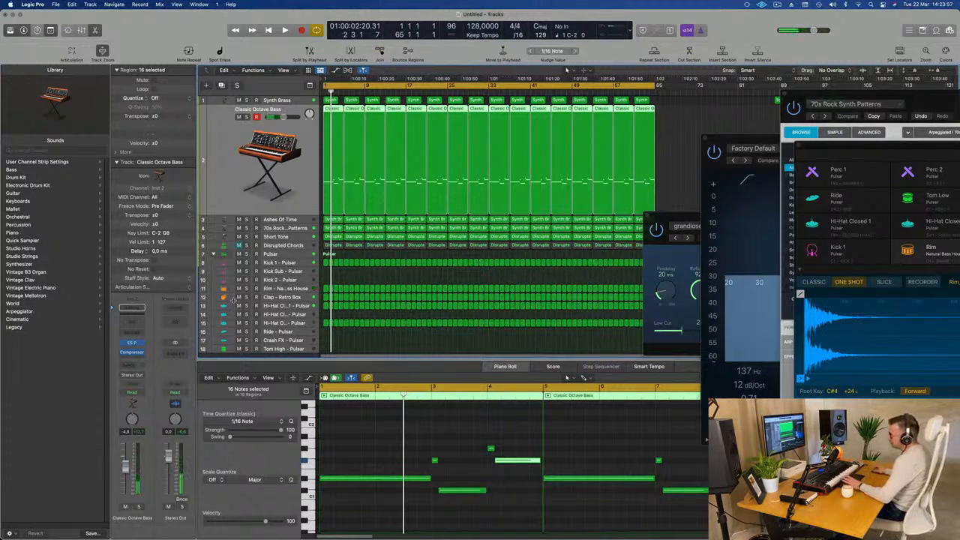
left_click(140, 395)
left_click(161, 370)
left_click(139, 375)
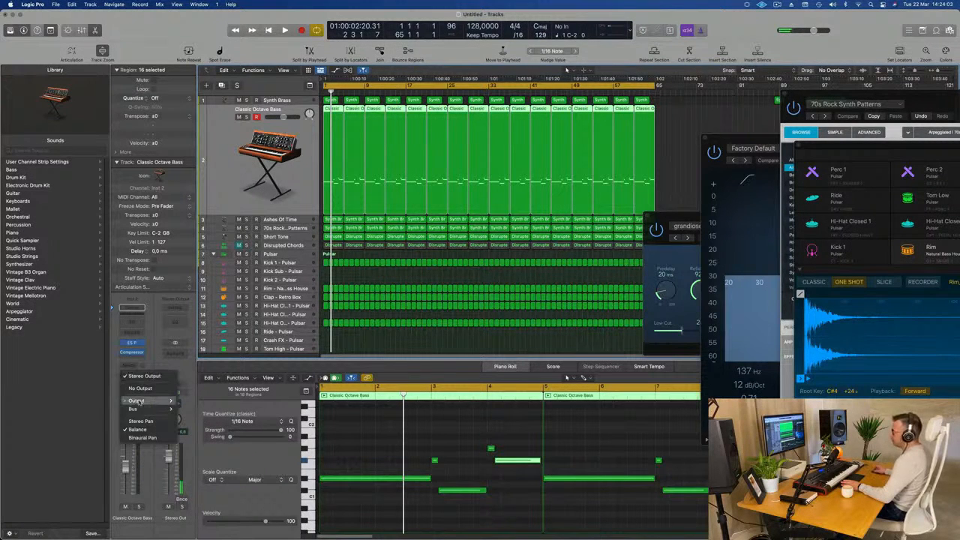
mouse_move(137, 402)
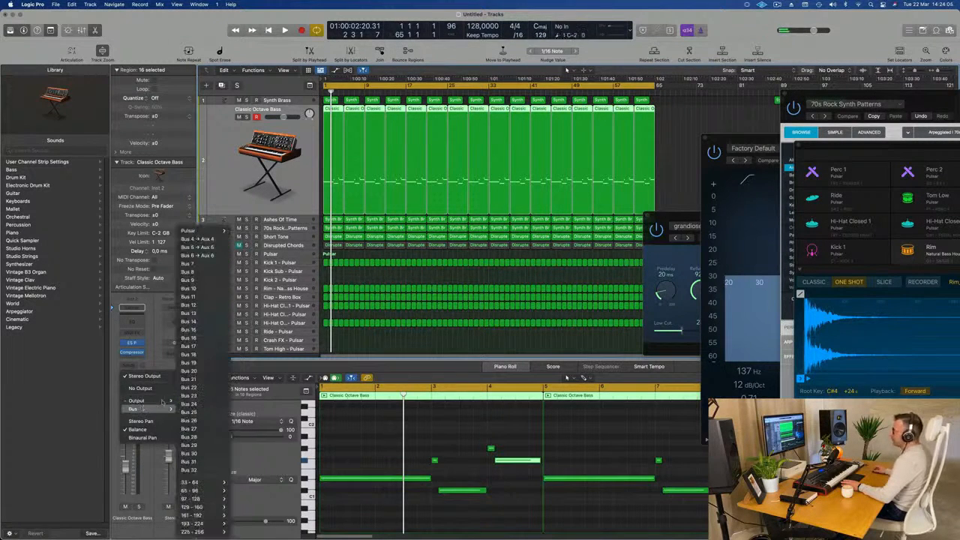
left_click(218, 239)
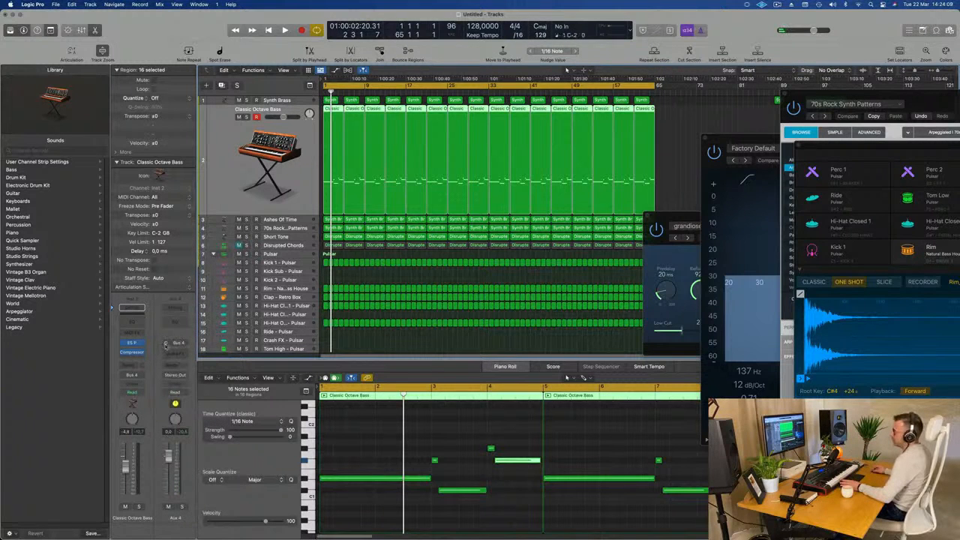
- Solo Aux 4 and Kick 1 to hear the bass with the kick, clear the solos and replay from the start
key("space")
key("space")
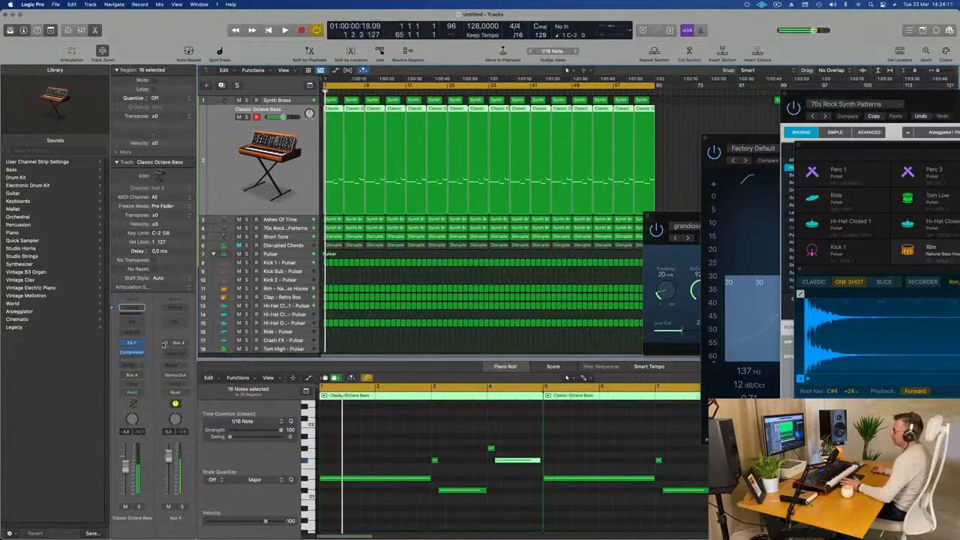
key("space")
left_click(181, 506)
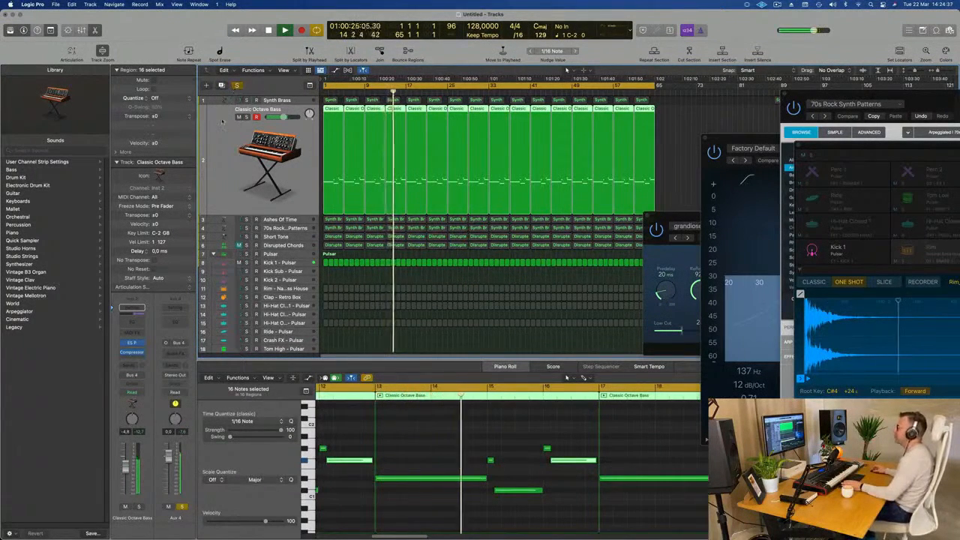
left_click(237, 85)
key("space")
key("space")
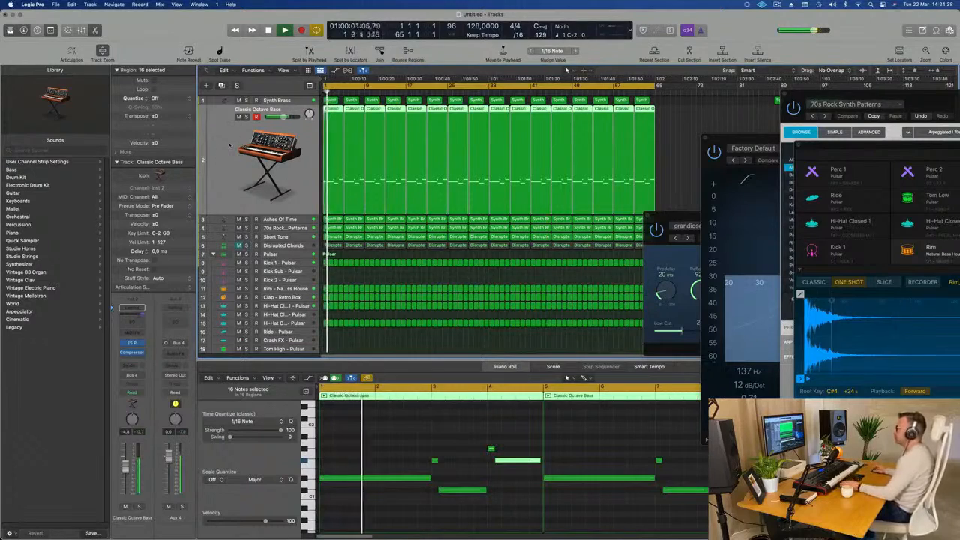